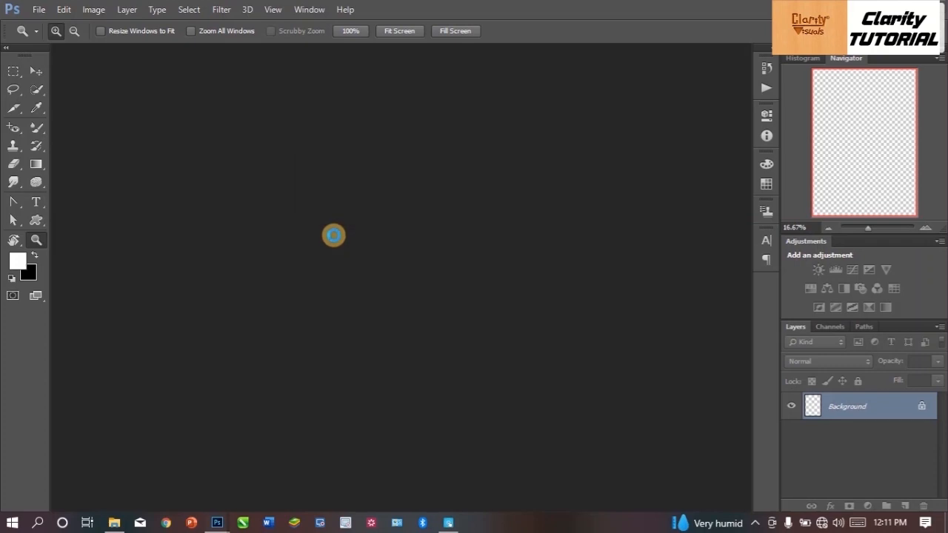
Step: Replace the Sponge tool with the Dodge tool in its tool group, and finish with the Move tool active
{"action": "left_click_drag", "start_coordinate": [408, 49], "coordinate": [329, 54]}
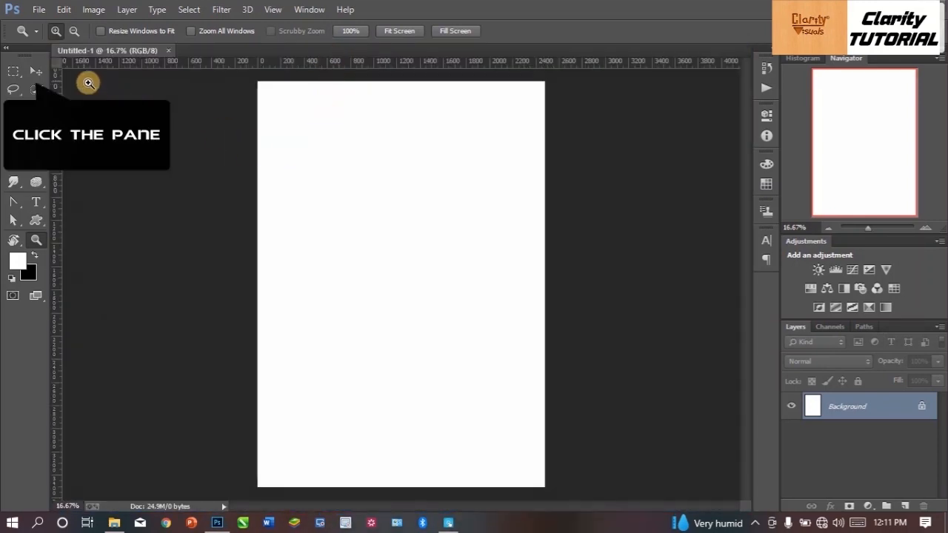
{"action": "left_click", "coordinate": [34, 72]}
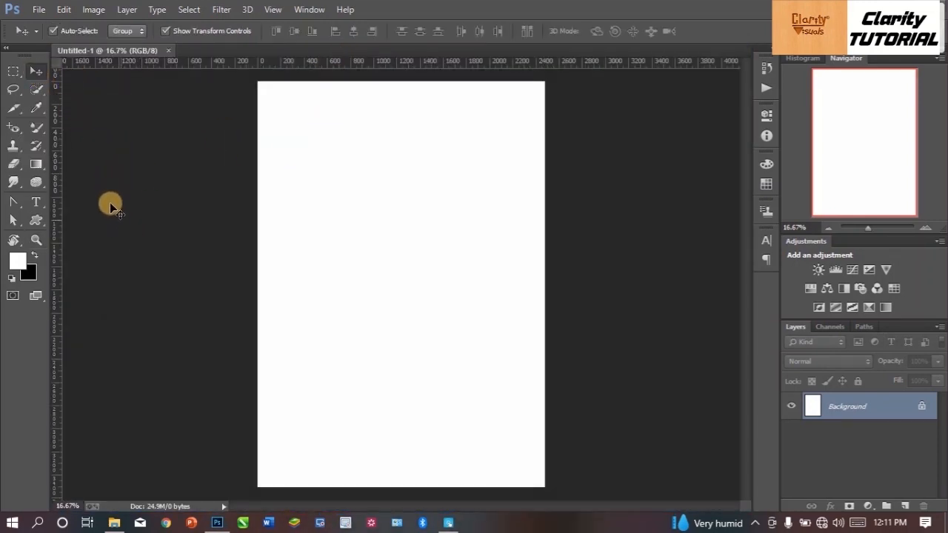
{"action": "left_click", "coordinate": [44, 187]}
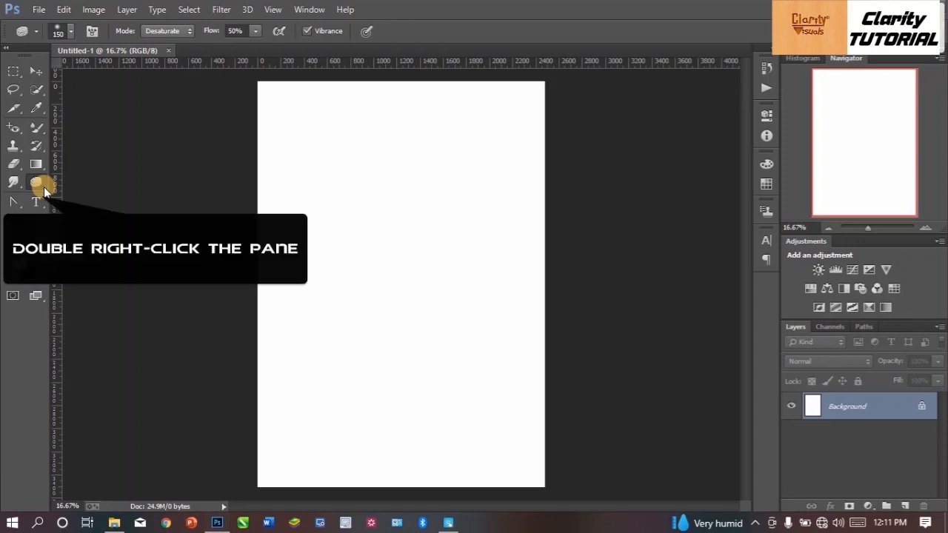
{"action": "right_click", "coordinate": [44, 186]}
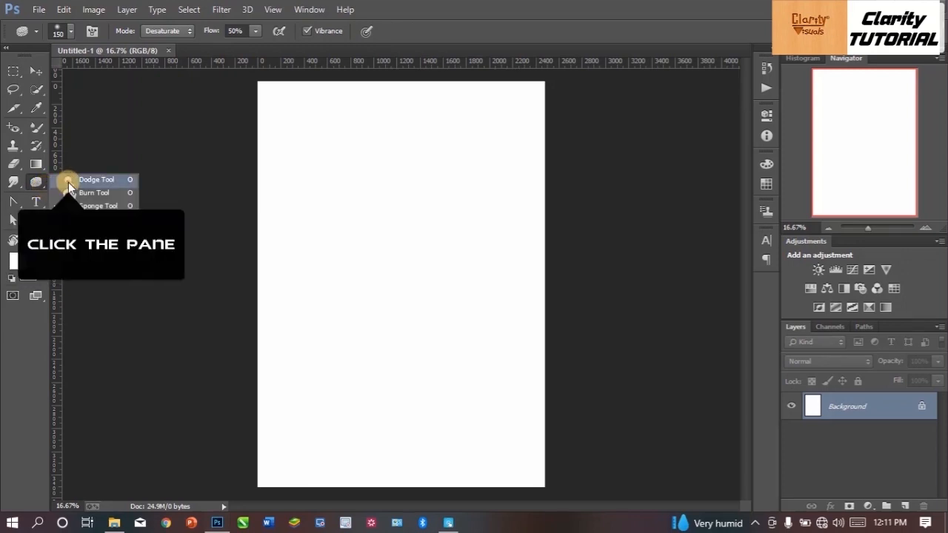
{"action": "left_click", "coordinate": [70, 183]}
{"action": "left_click", "coordinate": [35, 72]}
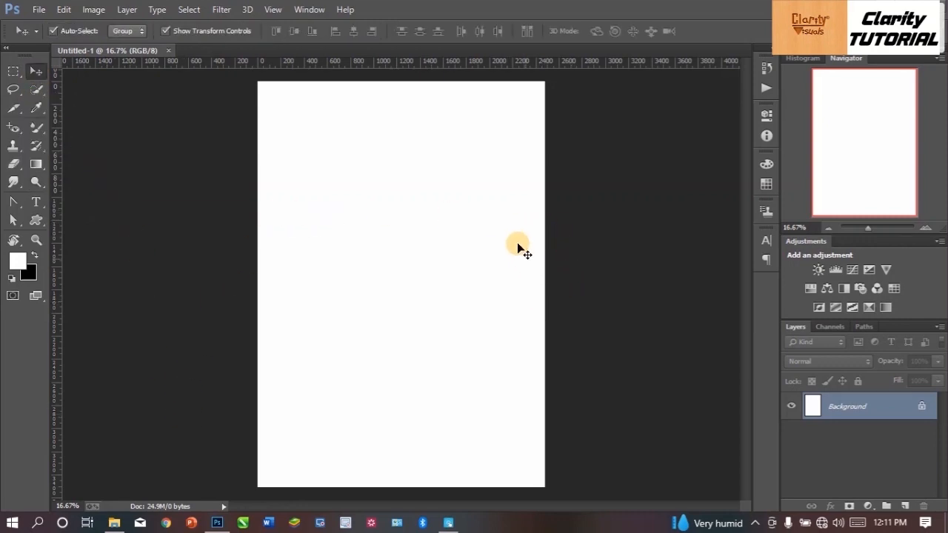
Step: Switch to iSpring Visuals and read the Step 1 page introducing Adobe Photoshop, including its uses and versions
{"action": "left_click", "coordinate": [448, 523]}
{"action": "left_click", "coordinate": [89, 184]}
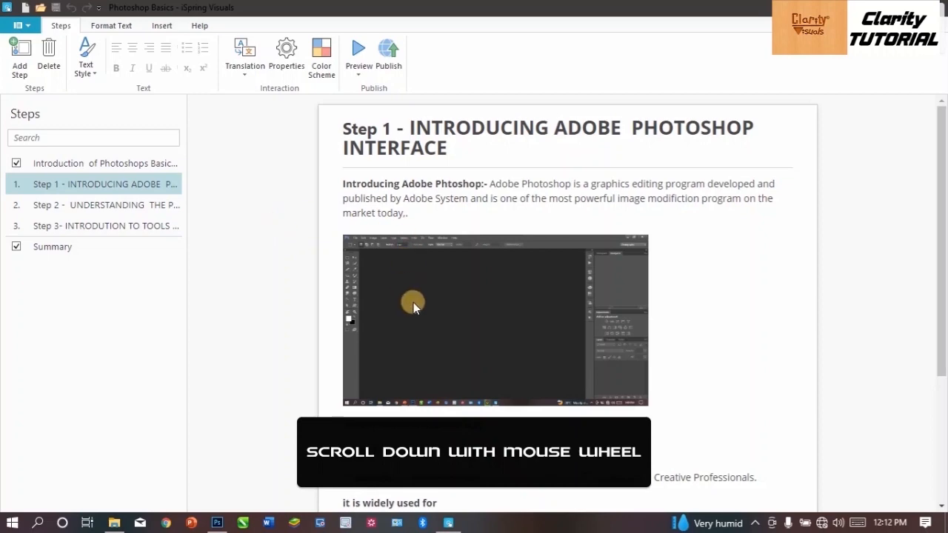
{"action": "scroll", "coordinate": [416, 269], "scroll_direction": "down", "scroll_amount": 3}
{"action": "left_click", "coordinate": [217, 523]}
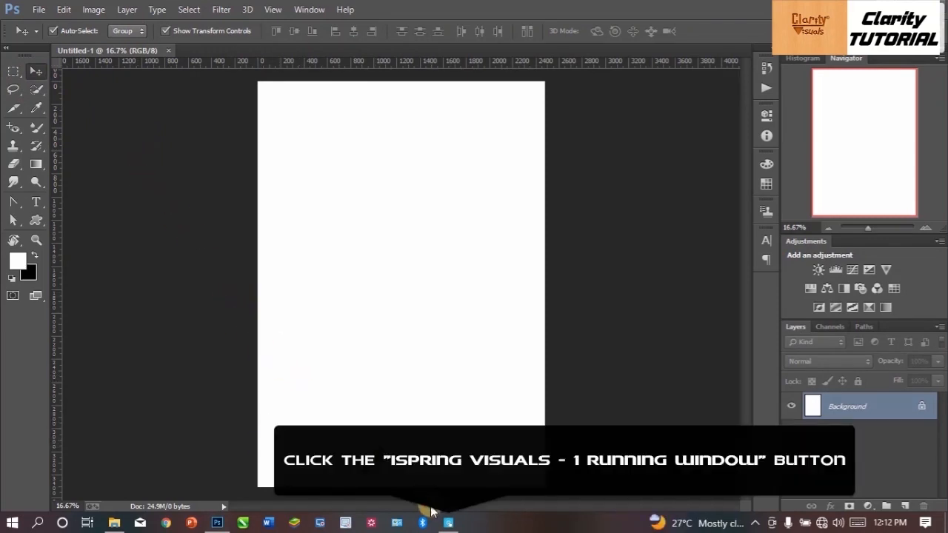
{"action": "left_click", "coordinate": [448, 523]}
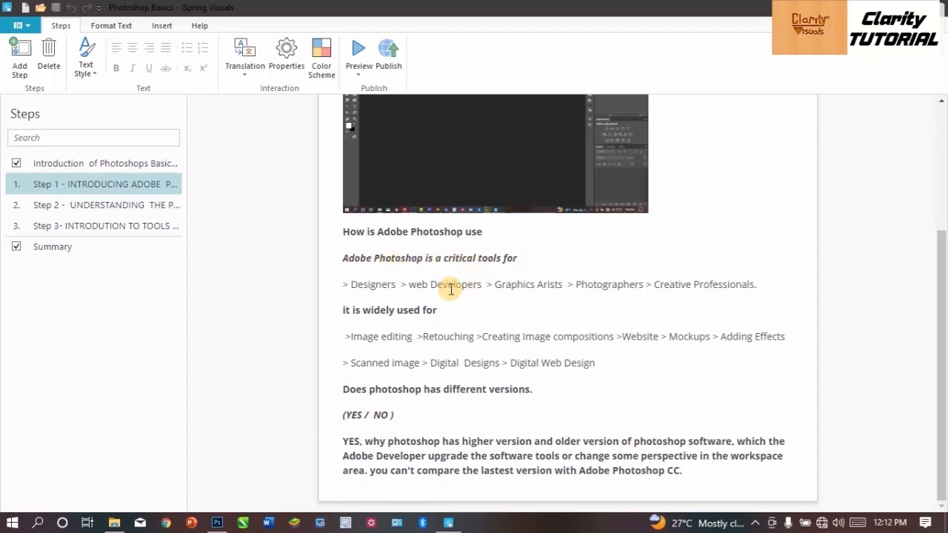
{"action": "left_click", "coordinate": [406, 290]}
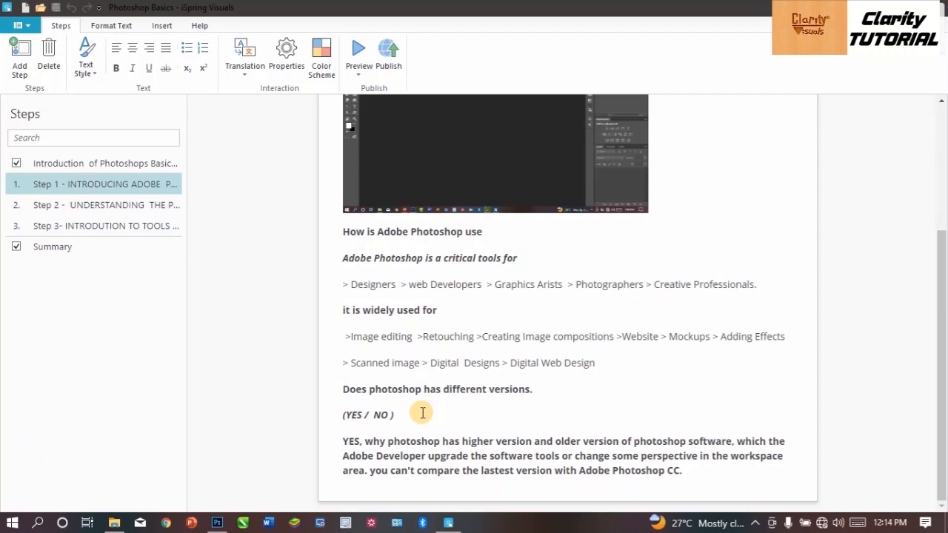
Step: Switch to Photoshop, show the tools in a single column, and restore the two-column layout
{"action": "left_click", "coordinate": [216, 524]}
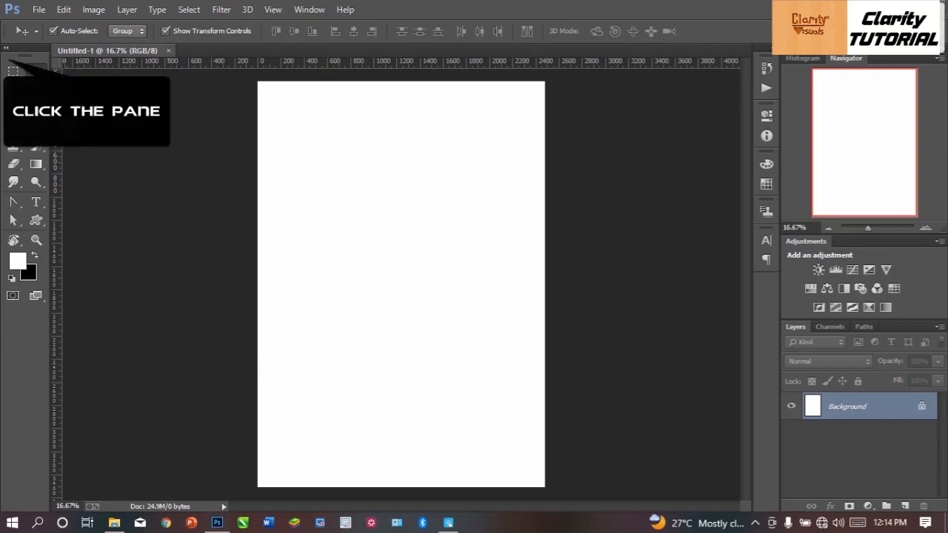
{"action": "left_click", "coordinate": [6, 48]}
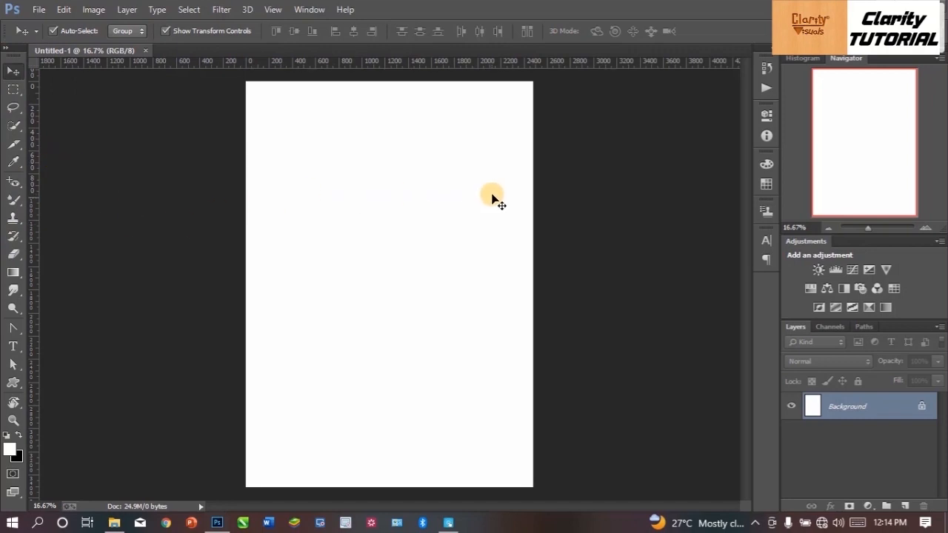
{"action": "left_click", "coordinate": [9, 58]}
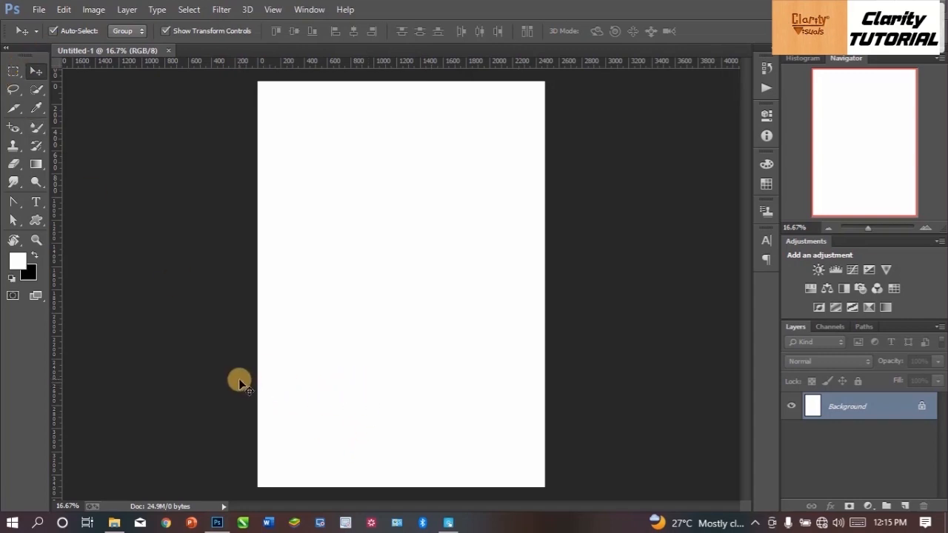
Step: Switch to iSpring Visuals and open the Step 2 page on understanding the Photoshop interface
{"action": "left_click", "coordinate": [449, 522]}
{"action": "scroll", "coordinate": [426, 392], "scroll_direction": "up", "scroll_amount": 3}
{"action": "scroll", "coordinate": [433, 393], "scroll_direction": "up", "scroll_amount": 1}
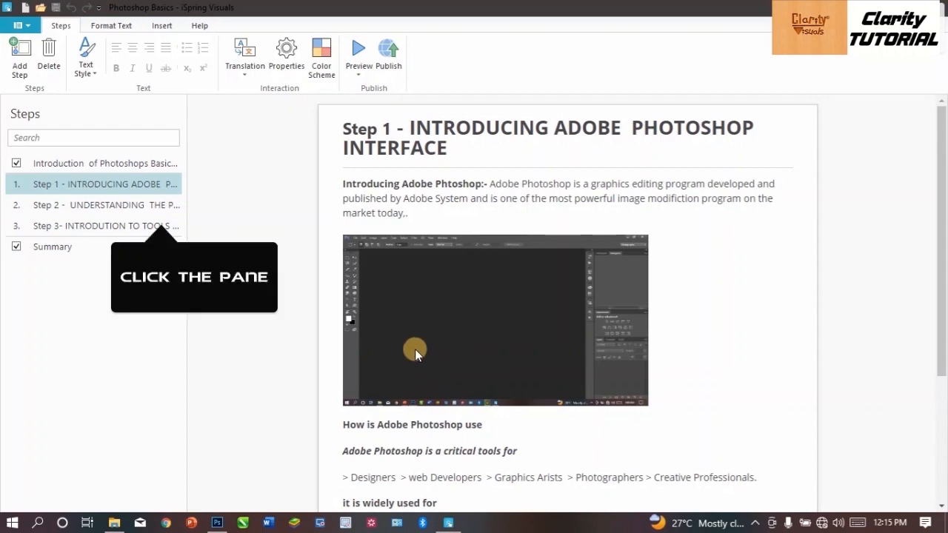
{"action": "left_click", "coordinate": [161, 205]}
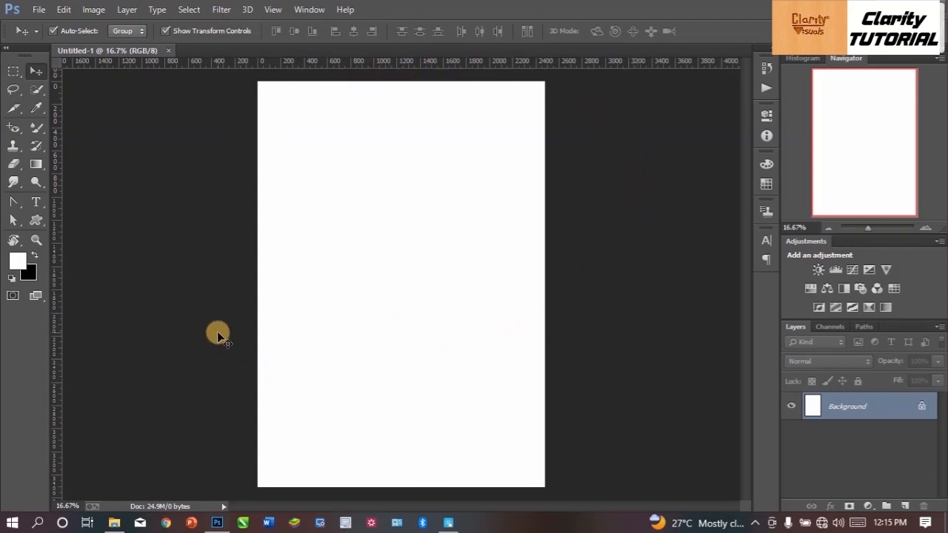
{"action": "left_click", "coordinate": [447, 522]}
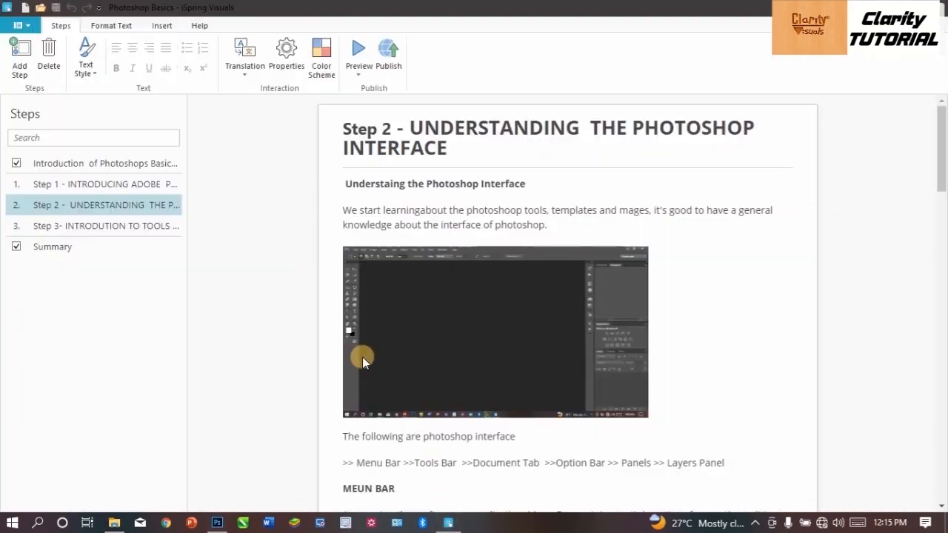
Step: Correct the intro paragraph's typos by separating "learning about" and changing "mages" to "images"
{"action": "scroll", "coordinate": [494, 227], "scroll_direction": "down", "scroll_amount": 1}
{"action": "left_click", "coordinate": [427, 151]}
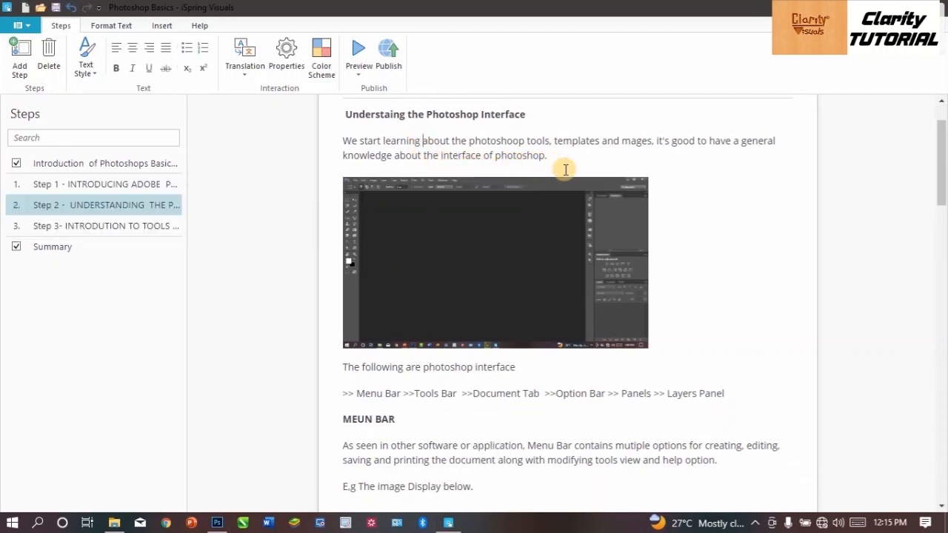
{"action": "left_click", "coordinate": [621, 140]}
{"action": "type", "text": "i"}
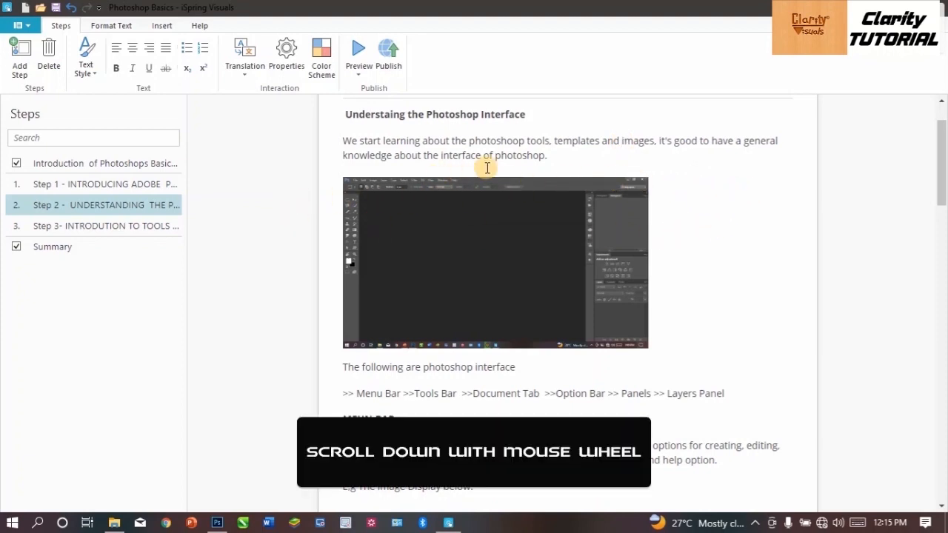
Step: Read the menu bar section of the lesson, switch to Photoshop, and survey its menus from File to Help
{"action": "scroll", "coordinate": [560, 211], "scroll_direction": "down", "scroll_amount": 2}
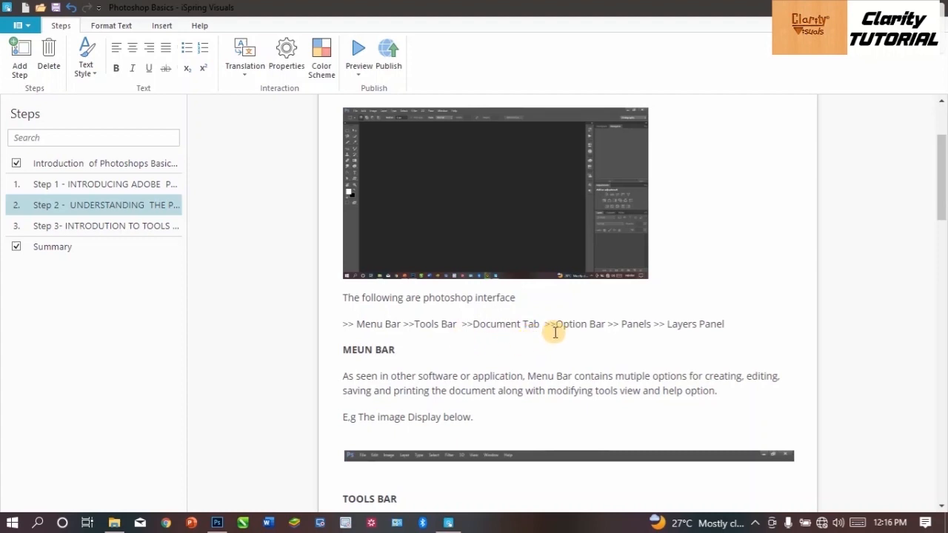
{"action": "scroll", "coordinate": [701, 350], "scroll_direction": "down", "scroll_amount": 2}
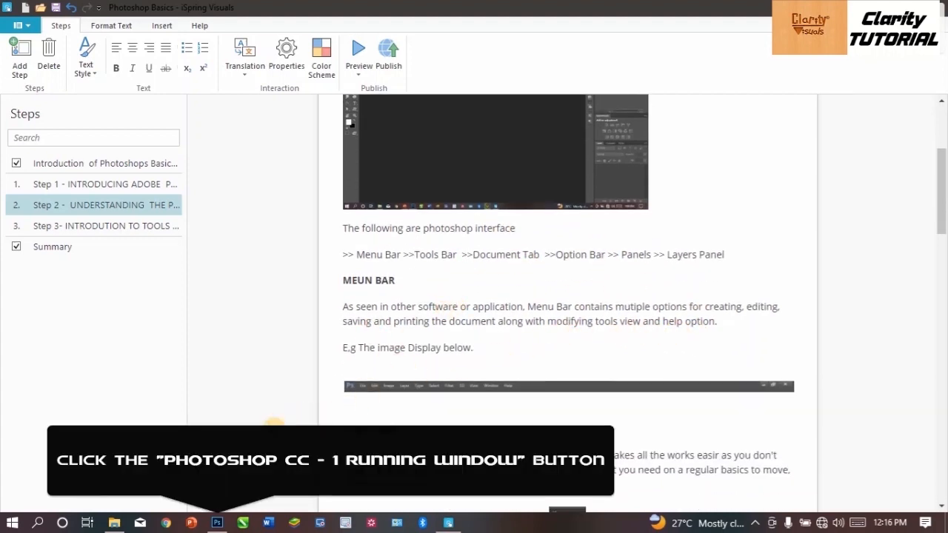
{"action": "left_click", "coordinate": [217, 518]}
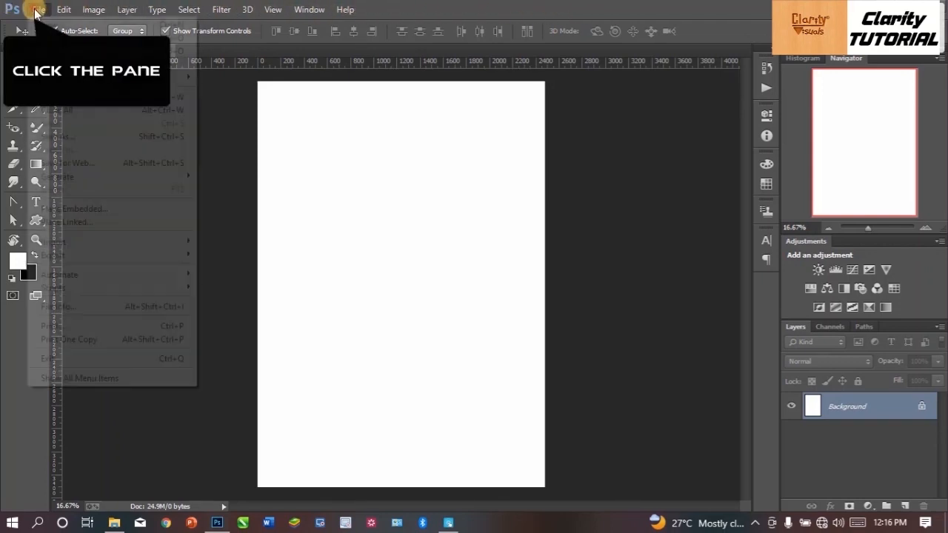
{"action": "left_click", "coordinate": [37, 10]}
{"action": "left_click", "coordinate": [119, 10]}
{"action": "left_click", "coordinate": [116, 12]}
{"action": "left_click", "coordinate": [150, 11]}
{"action": "left_click", "coordinate": [189, 13]}
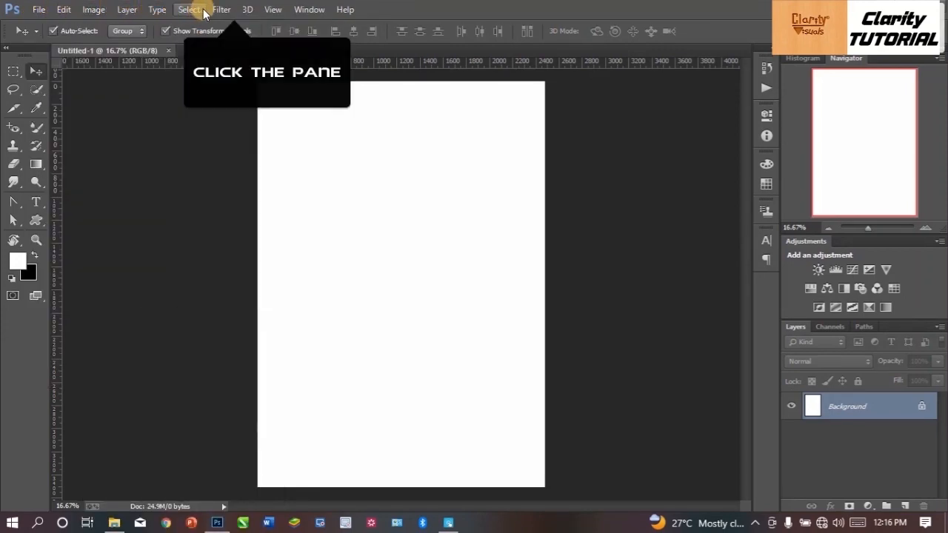
{"action": "left_click", "coordinate": [222, 10]}
{"action": "left_click", "coordinate": [226, 10]}
{"action": "left_click", "coordinate": [304, 11]}
{"action": "left_click", "coordinate": [306, 12]}
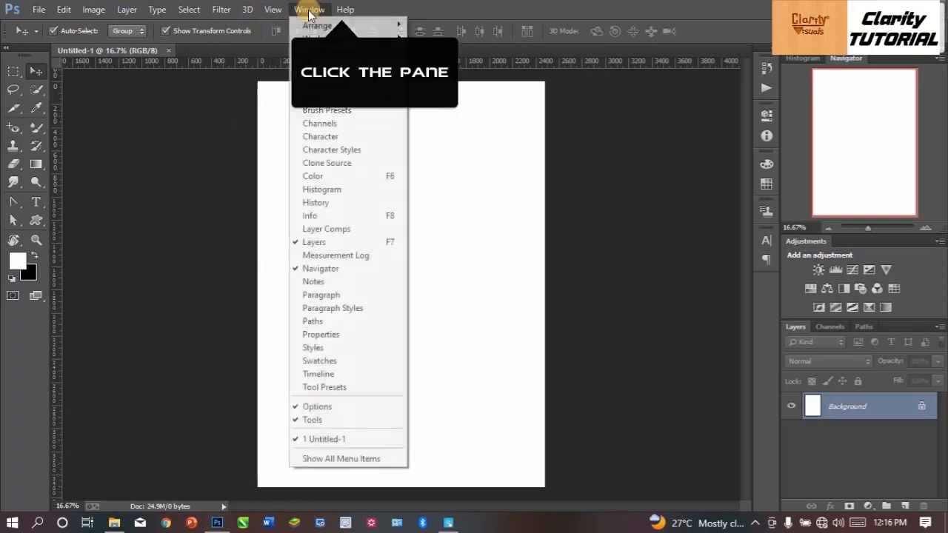
{"action": "left_click", "coordinate": [343, 10]}
{"action": "left_click", "coordinate": [343, 10]}
{"action": "left_click", "coordinate": [104, 11]}
{"action": "left_click", "coordinate": [102, 11]}
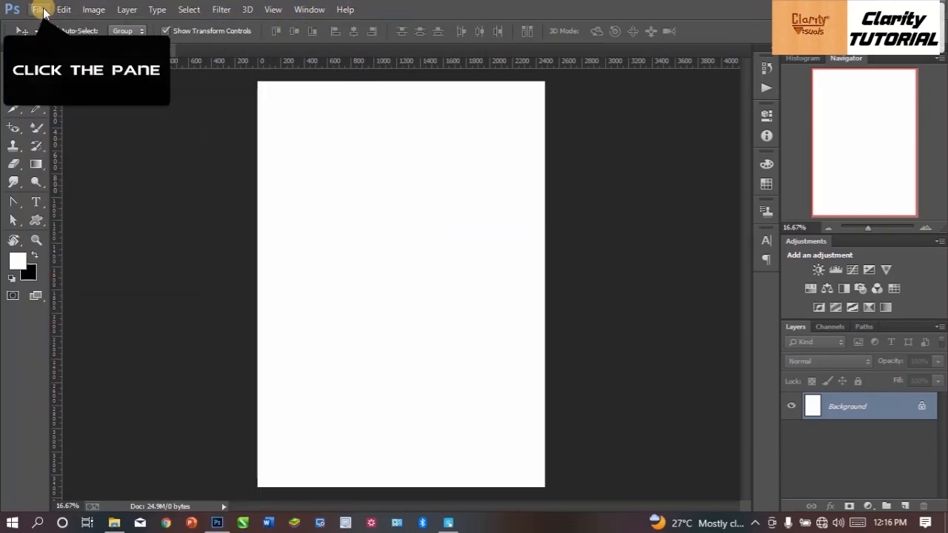
Step: Examine the commands available under File and Edit
{"action": "left_click", "coordinate": [40, 11]}
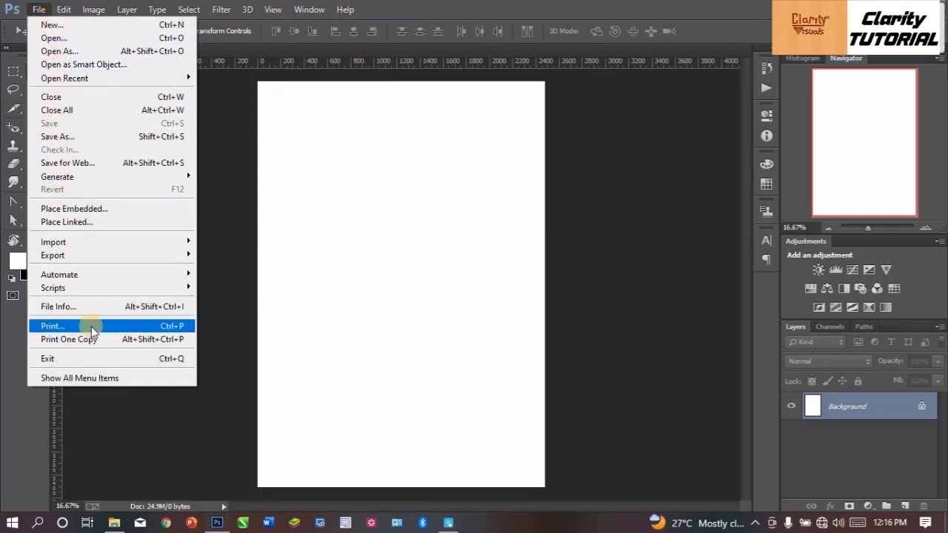
{"action": "left_click", "coordinate": [69, 14]}
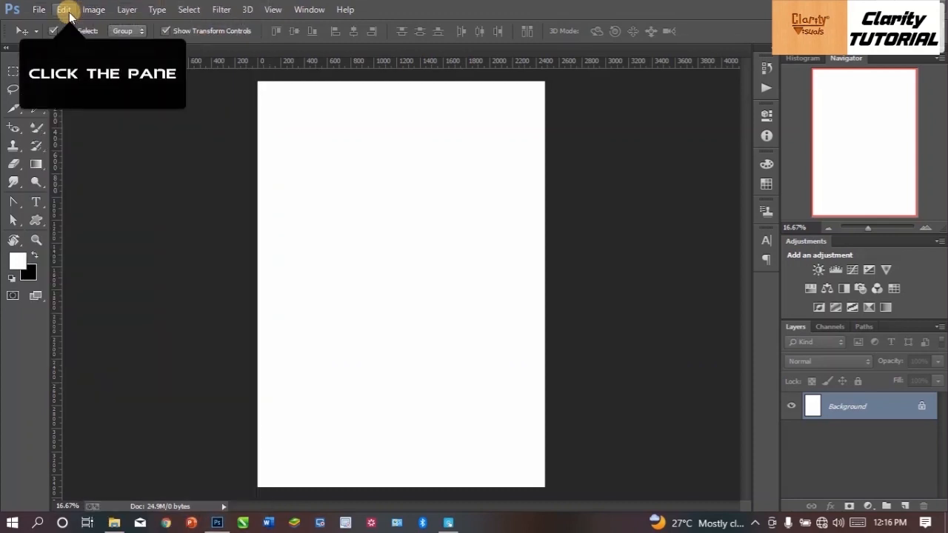
{"action": "left_click", "coordinate": [69, 12]}
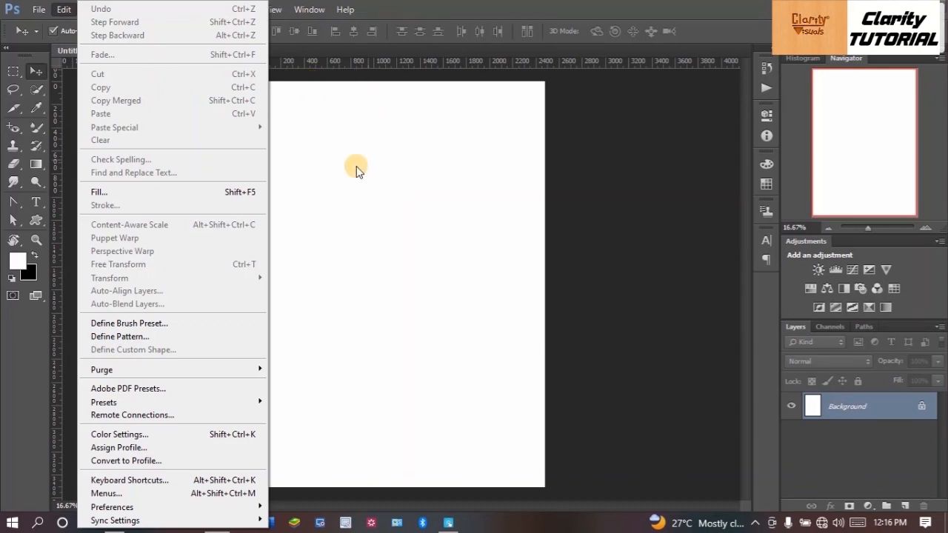
Step: Switch to iSpring Visuals and read on from the menu bar picture to the Tools Bar section
{"action": "left_click", "coordinate": [452, 525]}
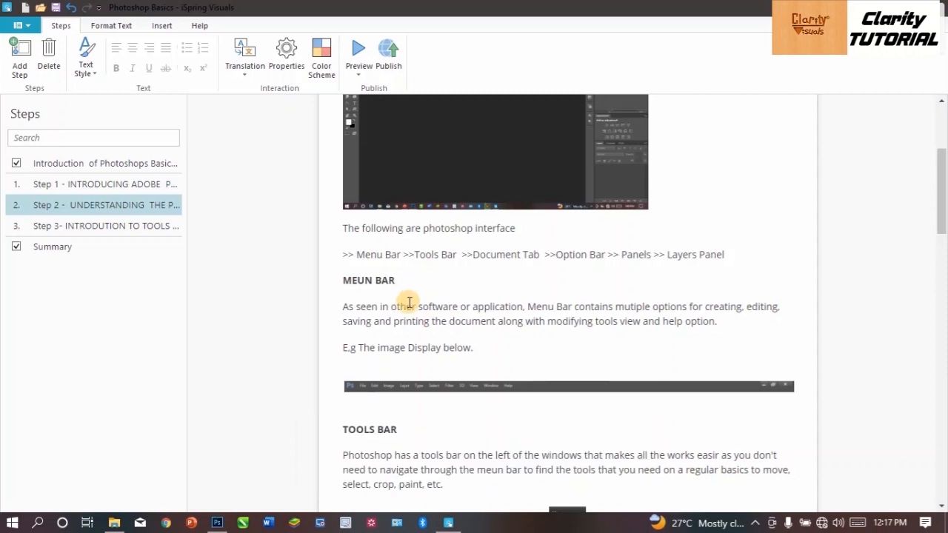
{"action": "scroll", "coordinate": [408, 304], "scroll_direction": "down", "scroll_amount": 3}
{"action": "scroll", "coordinate": [374, 198], "scroll_direction": "up", "scroll_amount": 3}
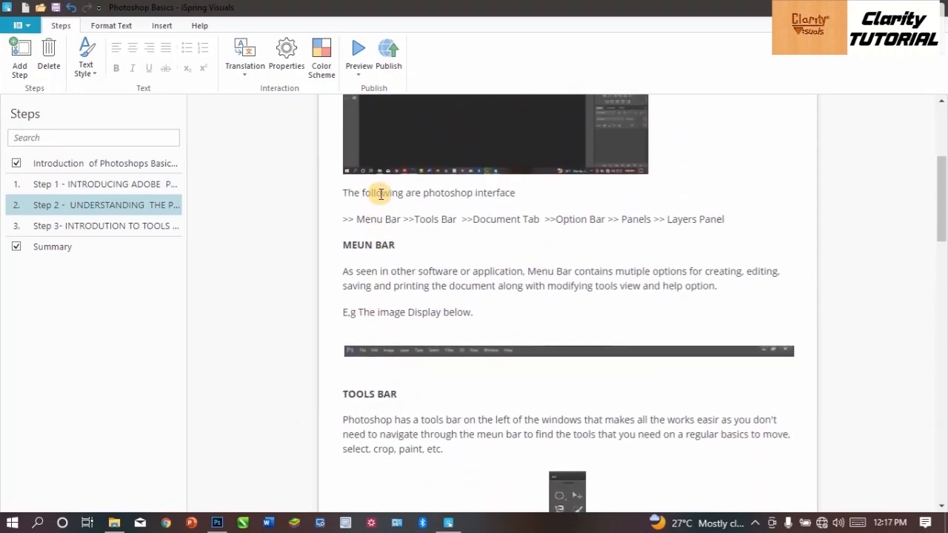
{"action": "left_click", "coordinate": [369, 388]}
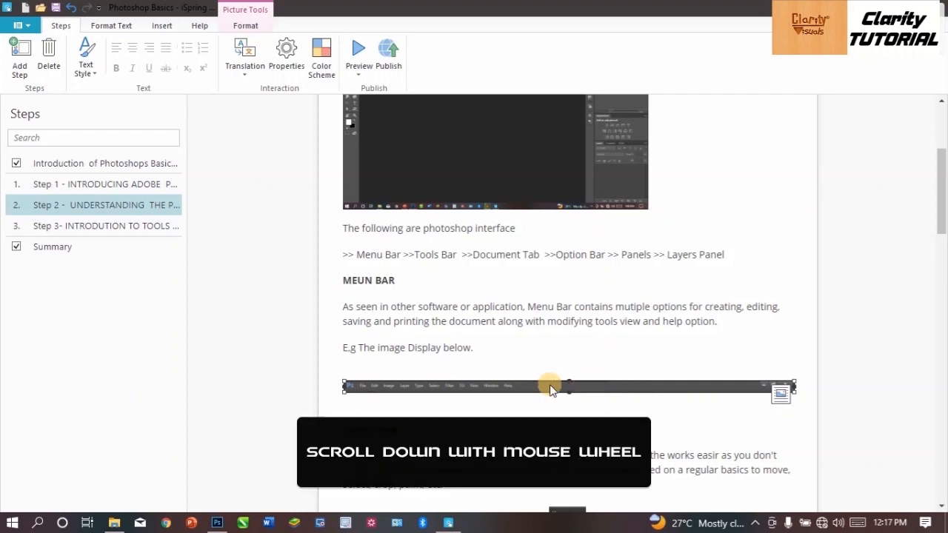
{"action": "scroll", "coordinate": [550, 384], "scroll_direction": "down", "scroll_amount": 3}
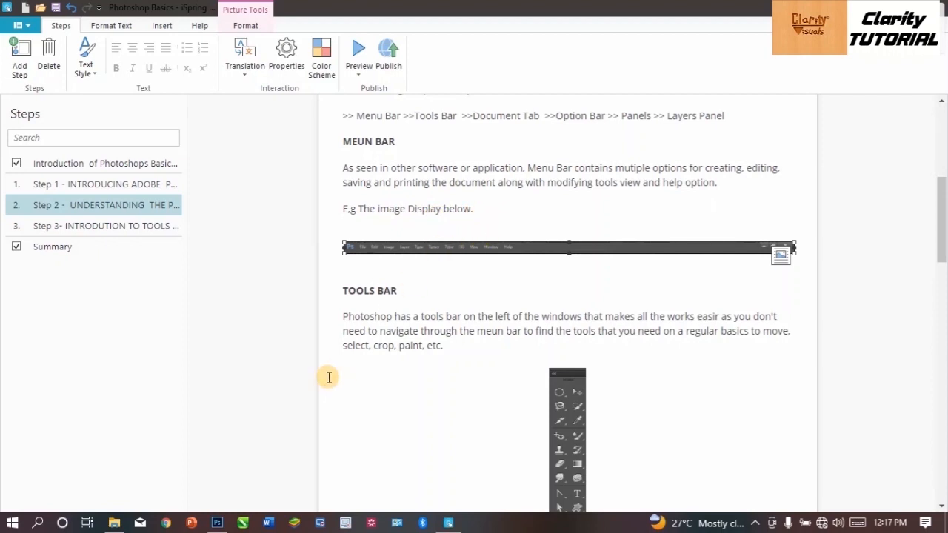
Step: Return to Photoshop and review the menus again from File through Filter and Help, leaving them closed
{"action": "left_click", "coordinate": [217, 523]}
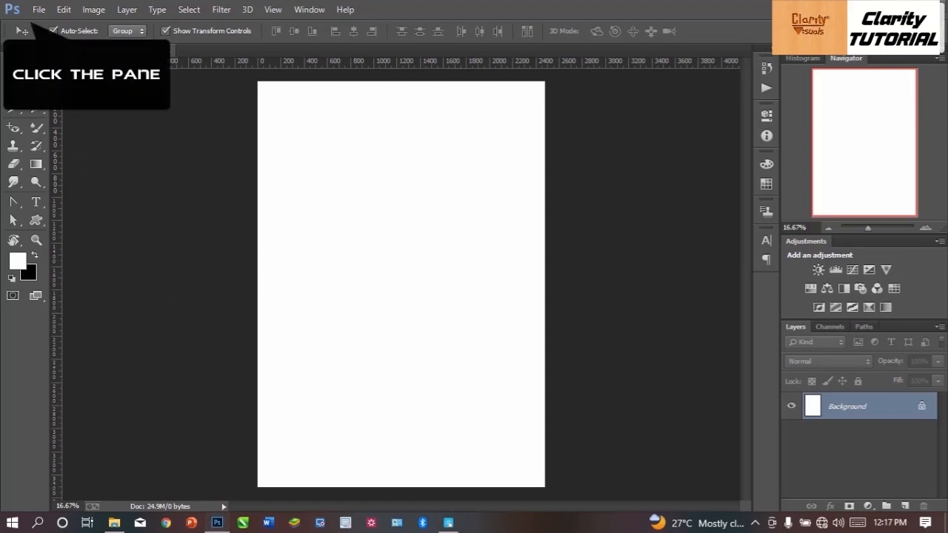
{"action": "left_click", "coordinate": [33, 11]}
{"action": "left_click", "coordinate": [66, 13]}
{"action": "left_click", "coordinate": [100, 12]}
{"action": "left_click", "coordinate": [134, 13]}
{"action": "left_click", "coordinate": [161, 12]}
{"action": "left_click", "coordinate": [164, 13]}
{"action": "left_click", "coordinate": [227, 13]}
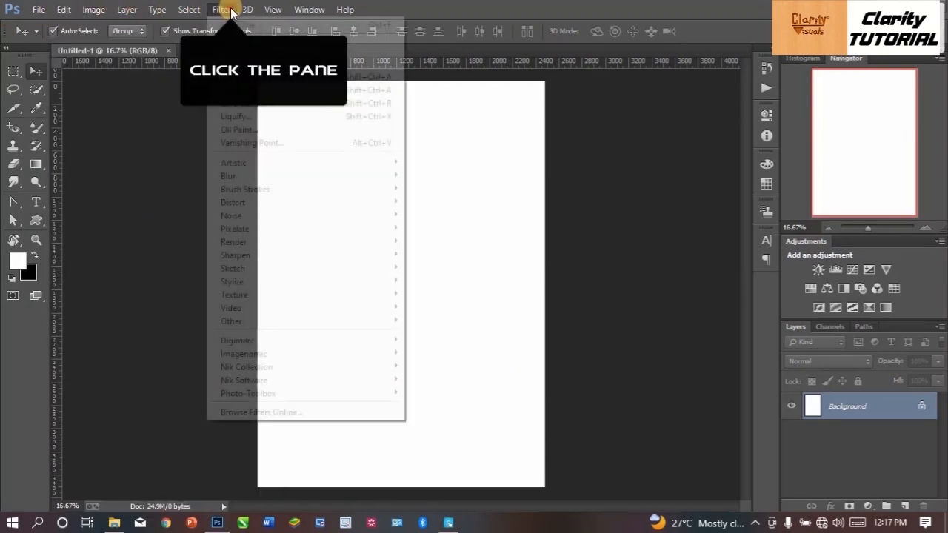
{"action": "left_click", "coordinate": [348, 11]}
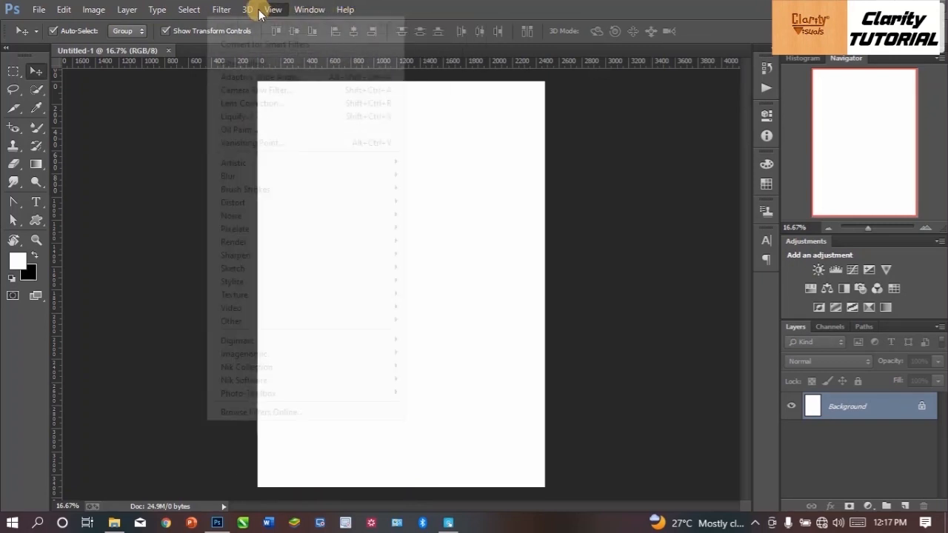
{"action": "left_click", "coordinate": [38, 9]}
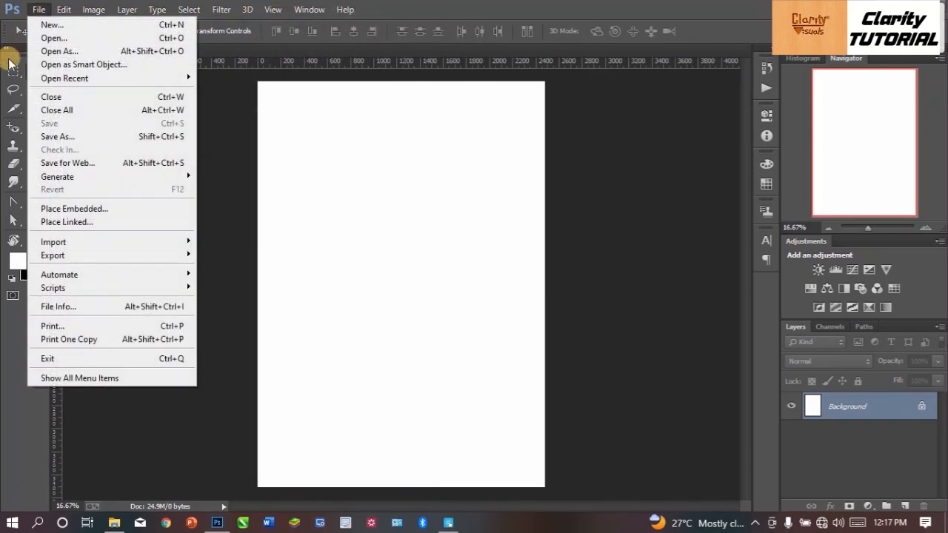
{"action": "left_click", "coordinate": [10, 182]}
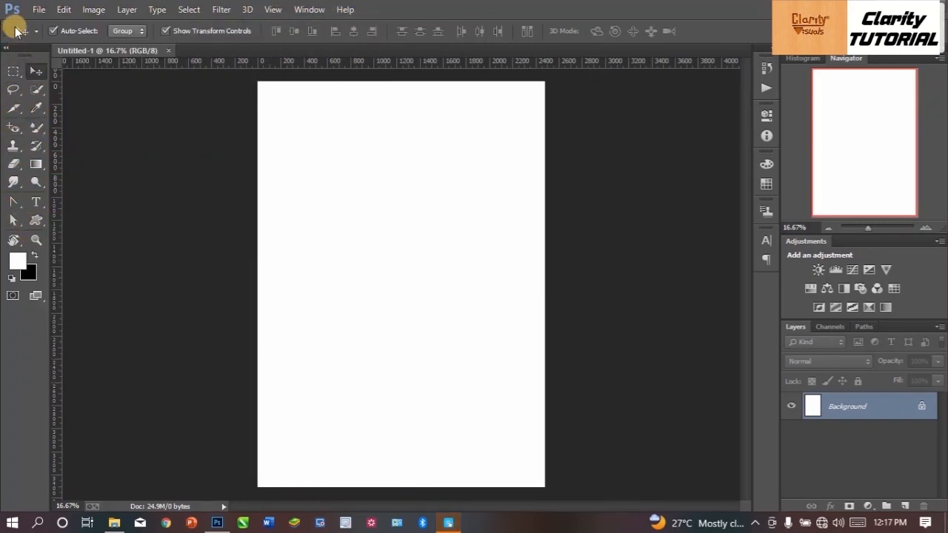
Step: Switch to iSpring Visuals and read the Tools Bar section together with its toolbar picture
{"action": "left_click", "coordinate": [445, 523]}
{"action": "scroll", "coordinate": [413, 271], "scroll_direction": "down", "scroll_amount": 3}
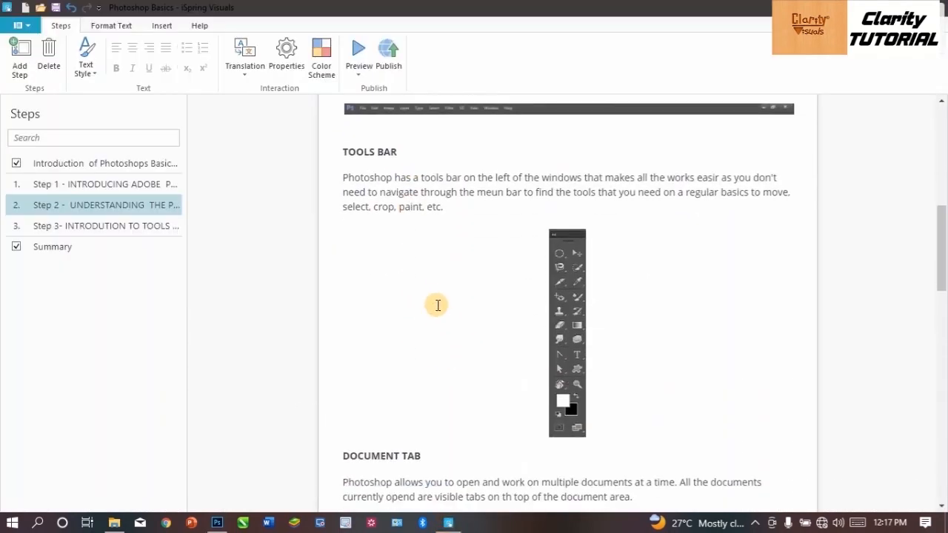
{"action": "scroll", "coordinate": [372, 203], "scroll_direction": "down", "scroll_amount": 2}
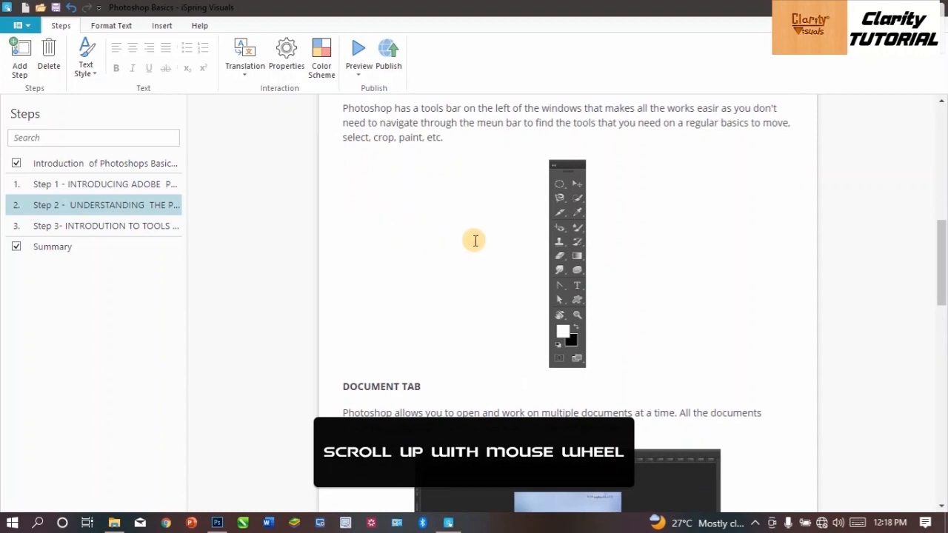
{"action": "scroll", "coordinate": [469, 241], "scroll_direction": "up", "scroll_amount": 3}
{"action": "scroll", "coordinate": [434, 237], "scroll_direction": "down", "scroll_amount": 2}
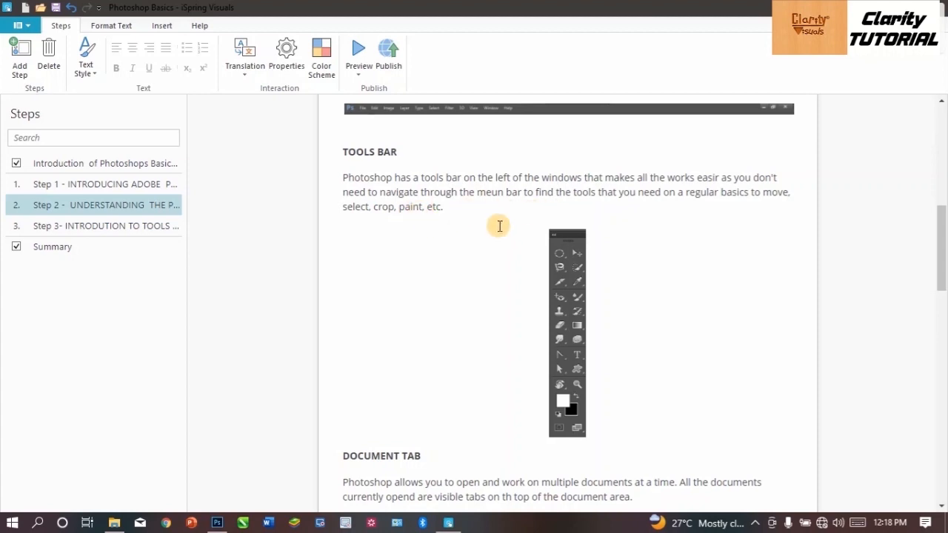
{"action": "left_click", "coordinate": [559, 296]}
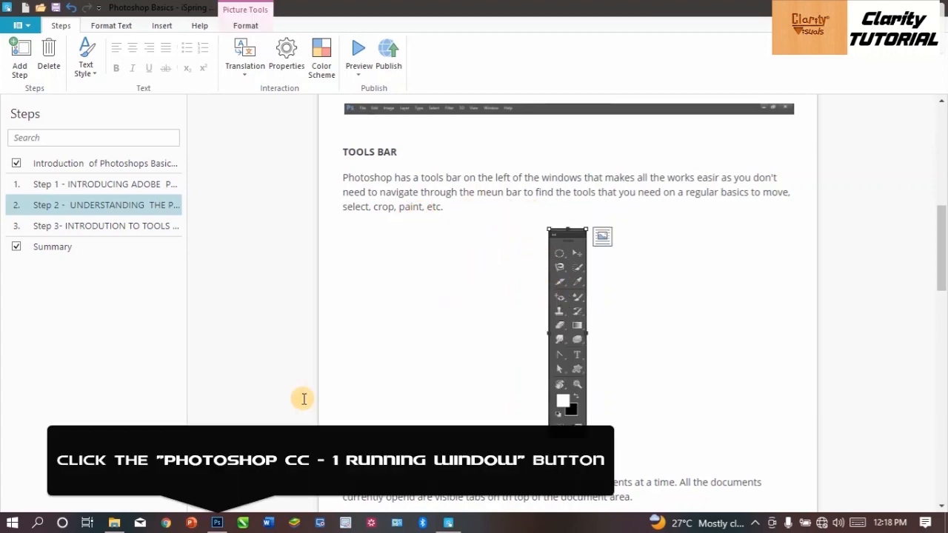
Step: Switch to Photoshop, collapse the toolbar to a single column, and point out the Move and Marquee tools
{"action": "left_click", "coordinate": [217, 523]}
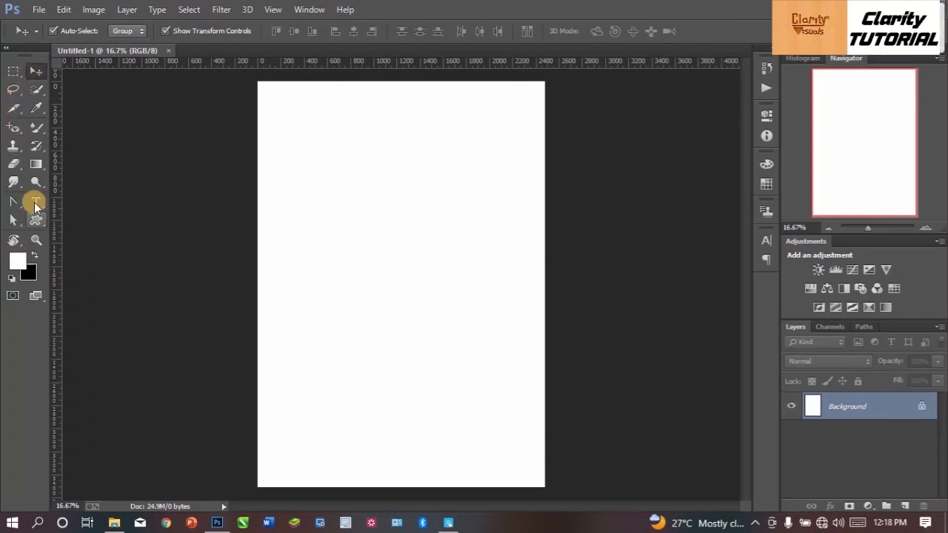
{"action": "left_click", "coordinate": [3, 50]}
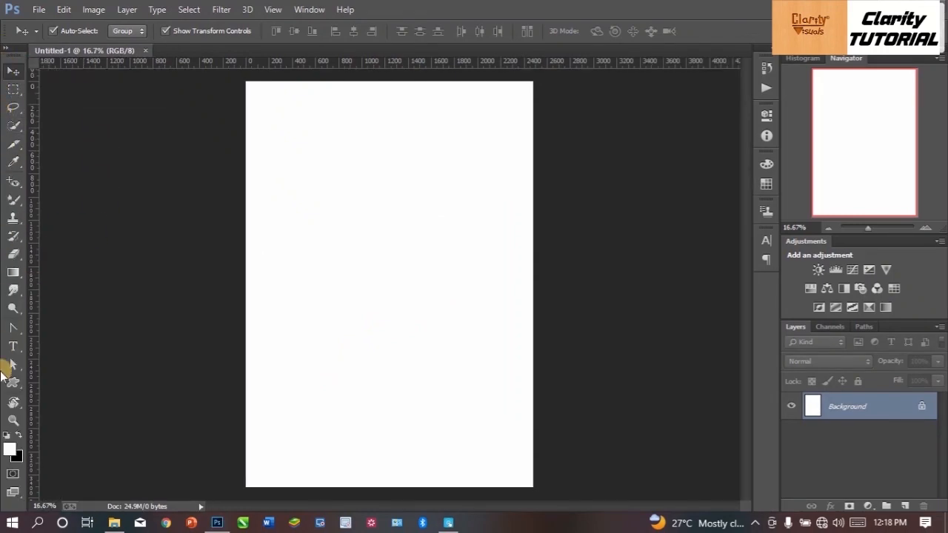
{"action": "left_click", "coordinate": [12, 96]}
{"action": "right_click", "coordinate": [12, 96]}
{"action": "left_click", "coordinate": [11, 74]}
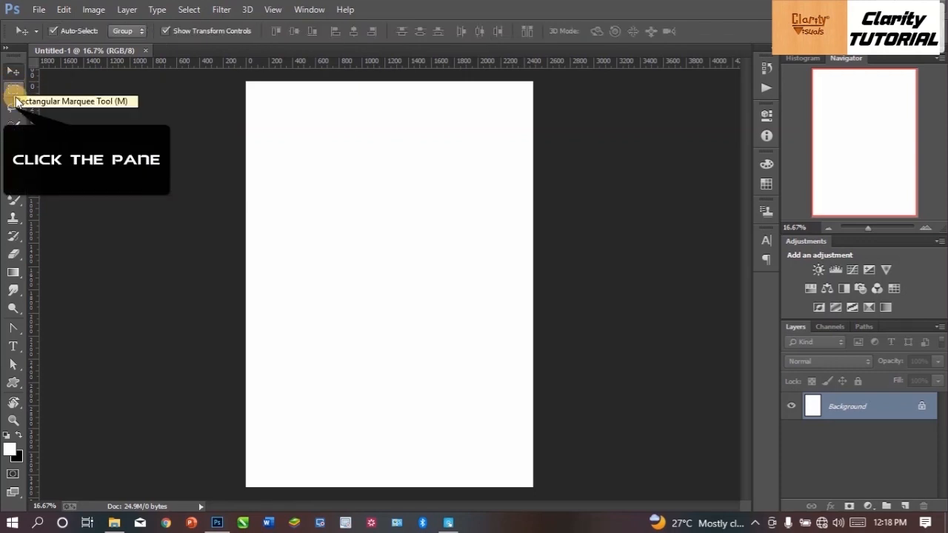
Step: Examine the tool groups from Marquee, Lasso and Quick Selection down to the Slice tool, including their hidden alternatives
{"action": "left_click", "coordinate": [13, 95]}
{"action": "right_click", "coordinate": [15, 98]}
{"action": "left_click", "coordinate": [14, 107]}
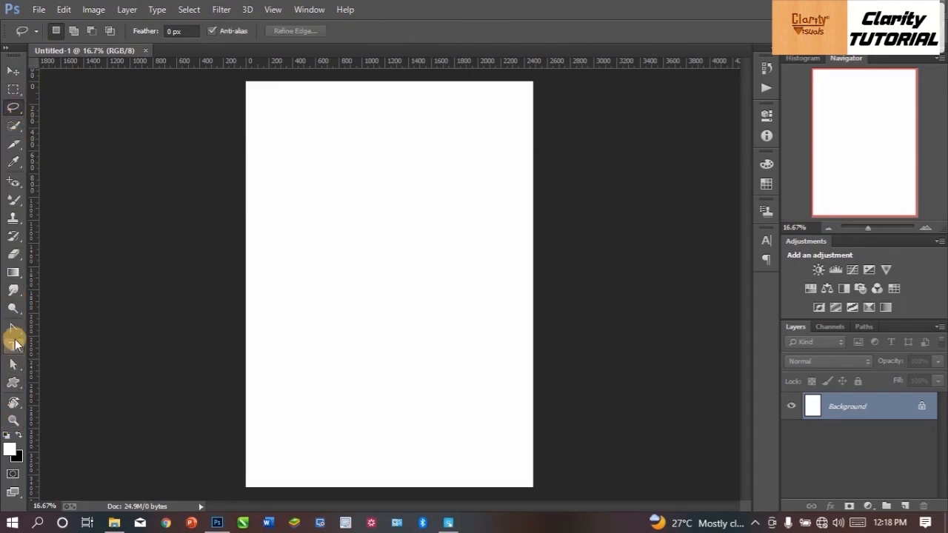
{"action": "left_click", "coordinate": [10, 69]}
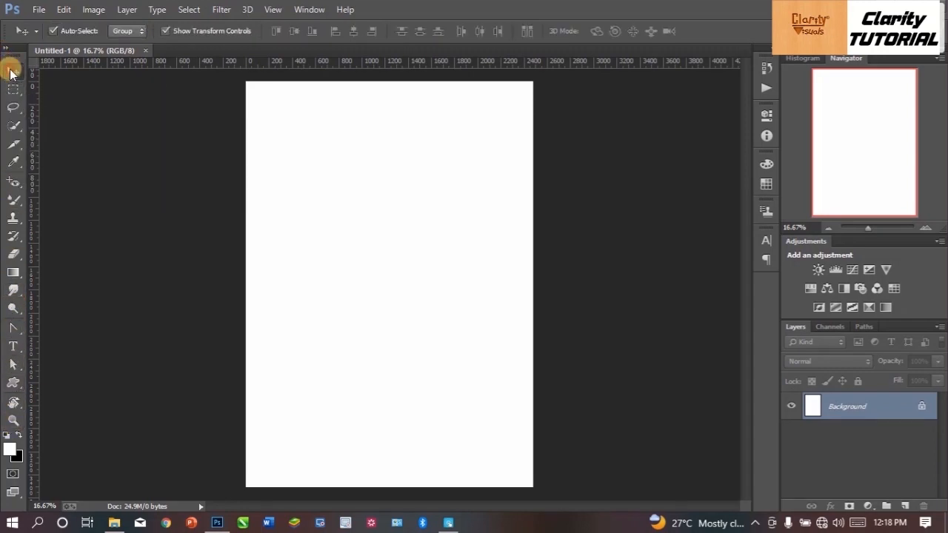
{"action": "left_click", "coordinate": [13, 90]}
{"action": "right_click", "coordinate": [11, 90]}
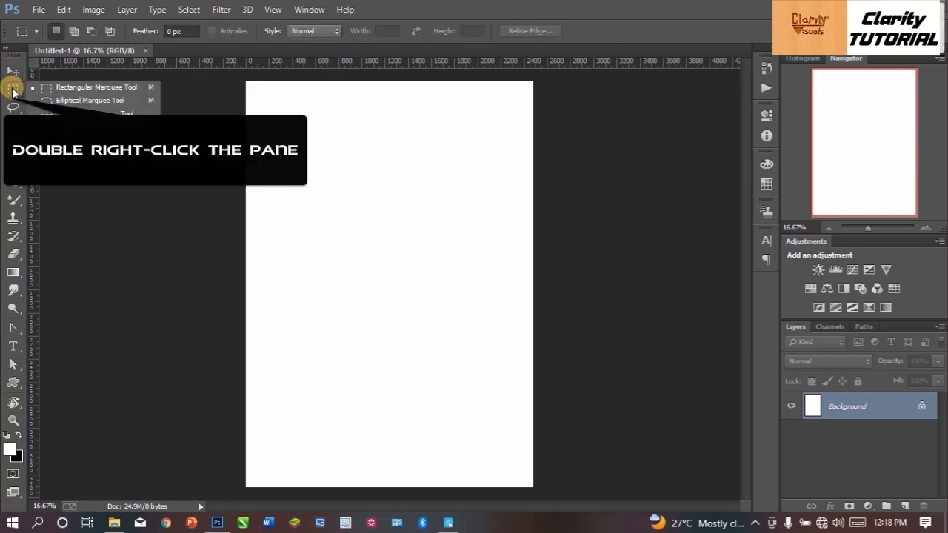
{"action": "left_click", "coordinate": [9, 109]}
{"action": "right_click", "coordinate": [9, 110]}
{"action": "left_click", "coordinate": [10, 126]}
{"action": "right_click", "coordinate": [10, 127]}
{"action": "left_click", "coordinate": [11, 143]}
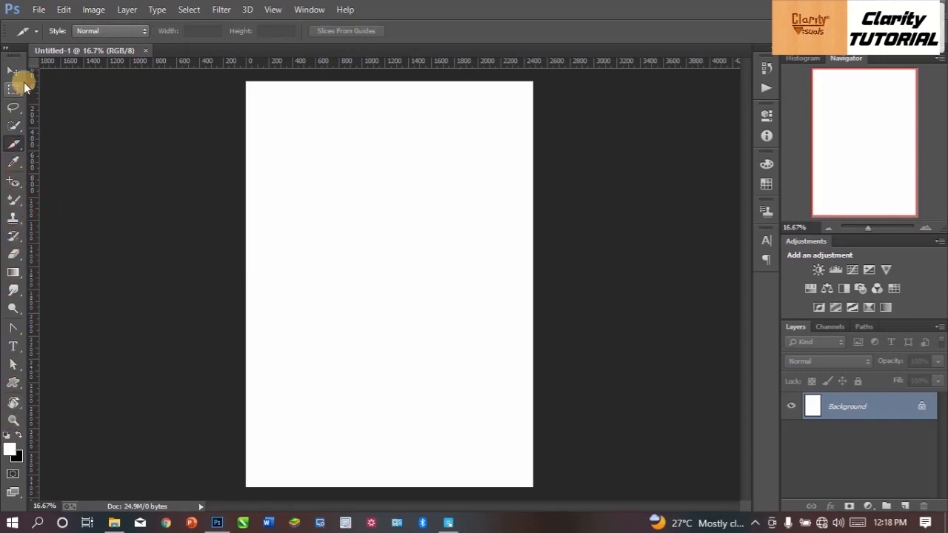
Step: Expand the toolbar to two columns, activate the Move tool, and collapse the toolbar to one column again
{"action": "left_click", "coordinate": [7, 53]}
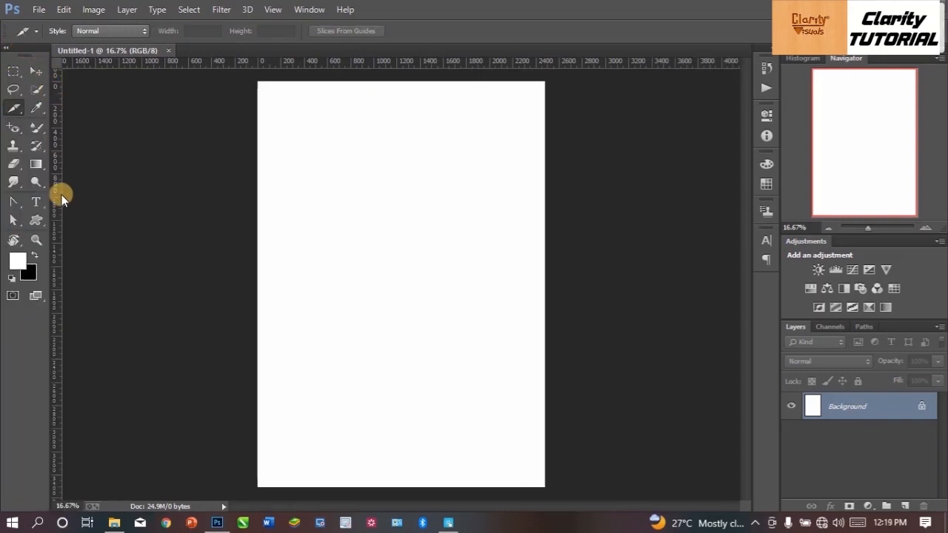
{"action": "left_click", "coordinate": [35, 71]}
{"action": "left_click", "coordinate": [9, 51]}
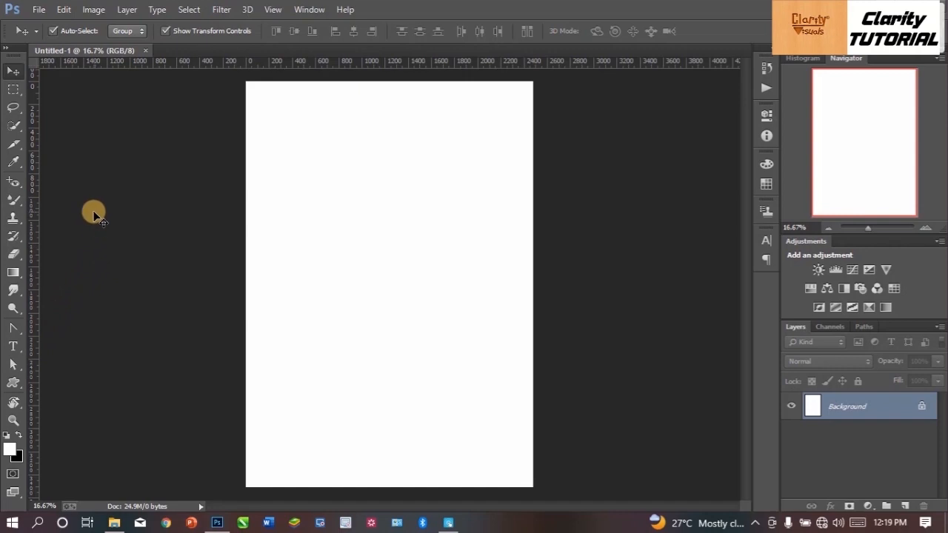
Step: Switch to iSpring Visuals and read the Document Tab section
{"action": "left_click", "coordinate": [451, 523]}
{"action": "scroll", "coordinate": [447, 353], "scroll_direction": "down", "scroll_amount": 4}
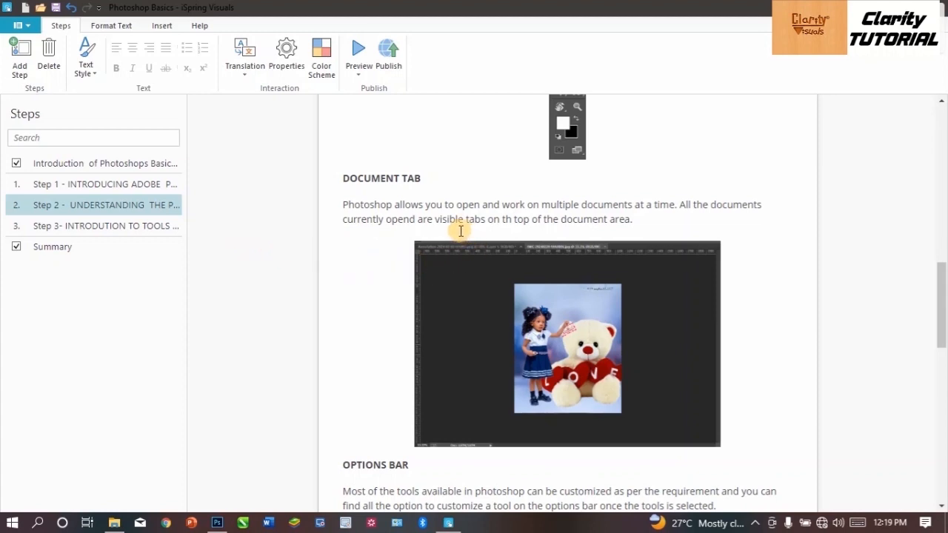
{"action": "scroll", "coordinate": [479, 235], "scroll_direction": "down", "scroll_amount": 2}
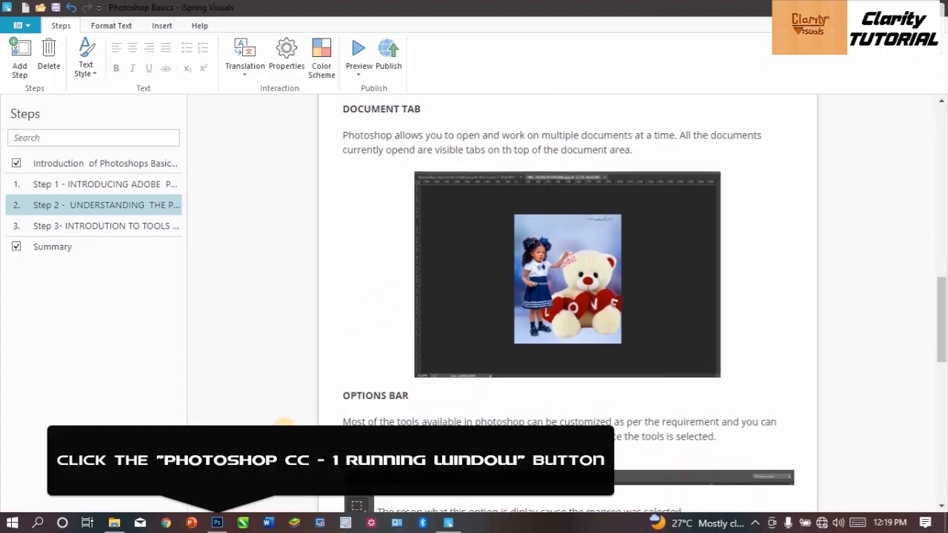
Step: Return to Photoshop and browse for a file to open in Documents > Clarity Visuals > Brand > DESIGNS > Photo shop Designs > My Designs
{"action": "left_click", "coordinate": [225, 523]}
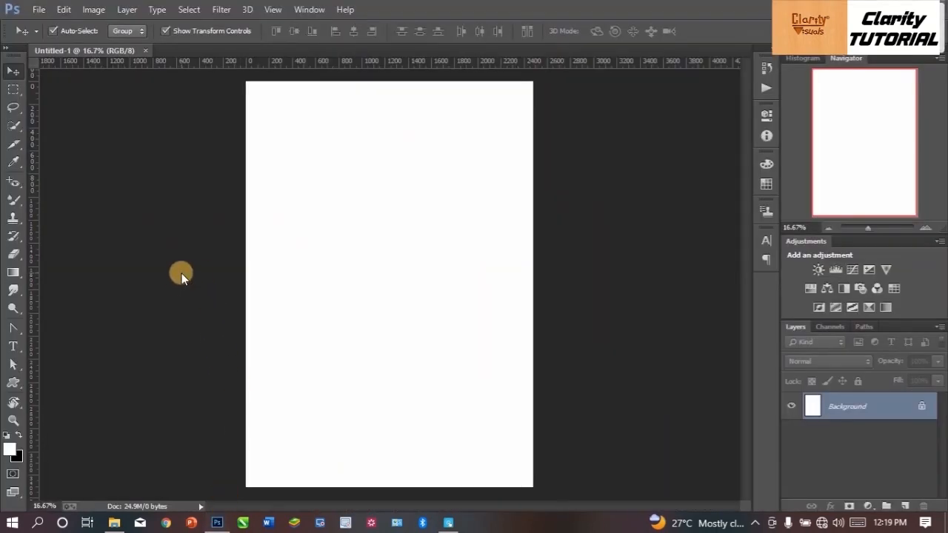
{"action": "key", "text": "ctrl+o"}
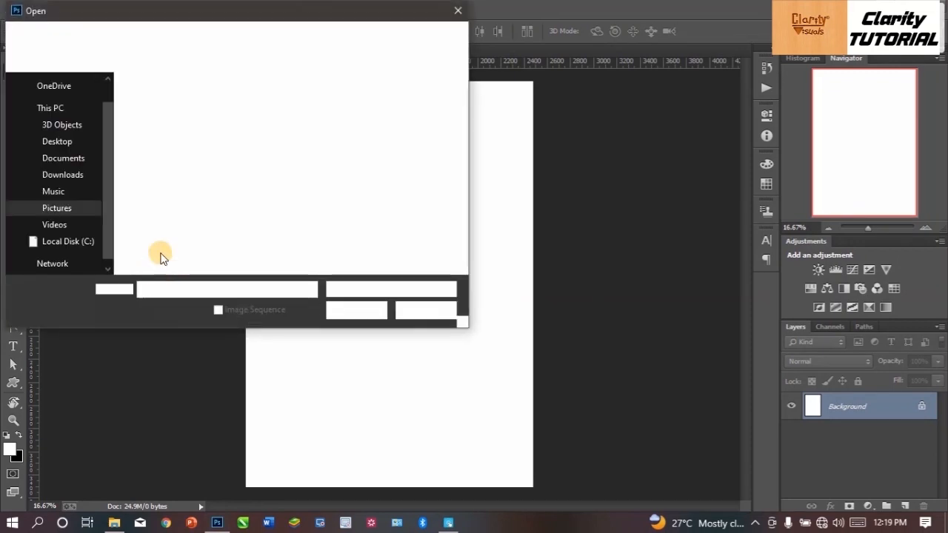
{"action": "left_click", "coordinate": [66, 158]}
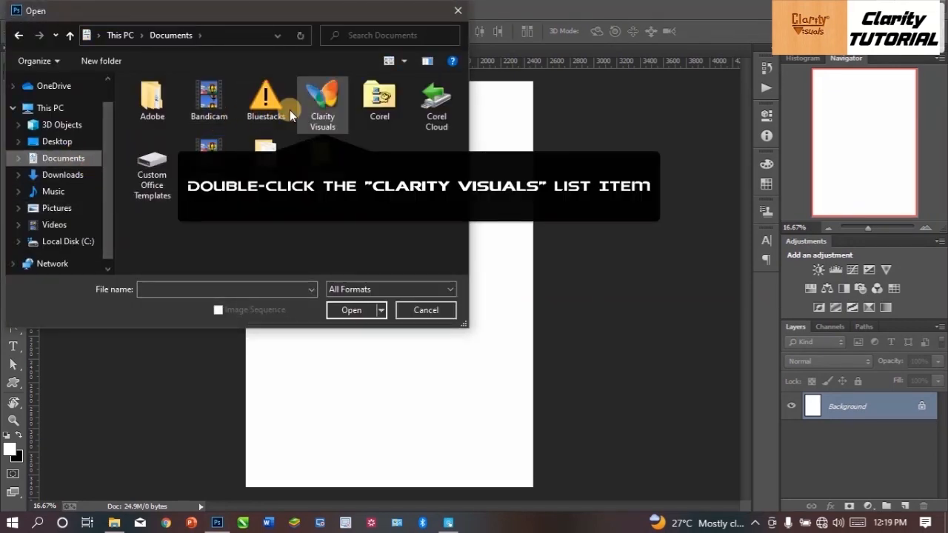
{"action": "double_click", "coordinate": [315, 108]}
{"action": "double_click", "coordinate": [164, 103]}
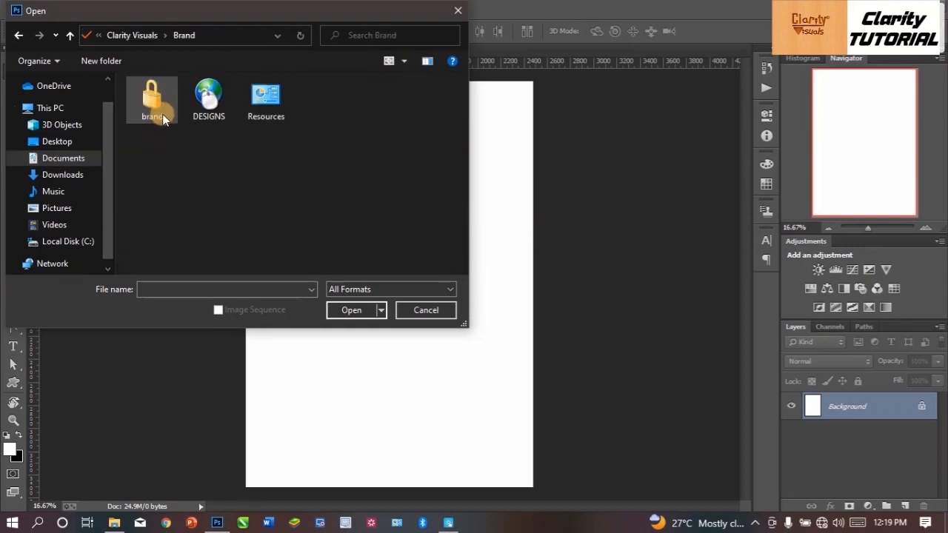
{"action": "double_click", "coordinate": [191, 102]}
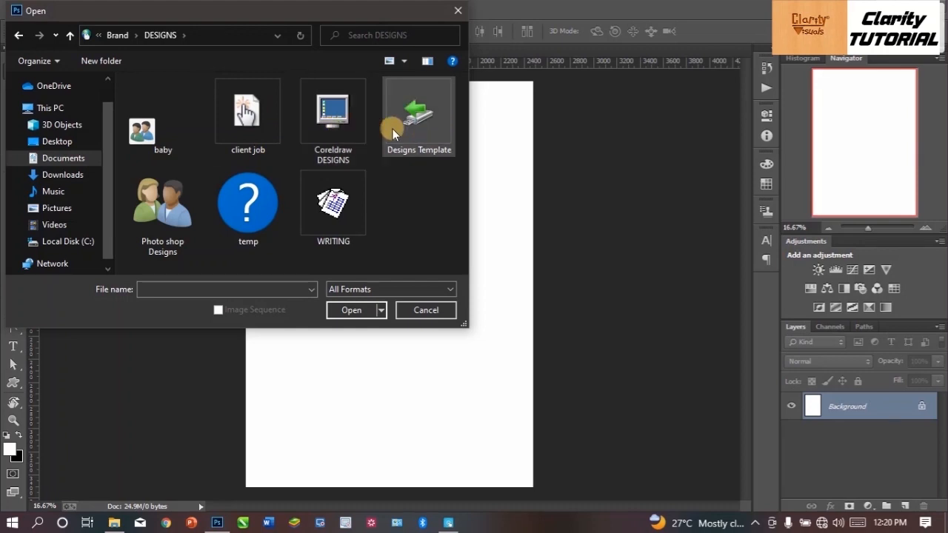
{"action": "double_click", "coordinate": [151, 212]}
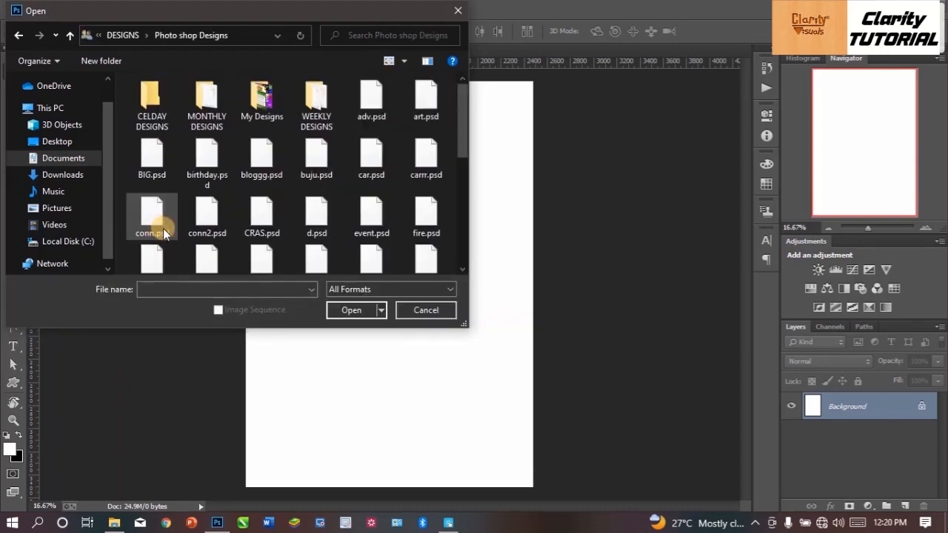
{"action": "double_click", "coordinate": [267, 108]}
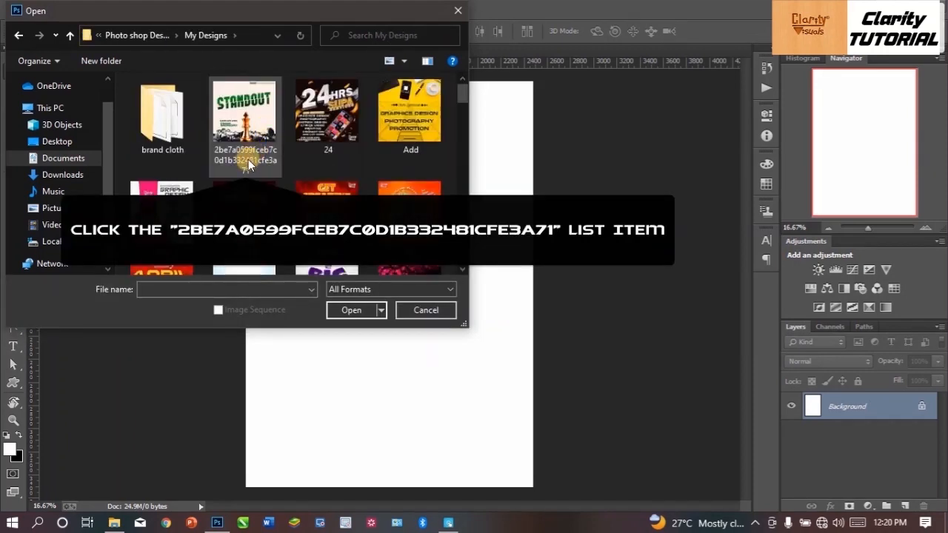
Step: Open the STANDOUT image 2be7a0599fceb7c0d1b332481cfe3a71.jpg and dock it as a tab beside Untitled-1
{"action": "left_click", "coordinate": [241, 145]}
{"action": "left_click", "coordinate": [340, 305]}
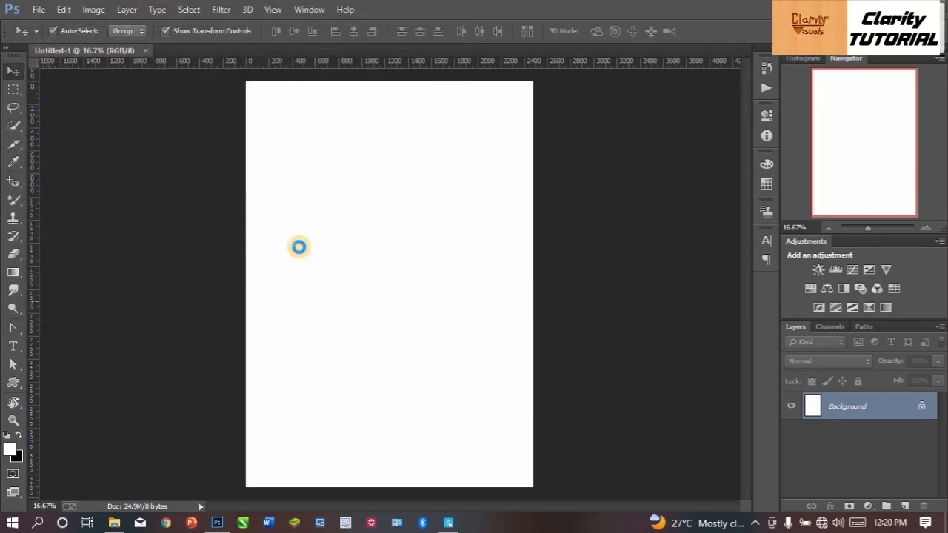
{"action": "left_click_drag", "start_coordinate": [353, 91], "coordinate": [284, 54]}
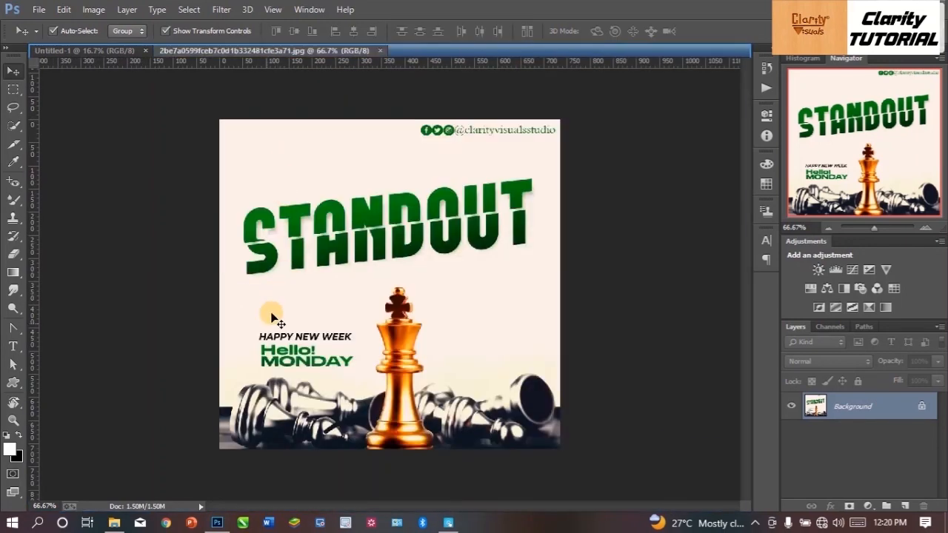
Step: Glance at the Document Tab notes in iSpring Visuals, return to Photoshop, and alternate between the two open documents, ending on Untitled-1
{"action": "left_click", "coordinate": [448, 524]}
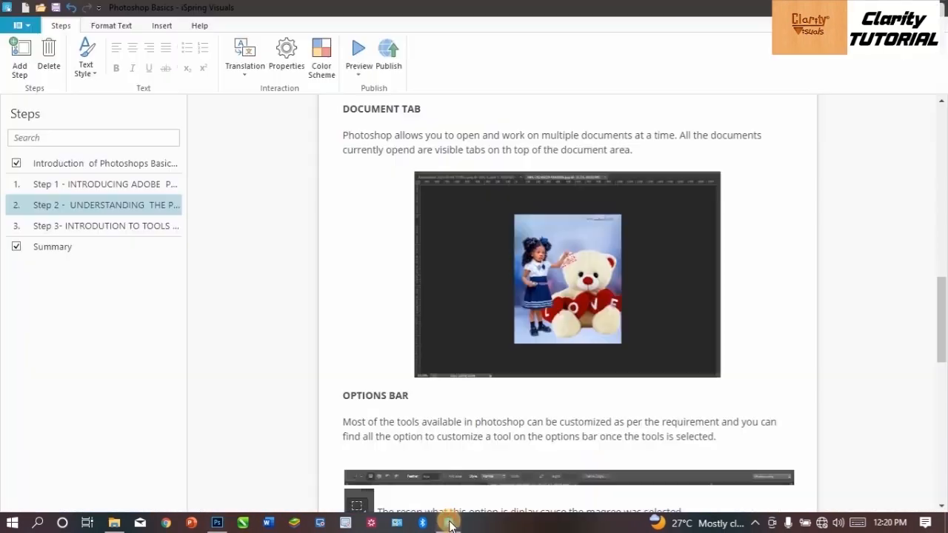
{"action": "left_click", "coordinate": [217, 523]}
{"action": "left_click", "coordinate": [62, 53]}
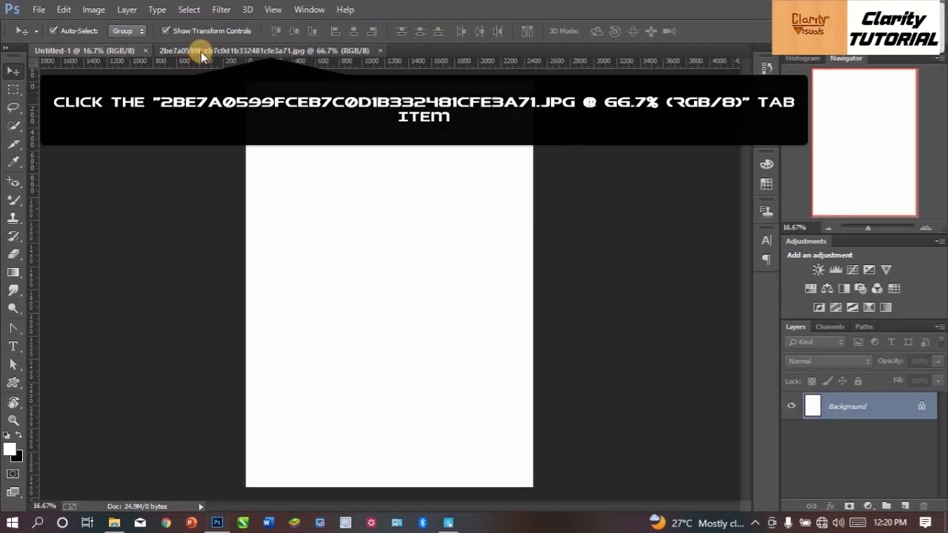
{"action": "left_click", "coordinate": [197, 52]}
{"action": "left_click", "coordinate": [113, 50]}
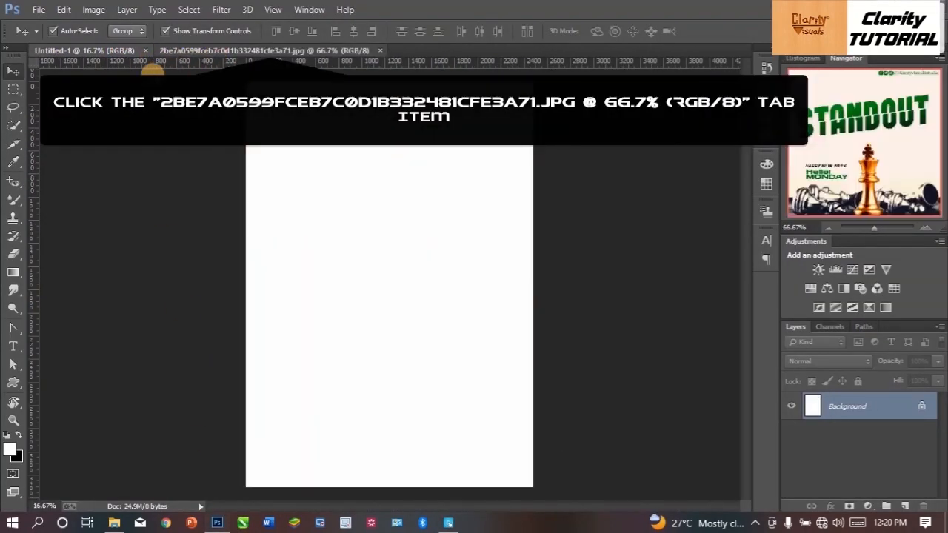
{"action": "left_click", "coordinate": [201, 55]}
{"action": "left_click", "coordinate": [217, 51]}
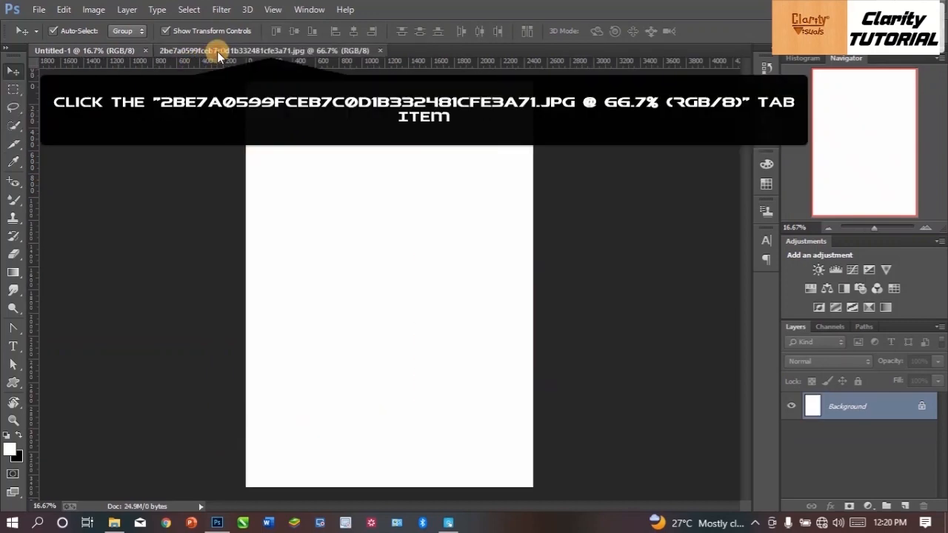
{"action": "left_click", "coordinate": [104, 49]}
{"action": "left_click", "coordinate": [191, 51]}
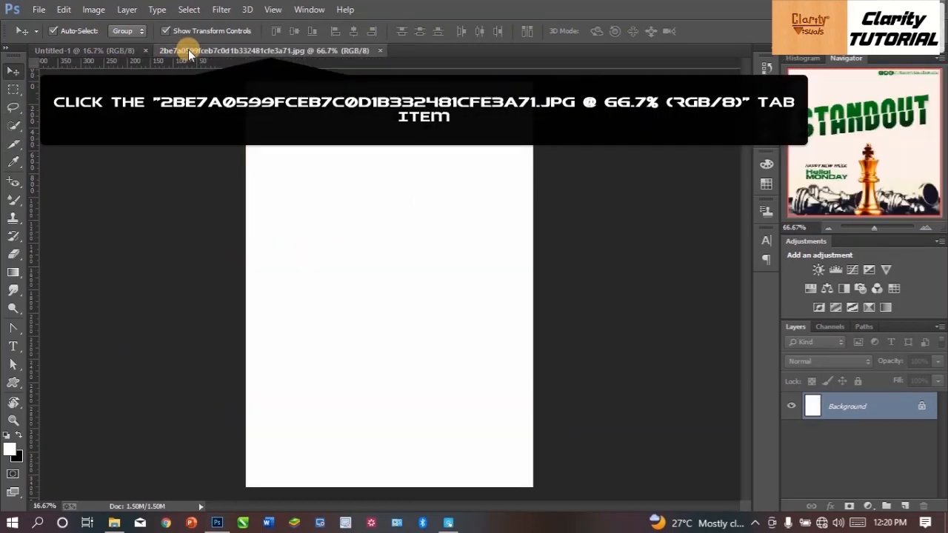
{"action": "left_click", "coordinate": [77, 51]}
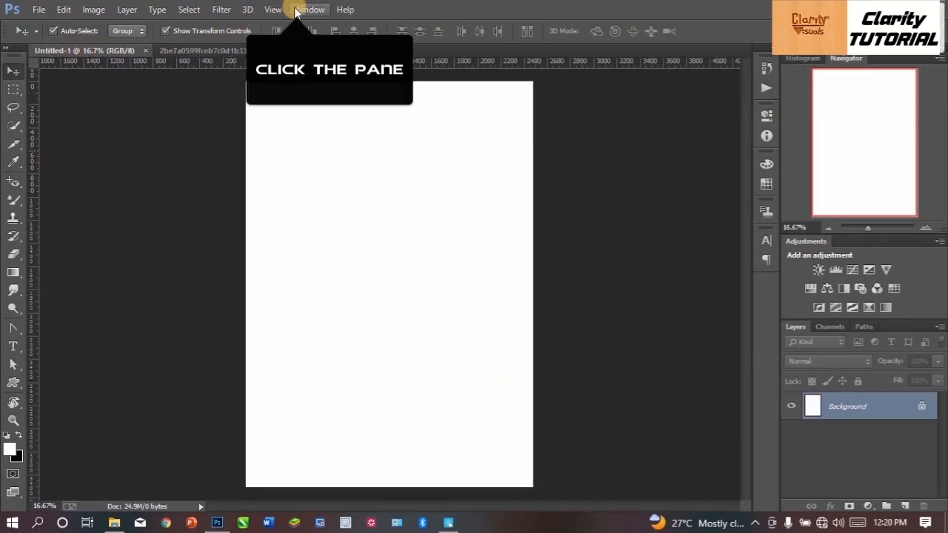
Step: Arrange the two open documents side by side with the 2-up Vertical layout
{"action": "left_click", "coordinate": [305, 9]}
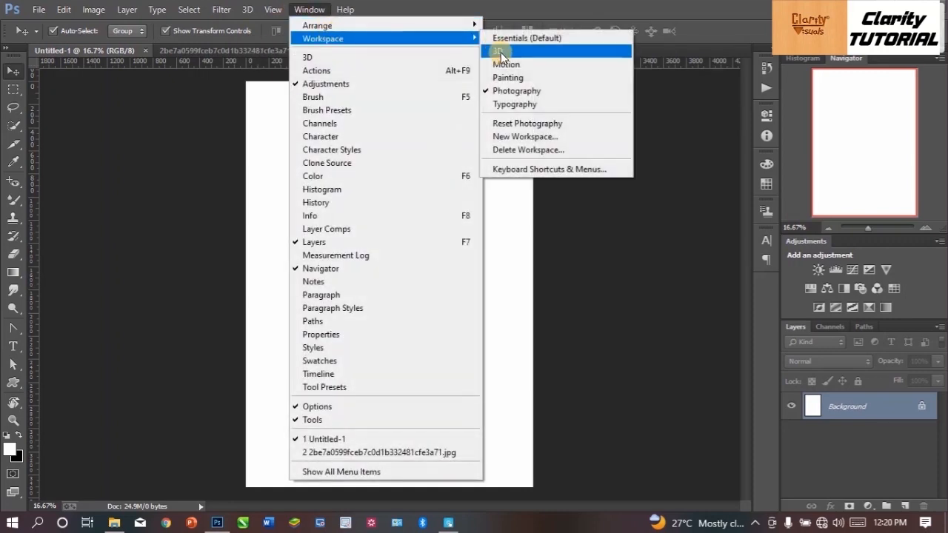
{"action": "mouse_move", "coordinate": [466, 31]}
{"action": "left_click", "coordinate": [522, 64]}
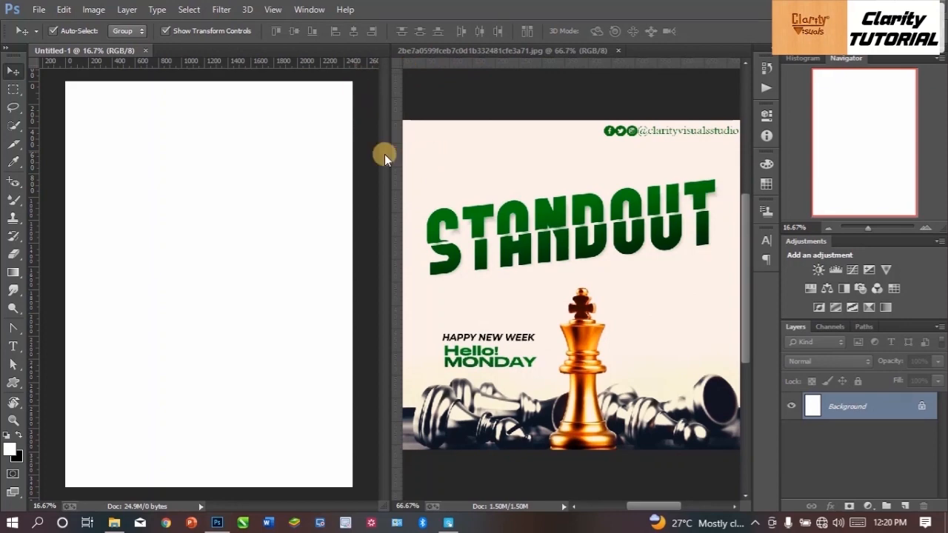
Step: Consolidate all open documents back into tabs
{"action": "left_click", "coordinate": [308, 10]}
{"action": "mouse_move", "coordinate": [423, 37]}
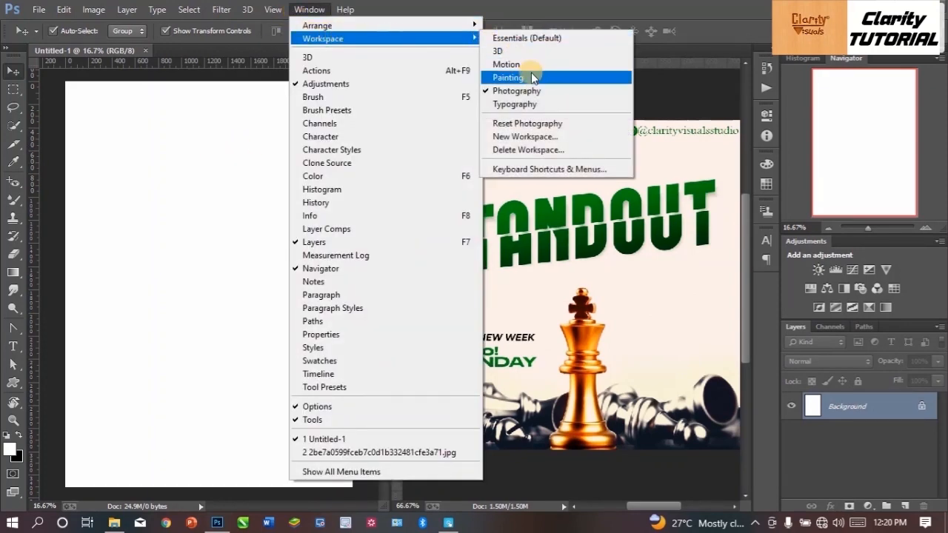
{"action": "mouse_move", "coordinate": [463, 27]}
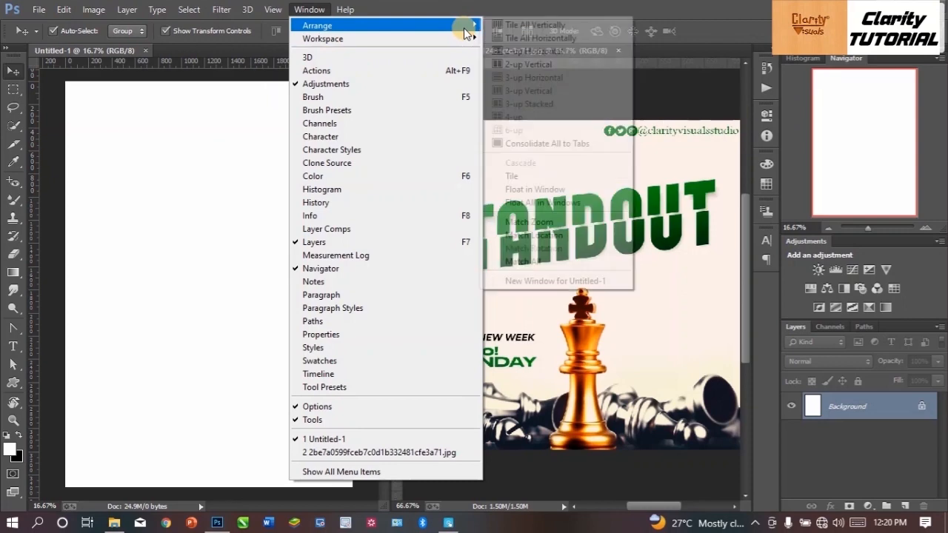
{"action": "left_click", "coordinate": [541, 146]}
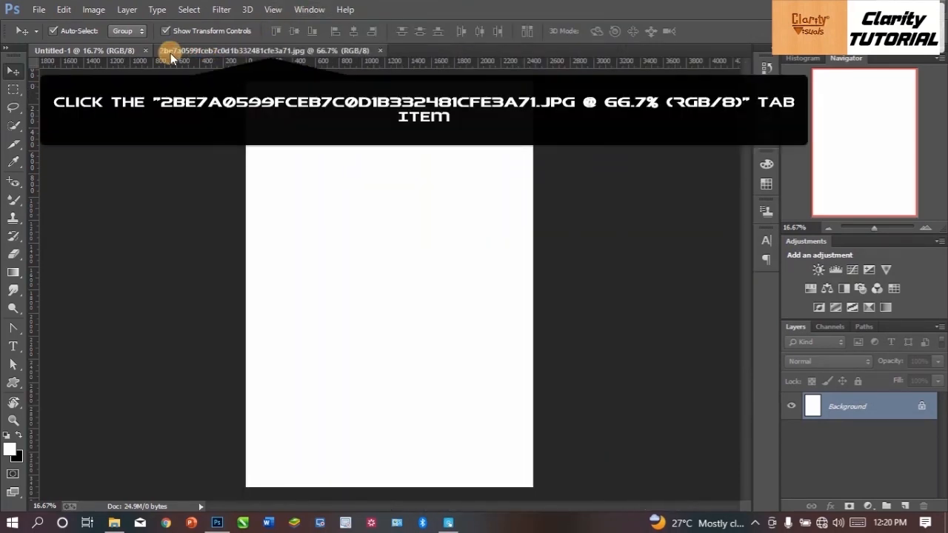
Step: Alternate between the two open documents, ending on Untitled-1, and try to move its locked Background layer
{"action": "left_click", "coordinate": [183, 51]}
{"action": "left_click", "coordinate": [155, 50]}
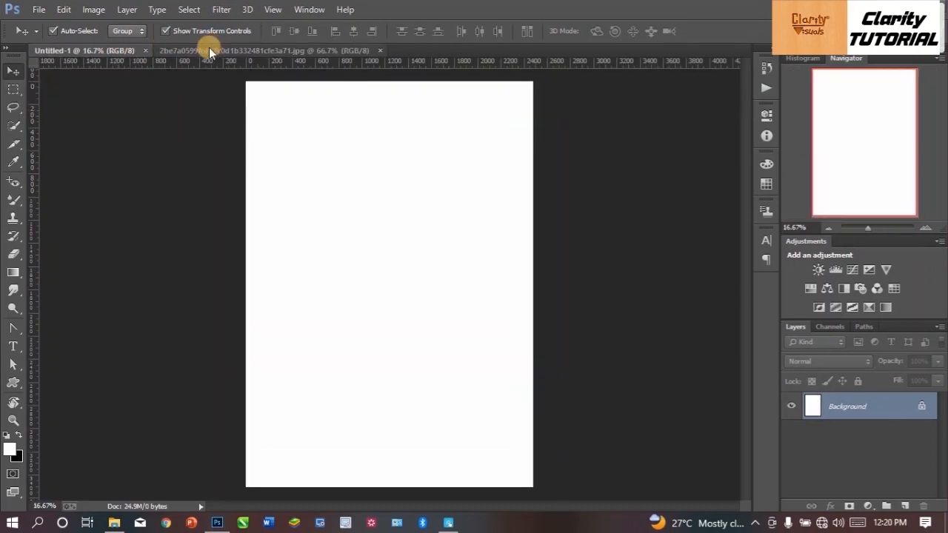
{"action": "left_click", "coordinate": [209, 49]}
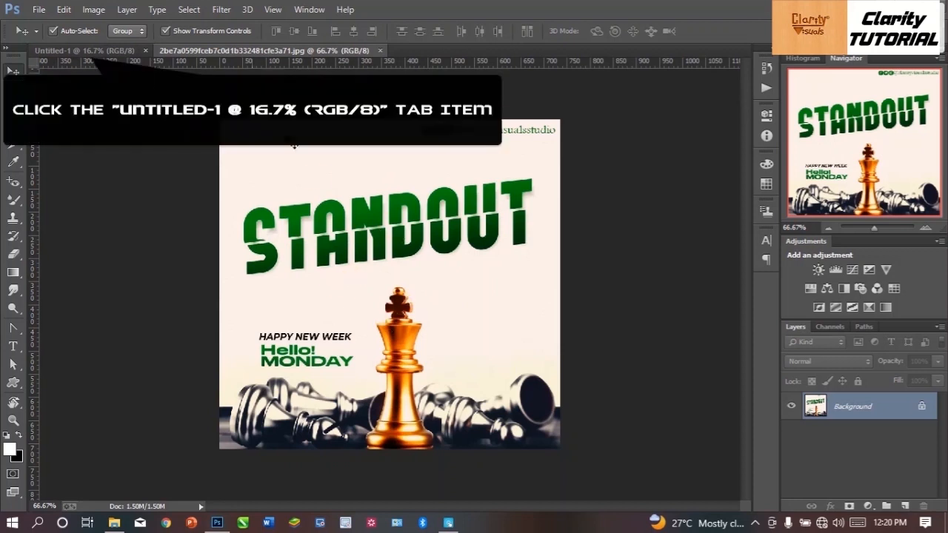
{"action": "left_click", "coordinate": [84, 50]}
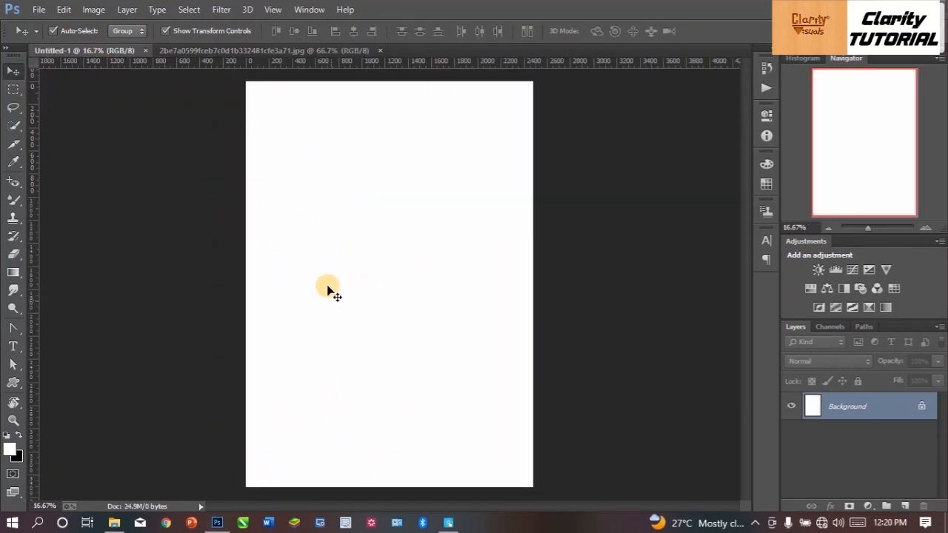
{"action": "left_click_drag", "start_coordinate": [243, 89], "coordinate": [259, 106]}
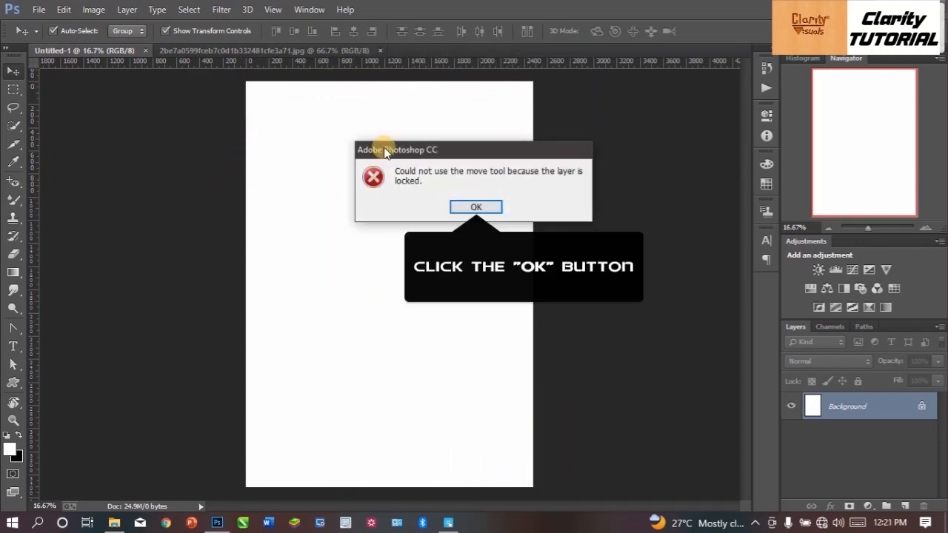
{"action": "left_click", "coordinate": [470, 208]}
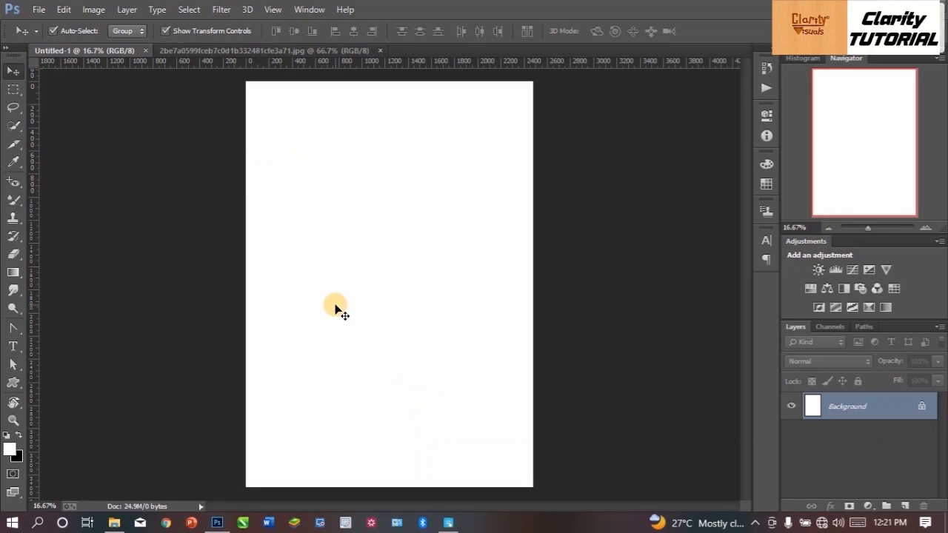
Step: Switch to iSpring Visuals and read the Options Bar section of the lesson notes
{"action": "left_click", "coordinate": [451, 523]}
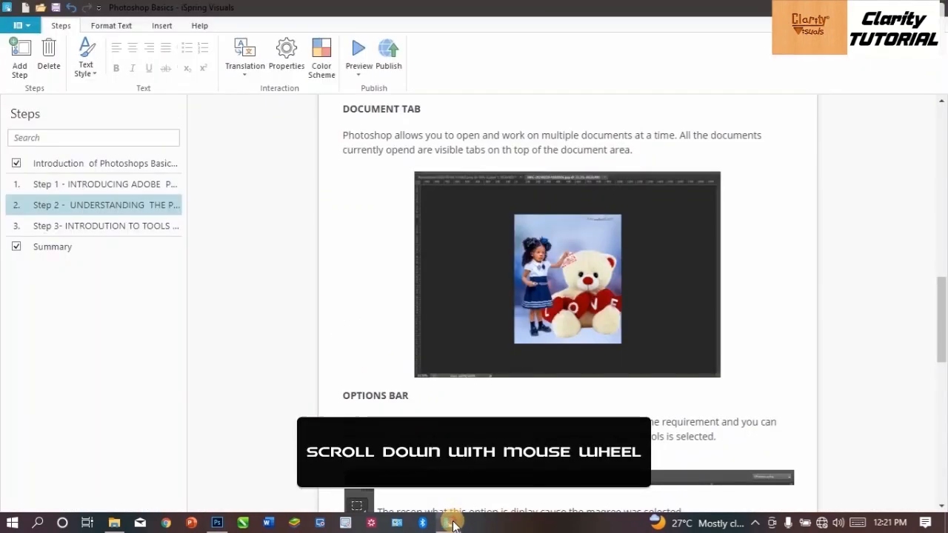
{"action": "scroll", "coordinate": [429, 357], "scroll_direction": "down", "scroll_amount": 2}
{"action": "scroll", "coordinate": [427, 358], "scroll_direction": "down", "scroll_amount": 1}
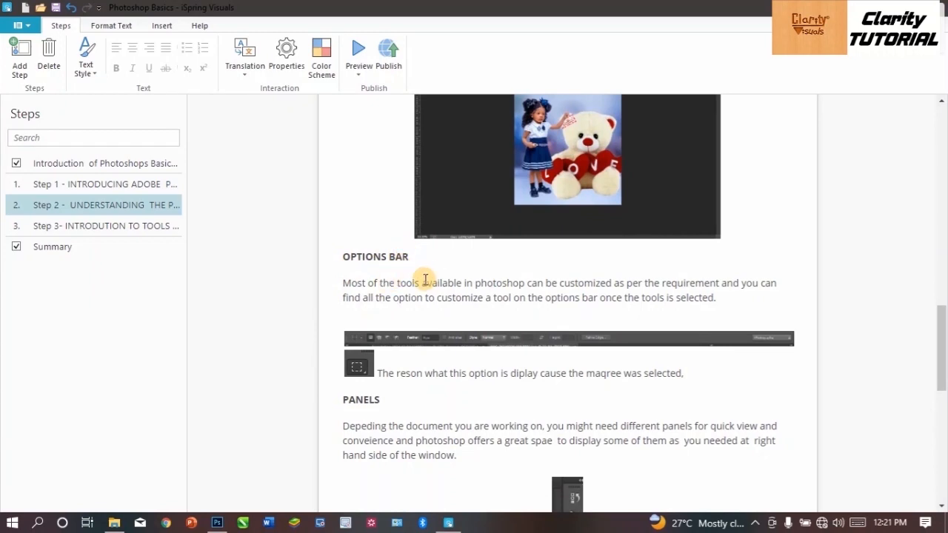
{"action": "scroll", "coordinate": [367, 292], "scroll_direction": "down", "scroll_amount": 1}
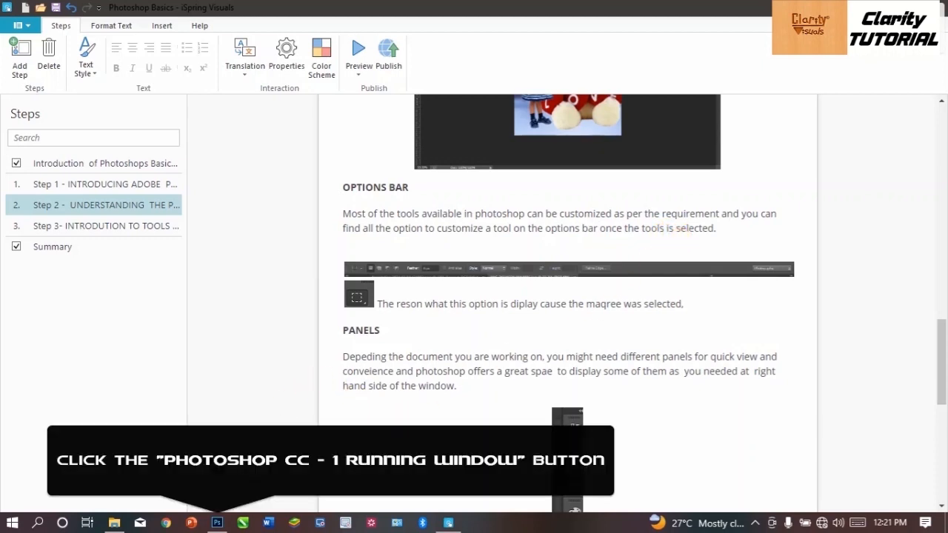
Step: Switch back to Photoshop and expand the toolbar into two columns
{"action": "left_click", "coordinate": [217, 523]}
{"action": "left_click", "coordinate": [6, 48]}
Step: Activate several tools in turn, including the Eraser, and compare their options, ending on the Move tool
{"action": "left_click", "coordinate": [17, 108]}
{"action": "left_click", "coordinate": [14, 146]}
{"action": "left_click", "coordinate": [35, 72]}
{"action": "left_click", "coordinate": [35, 163]}
{"action": "left_click", "coordinate": [19, 198]}
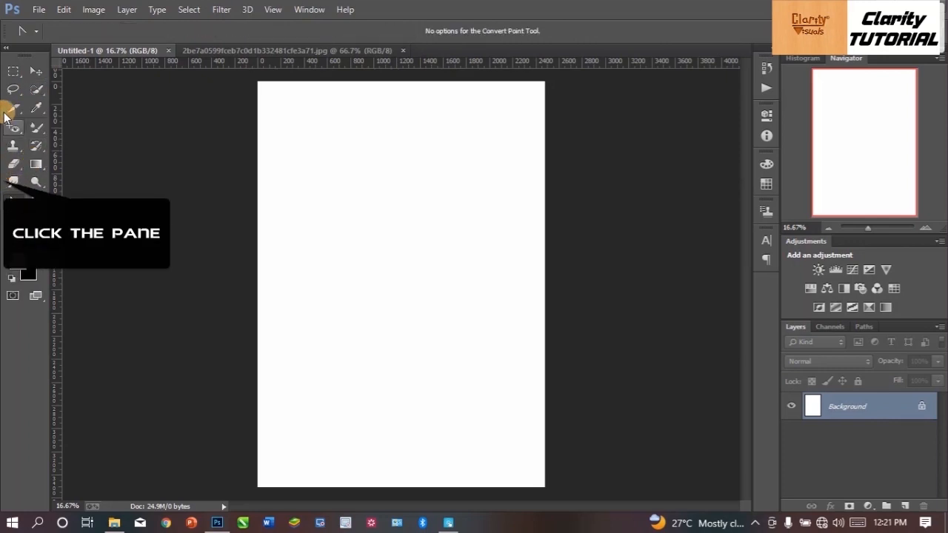
{"action": "left_click", "coordinate": [10, 111]}
{"action": "left_click", "coordinate": [15, 130]}
{"action": "left_click", "coordinate": [15, 161]}
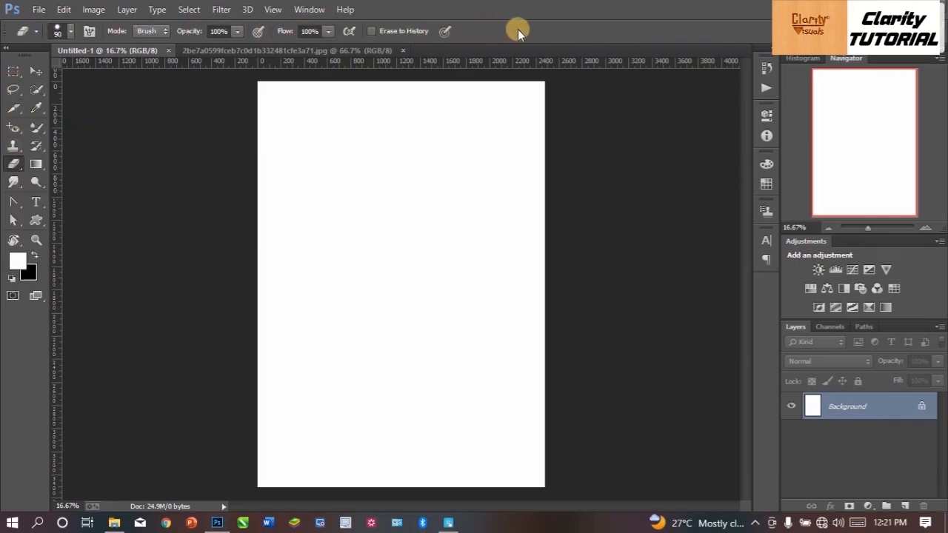
{"action": "left_click", "coordinate": [34, 78]}
{"action": "left_click", "coordinate": [35, 73]}
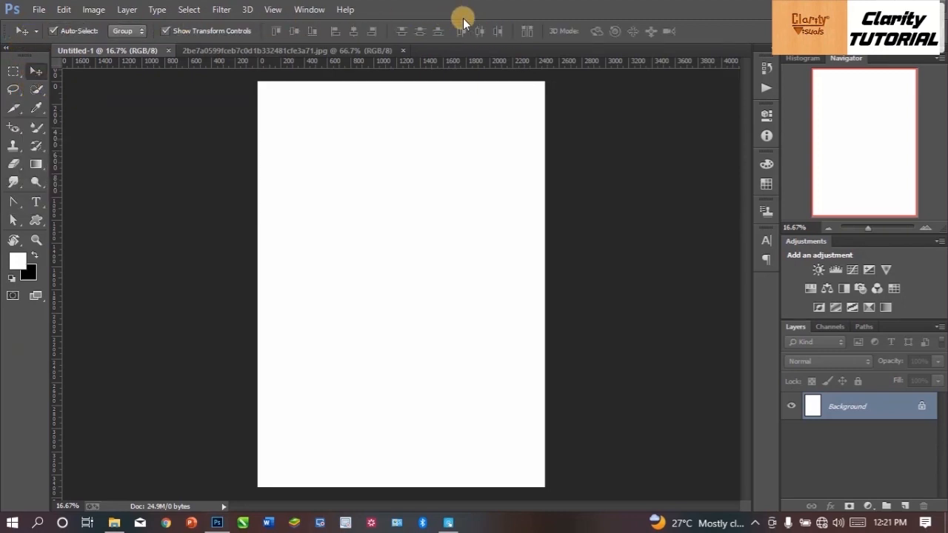
Step: Compare the options of the Lasso, Rectangular Marquee, Move, Clone Stamp and further tools, ending on the Path Selection tool
{"action": "left_click", "coordinate": [15, 90]}
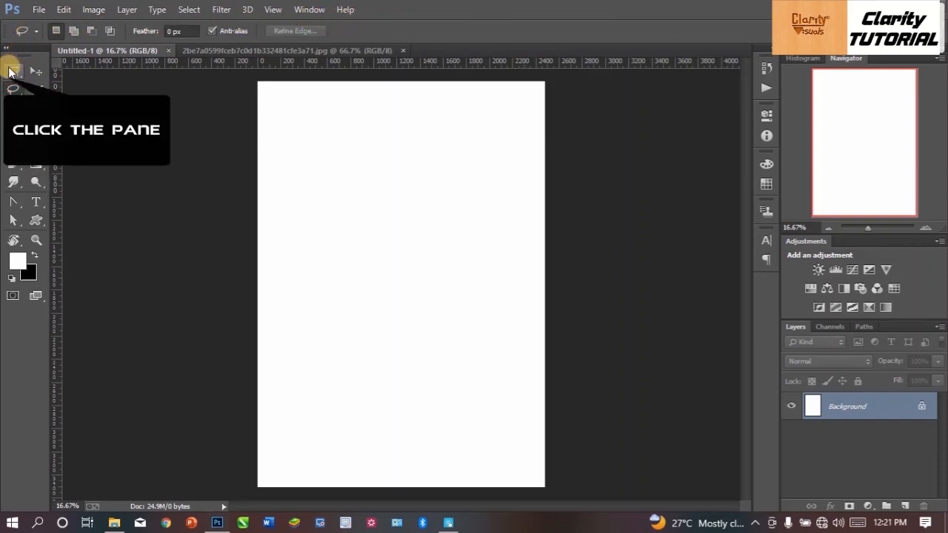
{"action": "left_click", "coordinate": [13, 71]}
{"action": "left_click", "coordinate": [35, 71]}
{"action": "left_click", "coordinate": [13, 145]}
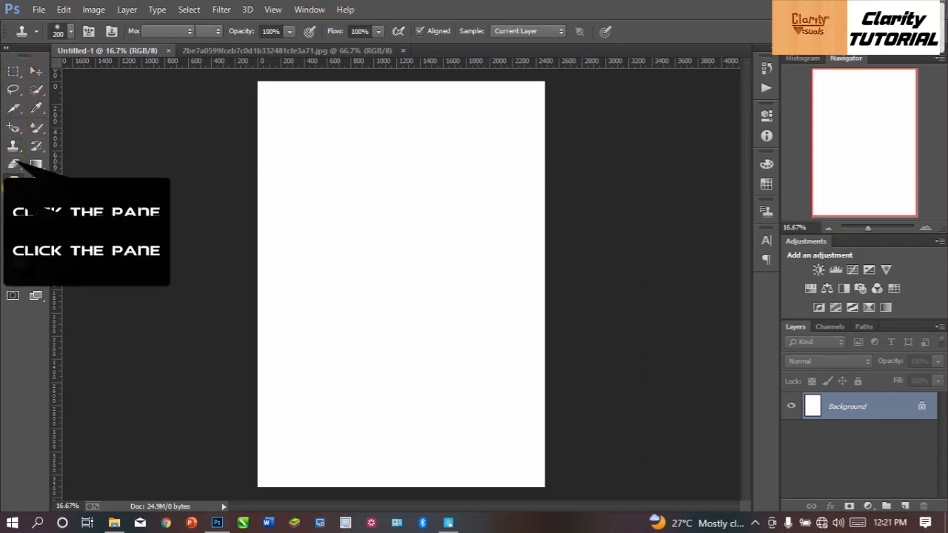
{"action": "left_click", "coordinate": [35, 106]}
{"action": "left_click", "coordinate": [13, 72]}
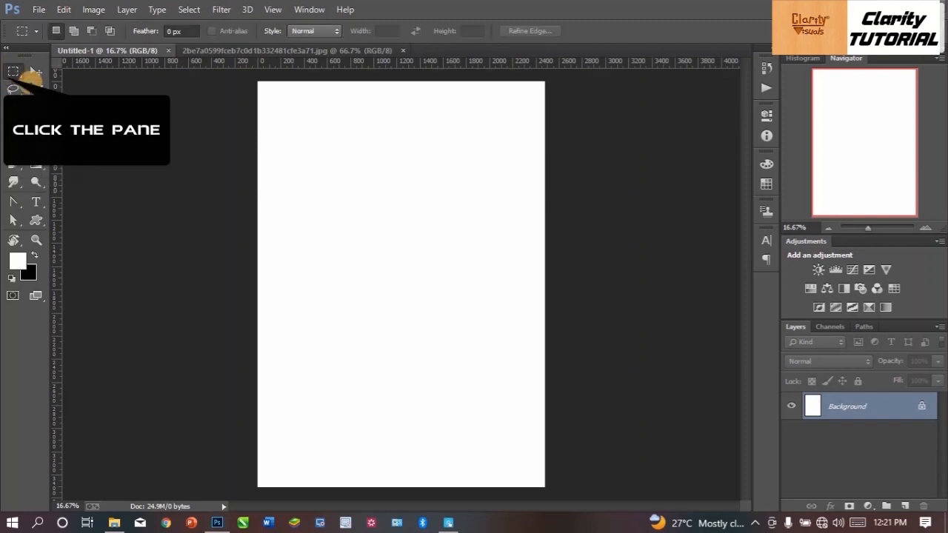
{"action": "left_click", "coordinate": [34, 71]}
{"action": "left_click", "coordinate": [35, 107]}
{"action": "left_click", "coordinate": [13, 145]}
{"action": "left_click", "coordinate": [14, 182]}
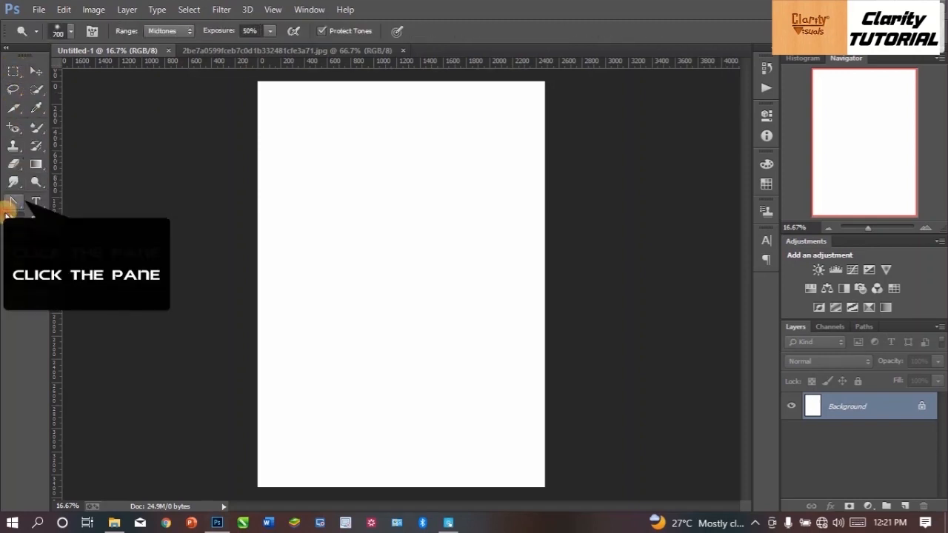
{"action": "left_click", "coordinate": [12, 219]}
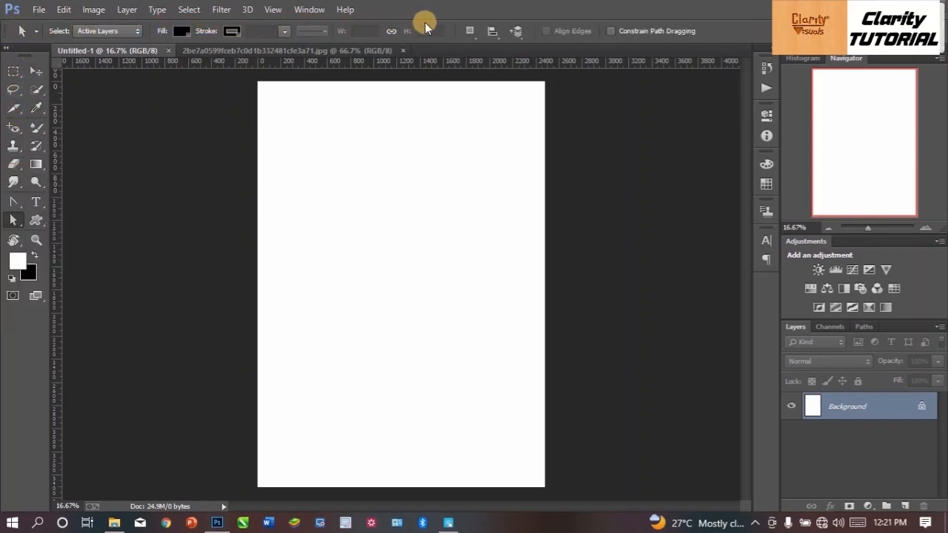
Step: Run through the tools down to Path Selection and back up to the Move tool, examining each one's options
{"action": "left_click", "coordinate": [34, 71]}
{"action": "left_click", "coordinate": [13, 145]}
{"action": "left_click", "coordinate": [13, 181]}
{"action": "left_click", "coordinate": [13, 220]}
{"action": "left_click", "coordinate": [13, 220]}
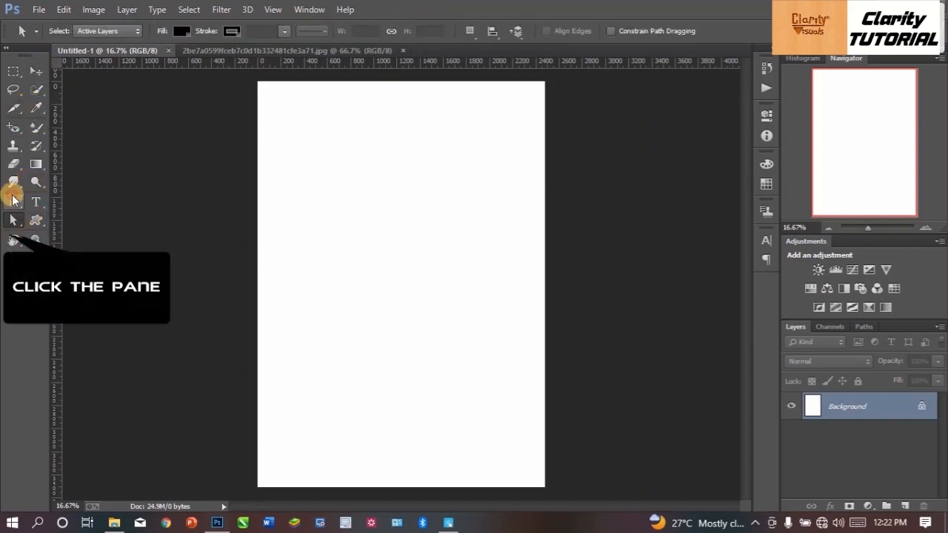
{"action": "left_click", "coordinate": [14, 165]}
{"action": "left_click", "coordinate": [13, 128]}
{"action": "left_click", "coordinate": [14, 90]}
{"action": "left_click", "coordinate": [15, 73]}
{"action": "left_click", "coordinate": [31, 71]}
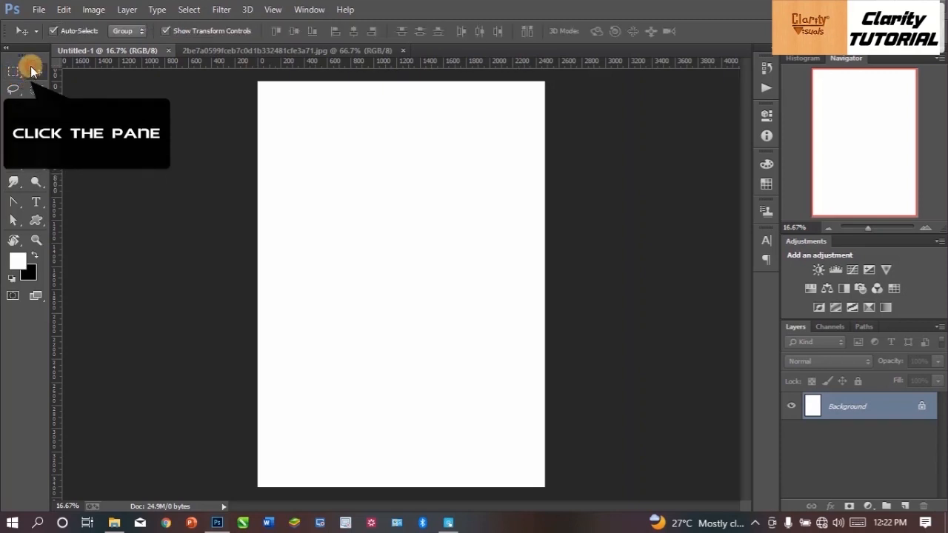
Step: Examine the options of the Zoom, Red Eye, History Brush, Clone Stamp and other tools, returning to the Move tool
{"action": "left_click", "coordinate": [36, 240]}
{"action": "left_click", "coordinate": [13, 129]}
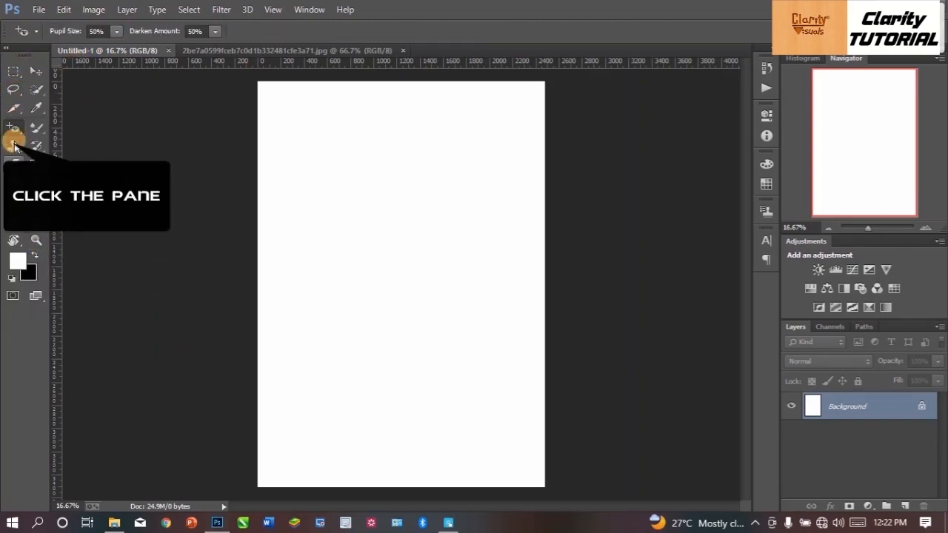
{"action": "left_click", "coordinate": [14, 183]}
{"action": "left_click", "coordinate": [15, 201]}
{"action": "left_click", "coordinate": [34, 144]}
{"action": "left_click", "coordinate": [36, 125]}
{"action": "left_click", "coordinate": [35, 147]}
{"action": "left_click", "coordinate": [34, 181]}
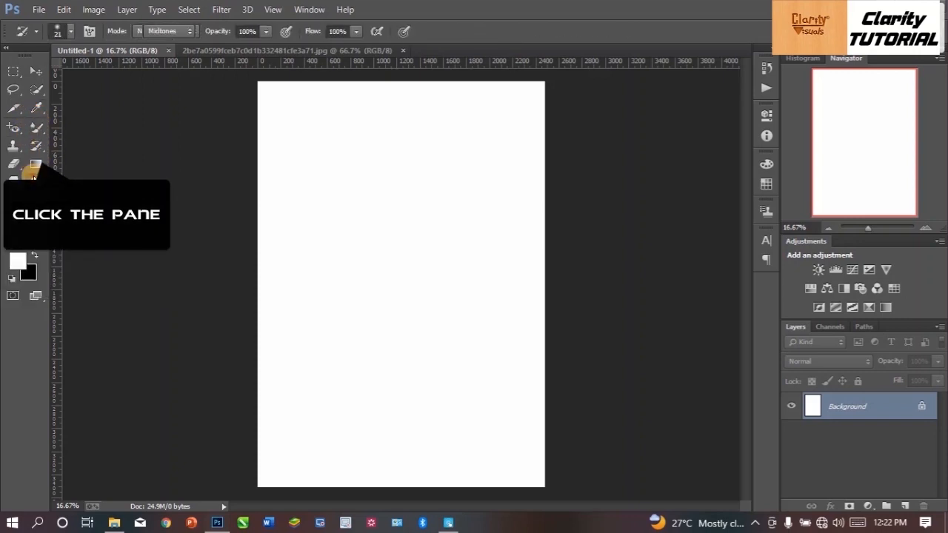
{"action": "left_click", "coordinate": [10, 146]}
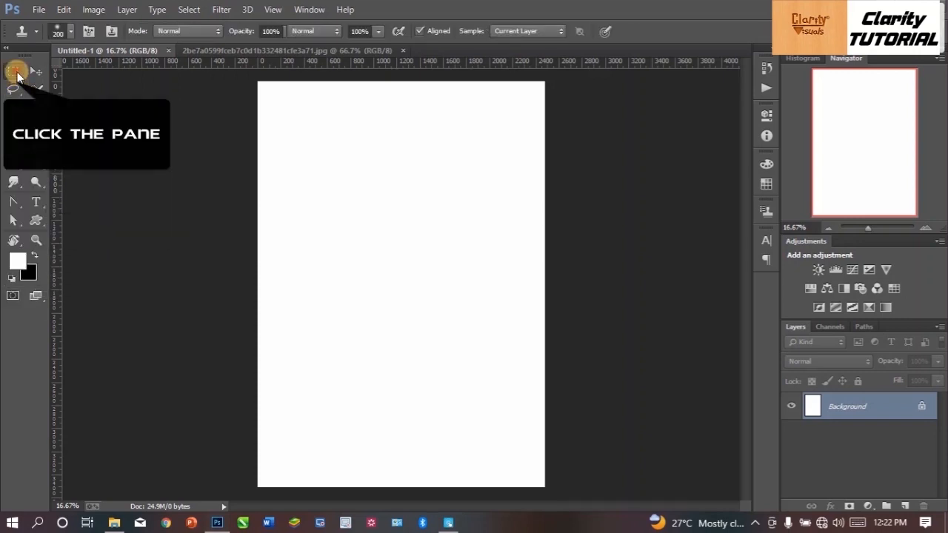
{"action": "left_click", "coordinate": [33, 68]}
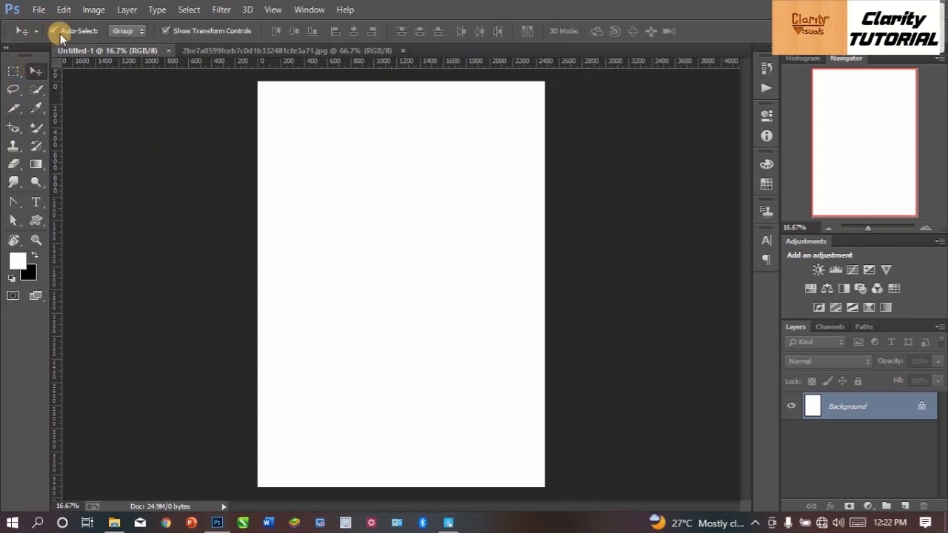
Step: Compare the Move tool's options with those of the Lasso and Quick Selection tools
{"action": "left_click", "coordinate": [163, 30]}
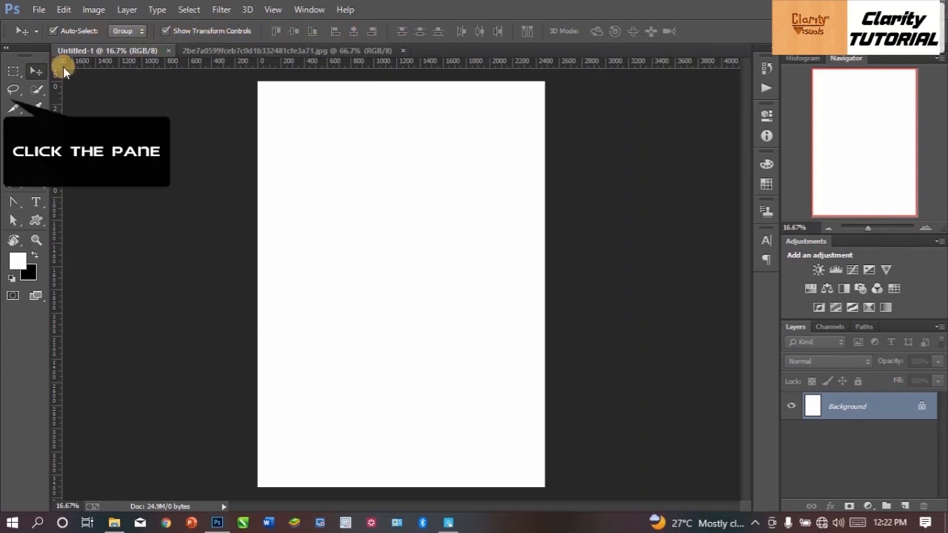
{"action": "left_click", "coordinate": [23, 87]}
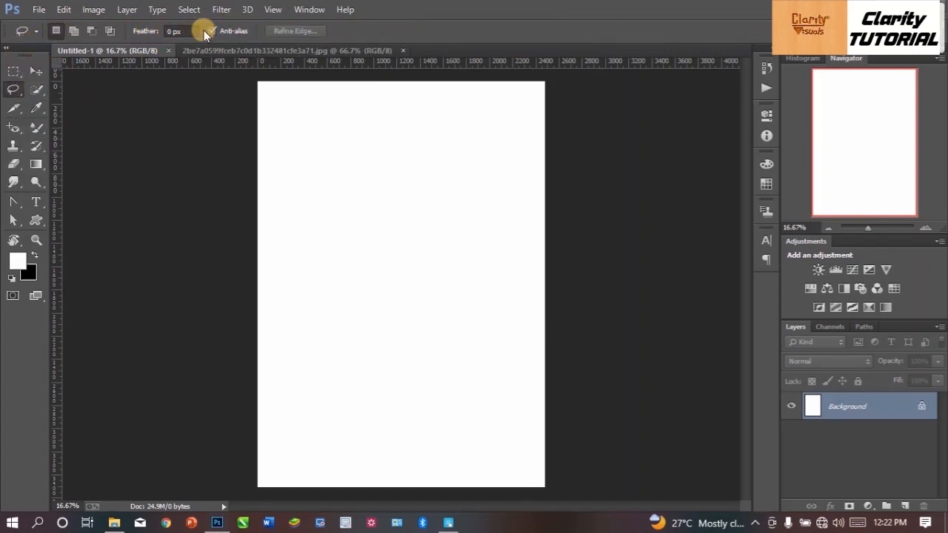
{"action": "left_click", "coordinate": [36, 71]}
{"action": "left_click", "coordinate": [39, 88]}
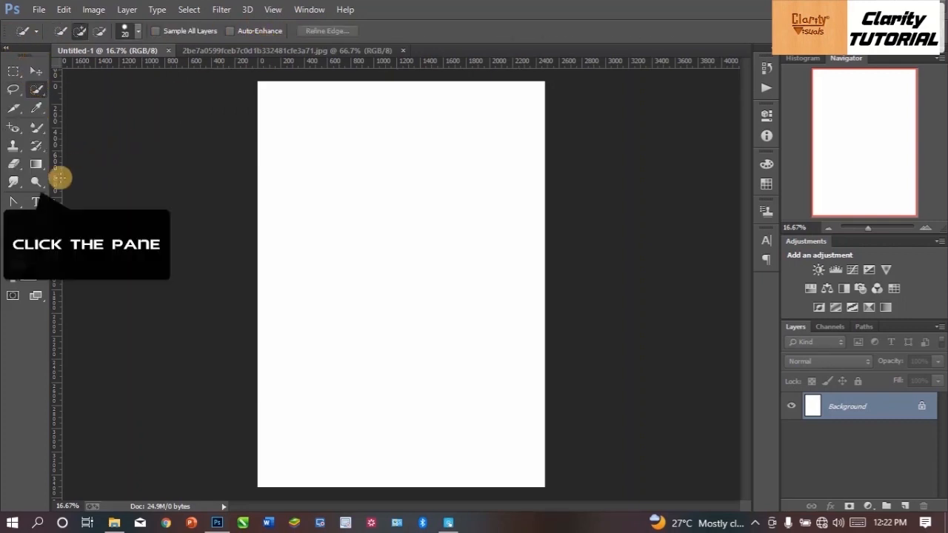
Step: Examine the Dodge Tool's options and its grouped tool variants, then reselect the Move tool
{"action": "left_click", "coordinate": [37, 182]}
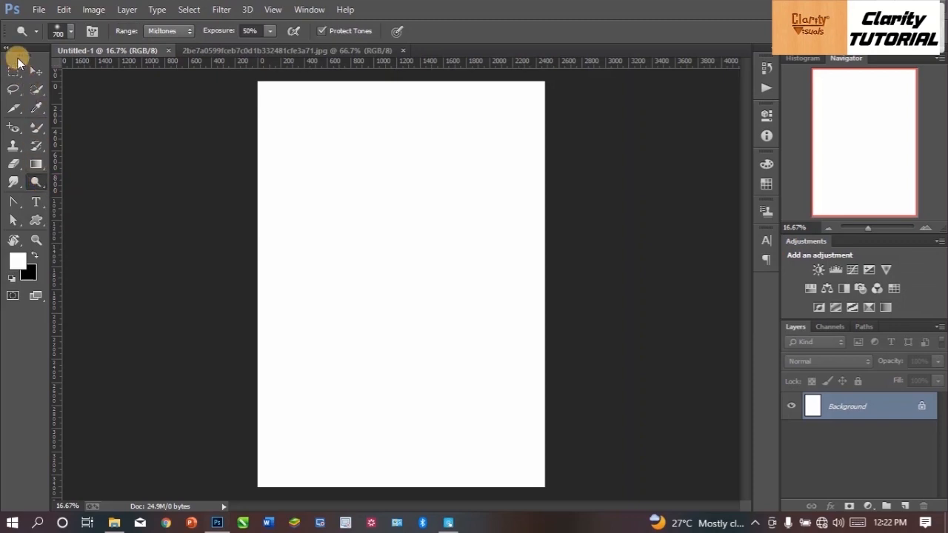
{"action": "right_click", "coordinate": [41, 181]}
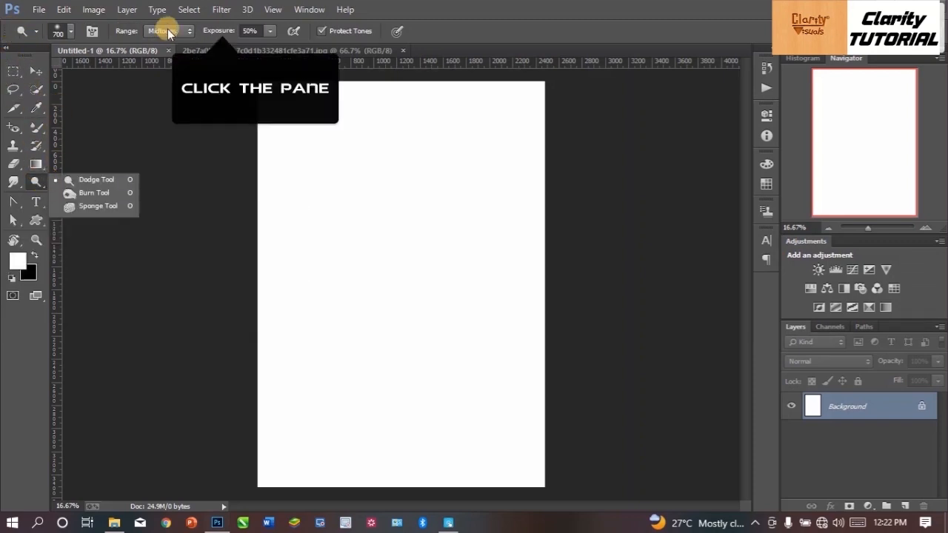
{"action": "left_click", "coordinate": [221, 29]}
{"action": "left_click", "coordinate": [34, 69]}
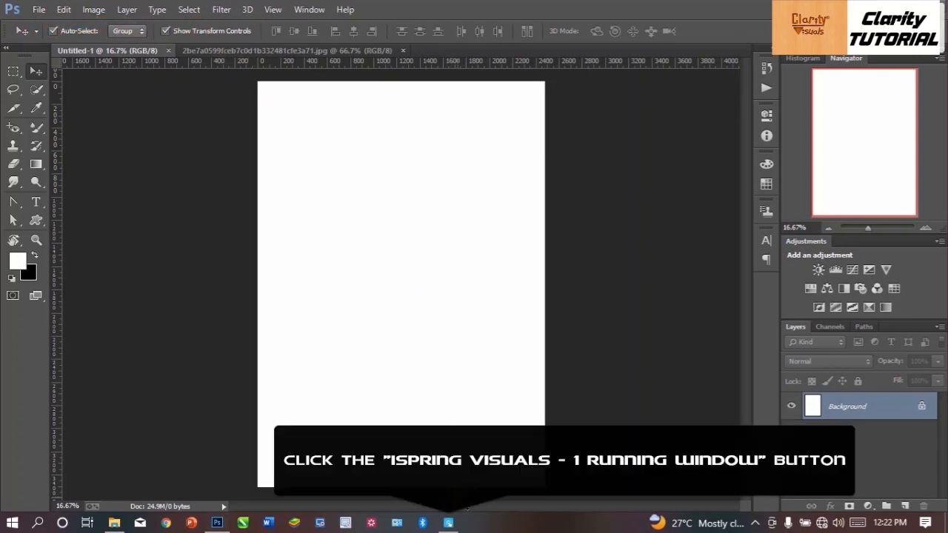
Step: Switch to iSpring Visuals and read the Panels section of the lesson notes
{"action": "left_click", "coordinate": [449, 523]}
{"action": "scroll", "coordinate": [376, 354], "scroll_direction": "down", "scroll_amount": 6}
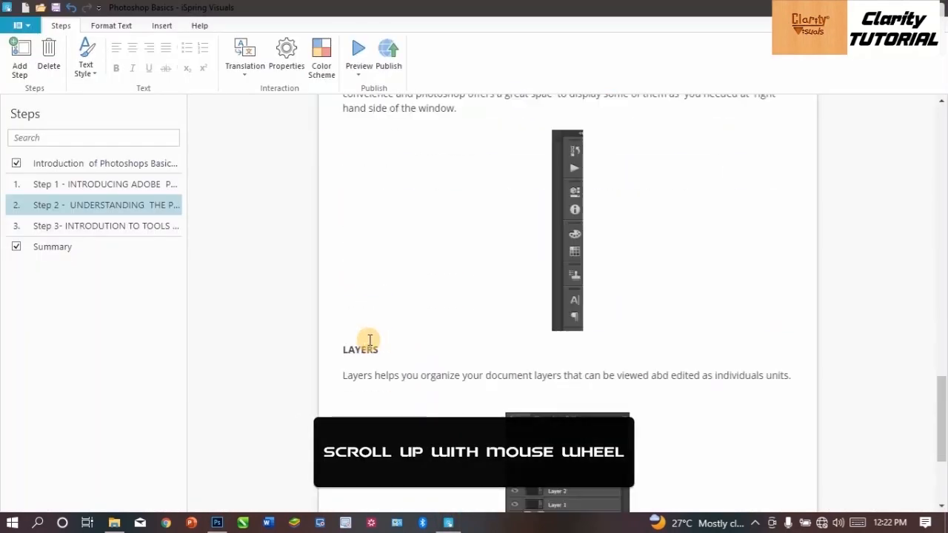
{"action": "scroll", "coordinate": [396, 300], "scroll_direction": "up", "scroll_amount": 3}
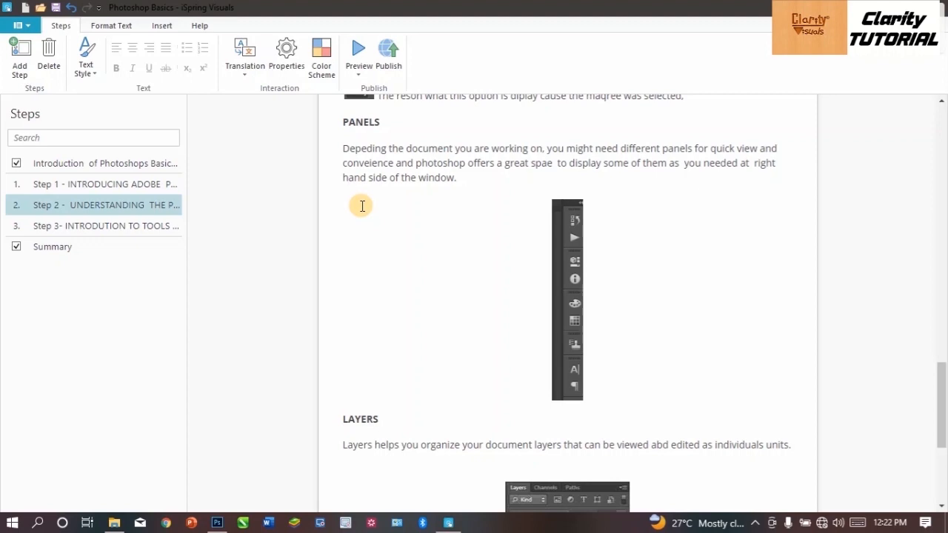
Step: Return to Photoshop, add the Character Styles panel to the workspace, and collapse it to an icon
{"action": "left_click", "coordinate": [217, 523]}
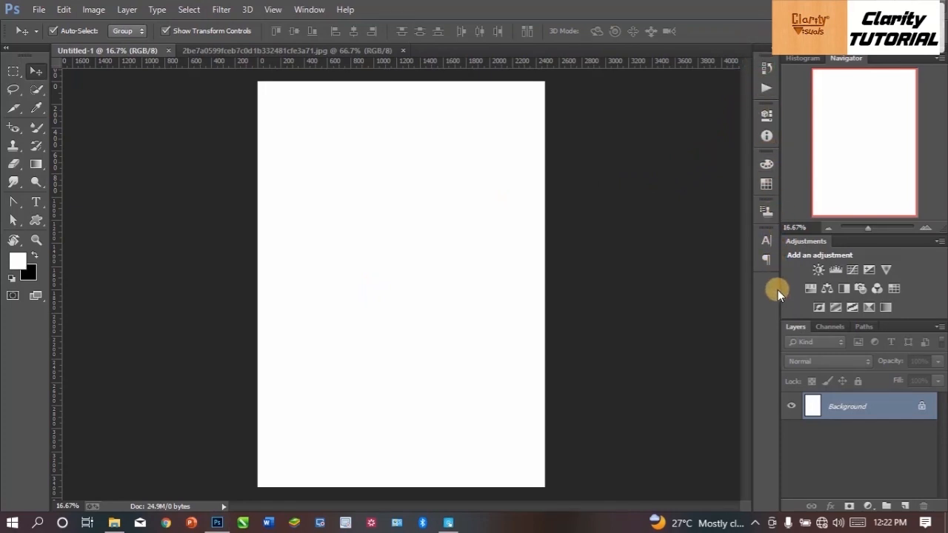
{"action": "left_click", "coordinate": [310, 9]}
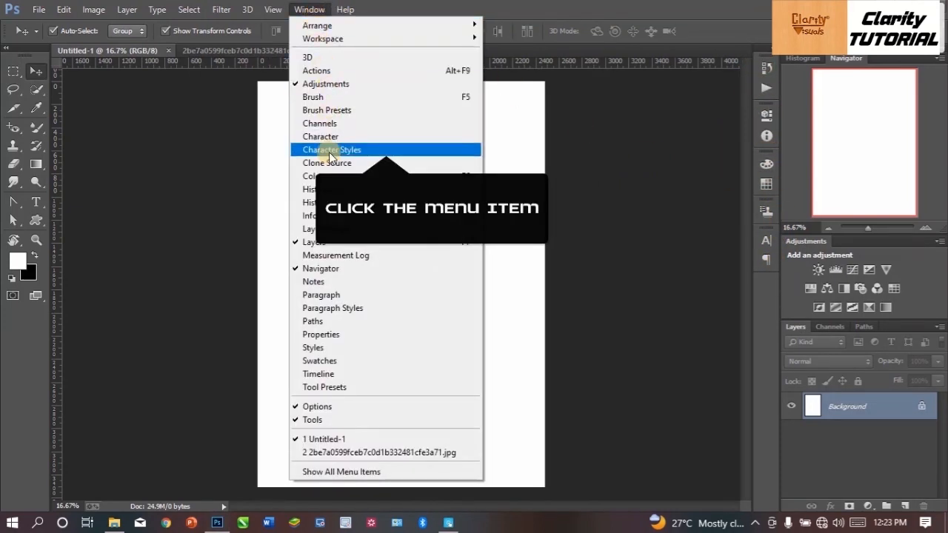
{"action": "left_click", "coordinate": [331, 150]}
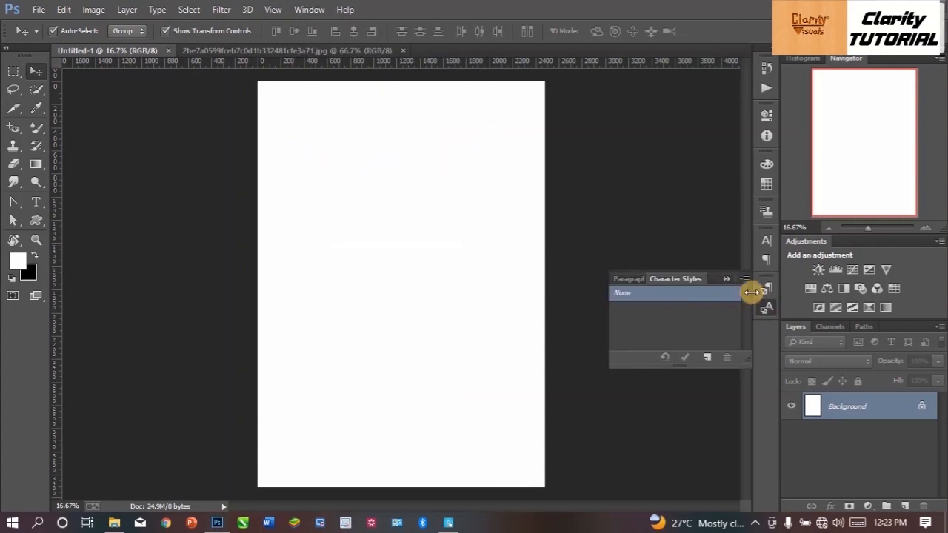
{"action": "left_click", "coordinate": [731, 274]}
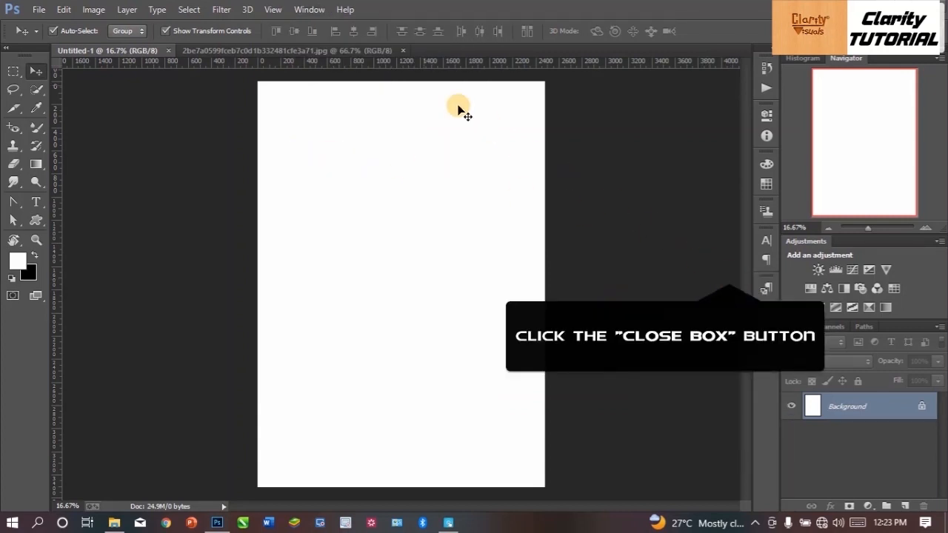
Step: Add the 3D panel to the workspace, collapse it to an icon, and remove it from the panel dock
{"action": "left_click", "coordinate": [309, 9]}
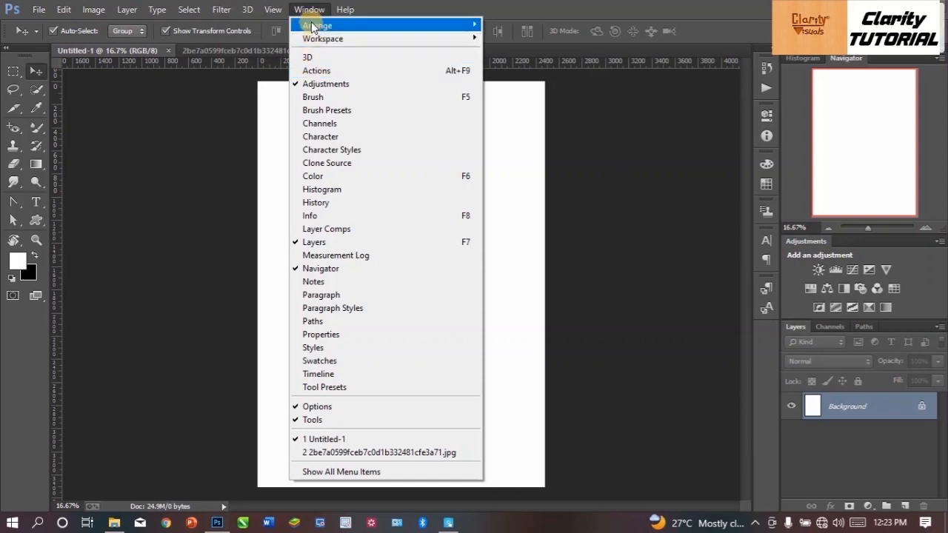
{"action": "left_click", "coordinate": [311, 10]}
{"action": "left_click", "coordinate": [311, 10]}
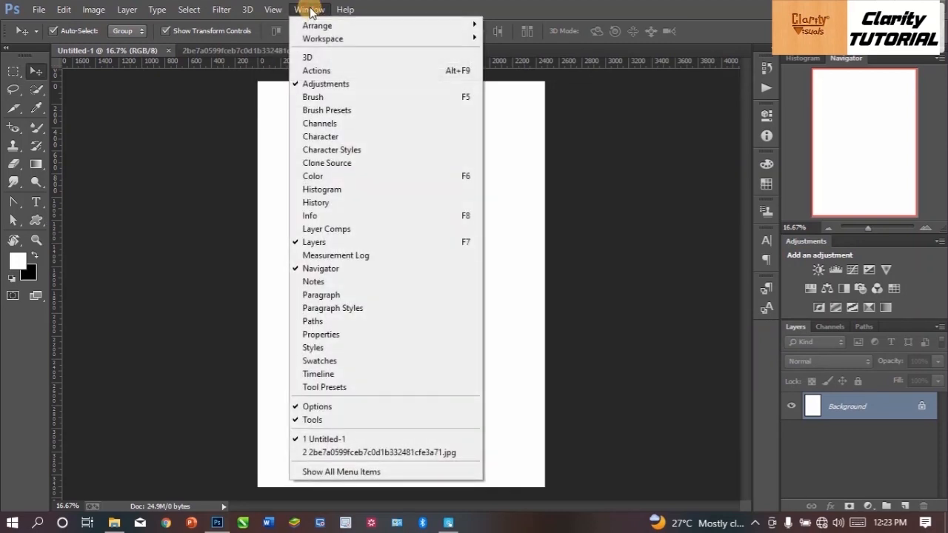
{"action": "left_click", "coordinate": [315, 59]}
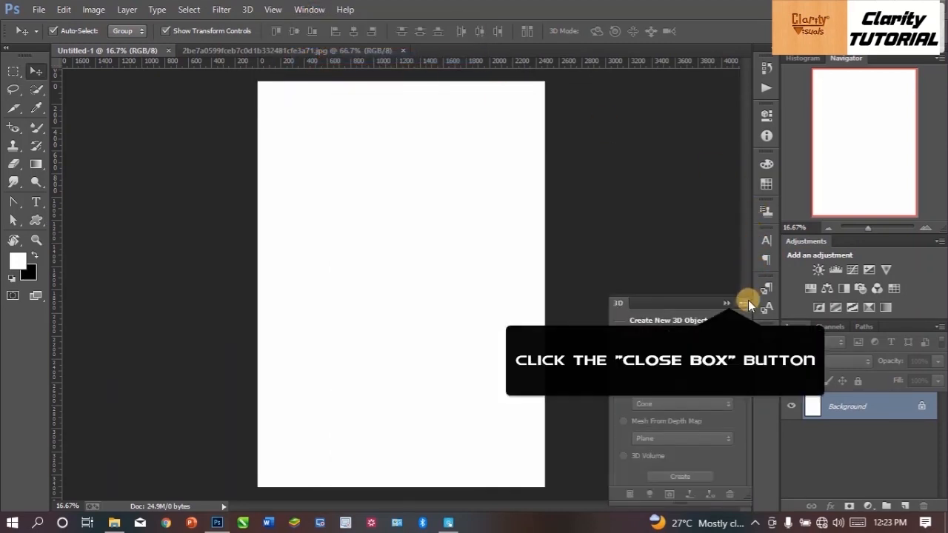
{"action": "left_click", "coordinate": [730, 304]}
{"action": "left_click_drag", "start_coordinate": [763, 333], "coordinate": [682, 338]}
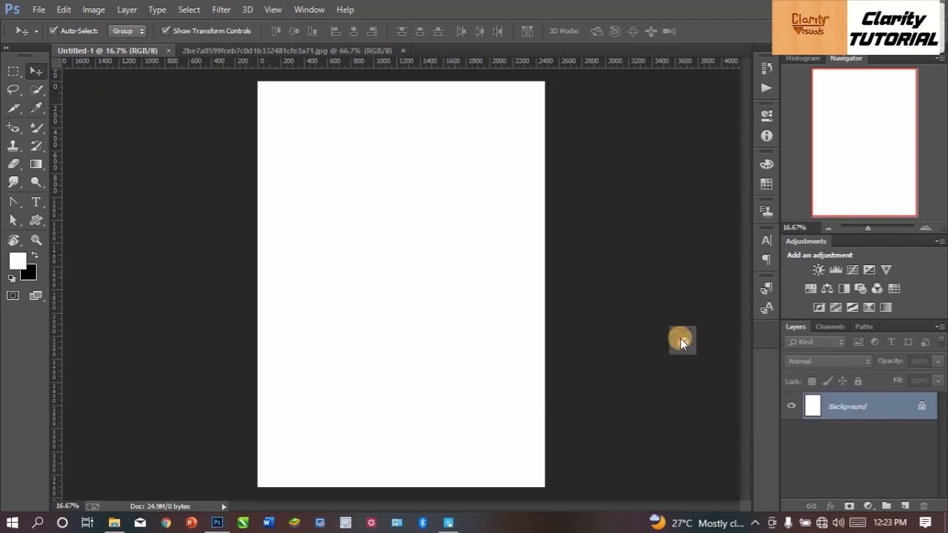
{"action": "left_click", "coordinate": [690, 323]}
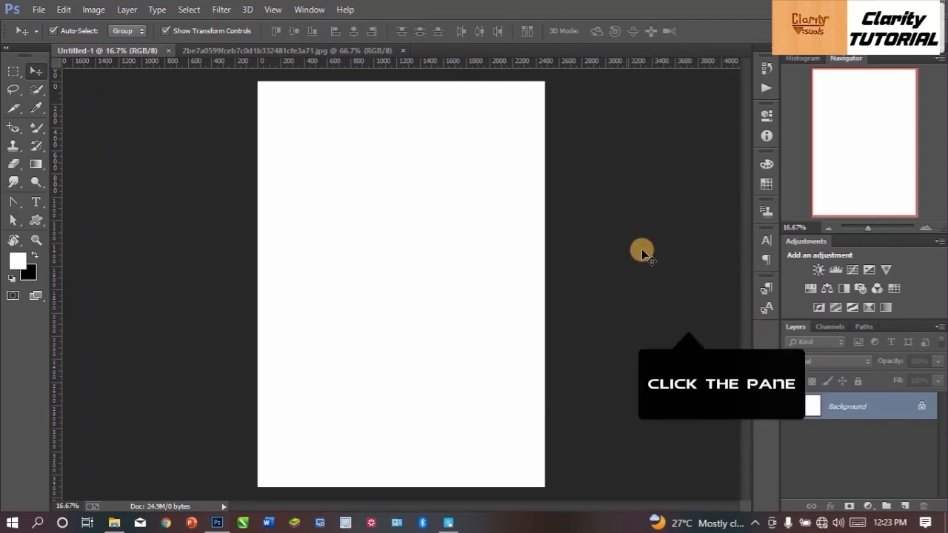
Step: Show the Character panel, return to Photoshop from the iSpring Visuals notes, and collapse the panel to its icon
{"action": "left_click", "coordinate": [309, 9]}
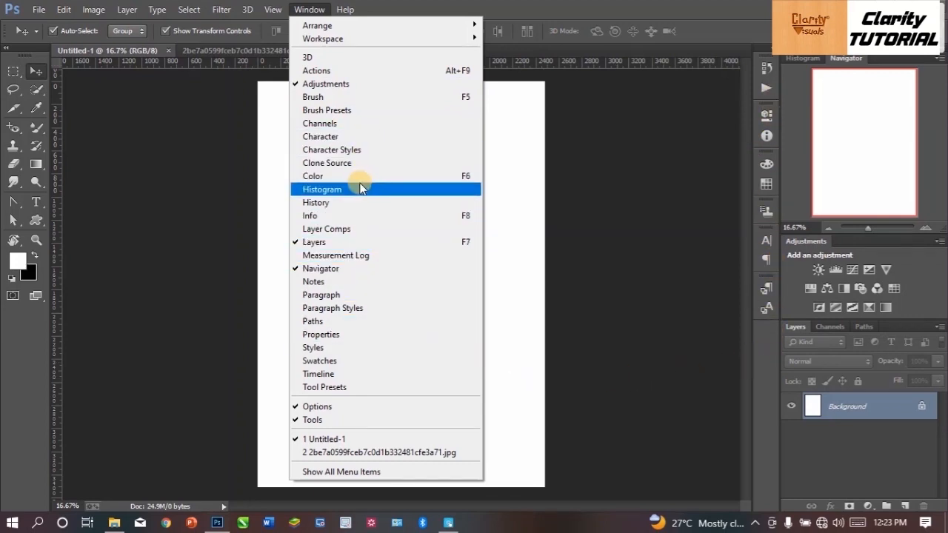
{"action": "left_click", "coordinate": [322, 136]}
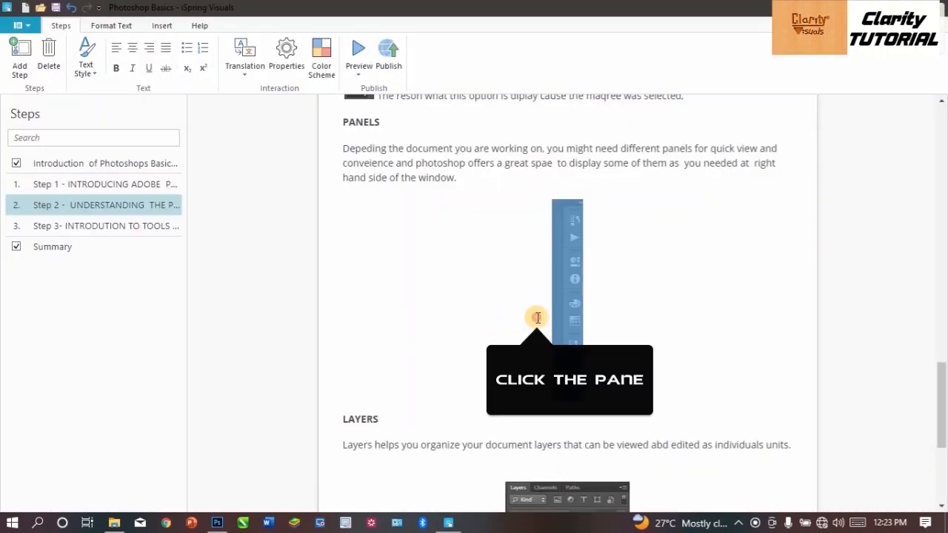
{"action": "left_click", "coordinate": [217, 523]}
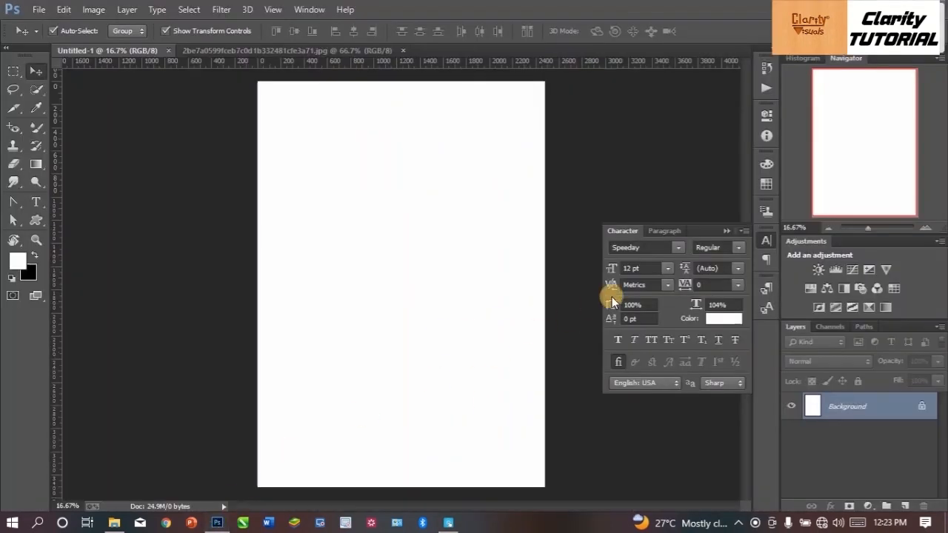
{"action": "left_click", "coordinate": [727, 232]}
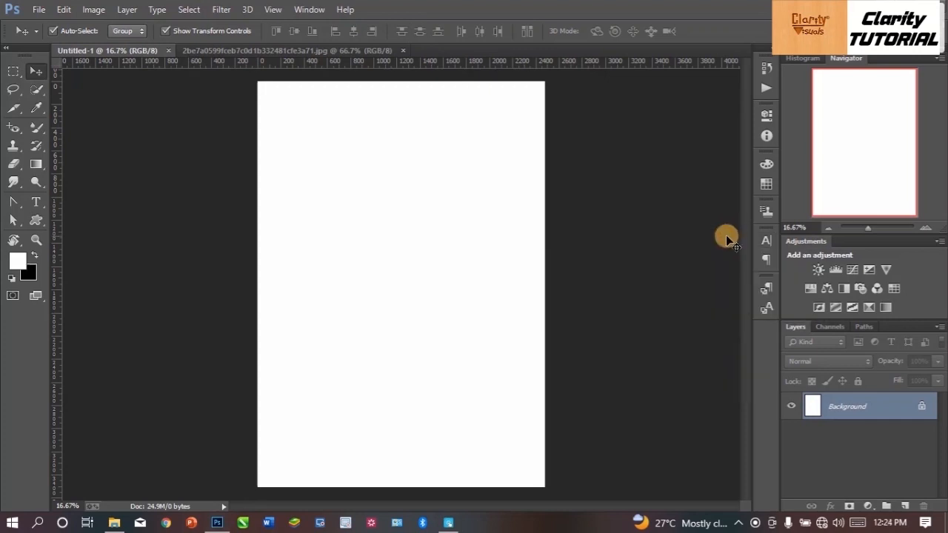
Step: Detach the Character Styles panel from the collapsed panel dock and close it
{"action": "left_click", "coordinate": [310, 8]}
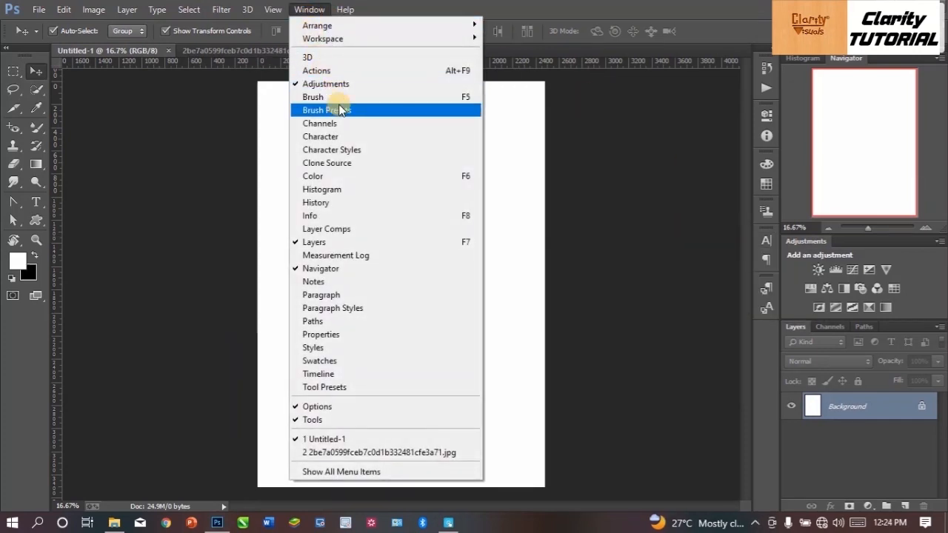
{"action": "left_click", "coordinate": [334, 150]}
{"action": "left_click", "coordinate": [769, 308]}
{"action": "left_click_drag", "start_coordinate": [769, 308], "coordinate": [706, 184]}
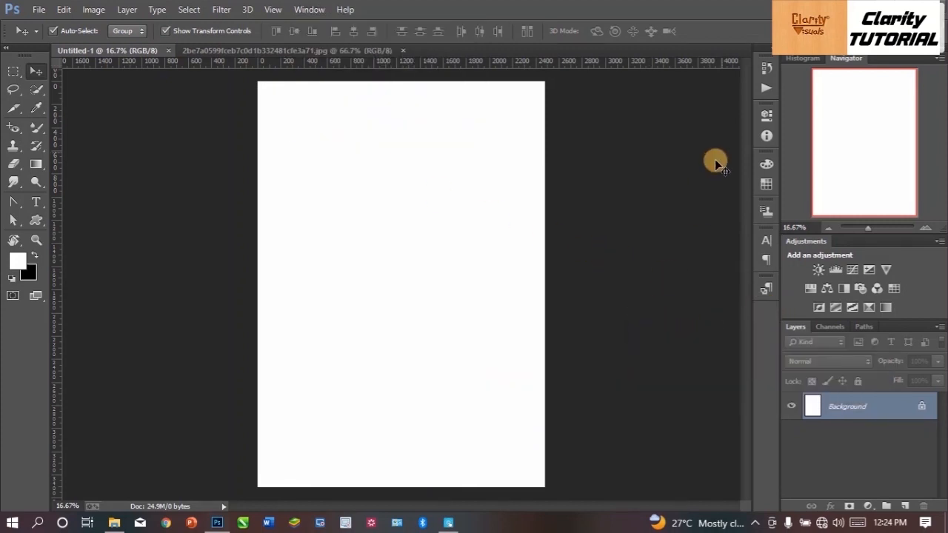
{"action": "left_click_drag", "start_coordinate": [741, 54], "coordinate": [756, 71]}
{"action": "left_click", "coordinate": [309, 9]}
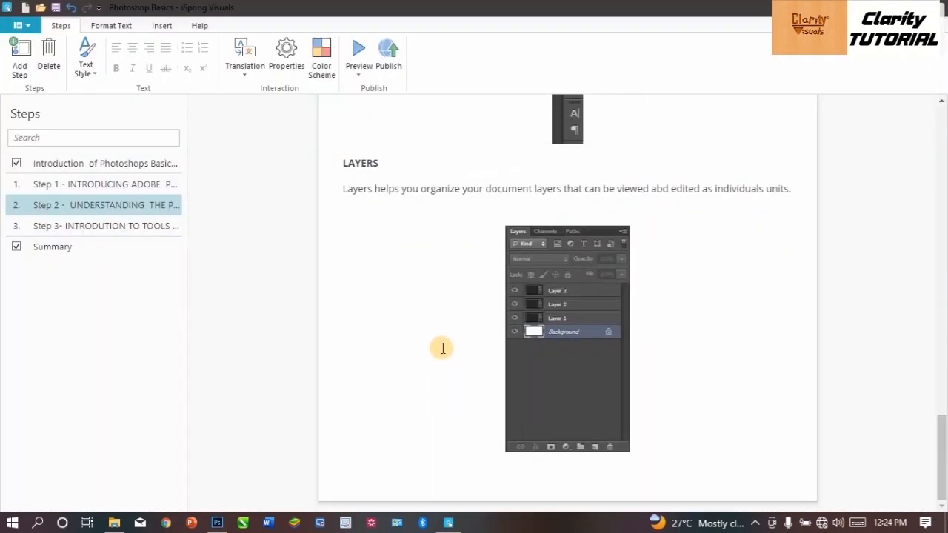
Step: Replace "abd" with "add" in the Layers description of the iSpring Visuals notes and select the Layers panel picture below it
{"action": "scroll", "coordinate": [440, 349], "scroll_direction": "up", "scroll_amount": 1}
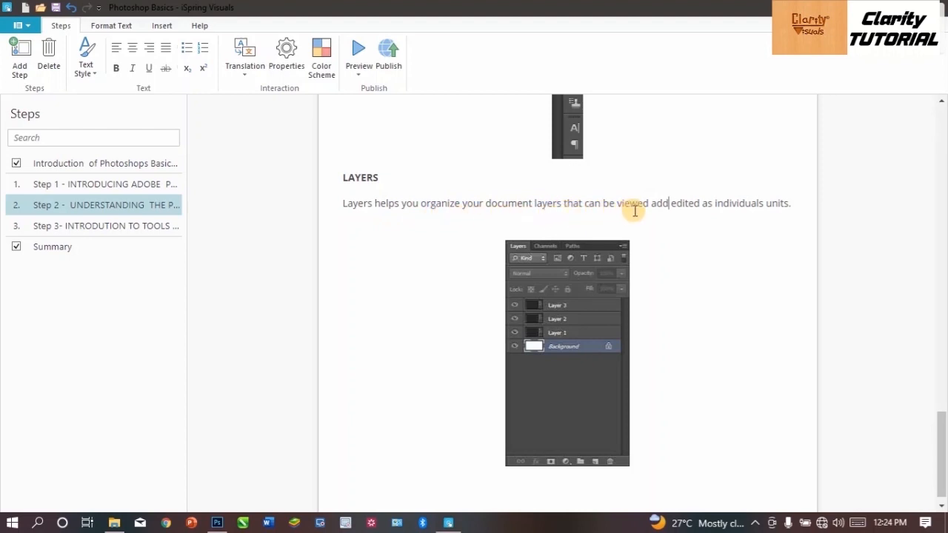
{"action": "scroll", "coordinate": [735, 216], "scroll_direction": "down", "scroll_amount": 1}
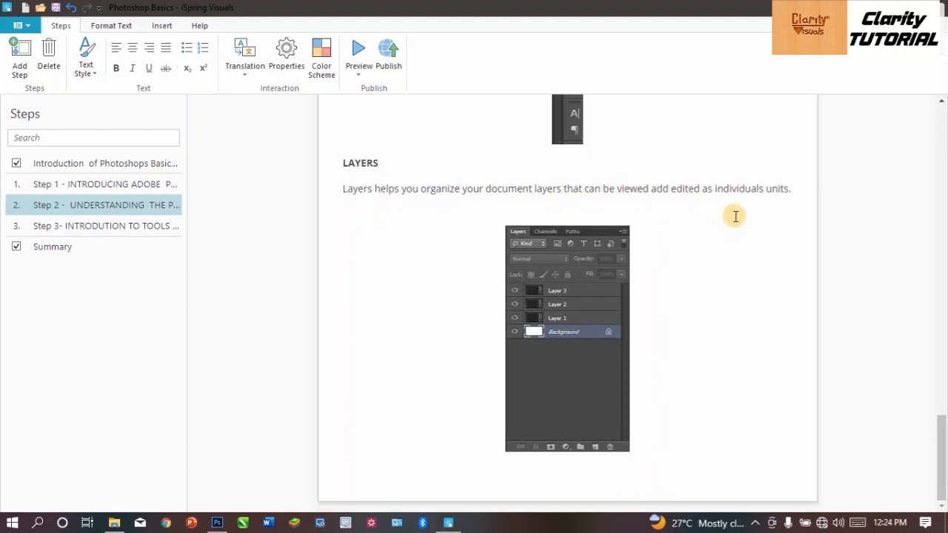
{"action": "left_click", "coordinate": [562, 300]}
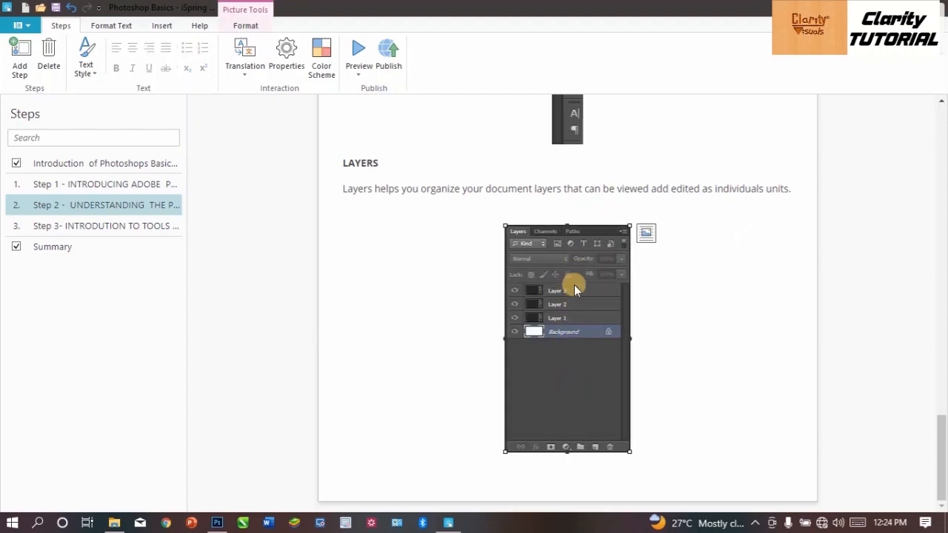
Step: Return to Photoshop and duplicate the Background layer repeatedly to build a stack of about 23 new layers
{"action": "left_click", "coordinate": [217, 523]}
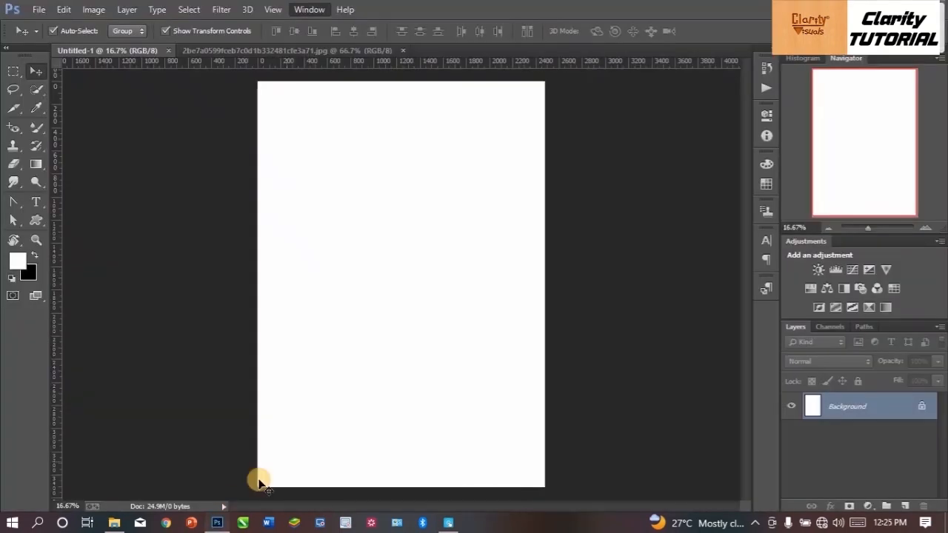
{"action": "key", "text": "ctrl+j"}
{"action": "key", "text": "ctrl+j"}
{"action": "key", "text": "ctrl+j"}
{"action": "key", "text": "ctrl+j"}
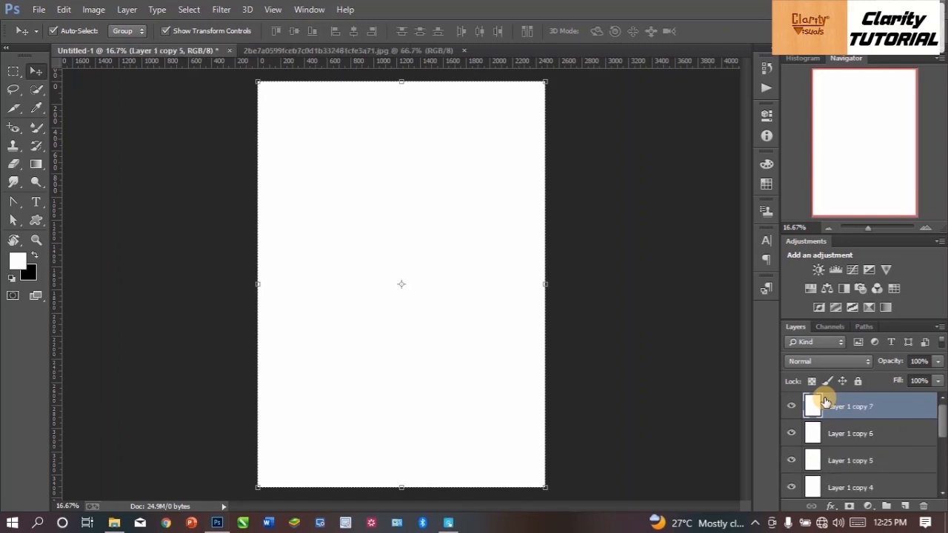
{"action": "key", "text": "ctrl+j"}
{"action": "key", "text": "ctrl+j"}
{"action": "key", "text": "ctrl+j"}
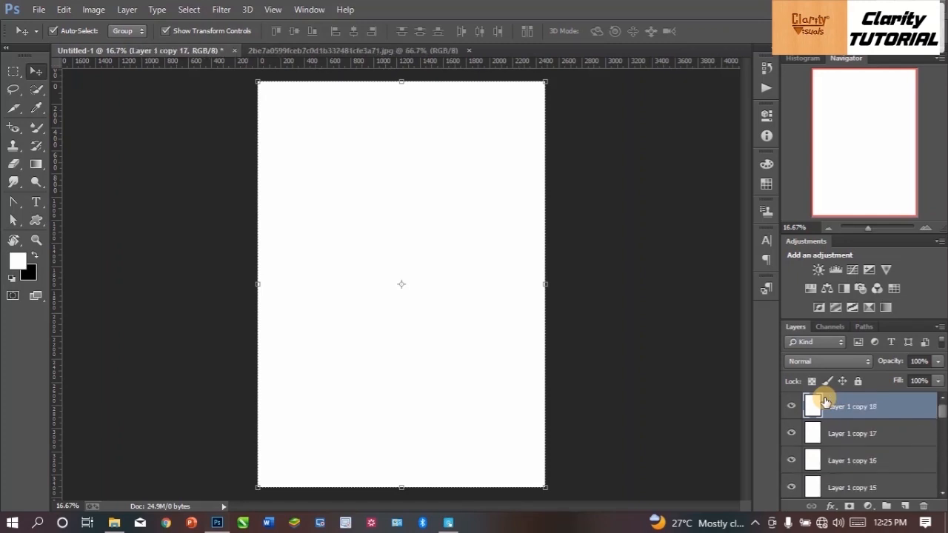
{"action": "key", "text": "ctrl+j"}
Step: Look through the stack of duplicated layers and hide Layer 1 copy 17
{"action": "scroll", "coordinate": [830, 404], "scroll_direction": "down", "scroll_amount": 10}
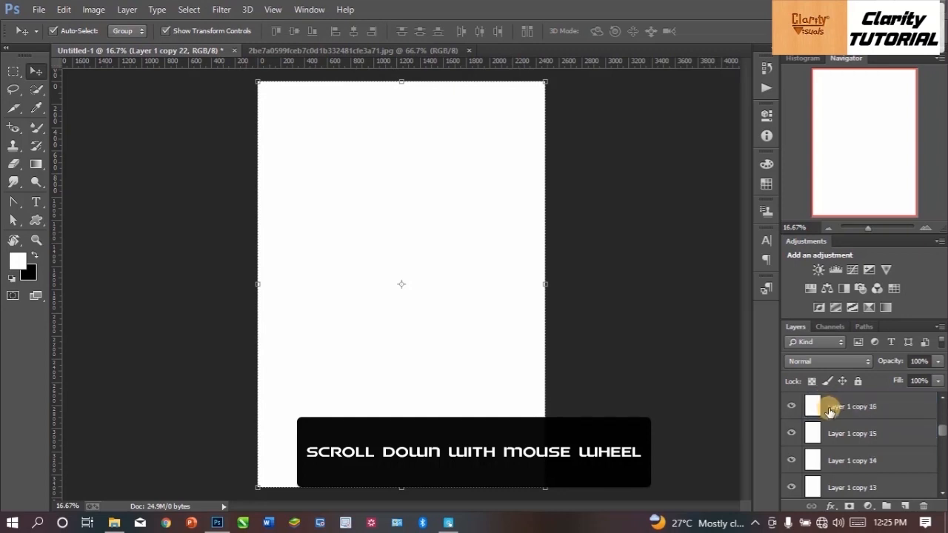
{"action": "scroll", "coordinate": [871, 456], "scroll_direction": "up", "scroll_amount": 10}
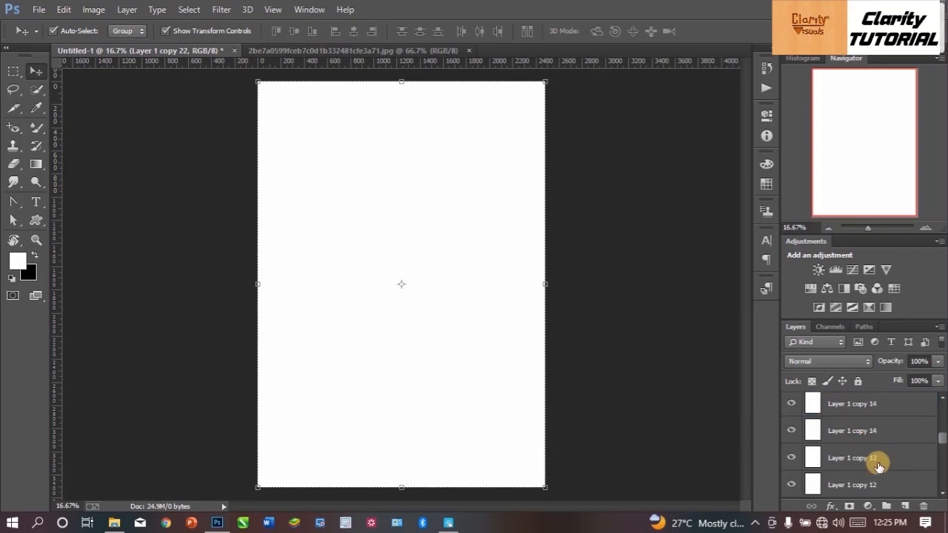
{"action": "scroll", "coordinate": [874, 412], "scroll_direction": "down", "scroll_amount": 10}
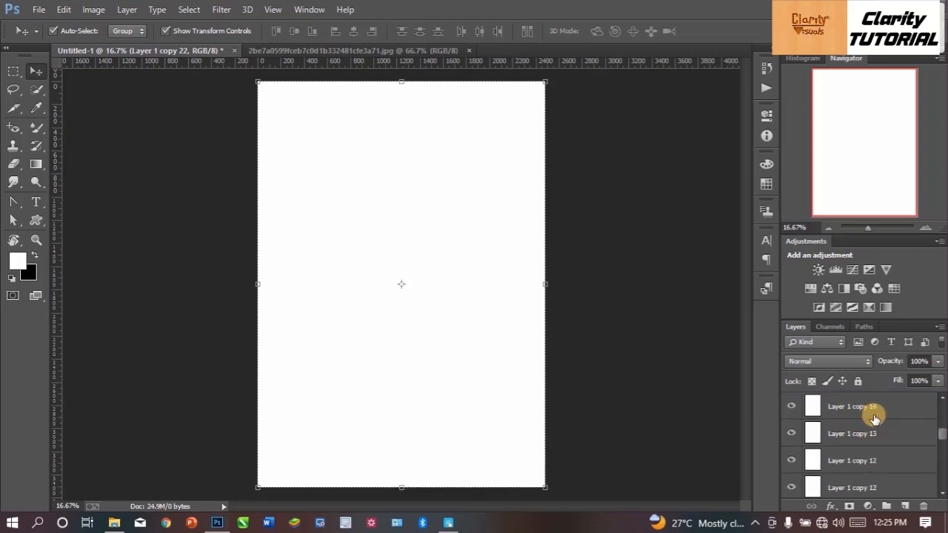
{"action": "scroll", "coordinate": [868, 433], "scroll_direction": "up", "scroll_amount": 4}
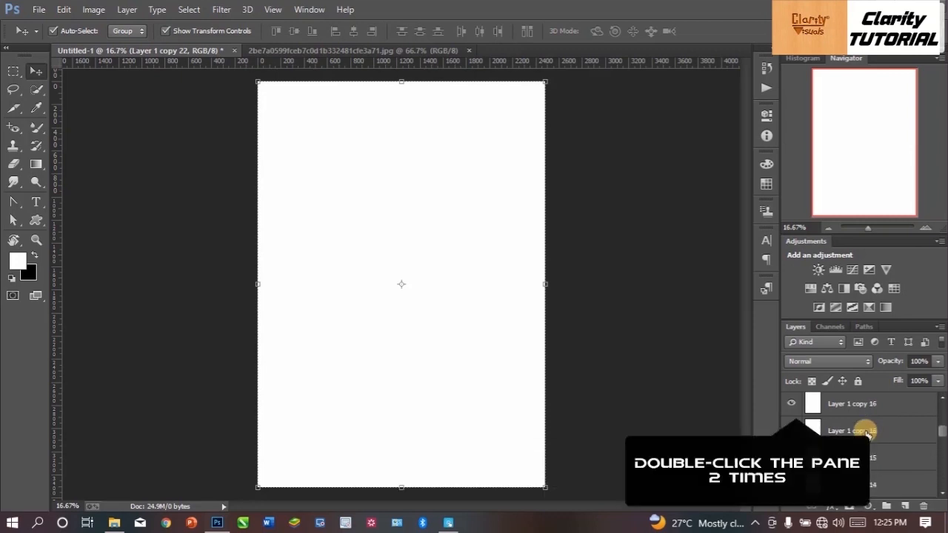
{"action": "scroll", "coordinate": [863, 434], "scroll_direction": "up", "scroll_amount": 4}
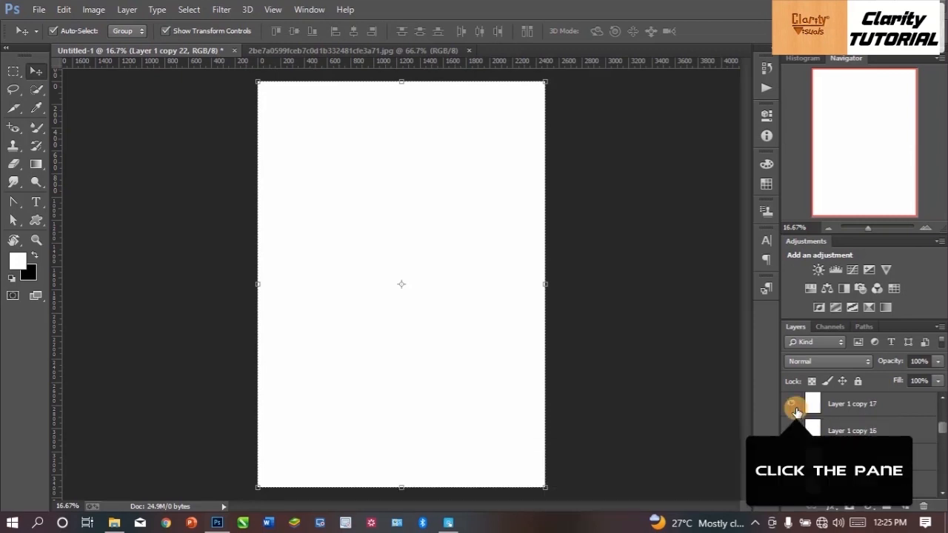
{"action": "scroll", "coordinate": [858, 428], "scroll_direction": "up", "scroll_amount": 3}
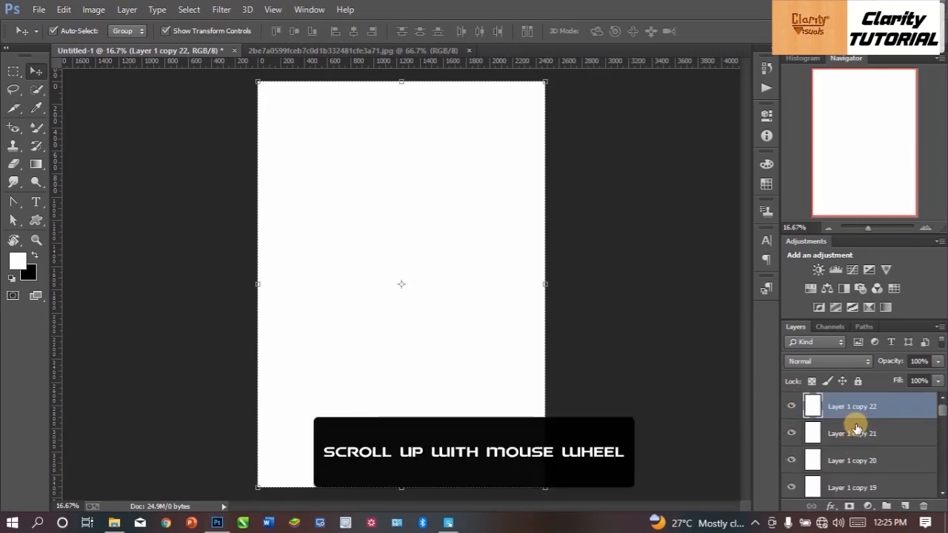
Step: Select Layer 1 copy 21 and examine the layer stack down to the Background layer
{"action": "left_click", "coordinate": [853, 436]}
{"action": "scroll", "coordinate": [852, 456], "scroll_direction": "down", "scroll_amount": 3}
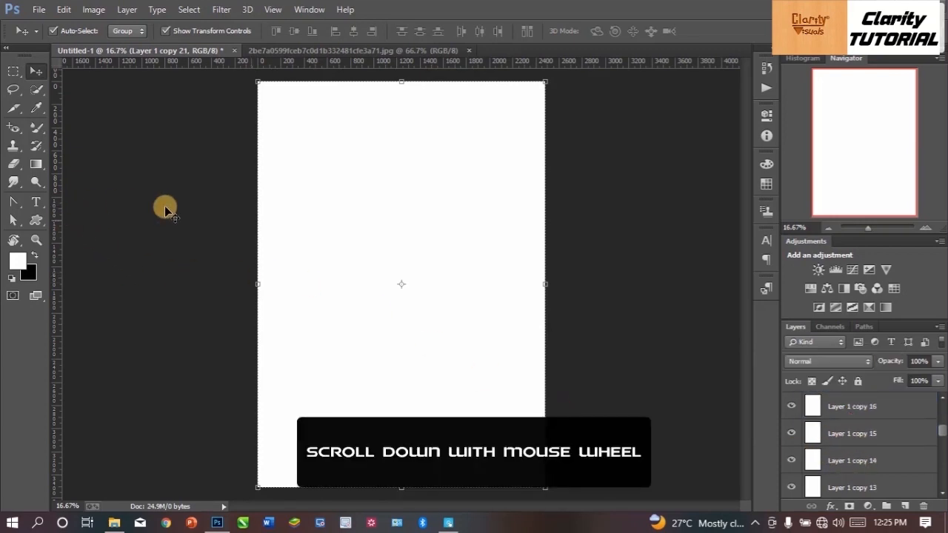
{"action": "scroll", "coordinate": [867, 444], "scroll_direction": "down", "scroll_amount": 2}
{"action": "scroll", "coordinate": [889, 456], "scroll_direction": "down", "scroll_amount": 5}
{"action": "scroll", "coordinate": [878, 455], "scroll_direction": "up", "scroll_amount": 3}
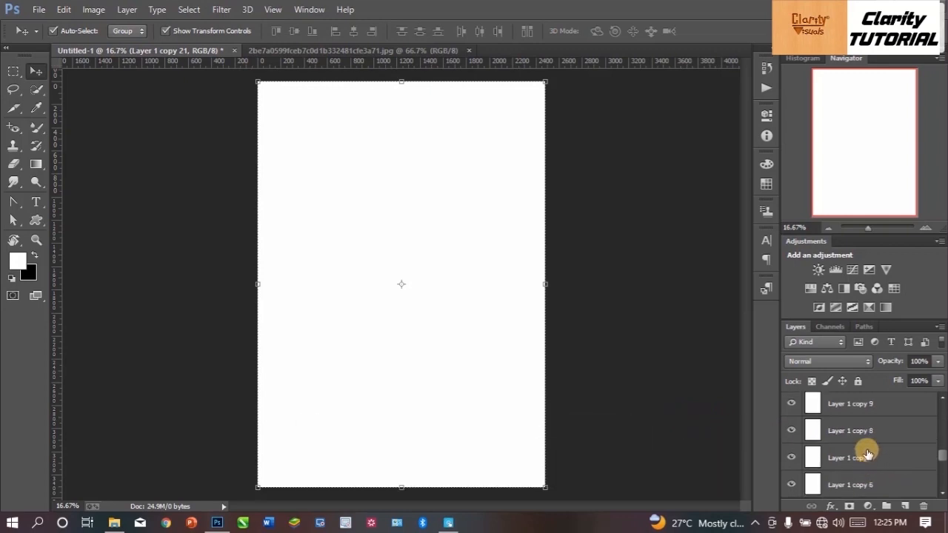
{"action": "scroll", "coordinate": [878, 430], "scroll_direction": "up", "scroll_amount": 4}
{"action": "scroll", "coordinate": [880, 422], "scroll_direction": "up", "scroll_amount": 3}
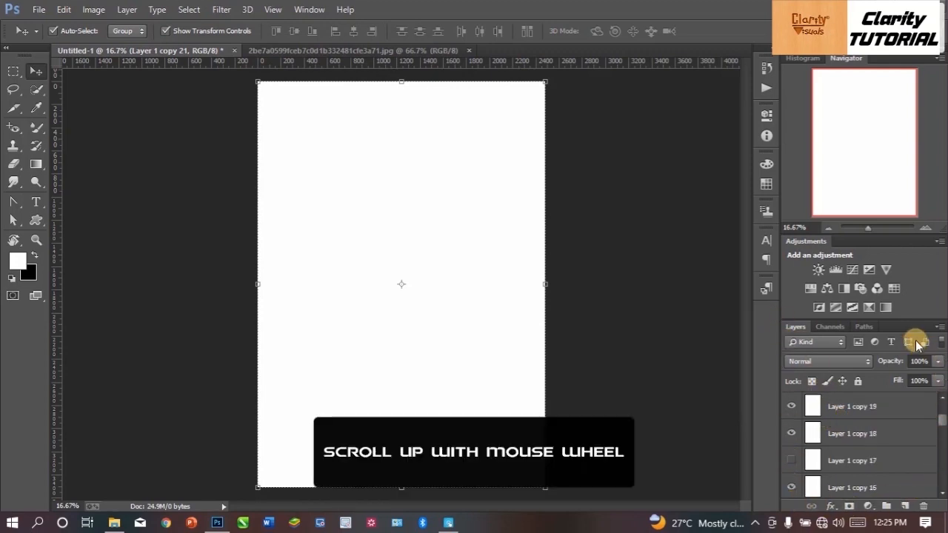
{"action": "scroll", "coordinate": [867, 433], "scroll_direction": "up", "scroll_amount": 3}
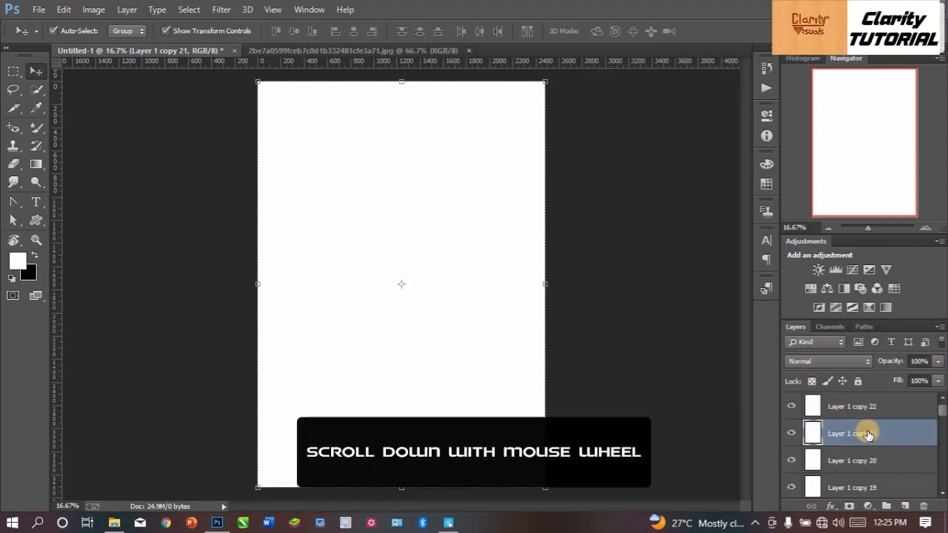
{"action": "scroll", "coordinate": [869, 435], "scroll_direction": "down", "scroll_amount": 10}
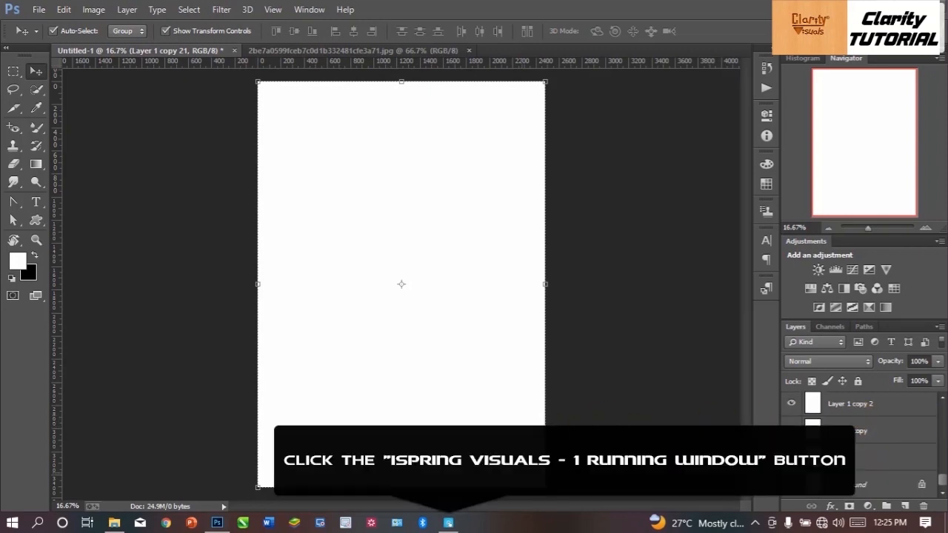
Step: Open the Step 3 lesson notes in iSpring Visuals, and return to Photoshop to arrange the toolbar in a single column
{"action": "left_click", "coordinate": [448, 522]}
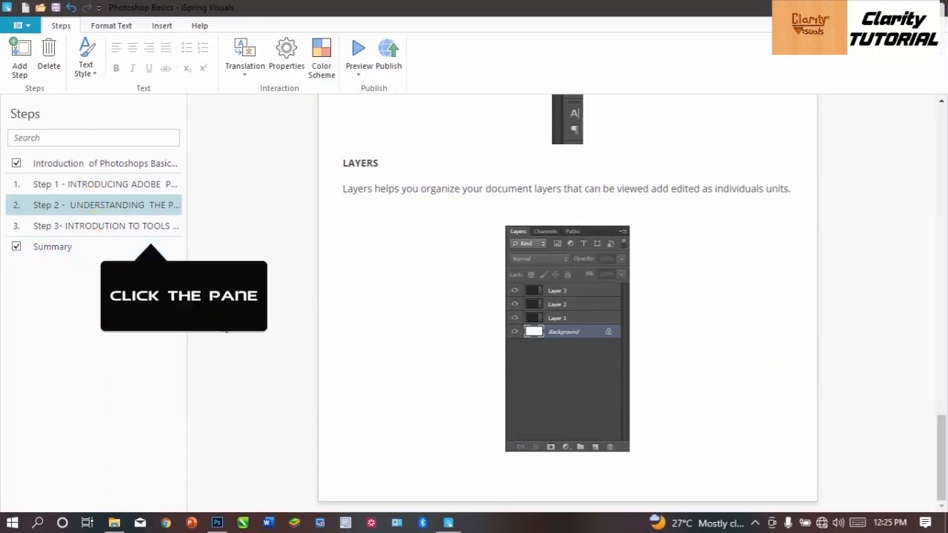
{"action": "left_click", "coordinate": [152, 226]}
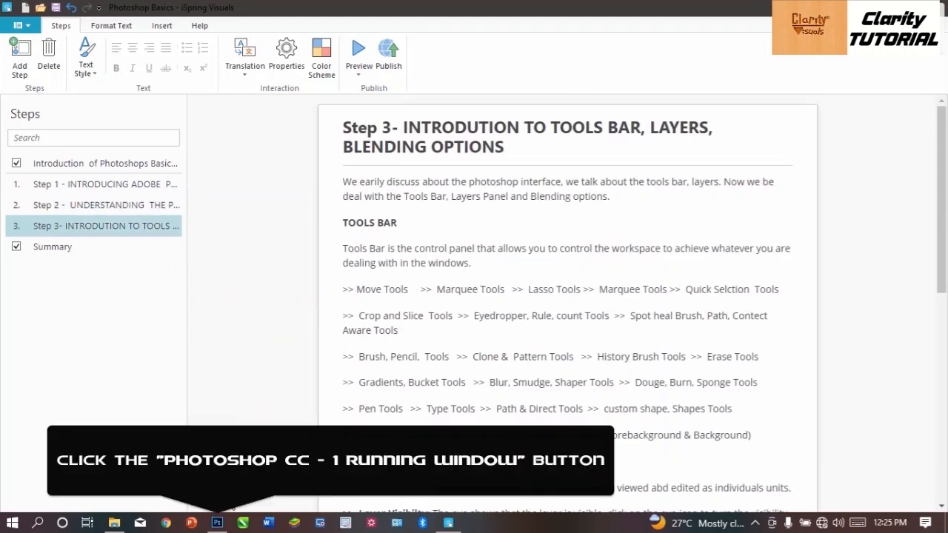
{"action": "left_click", "coordinate": [216, 523]}
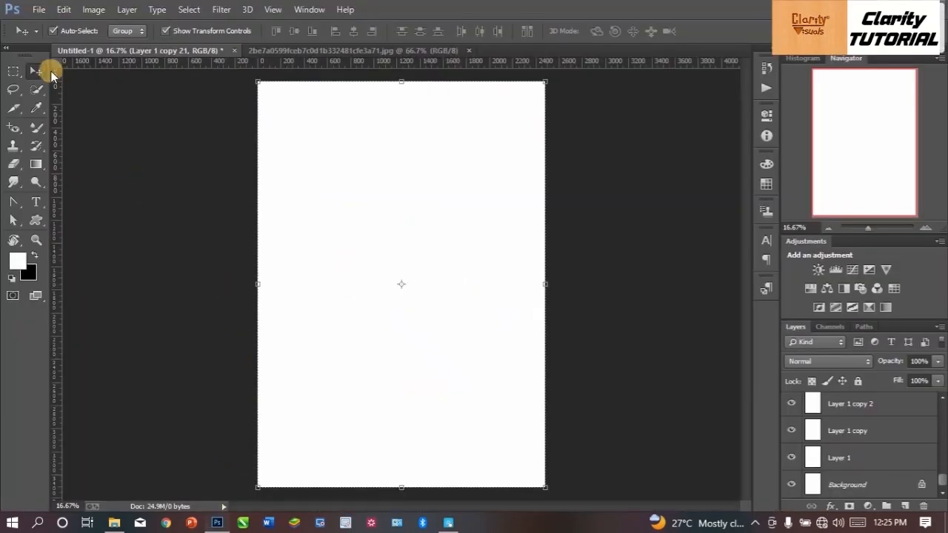
{"action": "left_click", "coordinate": [7, 47]}
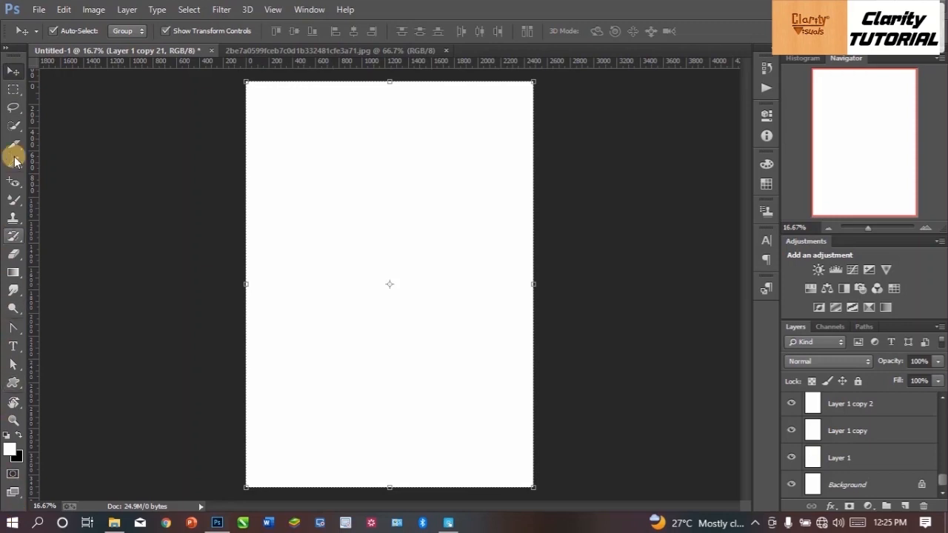
Step: Switch to iSpring Visuals and read the Tools Bar and Layers Panel sections of the Step 3 notes
{"action": "left_click", "coordinate": [448, 523]}
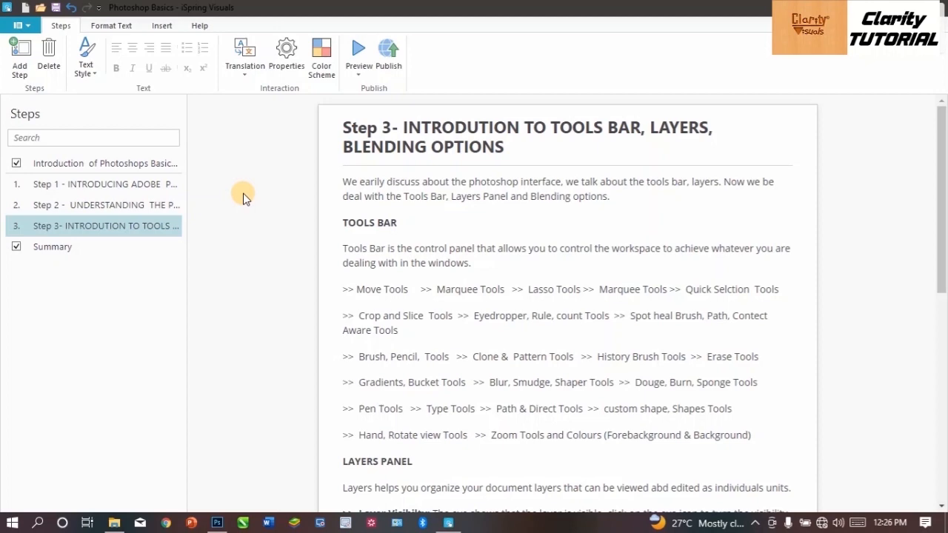
{"action": "scroll", "coordinate": [496, 252], "scroll_direction": "down", "scroll_amount": 5}
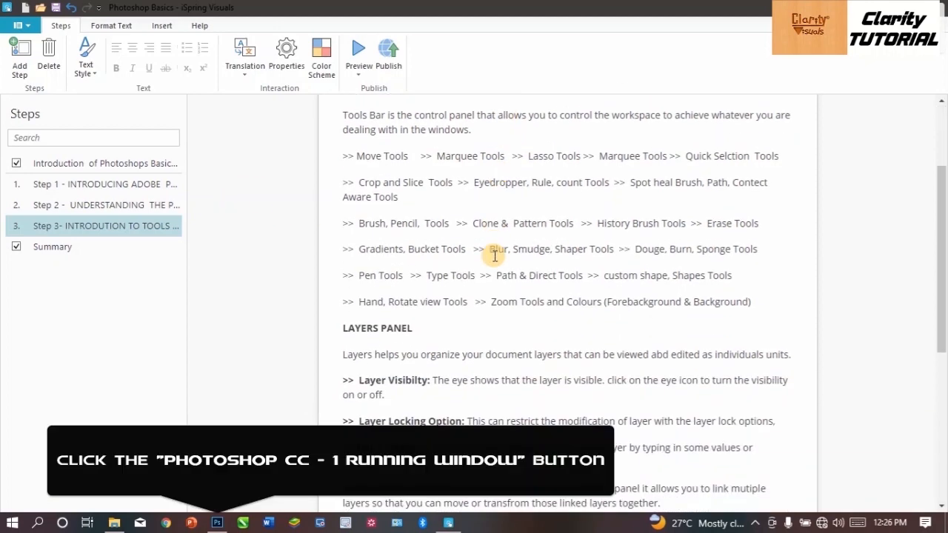
Step: Glance at the toolbar in Photoshop, and return to iSpring Visuals to reread the Tools Bar section of the Step 3 notes
{"action": "left_click", "coordinate": [217, 523]}
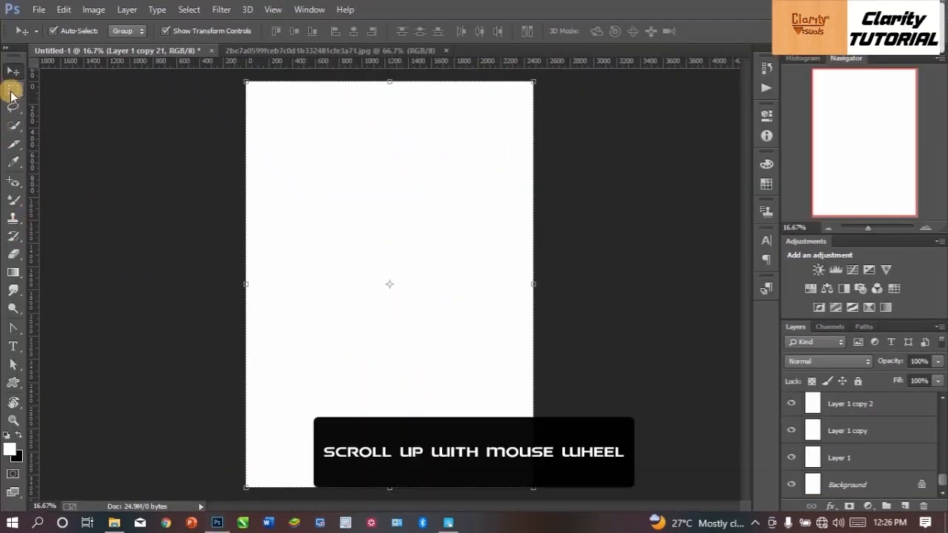
{"action": "left_click", "coordinate": [422, 523]}
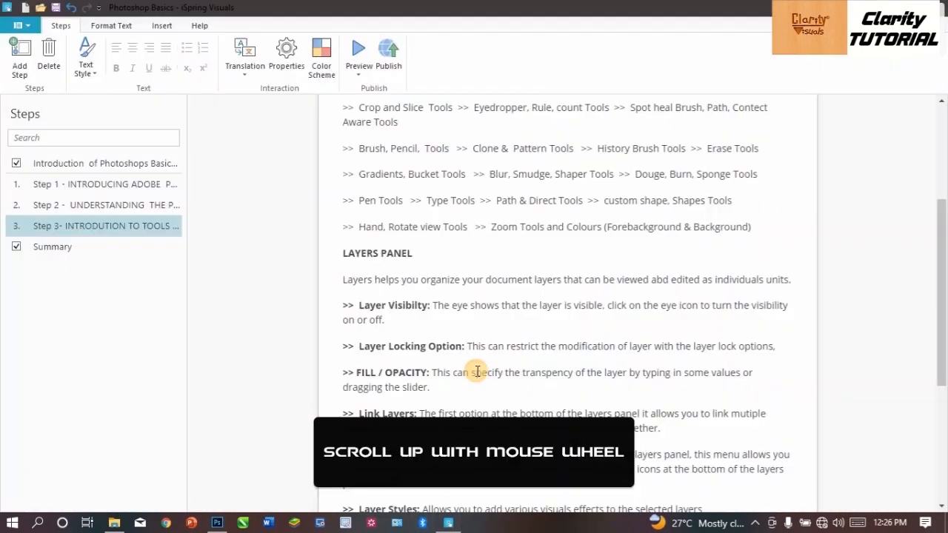
{"action": "scroll", "coordinate": [477, 401], "scroll_direction": "up", "scroll_amount": 3}
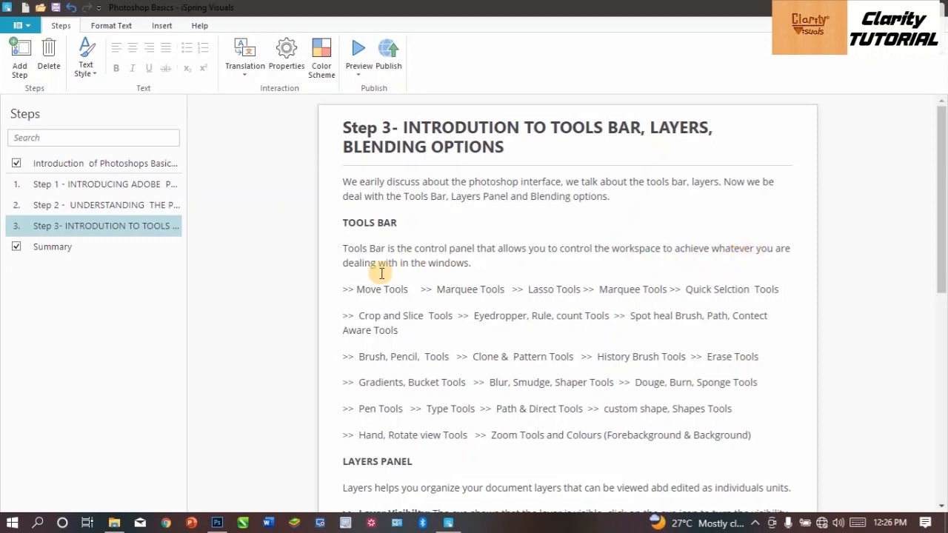
{"action": "scroll", "coordinate": [474, 273], "scroll_direction": "down", "scroll_amount": 3}
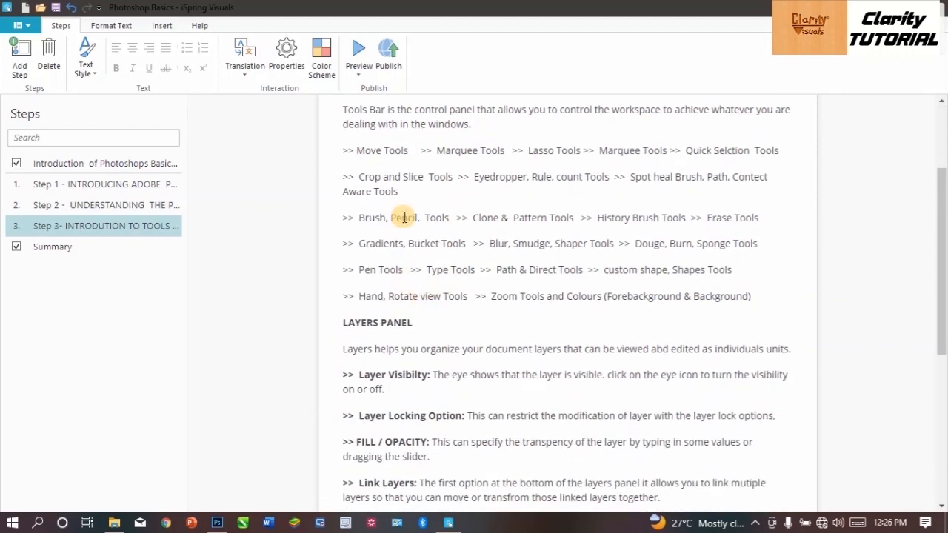
Step: Switch to Photoshop and delete Layer 1 together with all its copies, keeping only the Background layer
{"action": "left_click", "coordinate": [217, 522]}
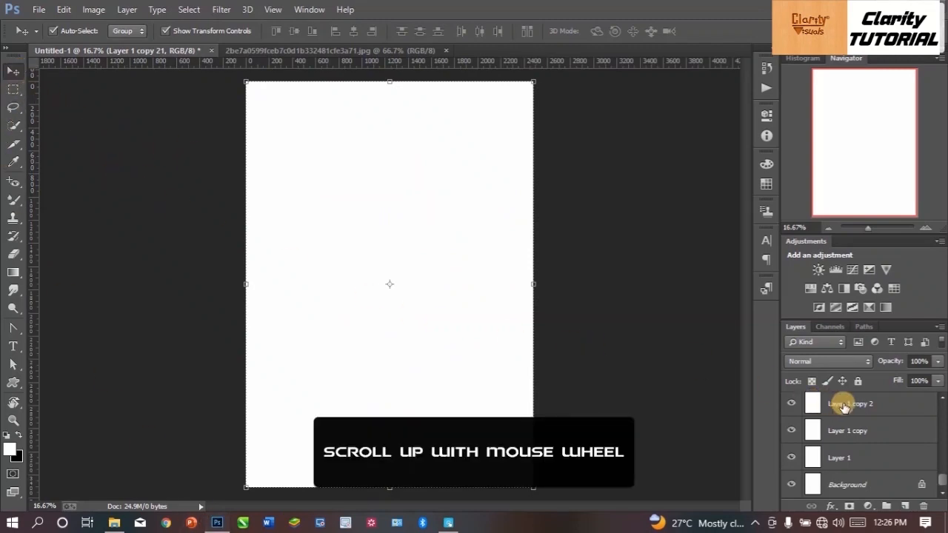
{"action": "scroll", "coordinate": [871, 461], "scroll_direction": "up", "scroll_amount": 3}
{"action": "scroll", "coordinate": [854, 459], "scroll_direction": "down", "scroll_amount": 3}
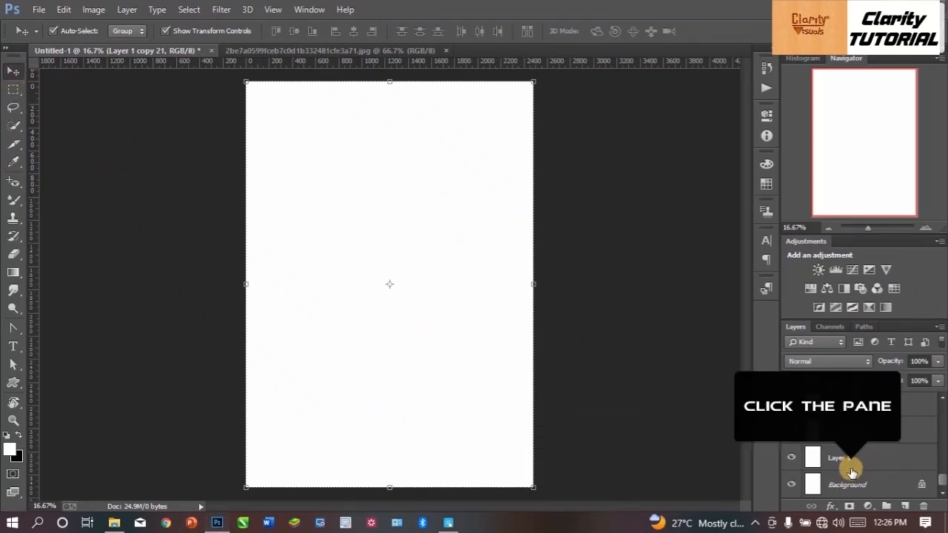
{"action": "left_click", "coordinate": [846, 457]}
{"action": "scroll", "coordinate": [848, 455], "scroll_direction": "up", "scroll_amount": 5}
{"action": "scroll", "coordinate": [850, 446], "scroll_direction": "up", "scroll_amount": 6}
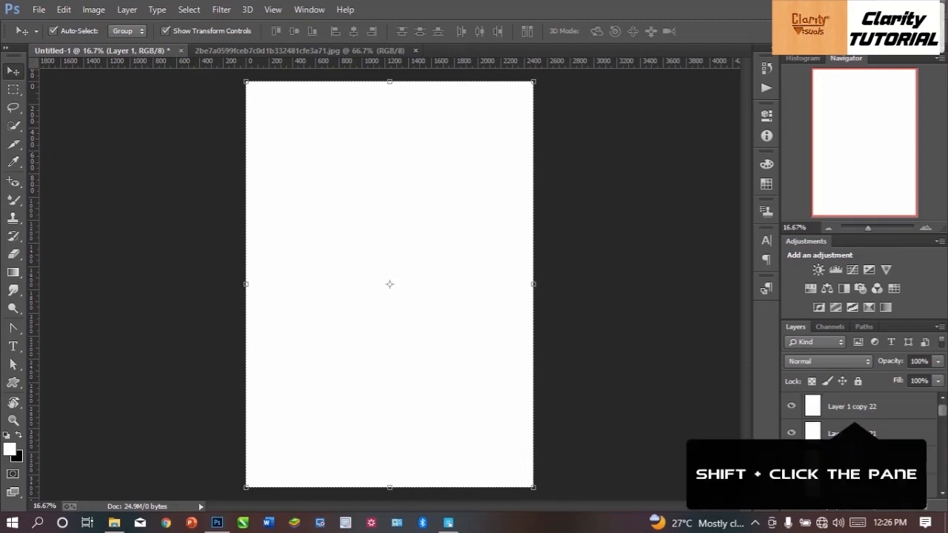
{"action": "left_click", "coordinate": [854, 419], "text": "shift"}
{"action": "left_click_drag", "start_coordinate": [884, 423], "coordinate": [922, 506]}
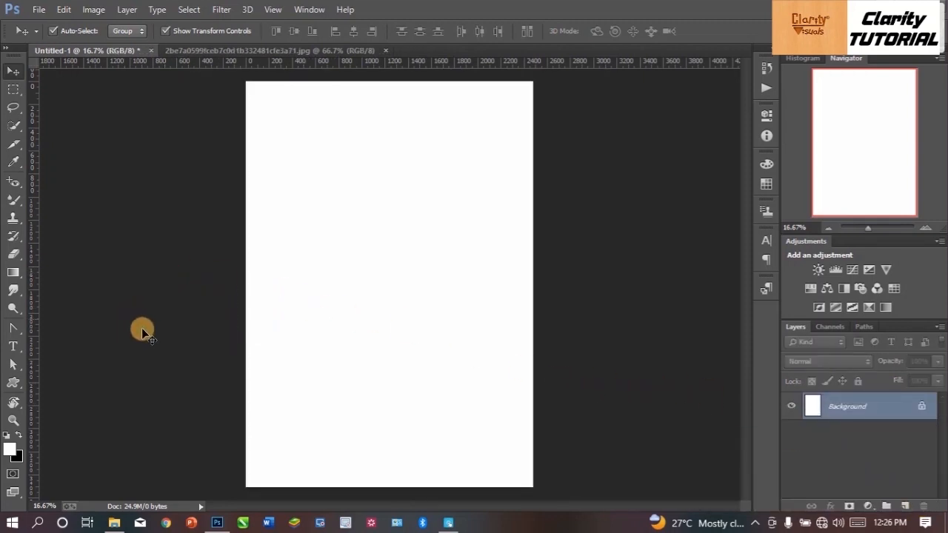
Step: Draw a light bulb custom shape about 905 by 894 px on the upper half of the page and fill it dark red
{"action": "left_click", "coordinate": [11, 382]}
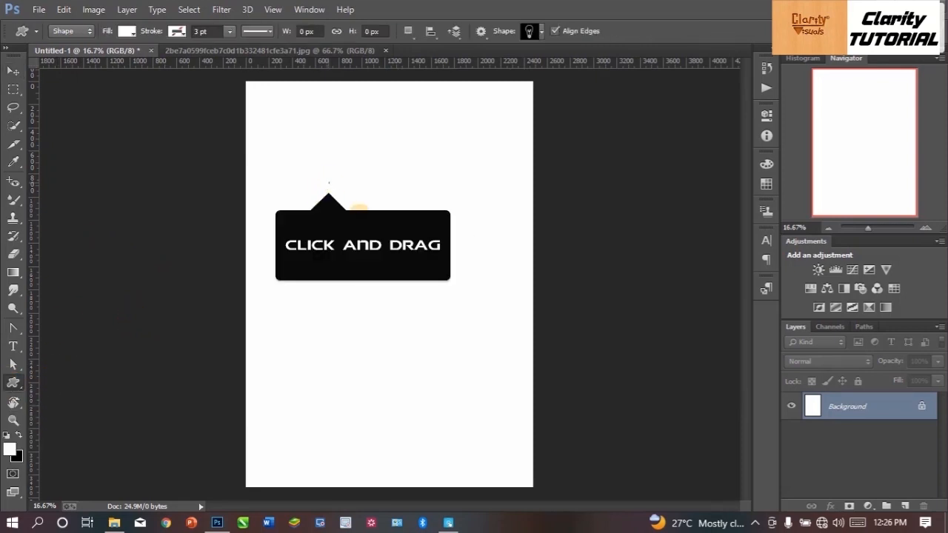
{"action": "left_click_drag", "start_coordinate": [332, 185], "coordinate": [434, 284]}
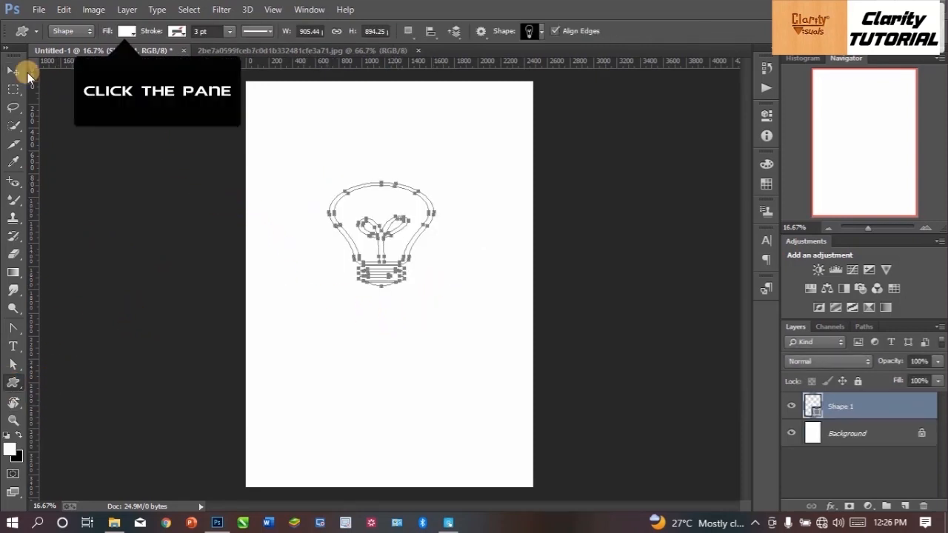
{"action": "left_click", "coordinate": [126, 31]}
{"action": "left_click", "coordinate": [135, 95]}
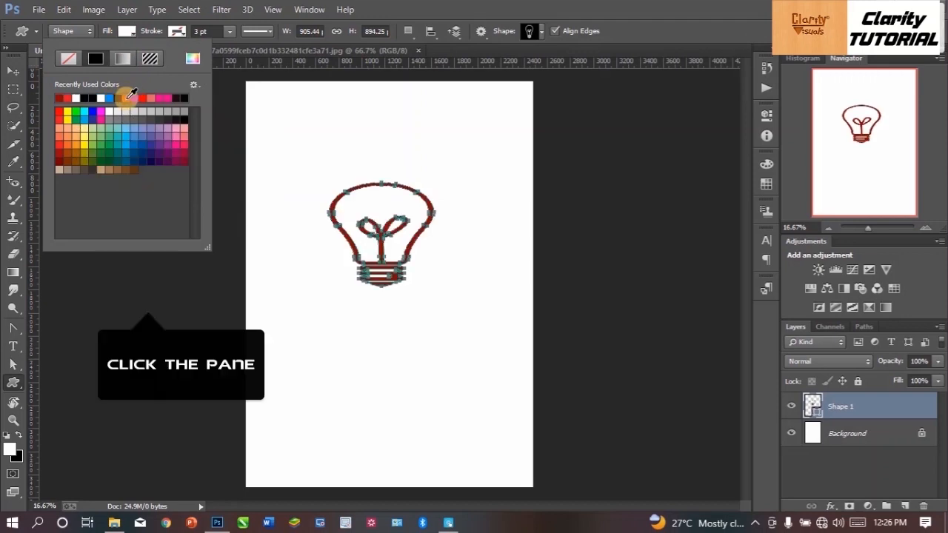
{"action": "left_click", "coordinate": [141, 296]}
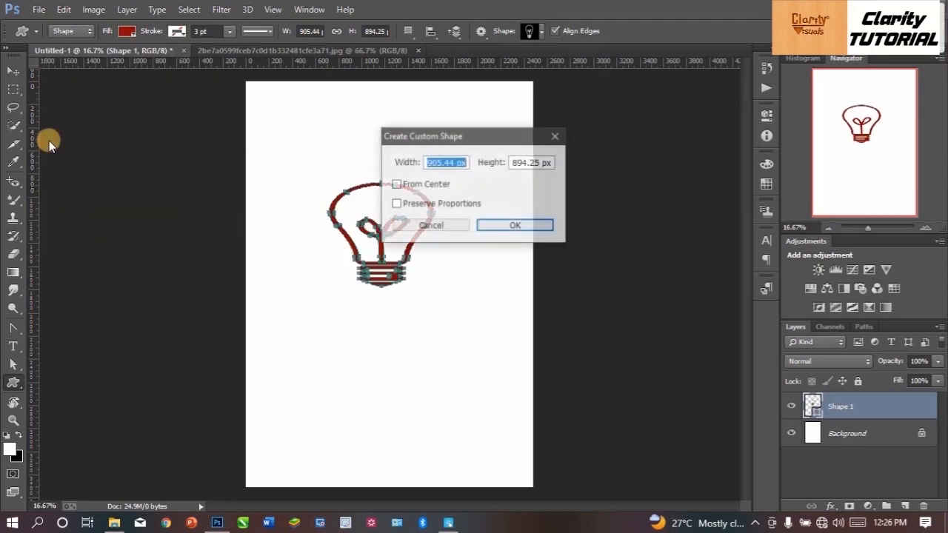
{"action": "left_click", "coordinate": [502, 223]}
{"action": "left_click", "coordinate": [14, 72]}
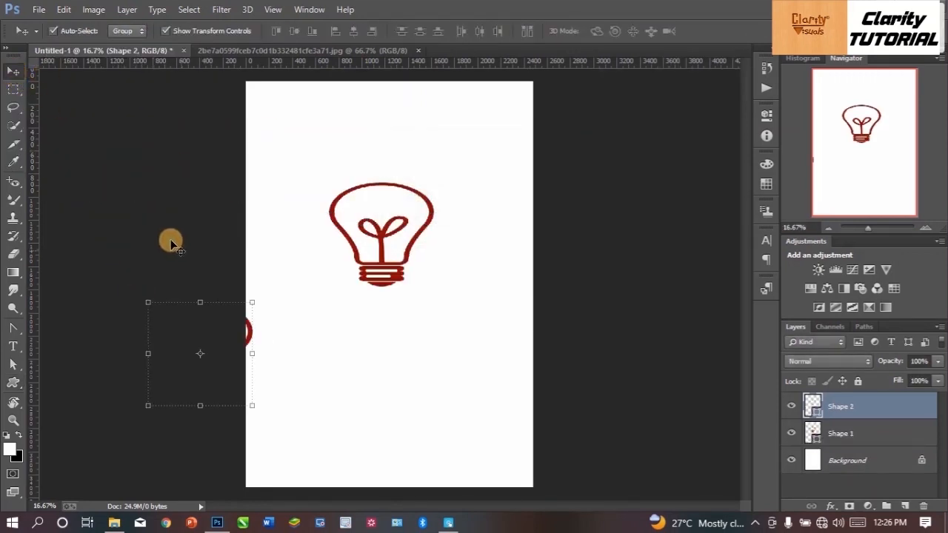
{"action": "key", "text": "Delete"}
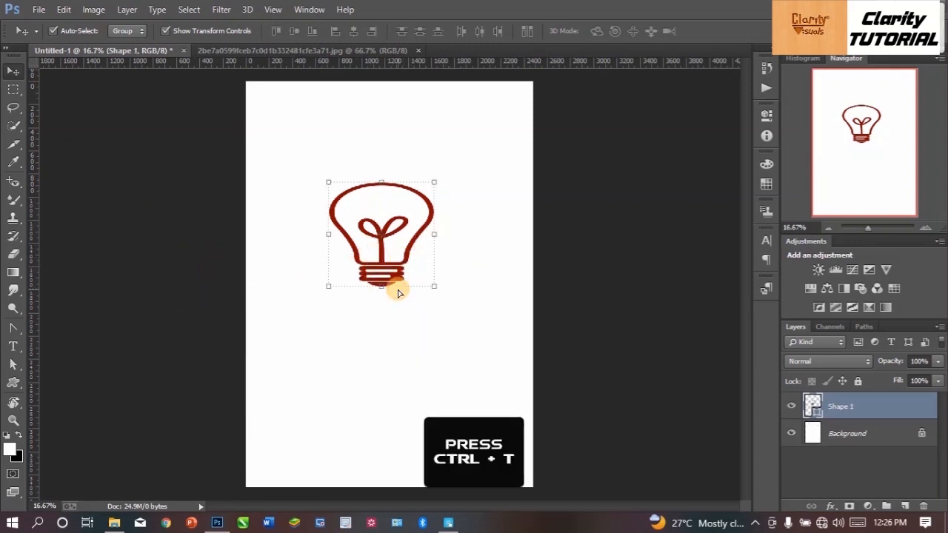
Step: Move the light bulb shape slightly up and to the right with Free Transform, and delete it
{"action": "key", "text": "ctrl+t"}
{"action": "left_click_drag", "start_coordinate": [387, 268], "coordinate": [416, 250]}
{"action": "left_click", "coordinate": [15, 96]}
{"action": "key", "text": "Return"}
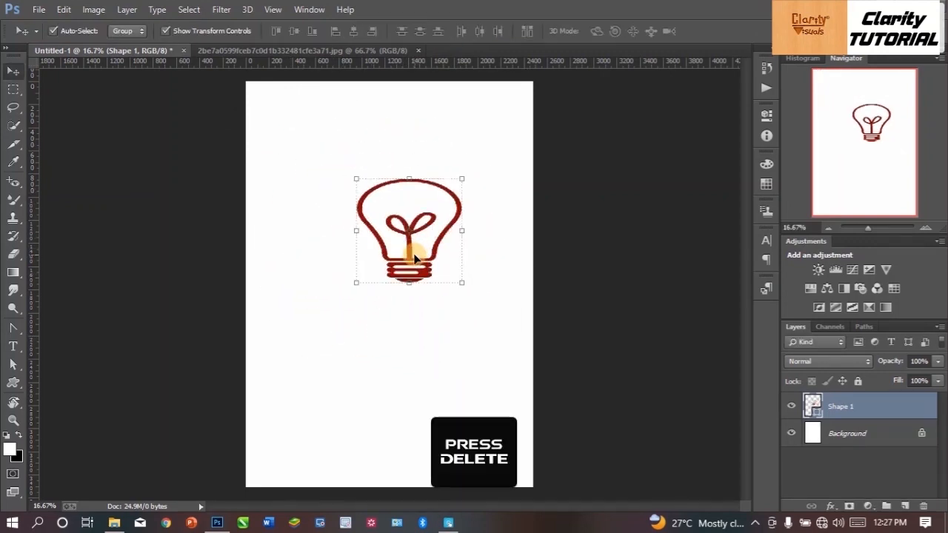
{"action": "key", "text": "Delete"}
Step: Check the Step 3 notes in iSpring Visuals, and return to Photoshop to try a rectangular marquee over the page's upper part, clearing it again
{"action": "left_click", "coordinate": [459, 527]}
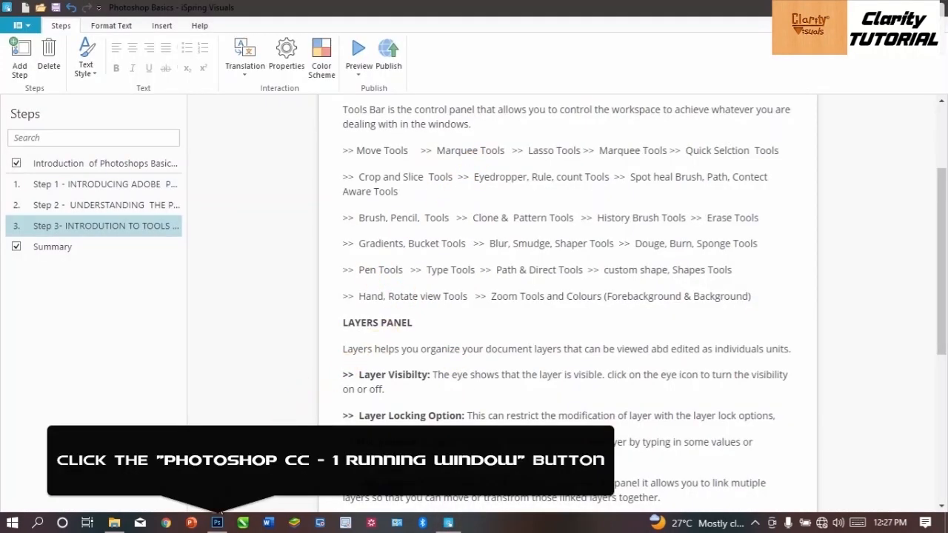
{"action": "left_click", "coordinate": [217, 525]}
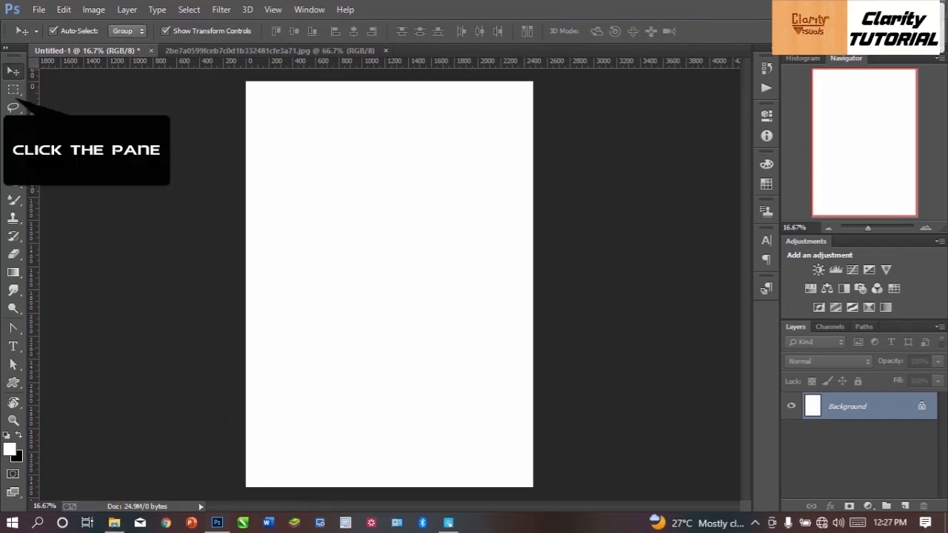
{"action": "left_click", "coordinate": [16, 91]}
{"action": "left_click_drag", "start_coordinate": [243, 78], "coordinate": [588, 368]}
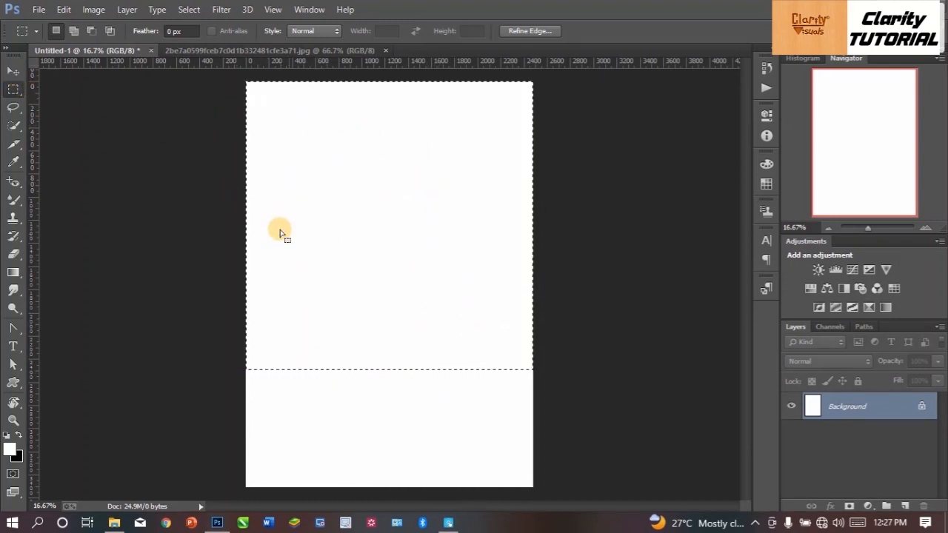
{"action": "left_click_drag", "start_coordinate": [276, 145], "coordinate": [301, 179]}
{"action": "key", "text": "ctrl+d"}
Step: Open the portrait 1708805691457.jpg and copy everything except a strip about 50 px wide along its left edge to a new layer
{"action": "left_click_drag", "start_coordinate": [231, 170], "coordinate": [417, 66]}
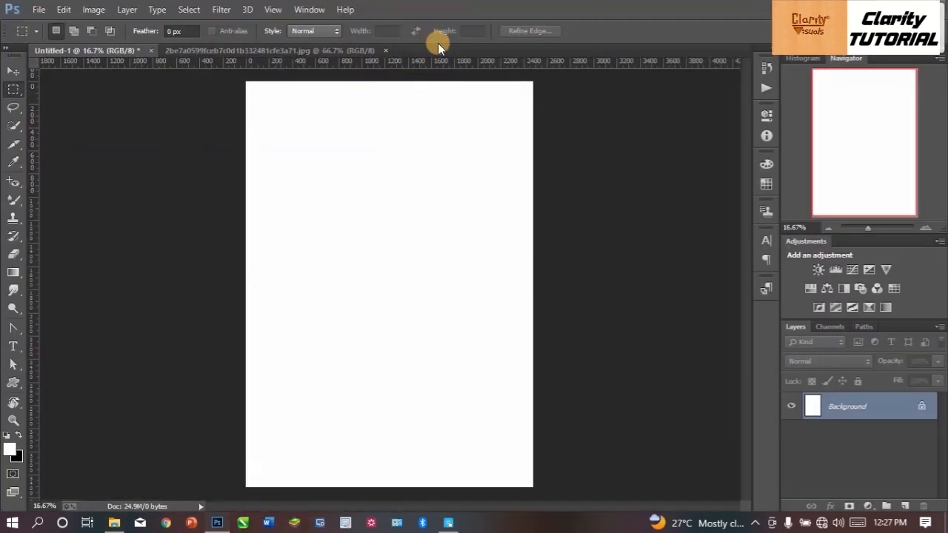
{"action": "left_click", "coordinate": [426, 64]}
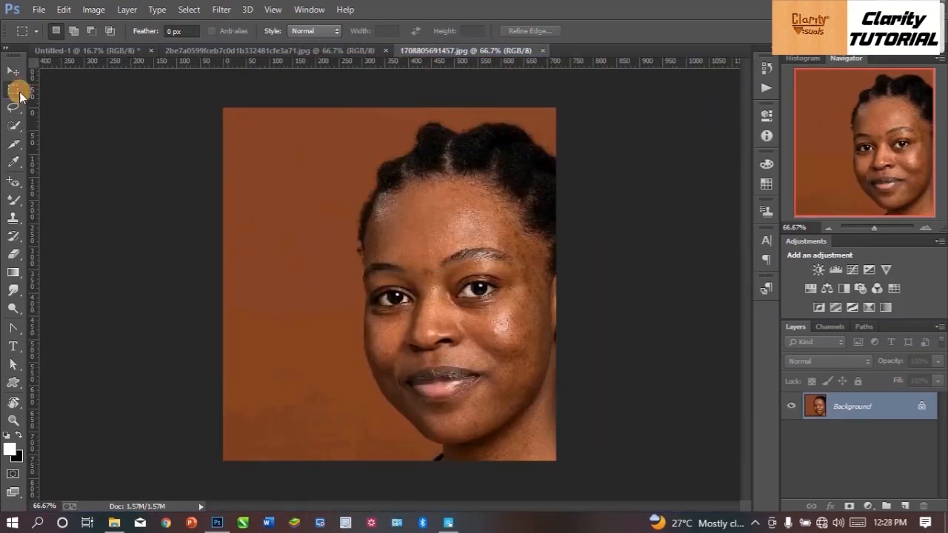
{"action": "left_click_drag", "start_coordinate": [247, 106], "coordinate": [557, 461]}
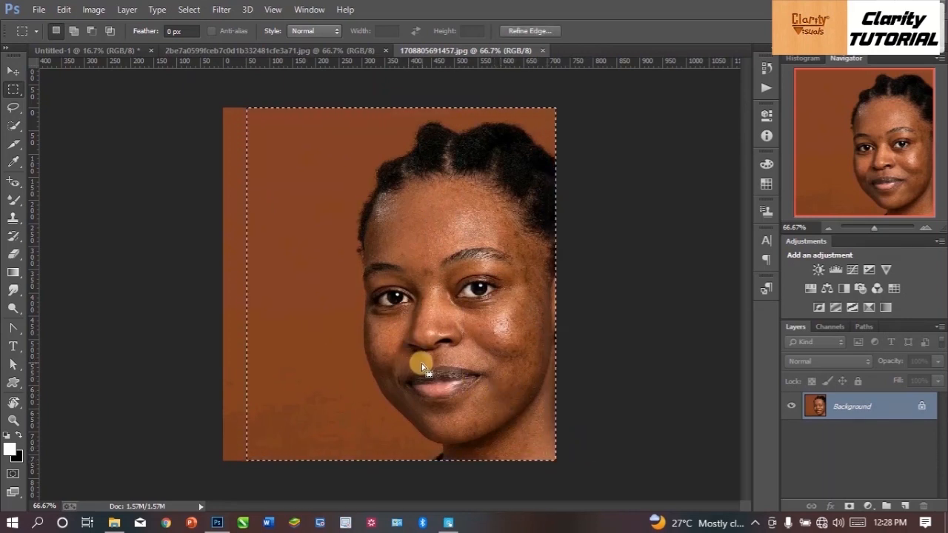
{"action": "key", "text": "ctrl+j"}
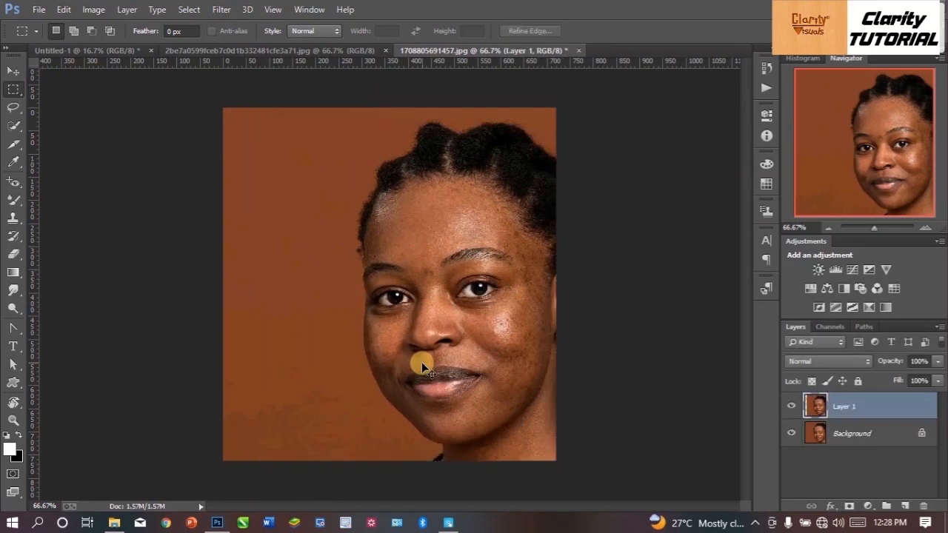
Step: Hide the Background layer and erase a full-height strip about 190 px wide from the portrait's left side on Layer 1
{"action": "left_click", "coordinate": [791, 433]}
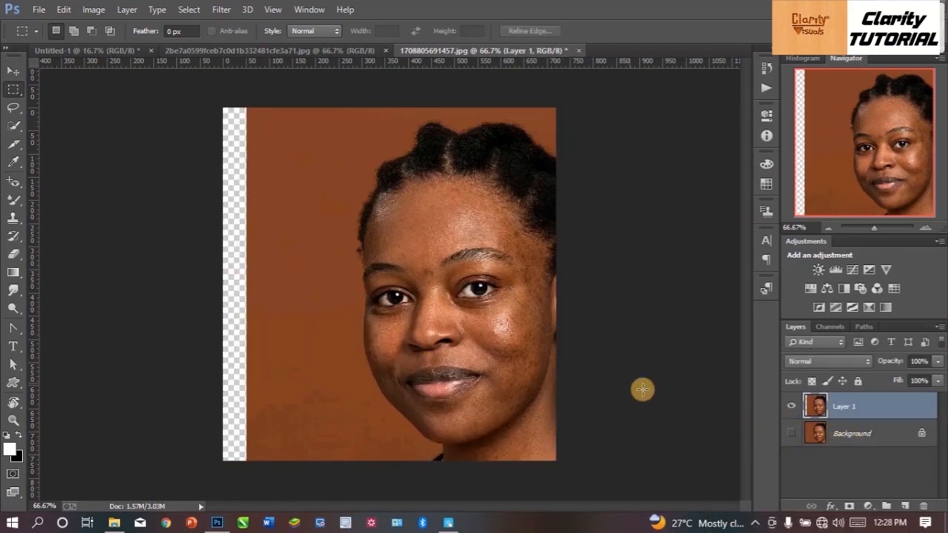
{"action": "left_click_drag", "start_coordinate": [222, 101], "coordinate": [310, 459]}
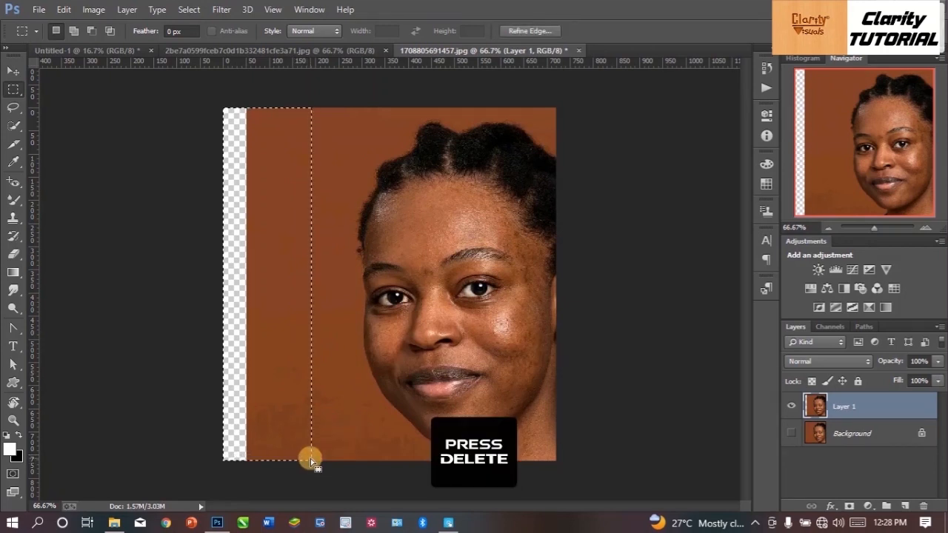
{"action": "key", "text": "Delete"}
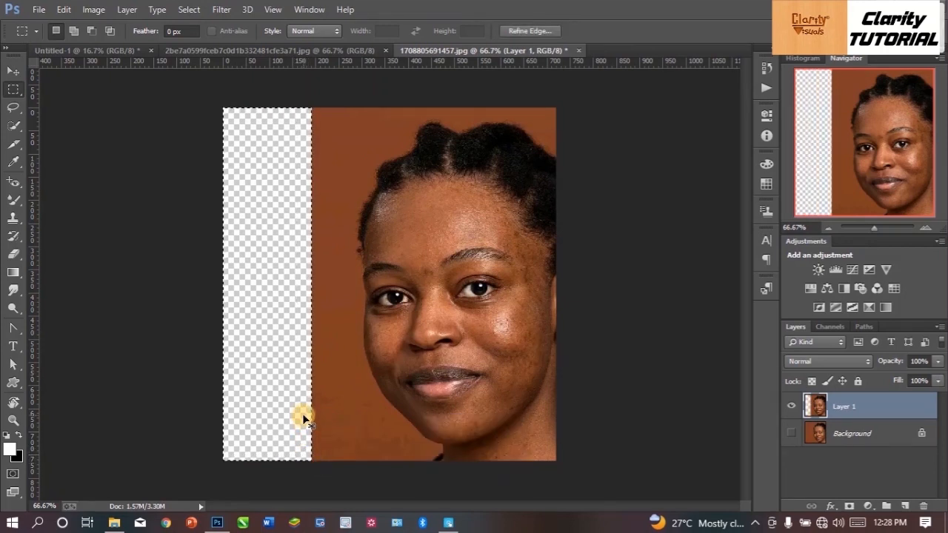
{"action": "key", "text": "ctrl+d"}
Step: In the Untitled-1 document, fill a rectangular marquee of about 1300 by 1100 px with orange #ff5618 and clear the selection
{"action": "right_click", "coordinate": [6, 89]}
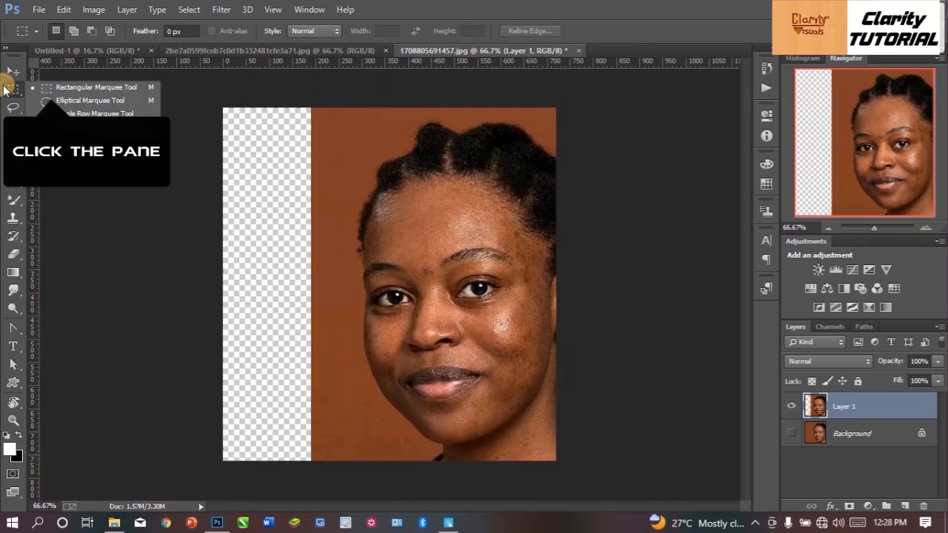
{"action": "left_click", "coordinate": [37, 79]}
{"action": "left_click", "coordinate": [95, 53]}
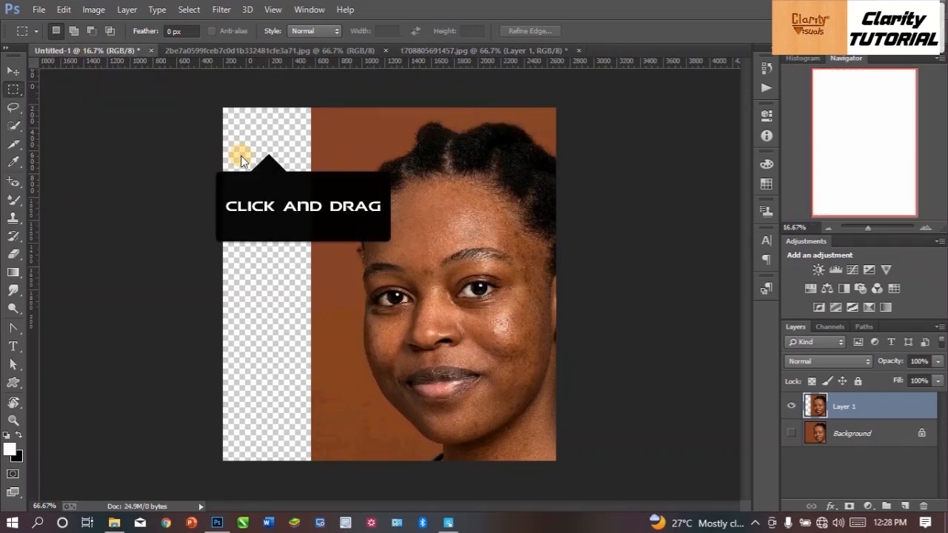
{"action": "left_click_drag", "start_coordinate": [268, 144], "coordinate": [423, 276]}
{"action": "right_click", "coordinate": [379, 230]}
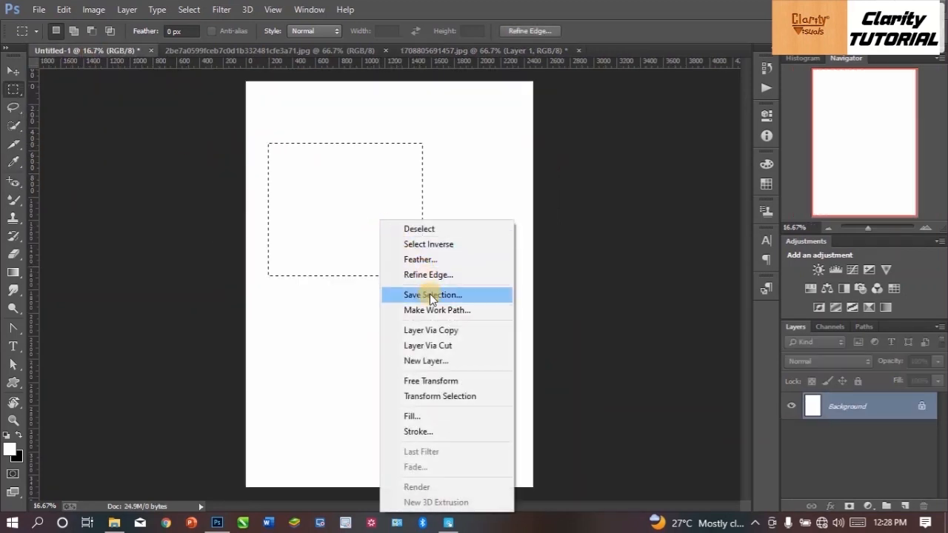
{"action": "left_click", "coordinate": [414, 416]}
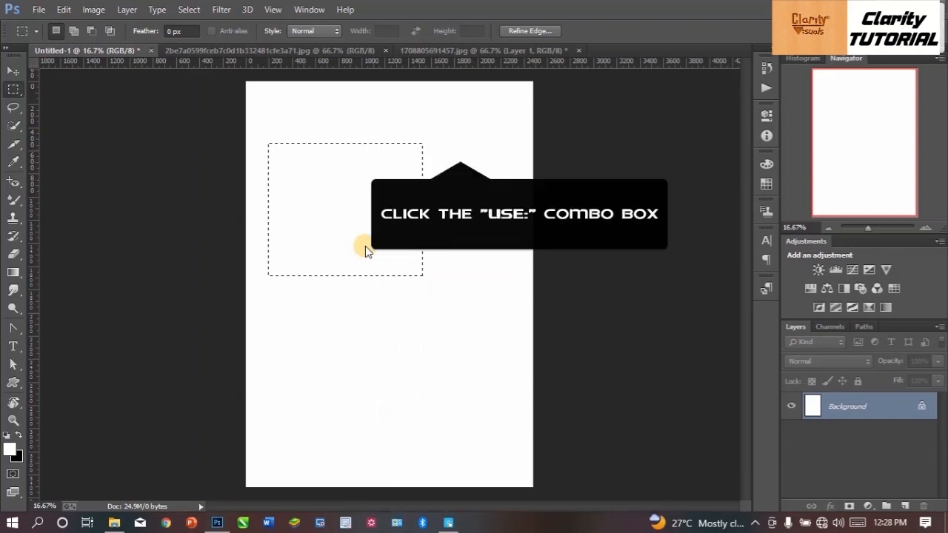
{"action": "left_click", "coordinate": [418, 154]}
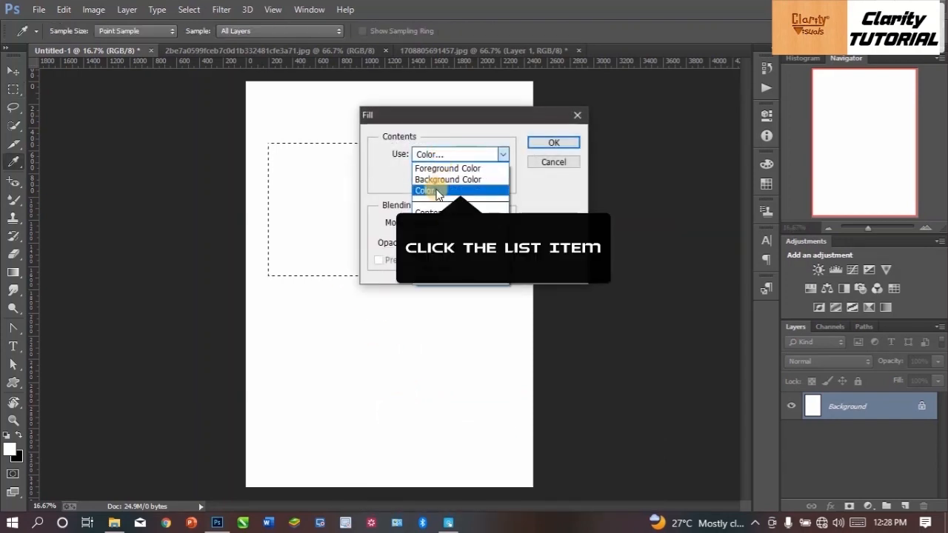
{"action": "left_click", "coordinate": [437, 190]}
{"action": "left_click_drag", "start_coordinate": [699, 163], "coordinate": [769, 102]}
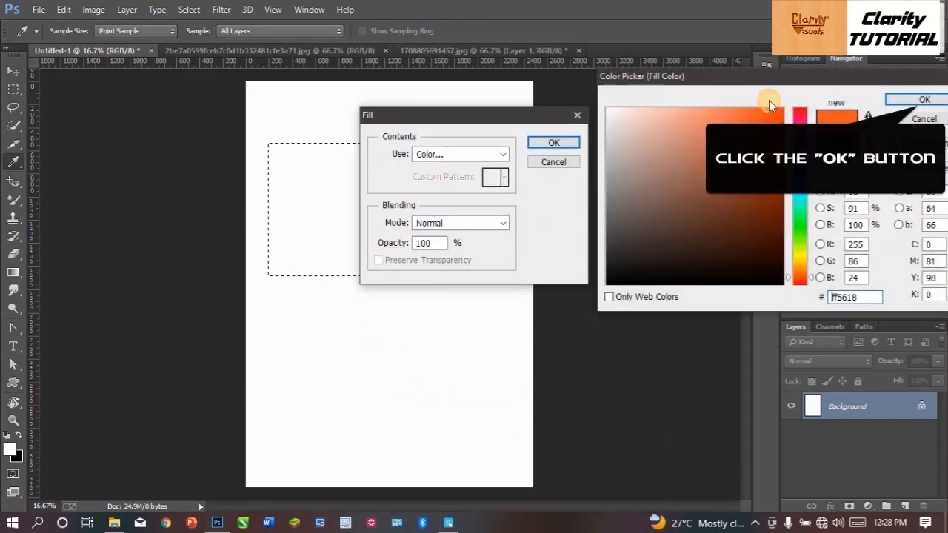
{"action": "left_click", "coordinate": [924, 99]}
{"action": "left_click", "coordinate": [554, 142]}
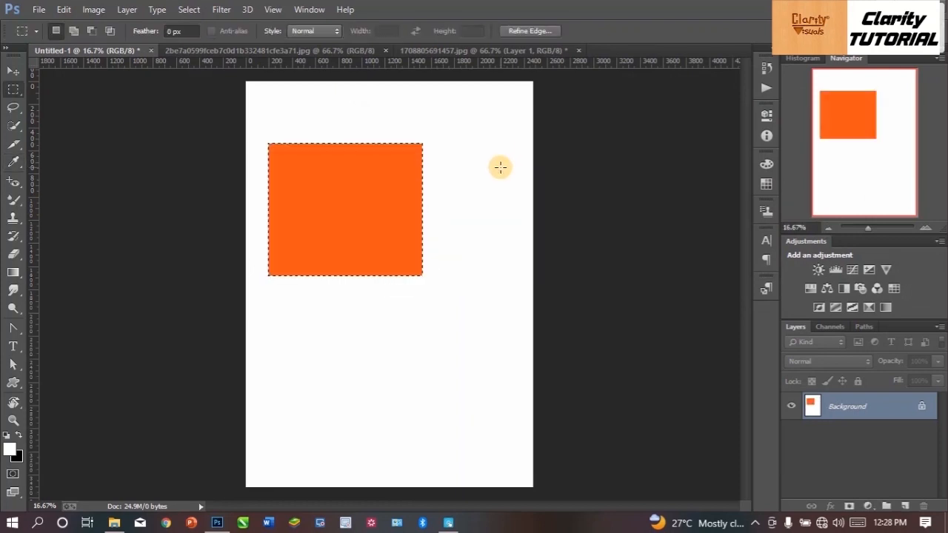
{"action": "key", "text": "ctrl+d"}
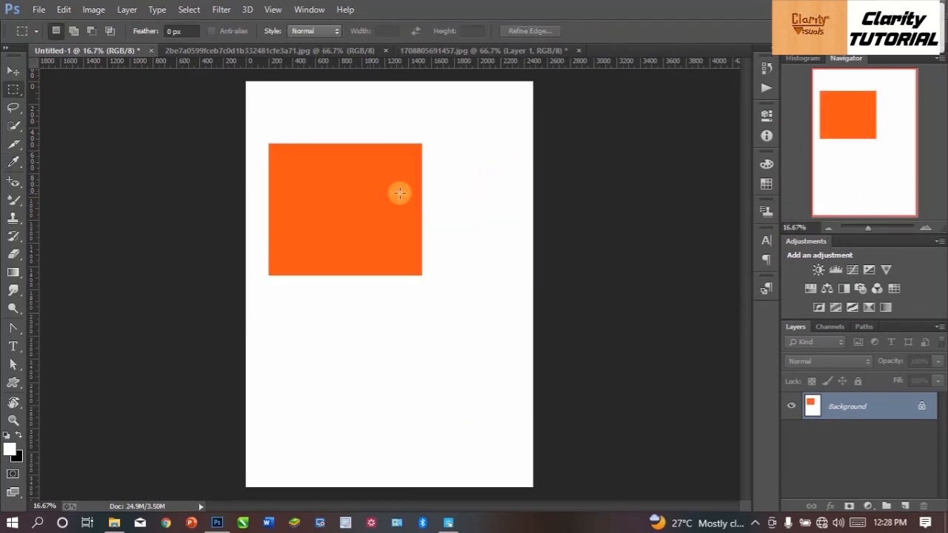
Step: Look over the Marquee tool variants, check the Lasso Tools entry in the Step 3 notes in iSpring Visuals, and return to Photoshop
{"action": "right_click", "coordinate": [14, 90]}
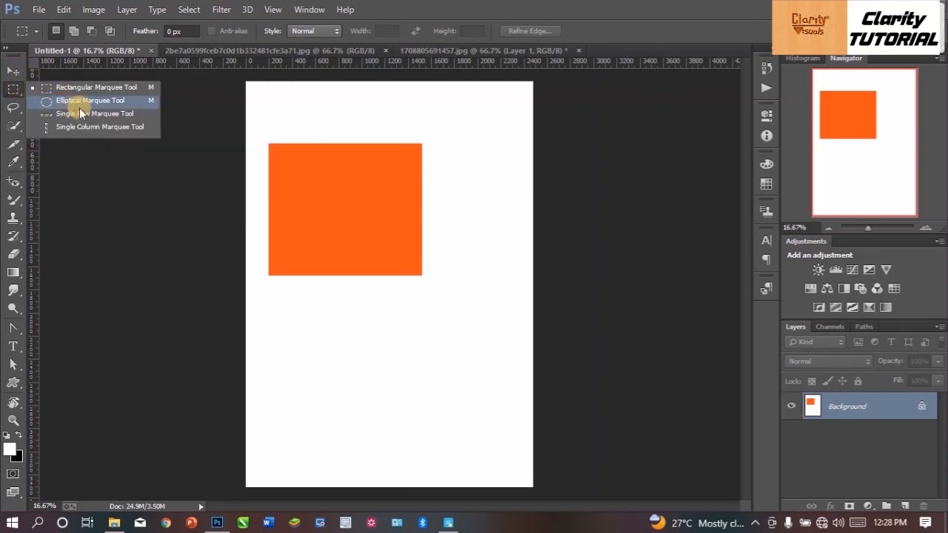
{"action": "left_click", "coordinate": [132, 129]}
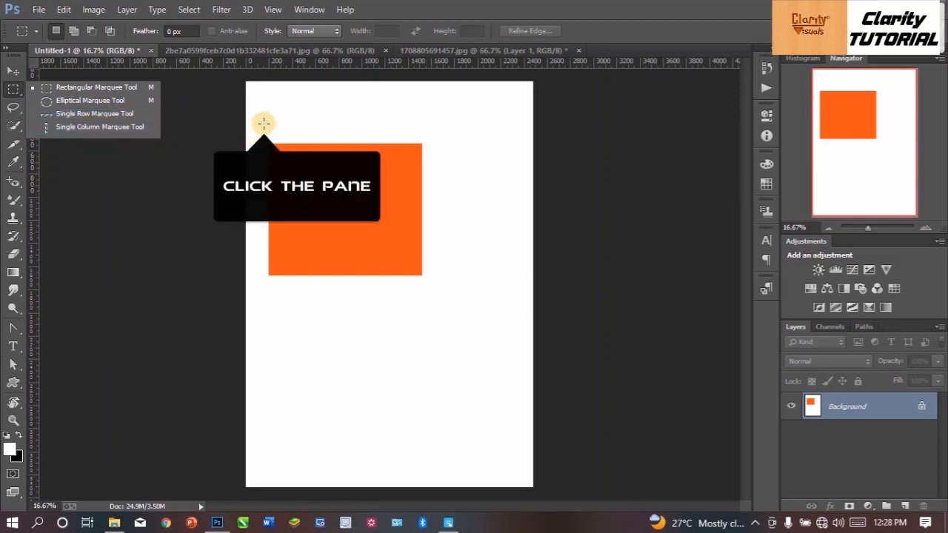
{"action": "left_click", "coordinate": [264, 124]}
{"action": "left_click", "coordinate": [16, 72]}
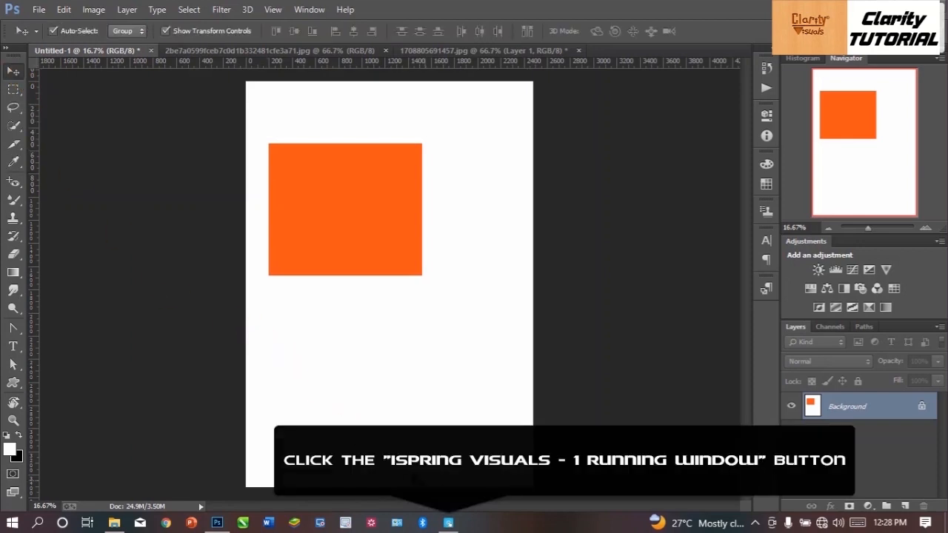
{"action": "left_click", "coordinate": [450, 524]}
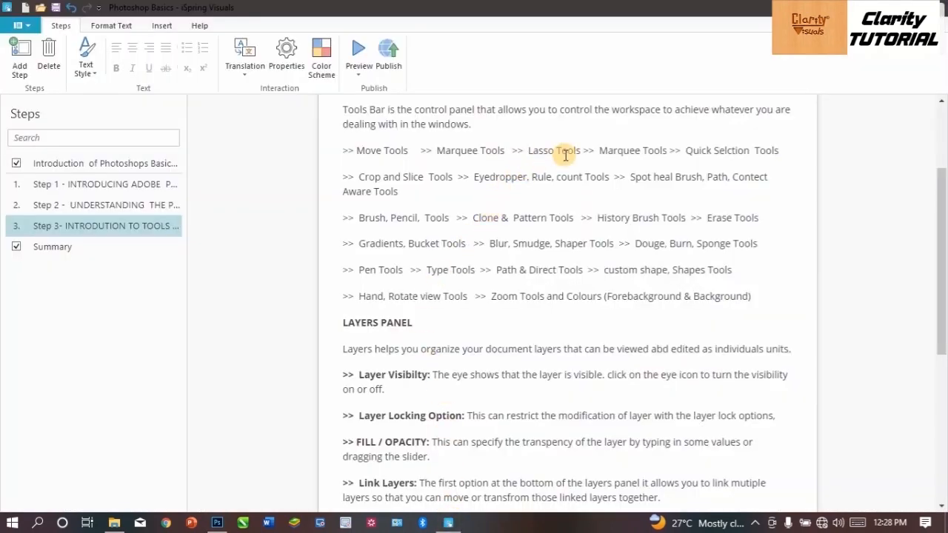
{"action": "left_click", "coordinate": [226, 520]}
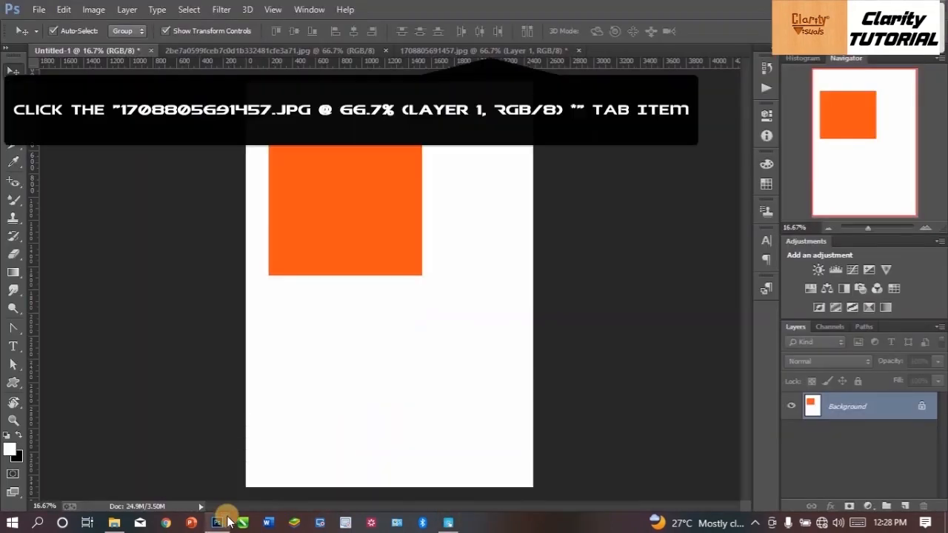
Step: In the 1708805691457.jpg document, show the Background layer and delete Layer 1
{"action": "left_click", "coordinate": [437, 50]}
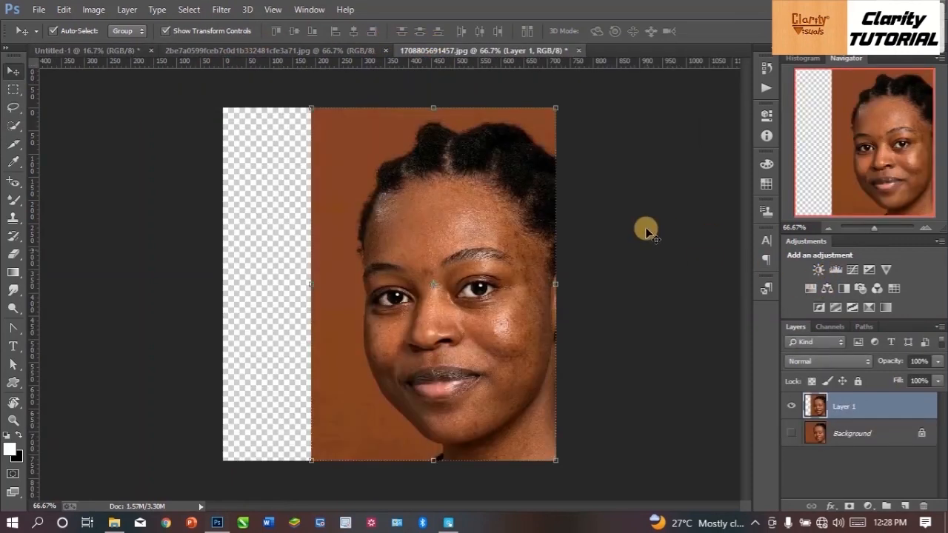
{"action": "left_click", "coordinate": [792, 433]}
{"action": "left_click_drag", "start_coordinate": [843, 407], "coordinate": [924, 506]}
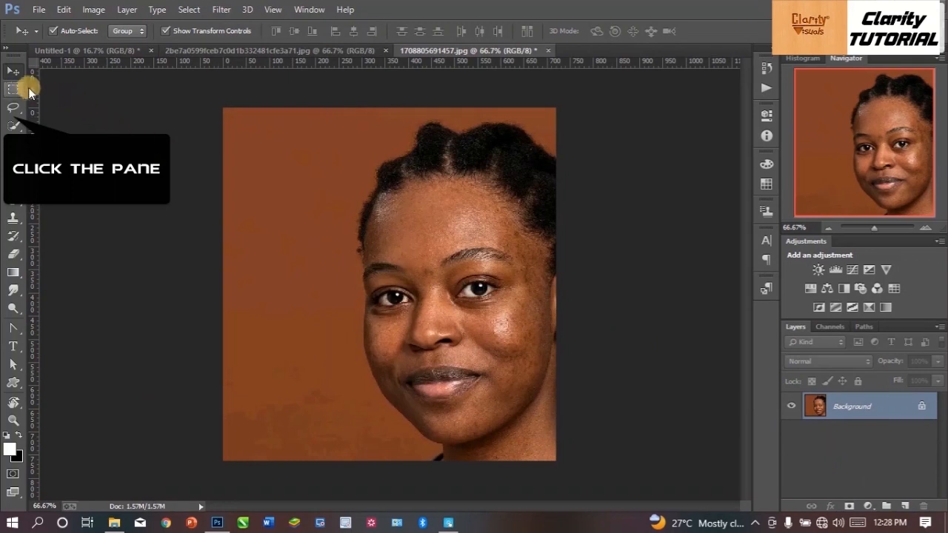
Step: Outline the woman's head freehand with the Lasso tool, copy it to a new layer and hide the Background layer
{"action": "left_click", "coordinate": [14, 109]}
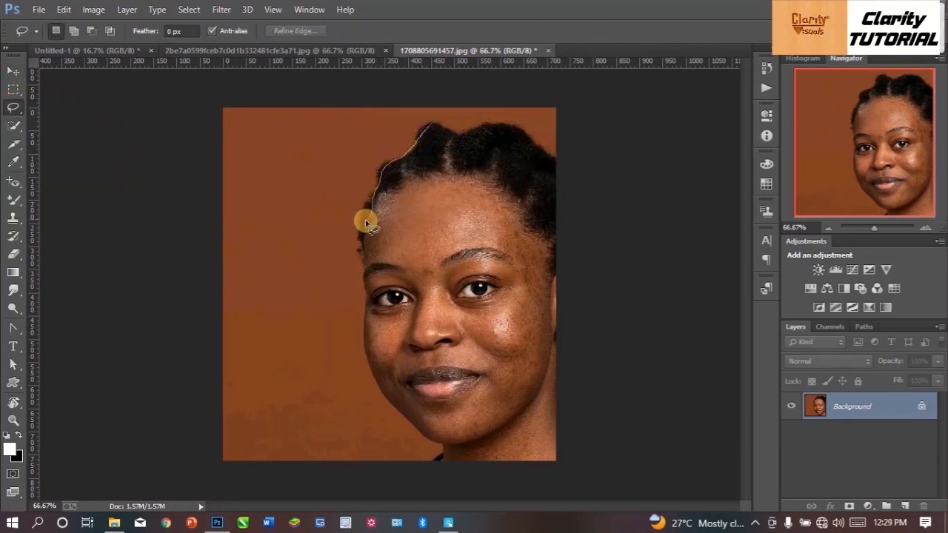
{"action": "left_click_drag", "start_coordinate": [363, 283], "coordinate": [364, 329]}
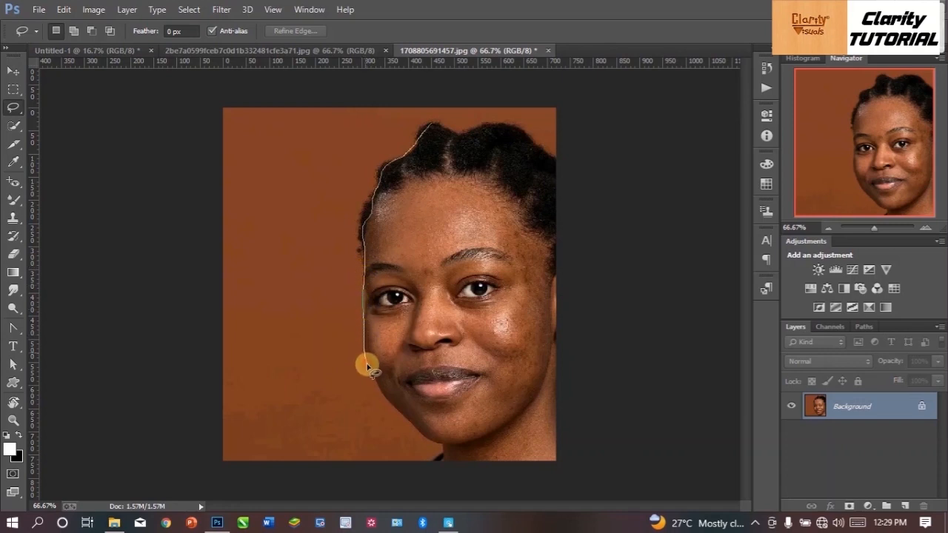
{"action": "mouse_move", "coordinate": [387, 399]}
{"action": "left_mouse_down"}
{"action": "mouse_move", "coordinate": [440, 447]}
{"action": "mouse_move", "coordinate": [417, 469]}
{"action": "mouse_move", "coordinate": [577, 243]}
{"action": "mouse_move", "coordinate": [540, 131]}
{"action": "mouse_move", "coordinate": [438, 124]}
{"action": "left_mouse_up"}
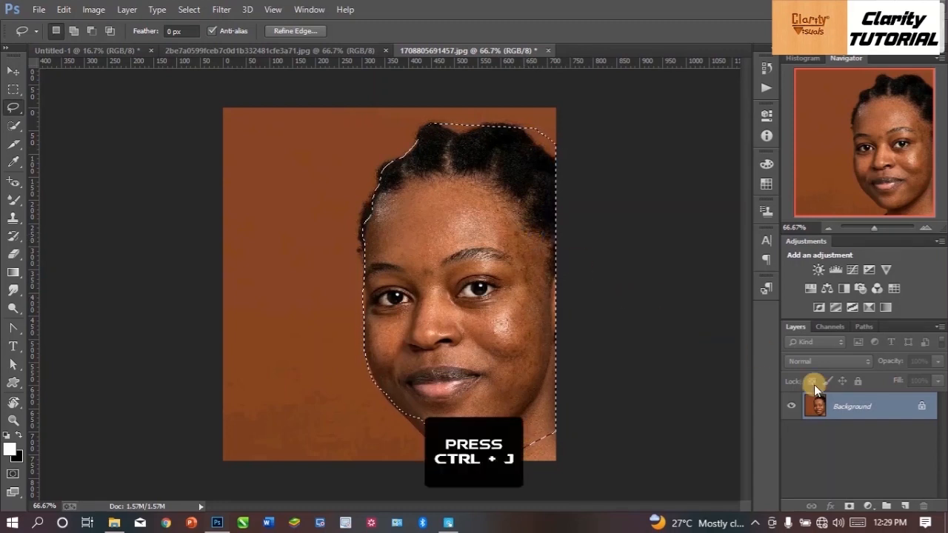
{"action": "key", "text": "ctrl+j"}
{"action": "left_click", "coordinate": [791, 434]}
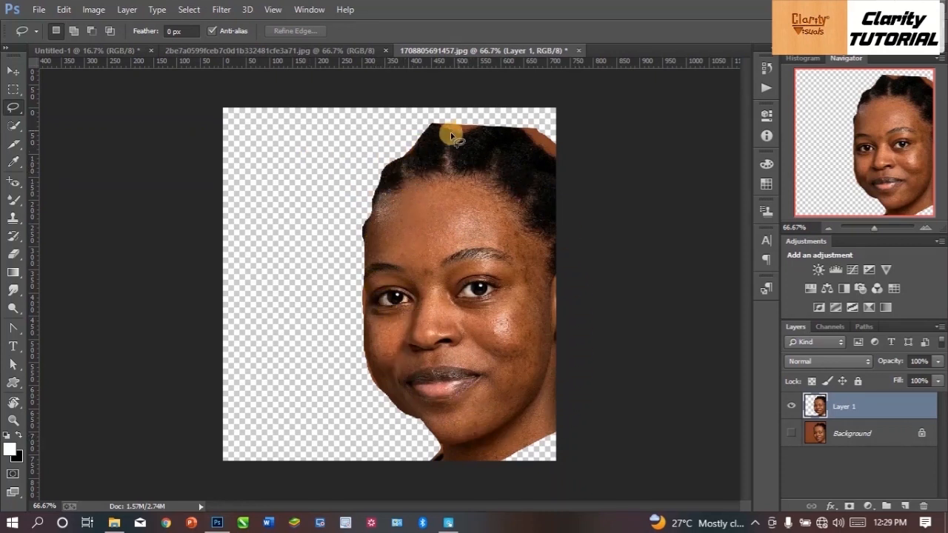
Step: Go through the lasso variants, activating the Polygonal Lasso, the Magnetic Lasso and the regular Lasso tool again
{"action": "right_click", "coordinate": [22, 111]}
{"action": "left_click", "coordinate": [51, 119]}
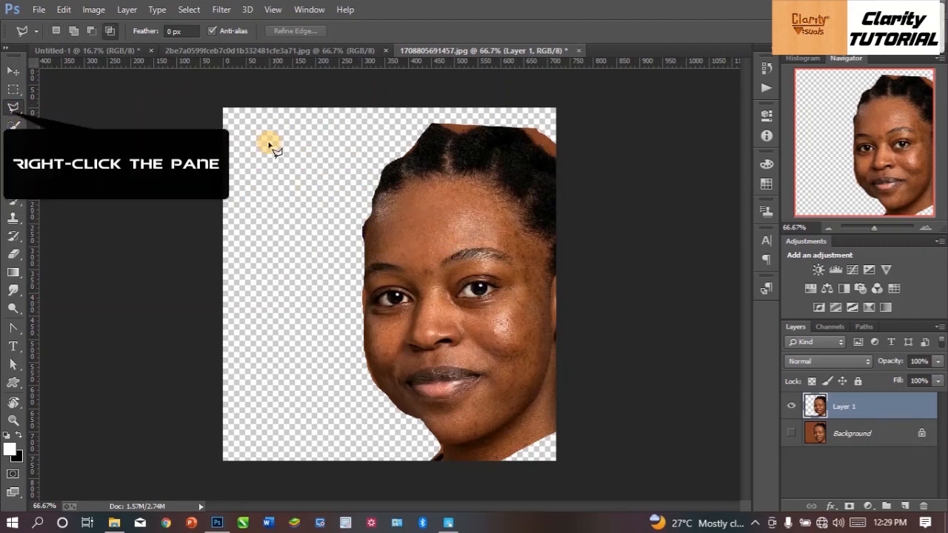
{"action": "right_click", "coordinate": [13, 108]}
{"action": "left_click", "coordinate": [60, 133]}
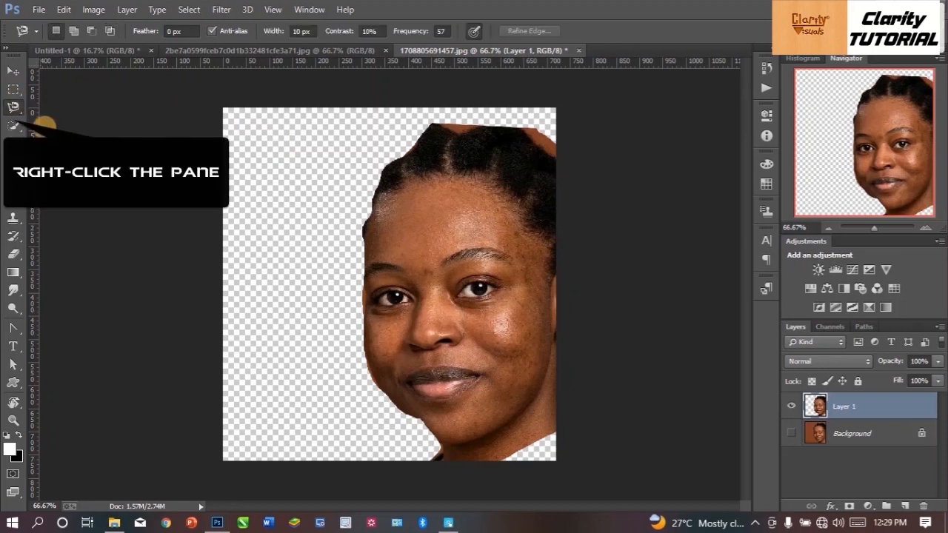
{"action": "right_click", "coordinate": [13, 108]}
{"action": "left_click", "coordinate": [44, 109]}
{"action": "right_click", "coordinate": [13, 107]}
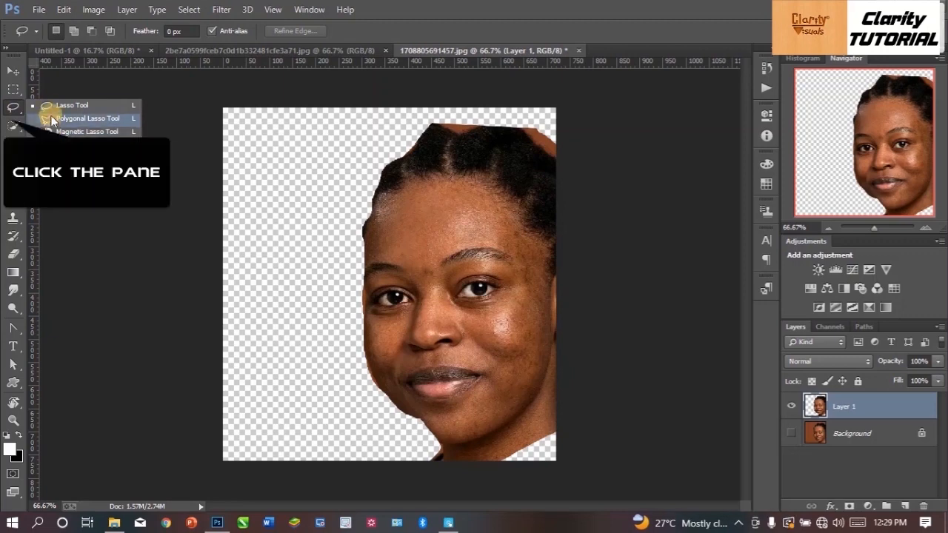
{"action": "left_click", "coordinate": [28, 108]}
Step: Activate the Move tool, look up the Quick Selection entry in the Step 3 notes in iSpring Visuals, and return to Photoshop
{"action": "left_click", "coordinate": [11, 70]}
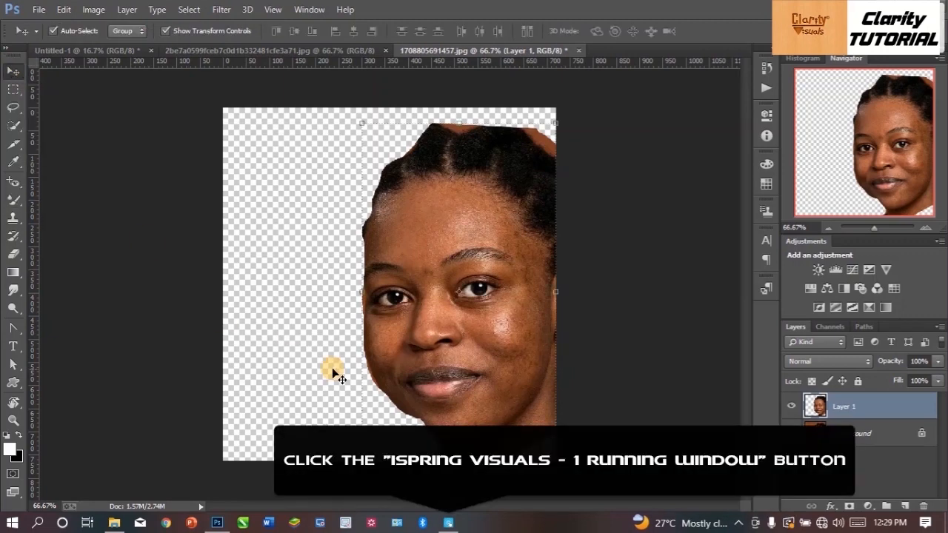
{"action": "left_click", "coordinate": [450, 523]}
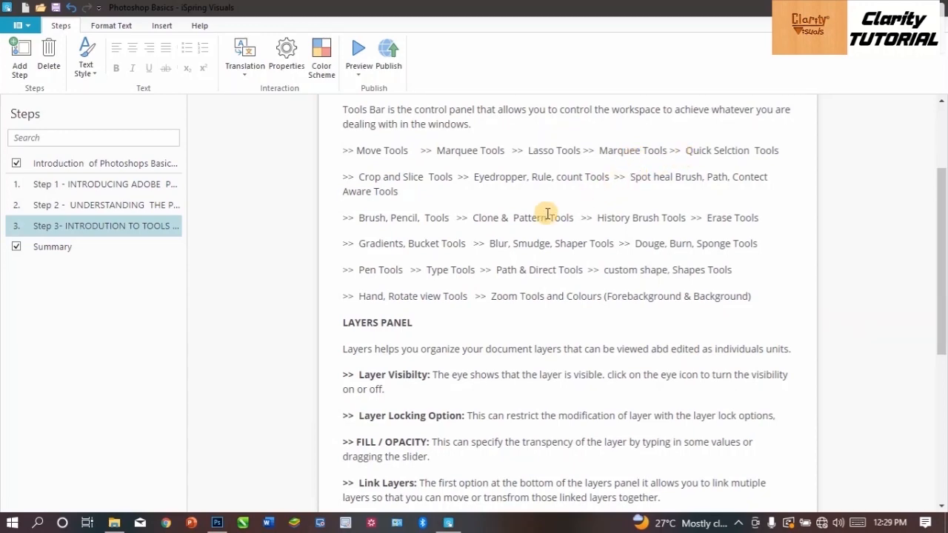
{"action": "left_click", "coordinate": [219, 522]}
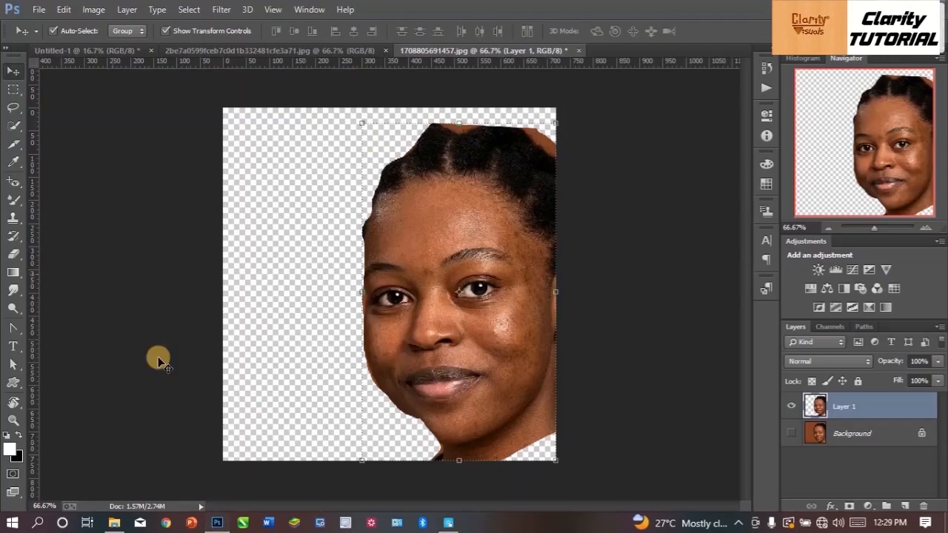
Step: Replace the lasso cutout layer with a Quick Selection of the woman's whole head and neck copied to a new layer
{"action": "left_click", "coordinate": [13, 123]}
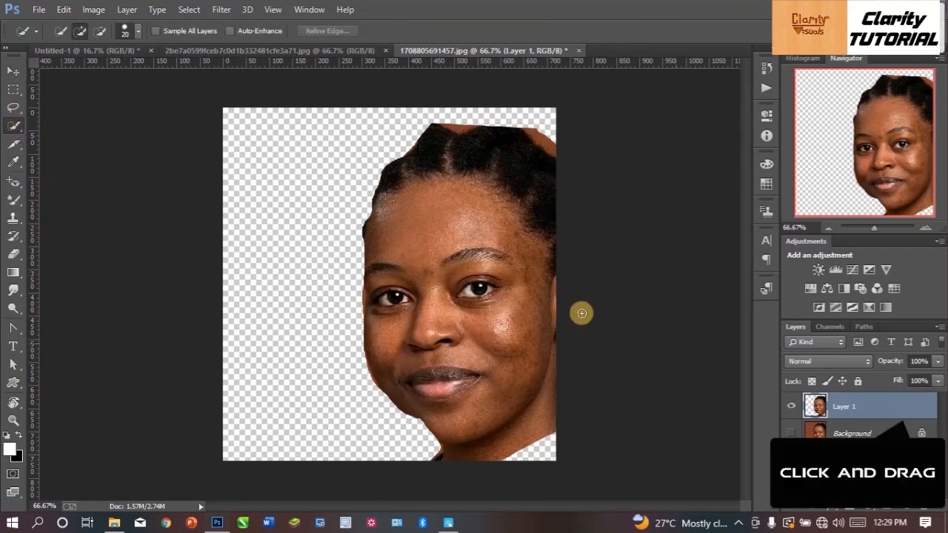
{"action": "left_click_drag", "start_coordinate": [903, 411], "coordinate": [924, 506]}
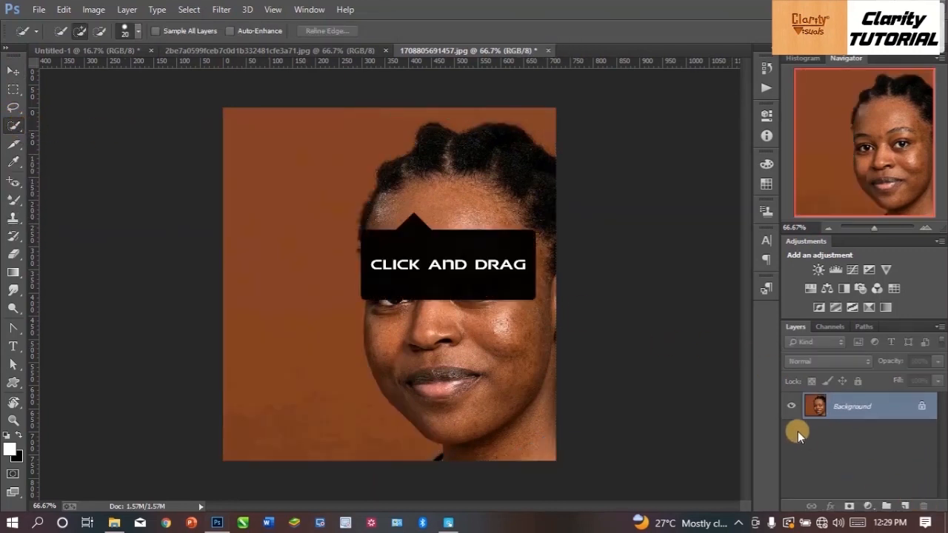
{"action": "mouse_move", "coordinate": [539, 287]}
{"action": "left_mouse_down"}
{"action": "mouse_move", "coordinate": [434, 239]}
{"action": "mouse_move", "coordinate": [529, 406]}
{"action": "mouse_move", "coordinate": [498, 417]}
{"action": "left_mouse_up"}
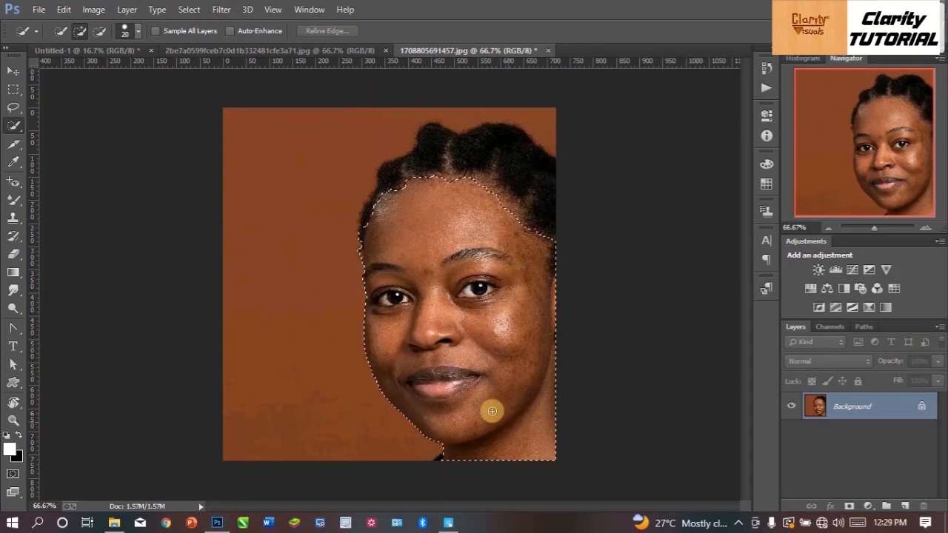
{"action": "mouse_move", "coordinate": [515, 255]}
{"action": "left_mouse_down"}
{"action": "mouse_move", "coordinate": [504, 182]}
{"action": "mouse_move", "coordinate": [487, 158]}
{"action": "mouse_move", "coordinate": [423, 169]}
{"action": "mouse_move", "coordinate": [416, 194]}
{"action": "left_mouse_up"}
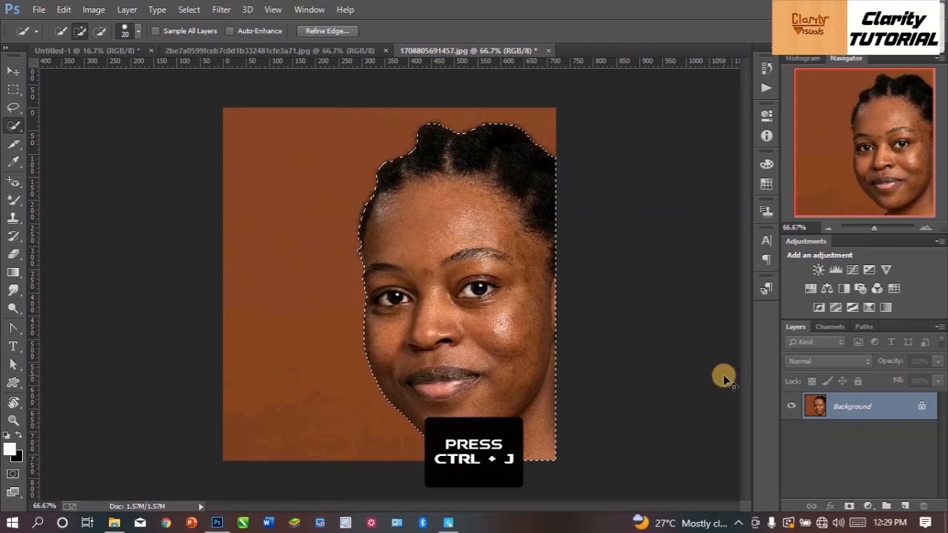
{"action": "key", "text": "ctrl+j"}
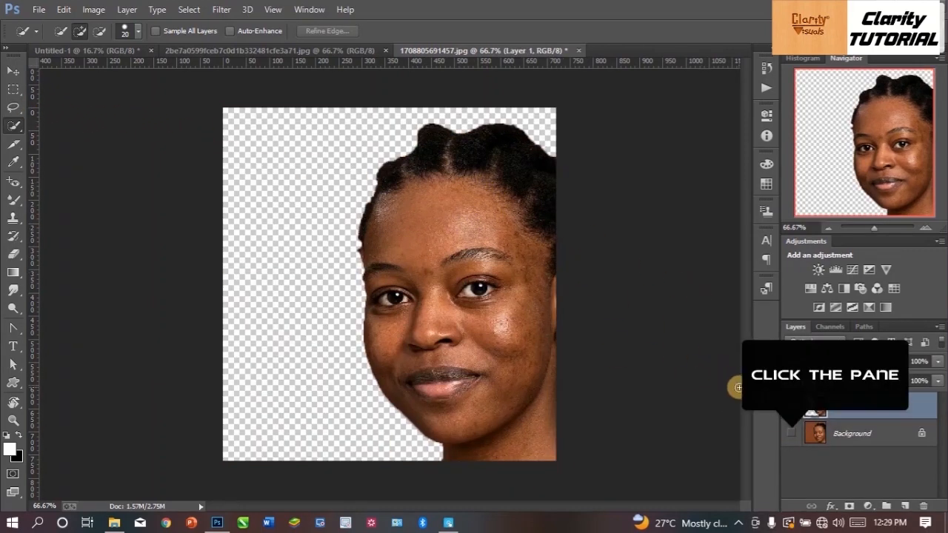
Step: Show the Background layer and delete the layer holding the Quick Selection cutout
{"action": "left_click", "coordinate": [788, 434]}
{"action": "left_click_drag", "start_coordinate": [852, 406], "coordinate": [924, 505]}
Step: Compare the Quick Selection and Magic Wand variants with the Lasso, Polygonal Lasso and Magnetic Lasso variants
{"action": "right_click", "coordinate": [15, 122]}
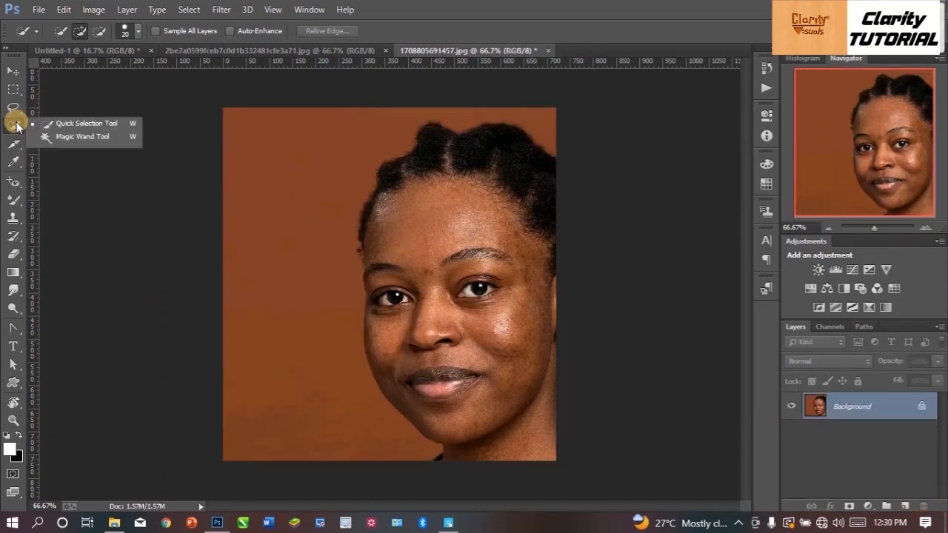
{"action": "left_click", "coordinate": [15, 127]}
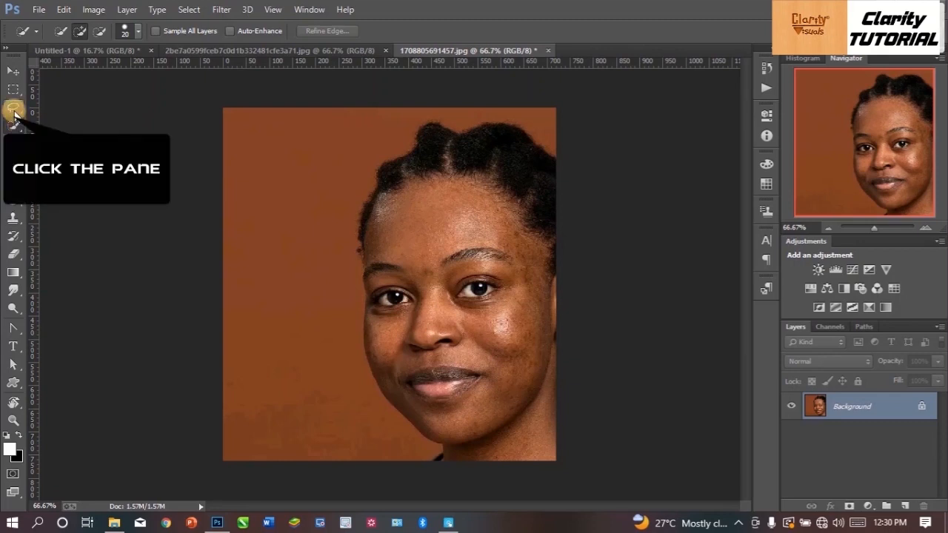
{"action": "left_click", "coordinate": [15, 109]}
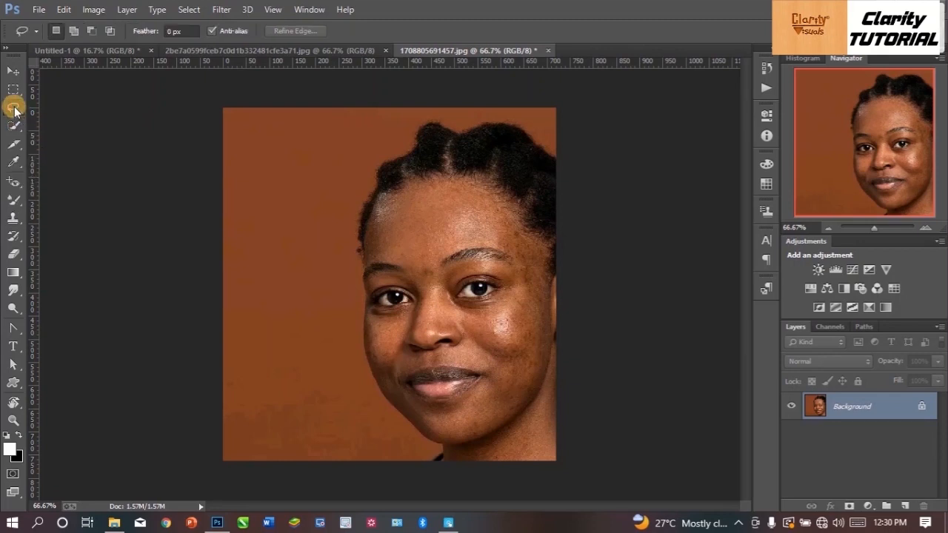
{"action": "right_click", "coordinate": [15, 109]}
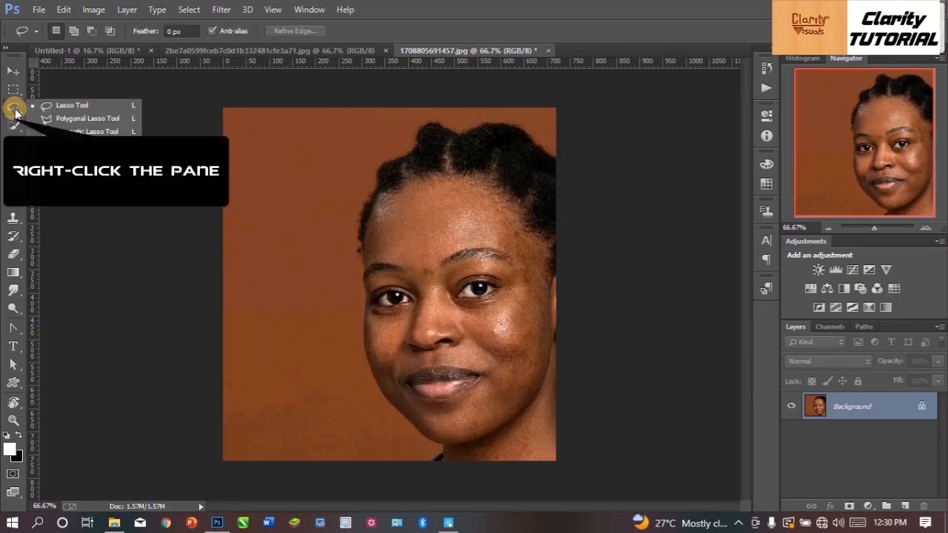
{"action": "left_click", "coordinate": [15, 111]}
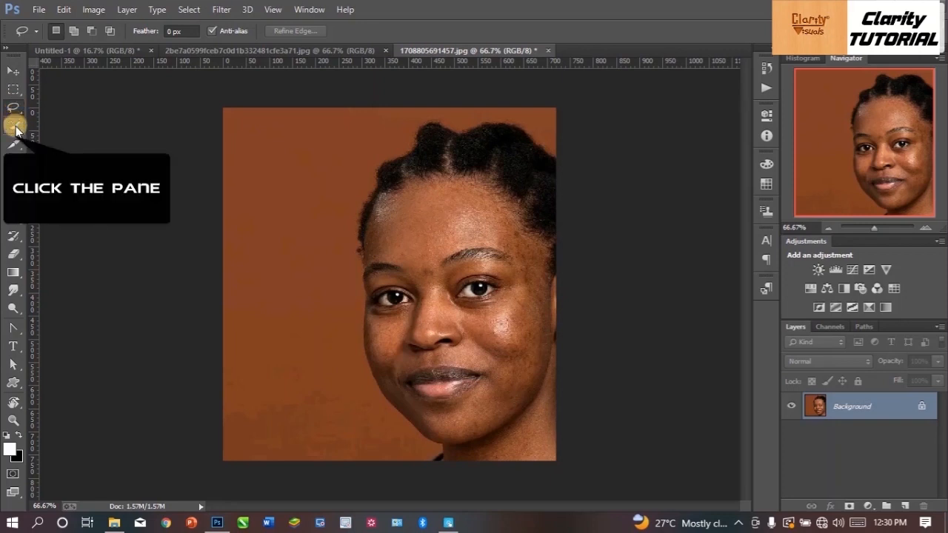
{"action": "left_click", "coordinate": [16, 128]}
{"action": "left_click", "coordinate": [16, 110]}
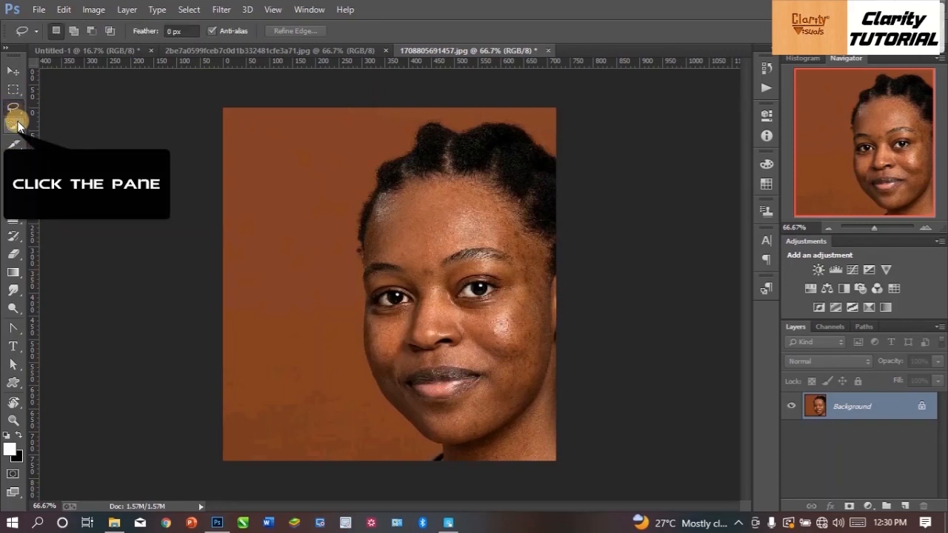
{"action": "left_click", "coordinate": [16, 126]}
{"action": "right_click", "coordinate": [16, 126]}
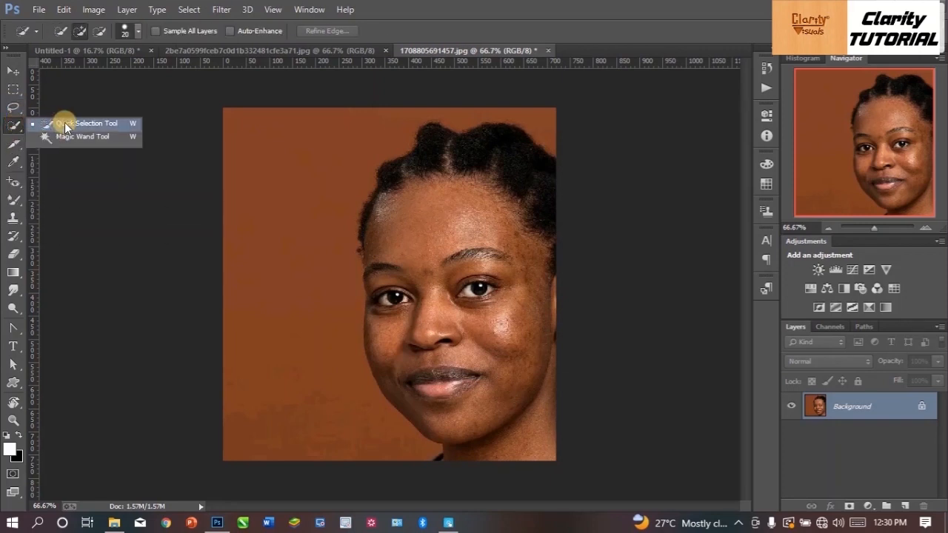
{"action": "left_click", "coordinate": [13, 109]}
{"action": "right_click", "coordinate": [14, 109]}
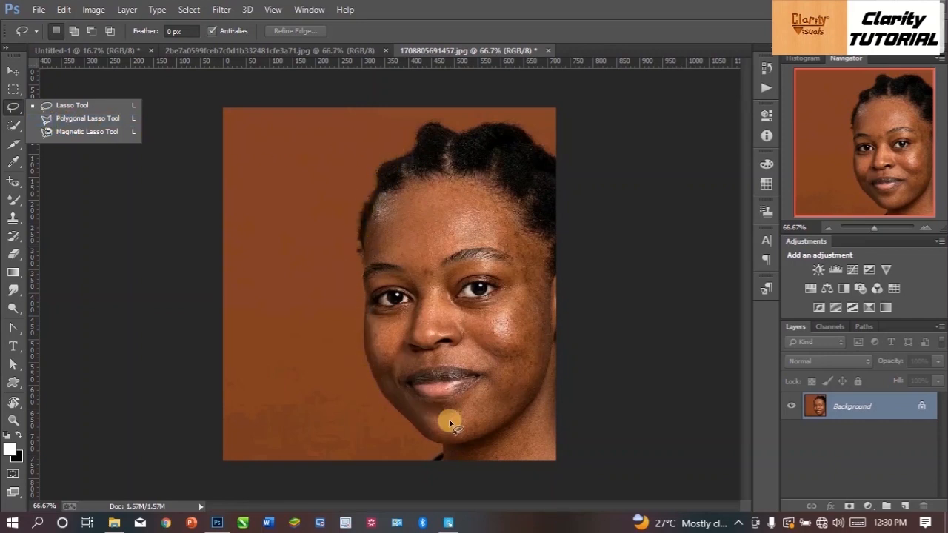
Step: Activate the Move tool, check the Crop and Slice Tools entry in the iSpring Visuals notes, and switch back to Photoshop
{"action": "left_click", "coordinate": [11, 71]}
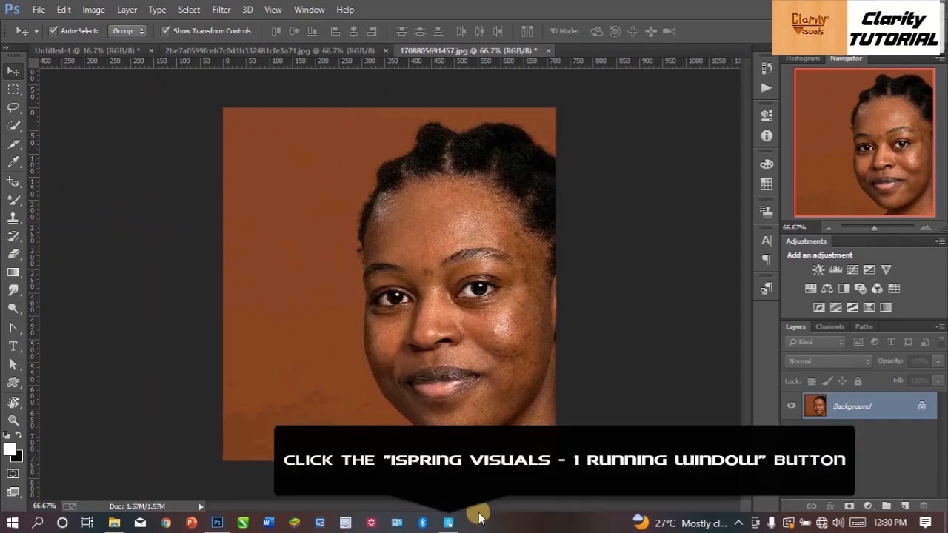
{"action": "left_click", "coordinate": [448, 523]}
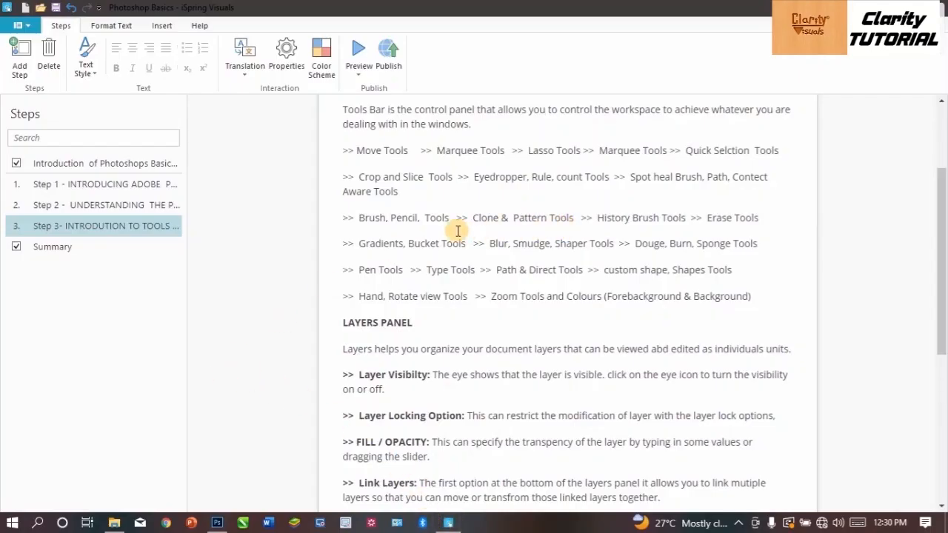
{"action": "left_click", "coordinate": [217, 523]}
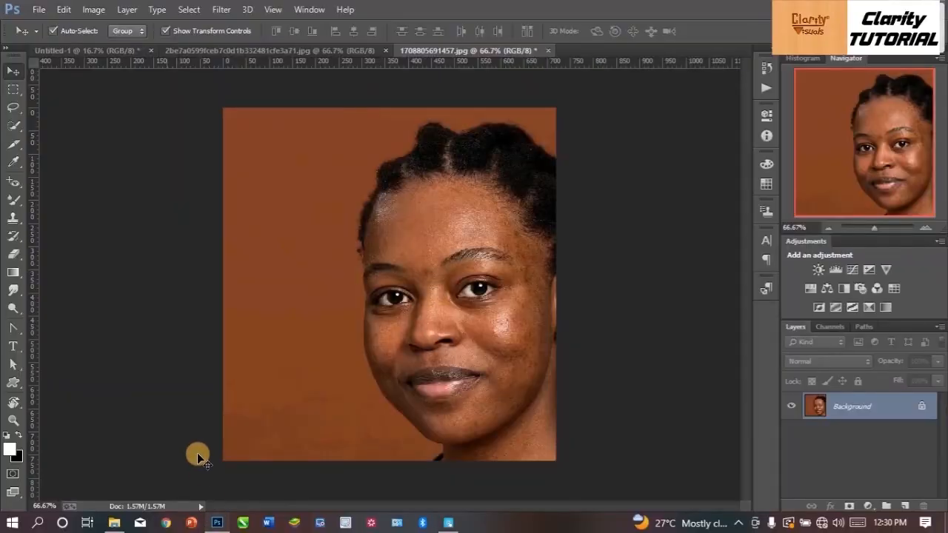
Step: Activate the Crop tool on the portrait and reduce its 5:7 crop frame to the woman's hair, forehead and eyes
{"action": "right_click", "coordinate": [13, 143]}
{"action": "left_click", "coordinate": [72, 147]}
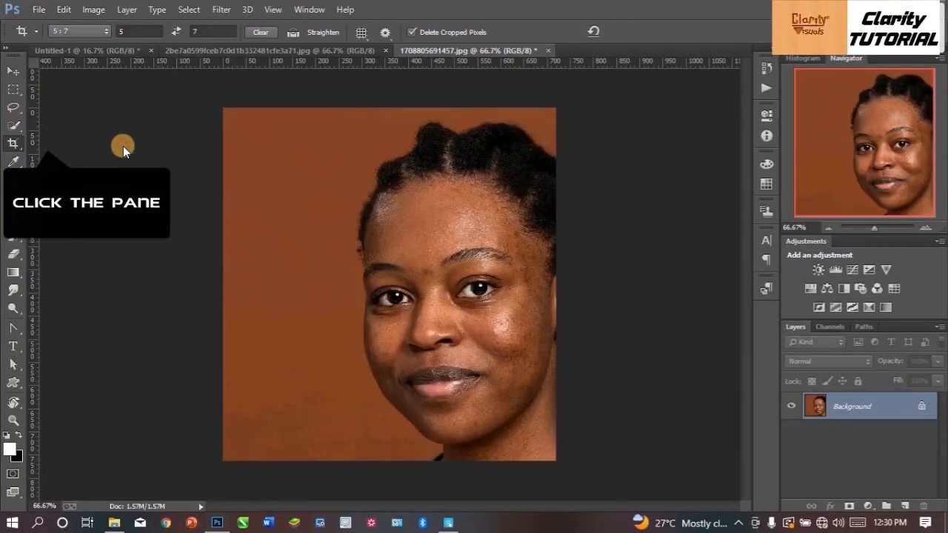
{"action": "left_click", "coordinate": [433, 191]}
{"action": "left_click_drag", "start_coordinate": [433, 191], "coordinate": [454, 191]}
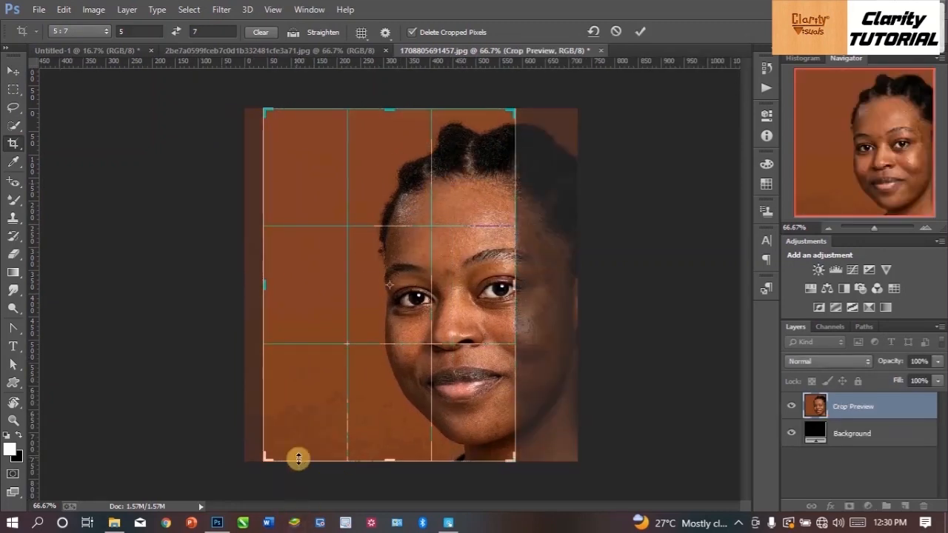
{"action": "left_click_drag", "start_coordinate": [268, 461], "coordinate": [333, 385]}
Step: Set the crop ratio to 5:5, center the frame on the woman's forehead and eyes, and apply the crop
{"action": "left_click", "coordinate": [197, 31]}
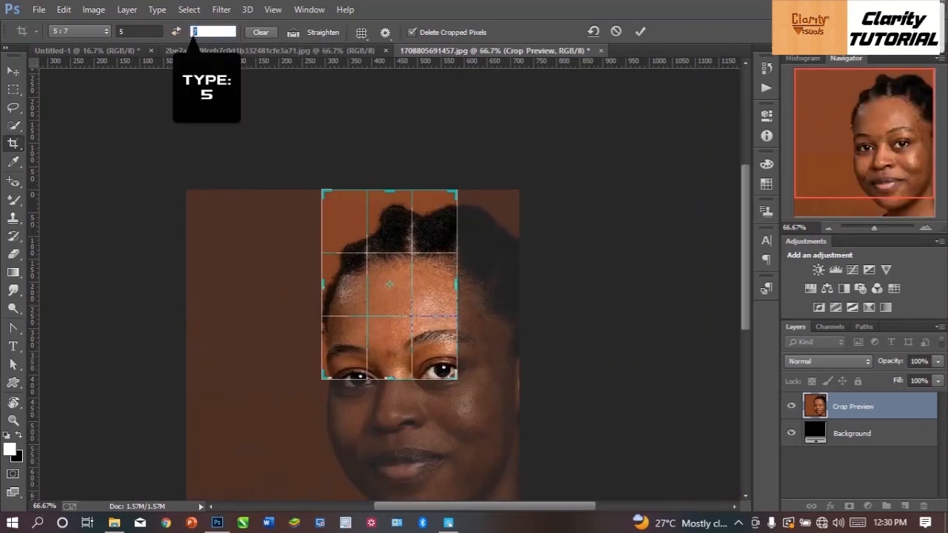
{"action": "type", "text": "5"}
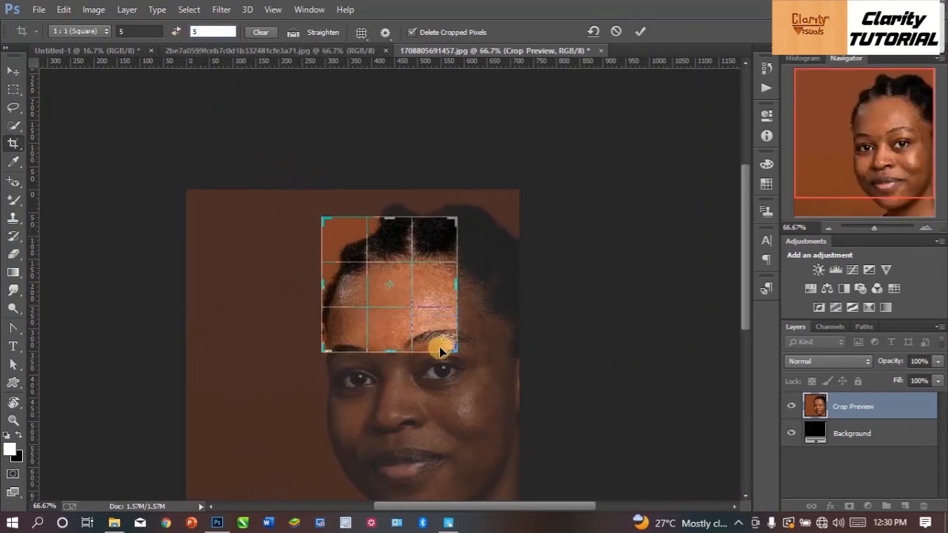
{"action": "left_click_drag", "start_coordinate": [449, 344], "coordinate": [436, 281]}
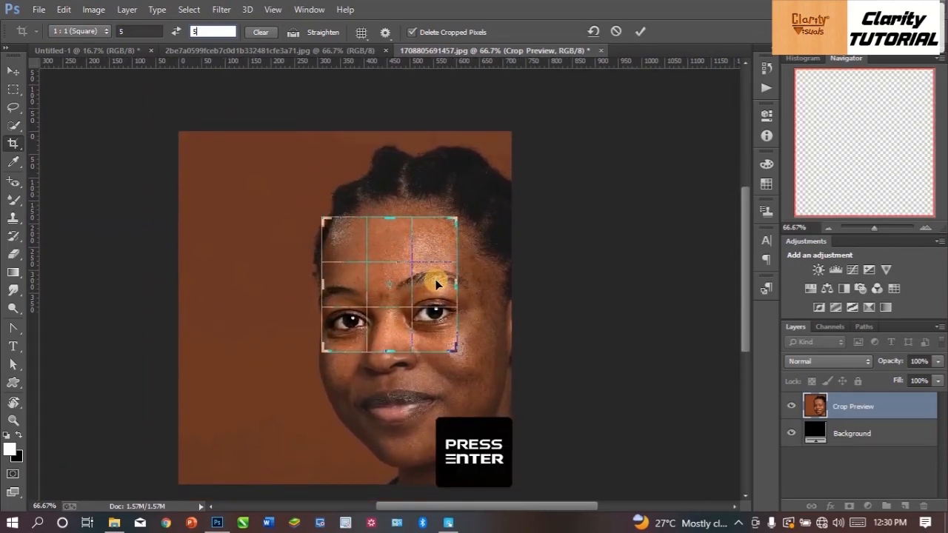
{"action": "left_click", "coordinate": [642, 33]}
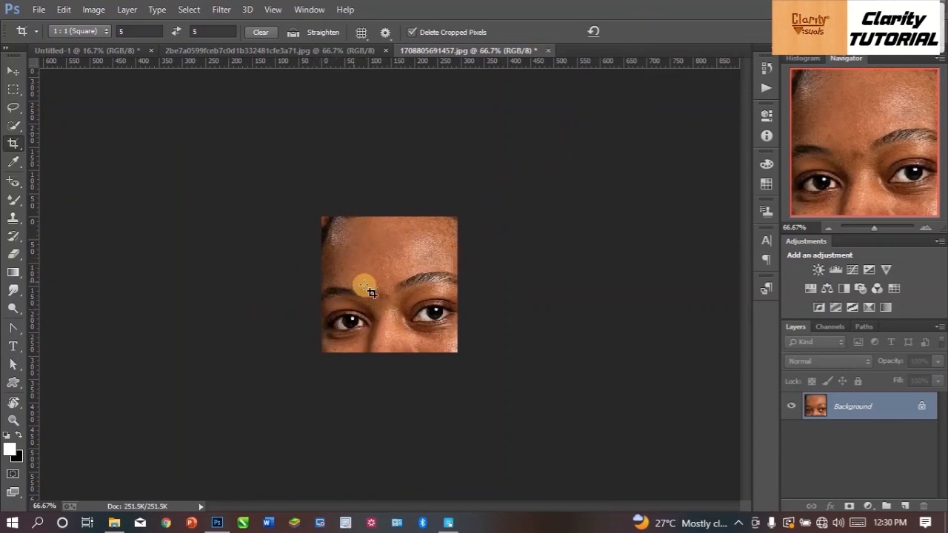
Step: Look at the Crop tool variants, activate the Move tool, check the iSpring Visuals tool list, and switch back to Photoshop
{"action": "right_click", "coordinate": [15, 143]}
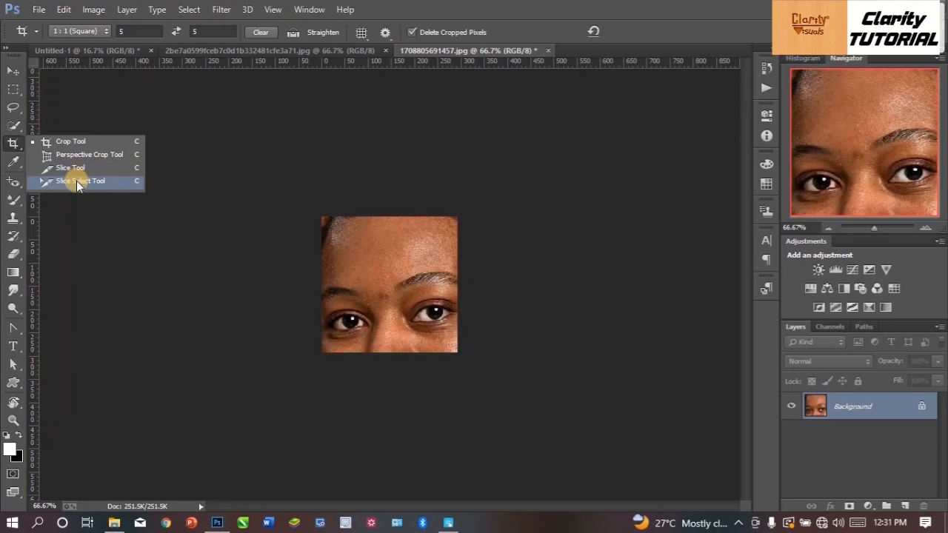
{"action": "left_click", "coordinate": [13, 69]}
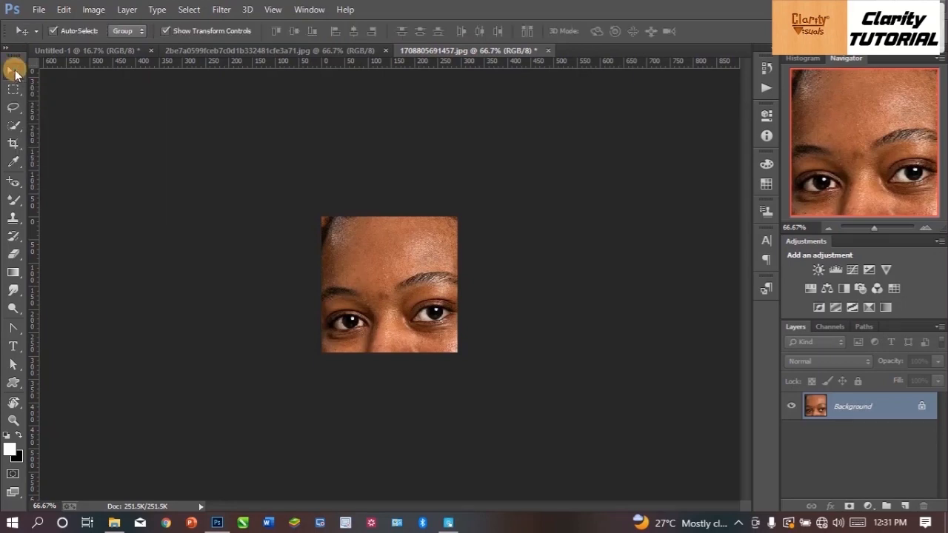
{"action": "left_click", "coordinate": [445, 524]}
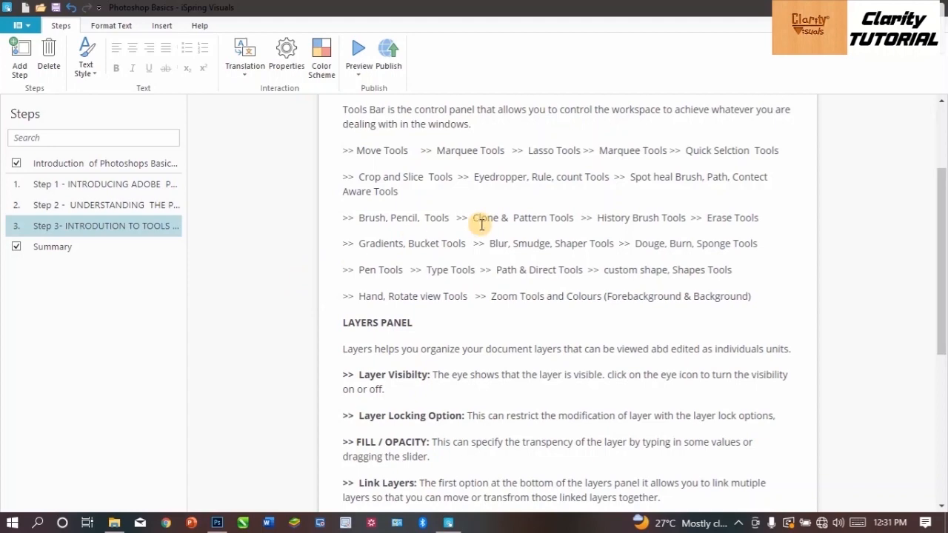
{"action": "left_click", "coordinate": [216, 523]}
Step: Open the Untitled-1 document and step back through its history to the black rectangle on its own layer
{"action": "left_click", "coordinate": [119, 49]}
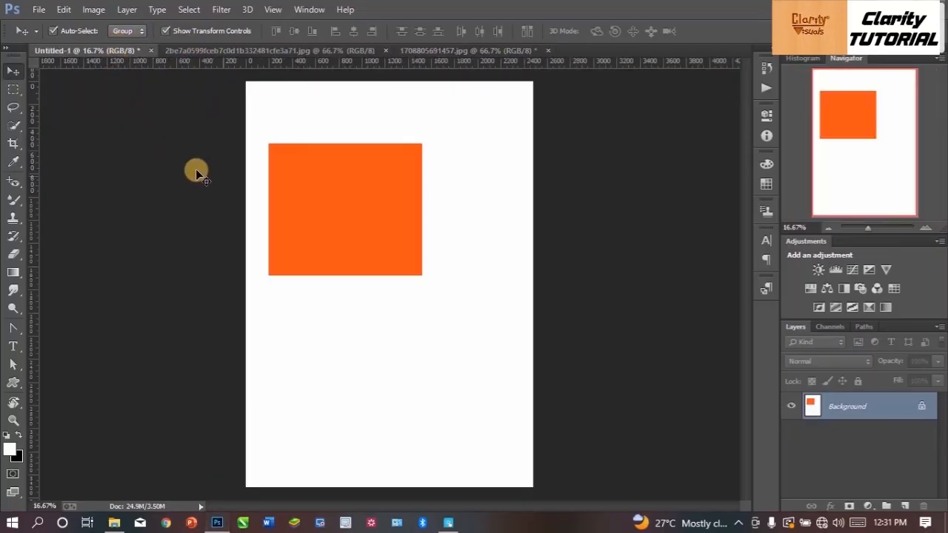
{"action": "left_click_drag", "start_coordinate": [297, 161], "coordinate": [335, 168]}
{"action": "left_click", "coordinate": [486, 210]}
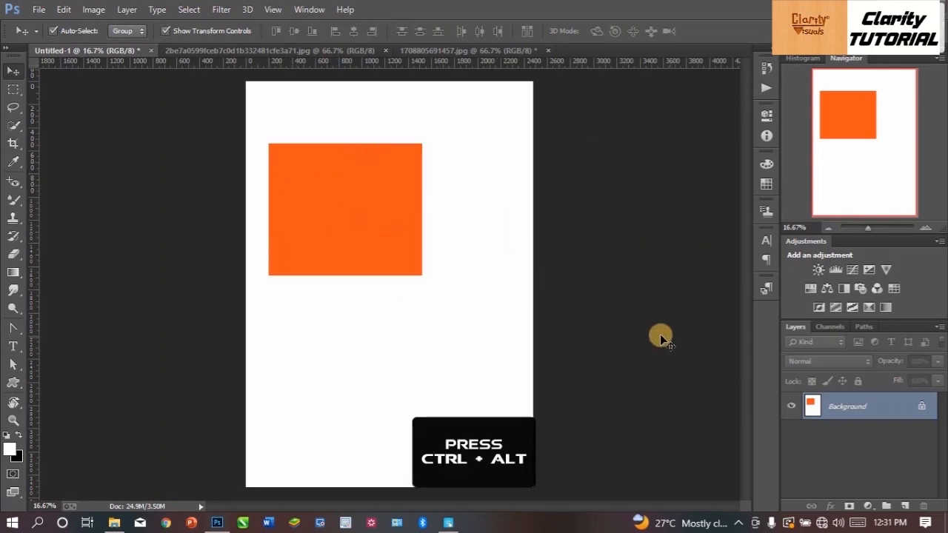
{"action": "key", "text": "ctrl+alt+z"}
{"action": "key", "text": "ctrl+alt+z"}
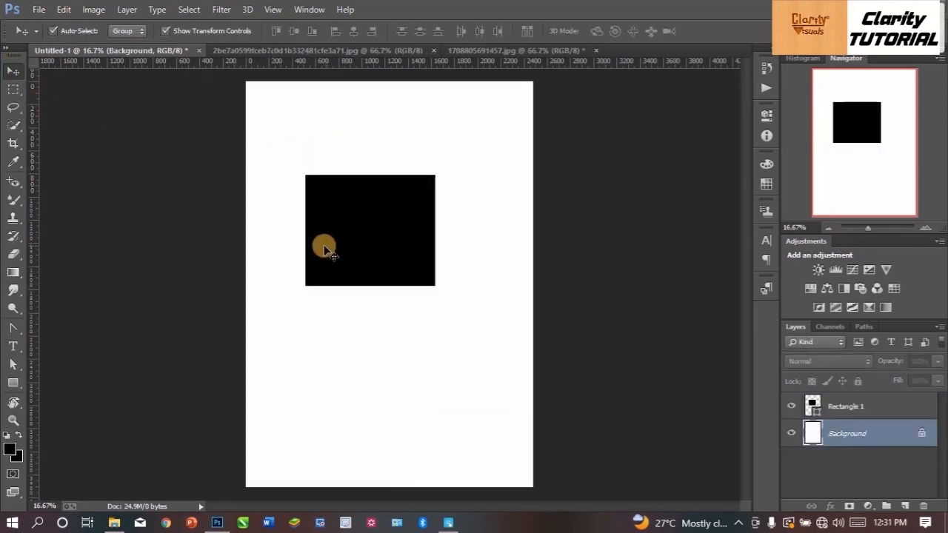
Step: Duplicate the black rectangle to a spot below the original and recolor the copy red
{"action": "left_click", "coordinate": [842, 406]}
{"action": "left_click_drag", "start_coordinate": [410, 268], "coordinate": [438, 383]}
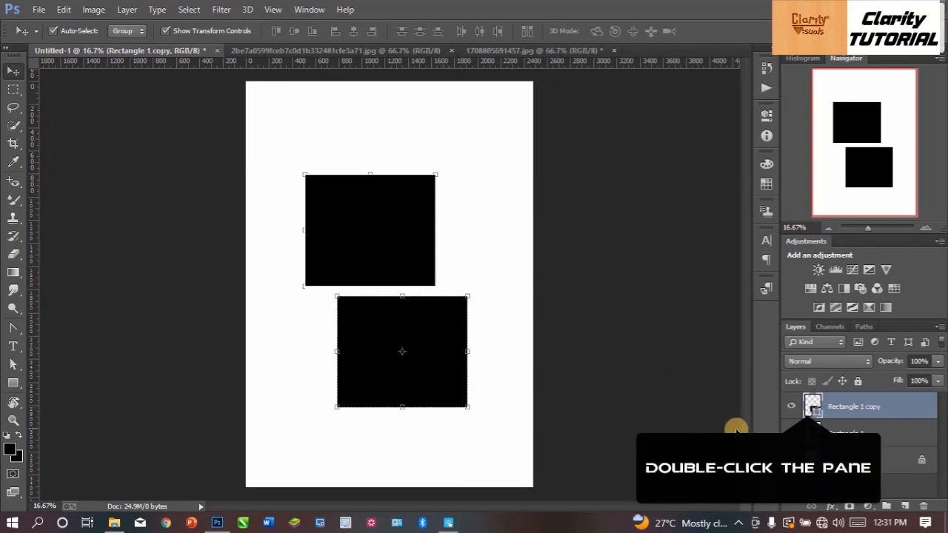
{"action": "double_click", "coordinate": [808, 408]}
{"action": "left_click_drag", "start_coordinate": [723, 227], "coordinate": [765, 116]}
{"action": "left_click", "coordinate": [918, 99]}
Step: Recolor the original black rectangle bright orange
{"action": "left_click", "coordinate": [410, 211]}
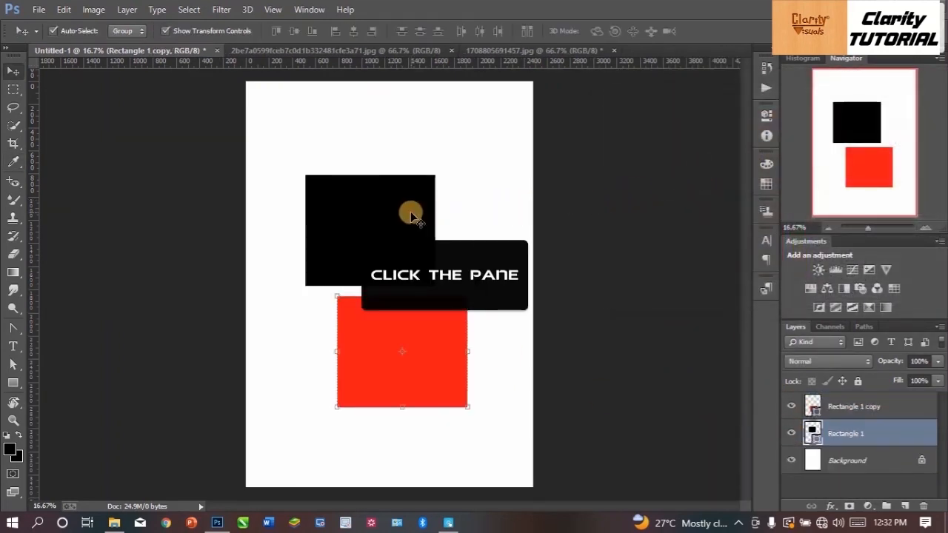
{"action": "double_click", "coordinate": [813, 433]}
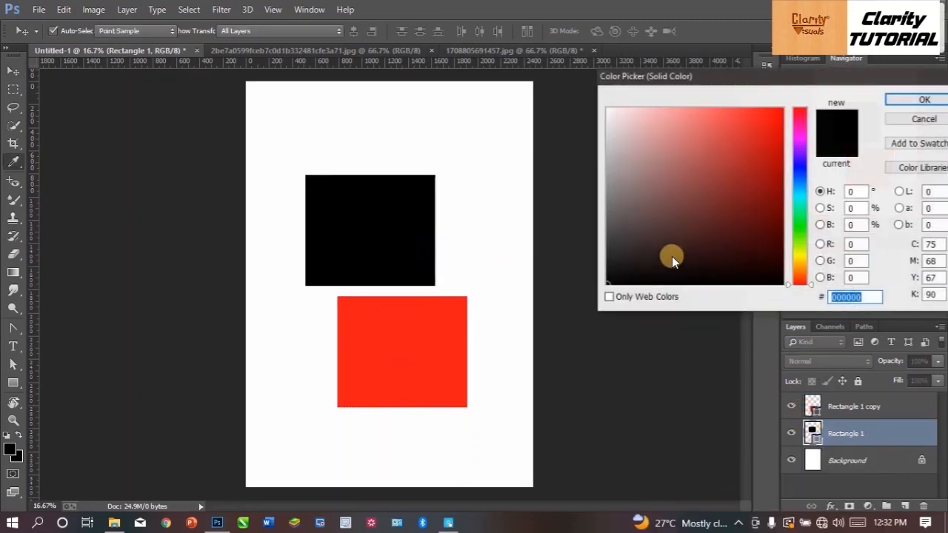
{"action": "left_click", "coordinate": [800, 275]}
{"action": "left_click", "coordinate": [776, 109]}
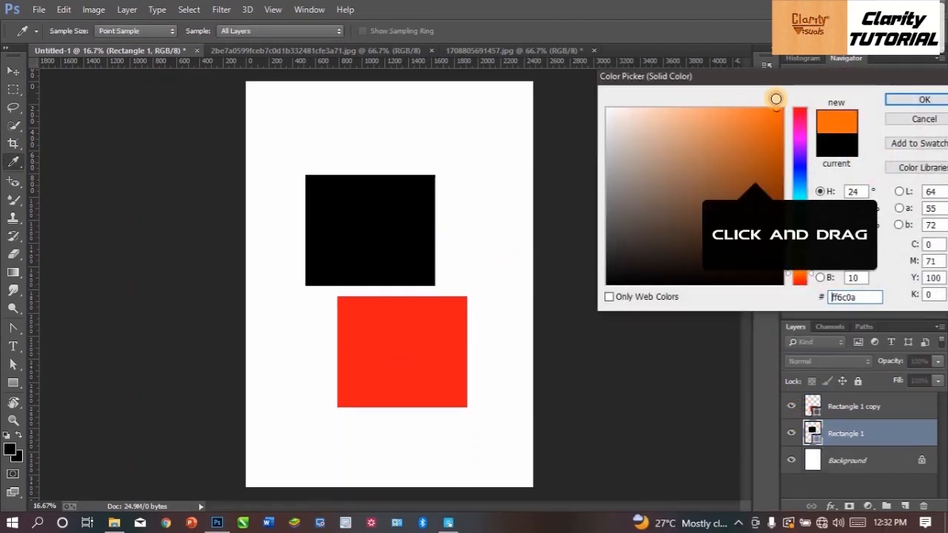
{"action": "left_click", "coordinate": [905, 98]}
{"action": "key", "text": "v"}
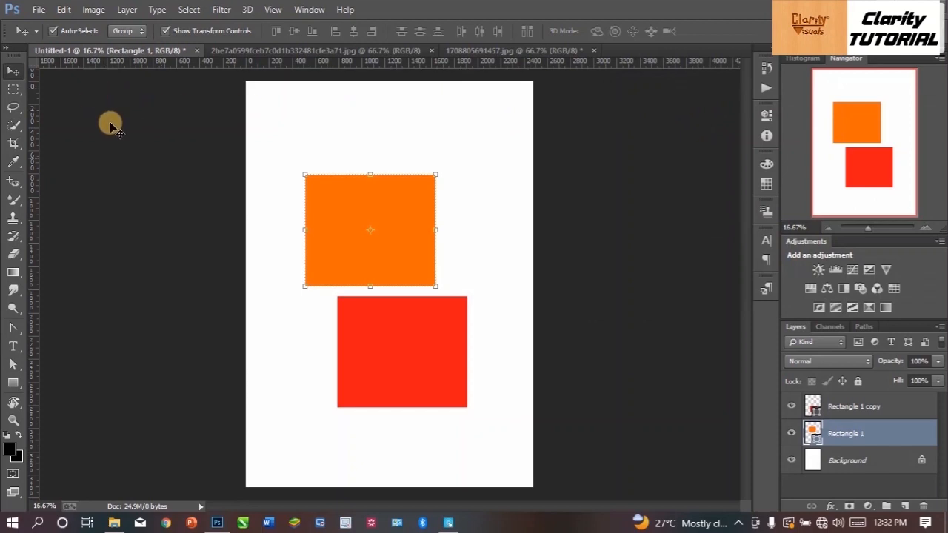
Step: Fill the red rectangle with the orange sampled from the upper rectangle, and align it flush directly beneath that rectangle
{"action": "key", "text": "i"}
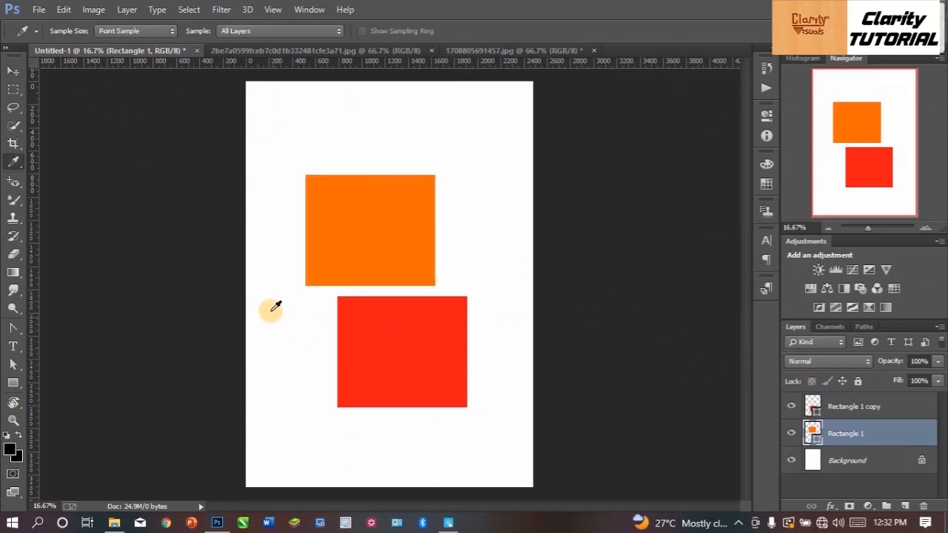
{"action": "left_click", "coordinate": [408, 267]}
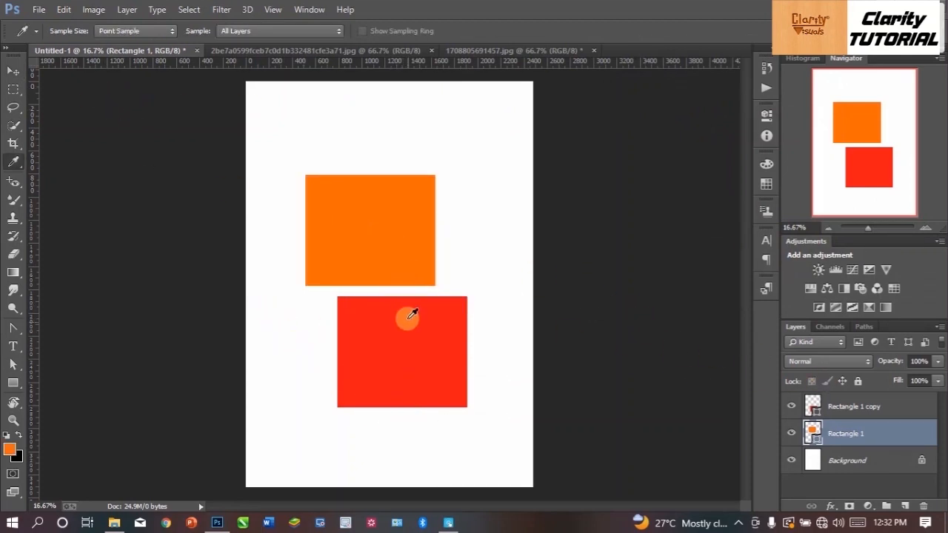
{"action": "left_click", "coordinate": [845, 406]}
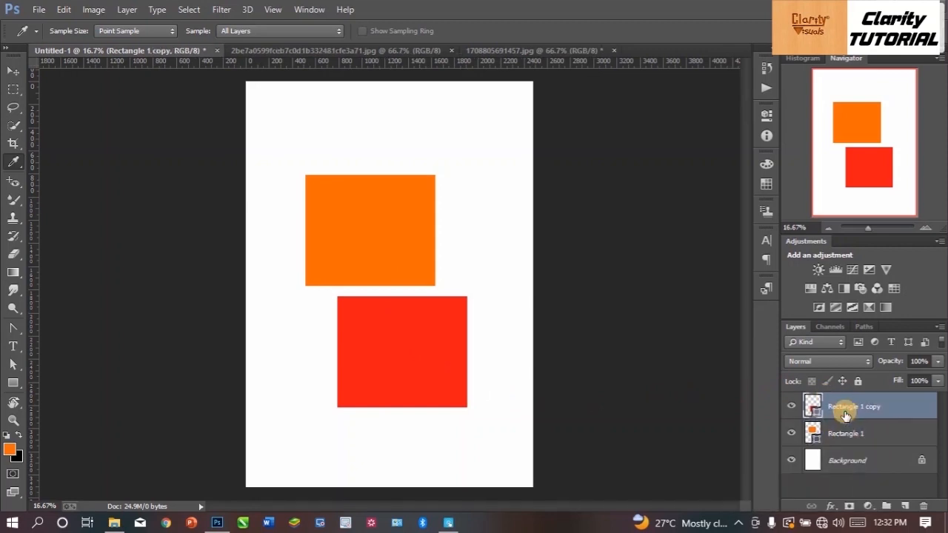
{"action": "key", "text": "ctrl+z"}
{"action": "key", "text": "ctrl+z"}
{"action": "key", "text": "alt+BackSpace"}
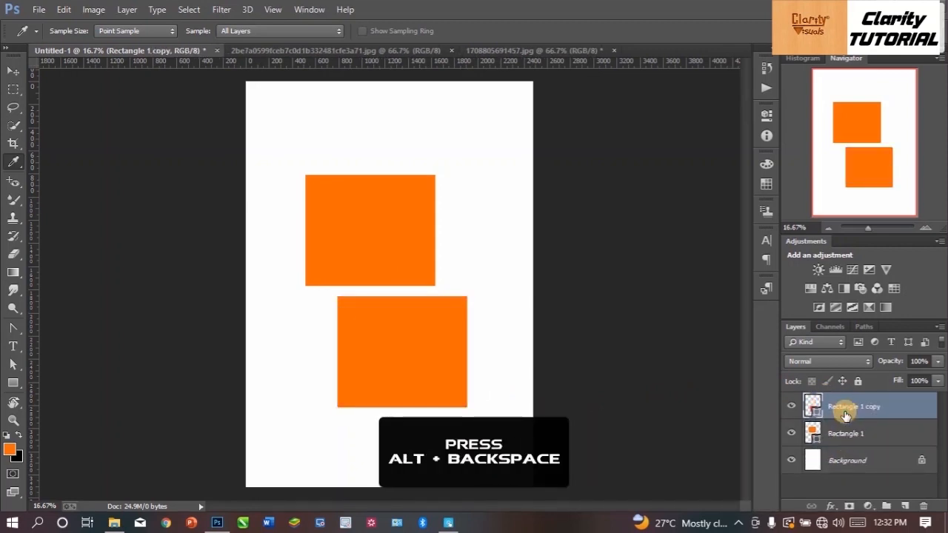
{"action": "left_click", "coordinate": [12, 72]}
{"action": "left_click_drag", "start_coordinate": [425, 329], "coordinate": [360, 313]}
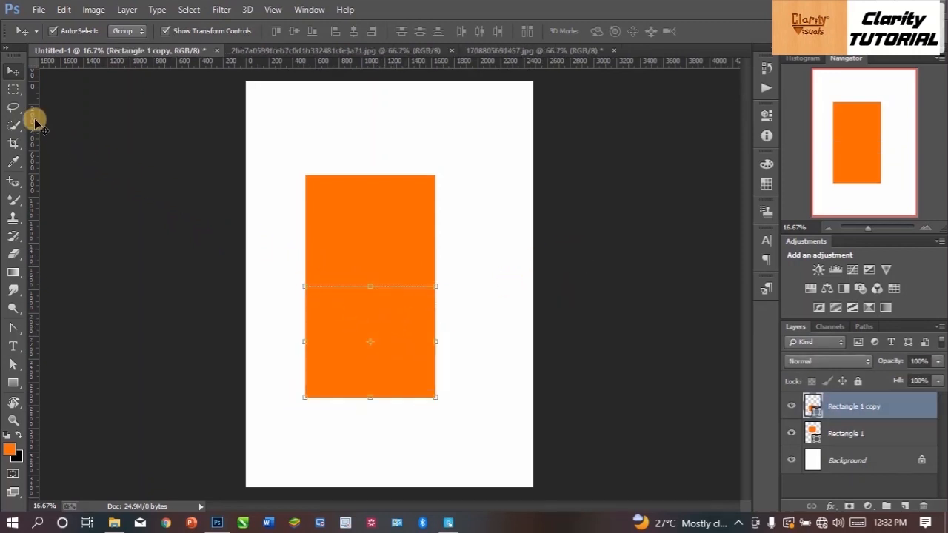
Step: Review the variants grouped under the Eyedropper, Lasso, Marquee and Crop tools, then return to the Move tool and deselect the layer
{"action": "left_click", "coordinate": [13, 162]}
{"action": "right_click", "coordinate": [14, 162]}
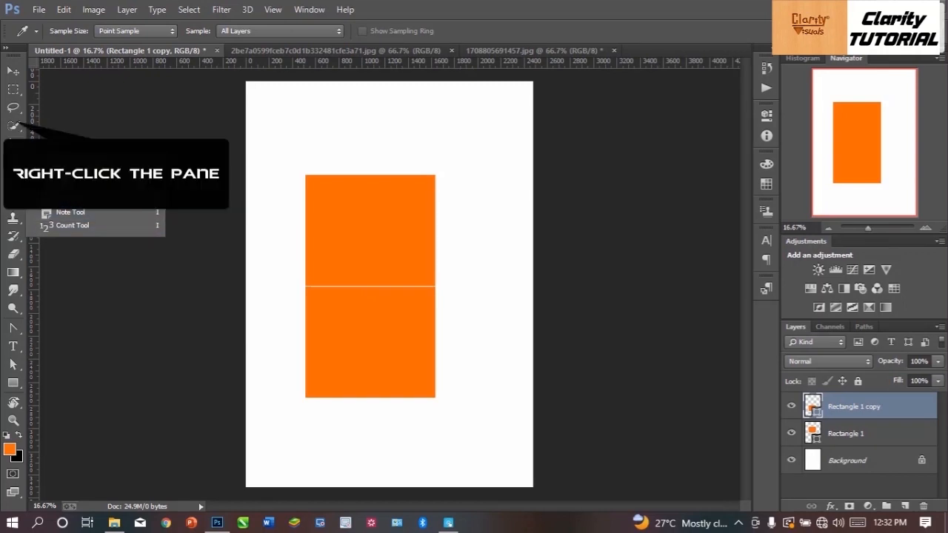
{"action": "left_click", "coordinate": [13, 109]}
{"action": "right_click", "coordinate": [14, 109]}
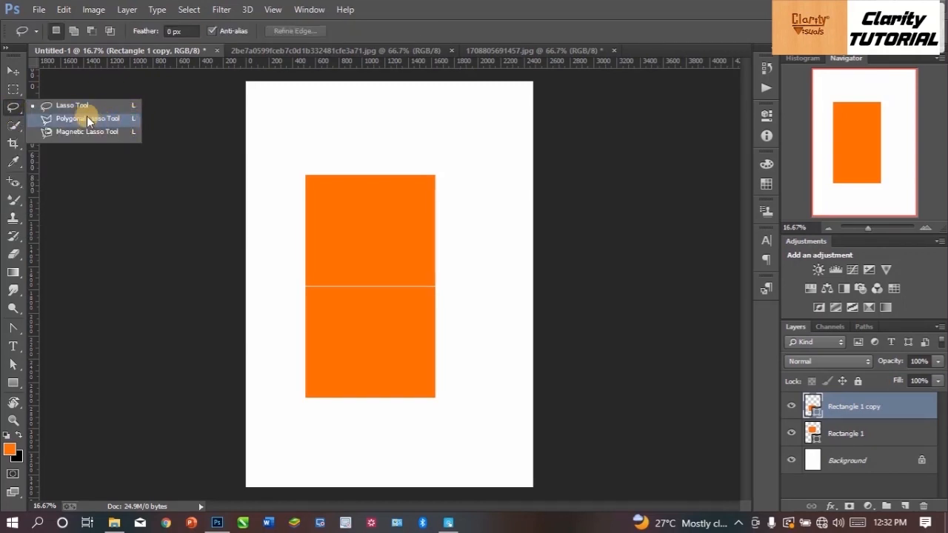
{"action": "left_click", "coordinate": [14, 89]}
{"action": "right_click", "coordinate": [13, 89]}
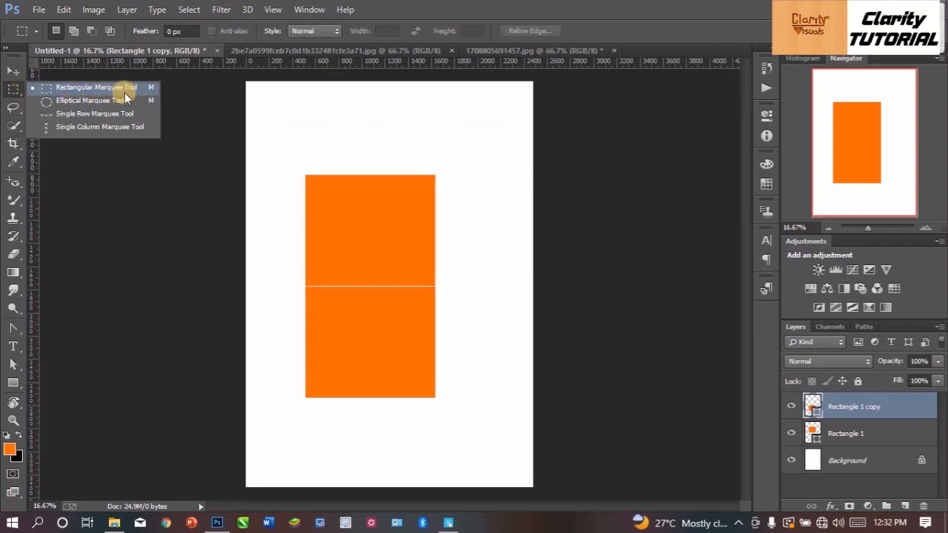
{"action": "left_click", "coordinate": [13, 145]}
{"action": "right_click", "coordinate": [13, 144]}
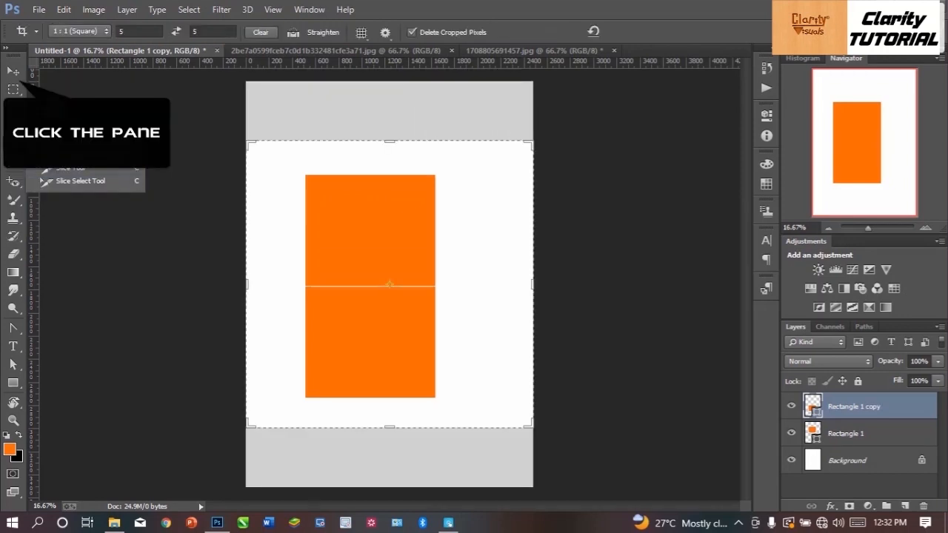
{"action": "left_click", "coordinate": [19, 76]}
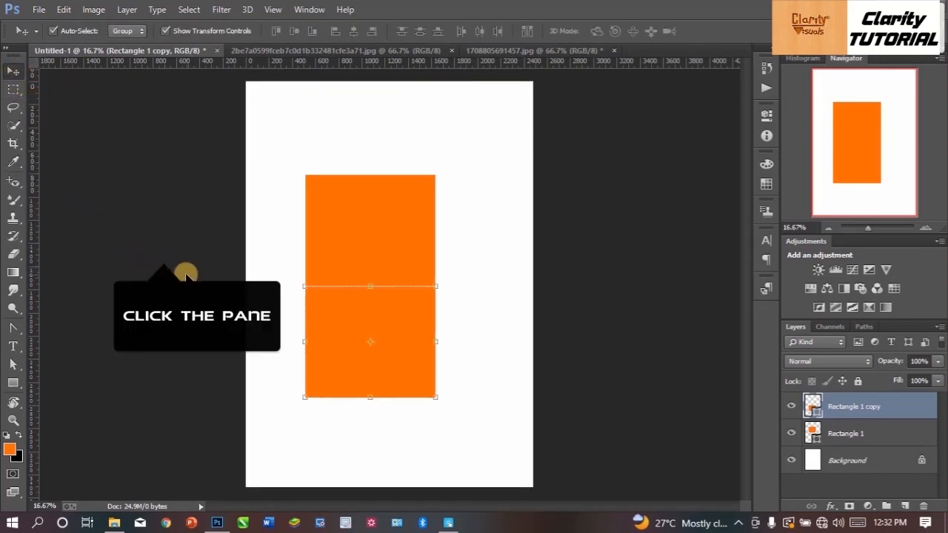
{"action": "left_click", "coordinate": [162, 250]}
Step: Examine the variants grouped with the Eyedropper tool and those grouped with the Red Eye tool
{"action": "left_click", "coordinate": [15, 162]}
{"action": "right_click", "coordinate": [14, 163]}
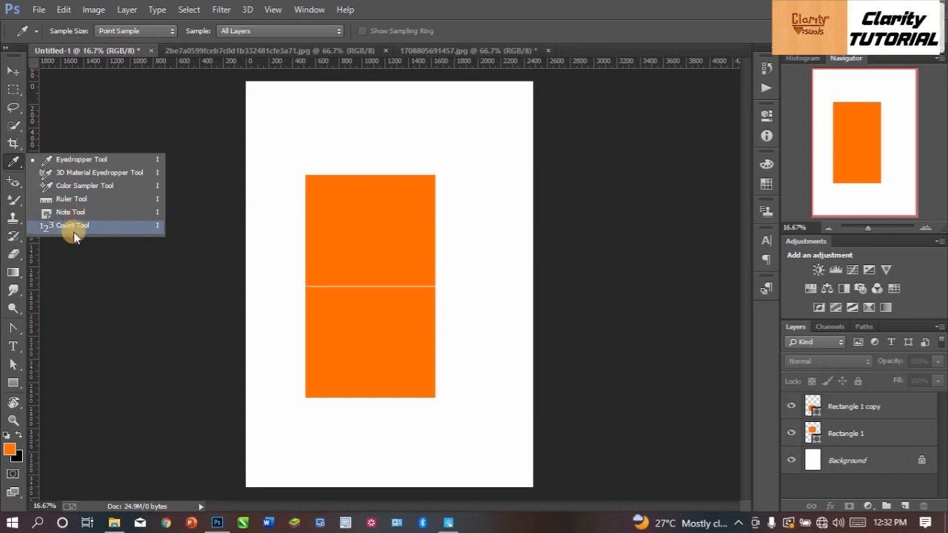
{"action": "right_click", "coordinate": [12, 186]}
{"action": "right_click", "coordinate": [12, 186]}
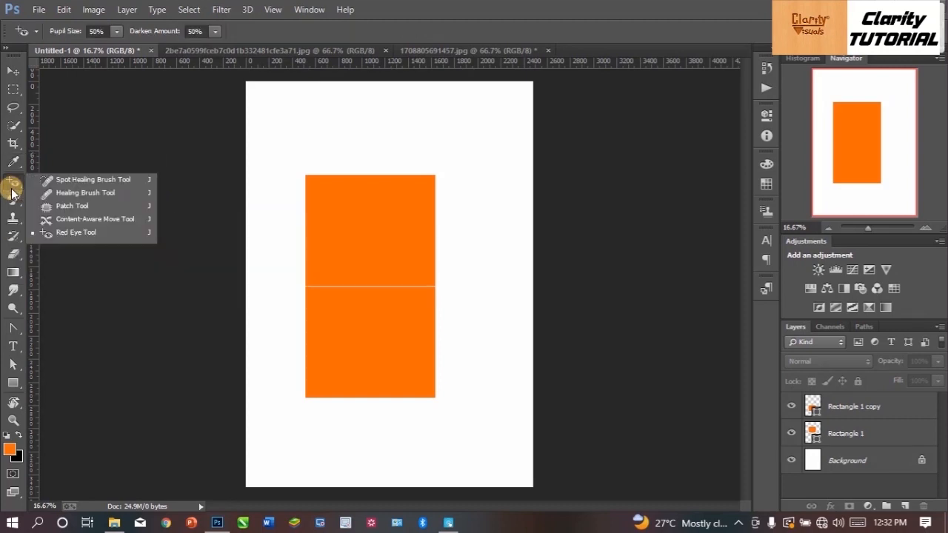
Step: Read the Spot heal Brush entry in the iSpring Visuals notes and switch back to Photoshop
{"action": "left_click", "coordinate": [447, 524]}
{"action": "scroll", "coordinate": [424, 330], "scroll_direction": "down", "scroll_amount": 4}
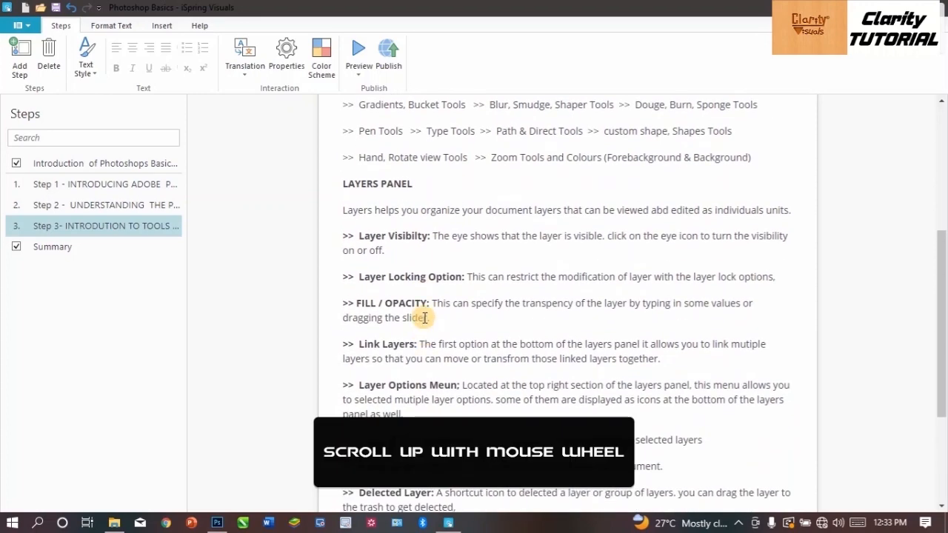
{"action": "scroll", "coordinate": [398, 257], "scroll_direction": "up", "scroll_amount": 3}
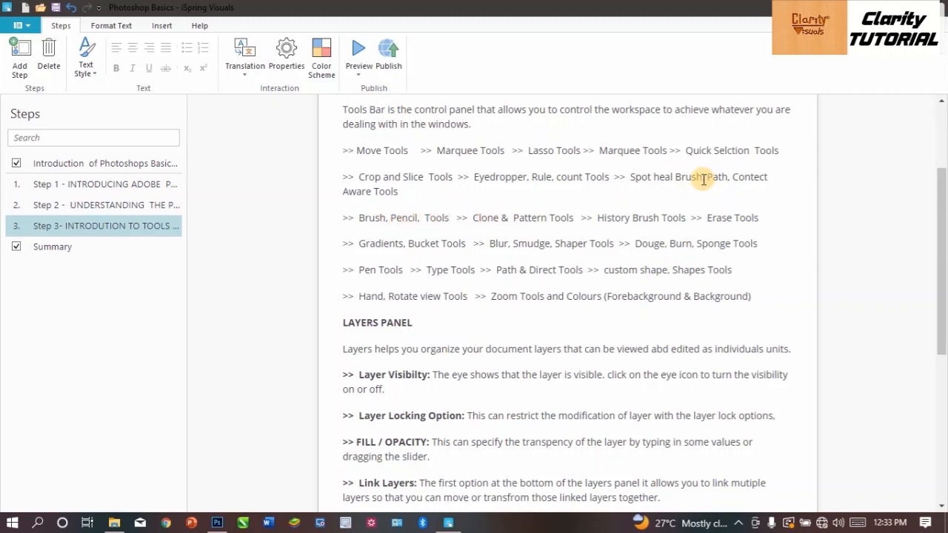
{"action": "left_click", "coordinate": [217, 523]}
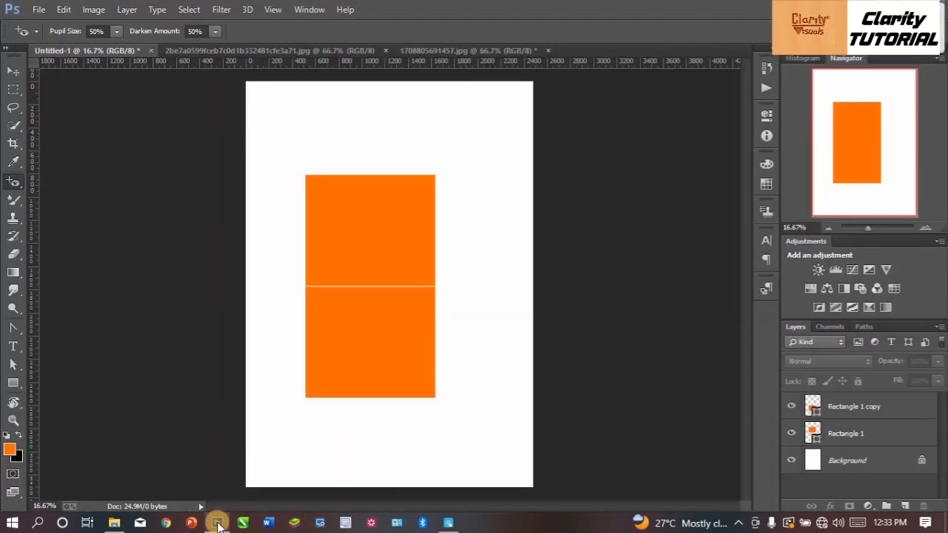
Step: Delete both orange rectangle layers so only the white Background layer remains
{"action": "left_click", "coordinate": [850, 420]}
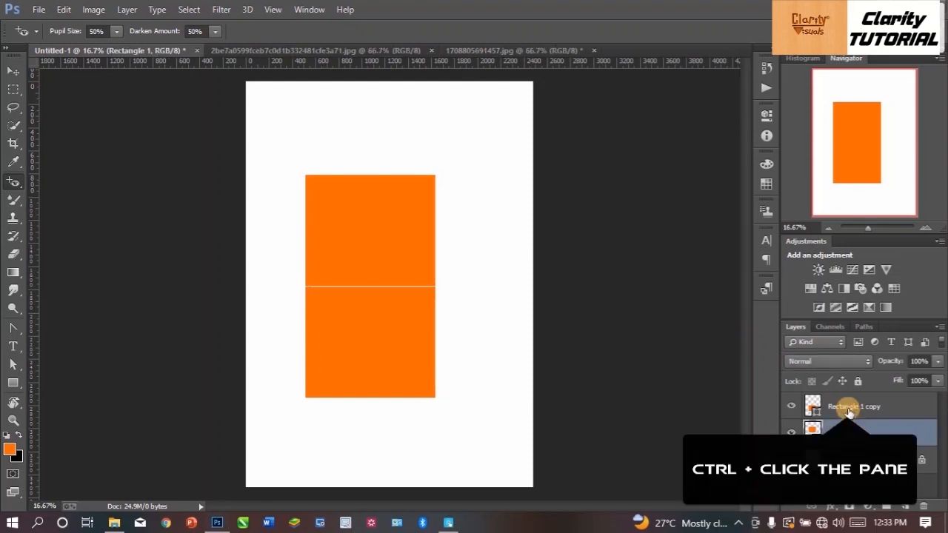
{"action": "left_click", "coordinate": [846, 434], "text": "ctrl"}
{"action": "left_click_drag", "start_coordinate": [852, 415], "coordinate": [924, 505]}
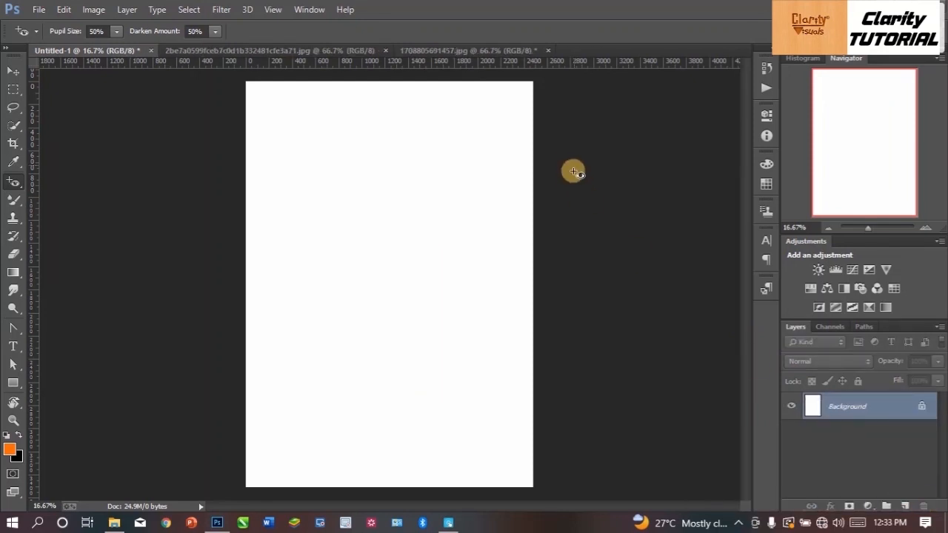
Step: Undo the crop on the portrait in 1708805691457.jpg
{"action": "left_click", "coordinate": [430, 50]}
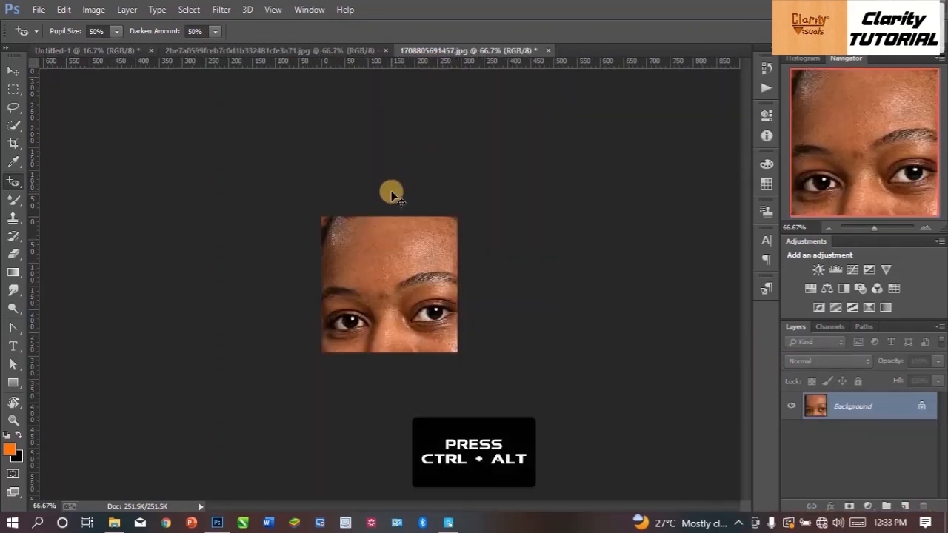
{"action": "key", "text": "ctrl+alt+z"}
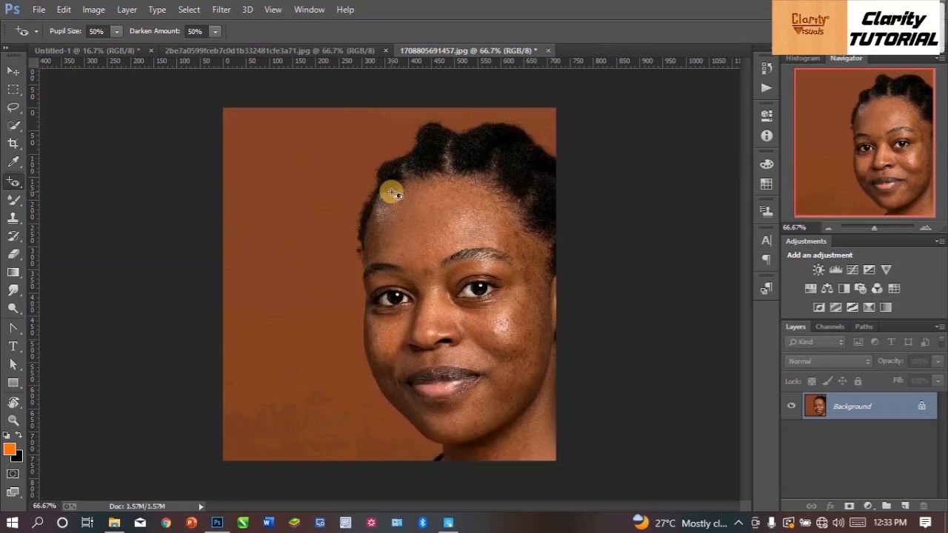
Step: Duplicate the portrait's Background layer and set the Spot Healing Brush to a size of 25
{"action": "right_click", "coordinate": [14, 183]}
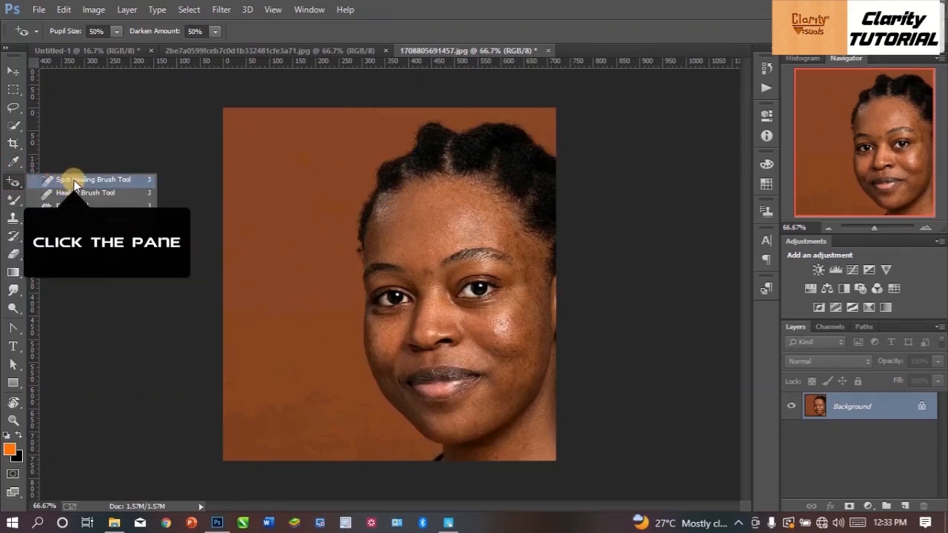
{"action": "left_click", "coordinate": [70, 182]}
{"action": "key", "text": "bracketleft"}
{"action": "key", "text": "bracketleft"}
{"action": "key", "text": "bracketleft"}
{"action": "key", "text": "bracketleft"}
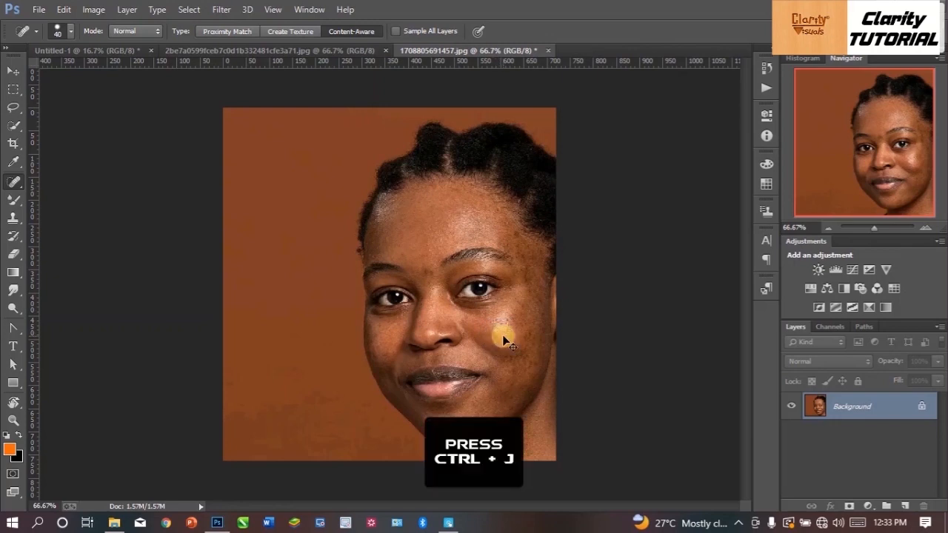
{"action": "key", "text": "ctrl+j"}
{"action": "key", "text": "bracketleft"}
{"action": "key", "text": "bracketleft"}
{"action": "key", "text": "bracketleft"}
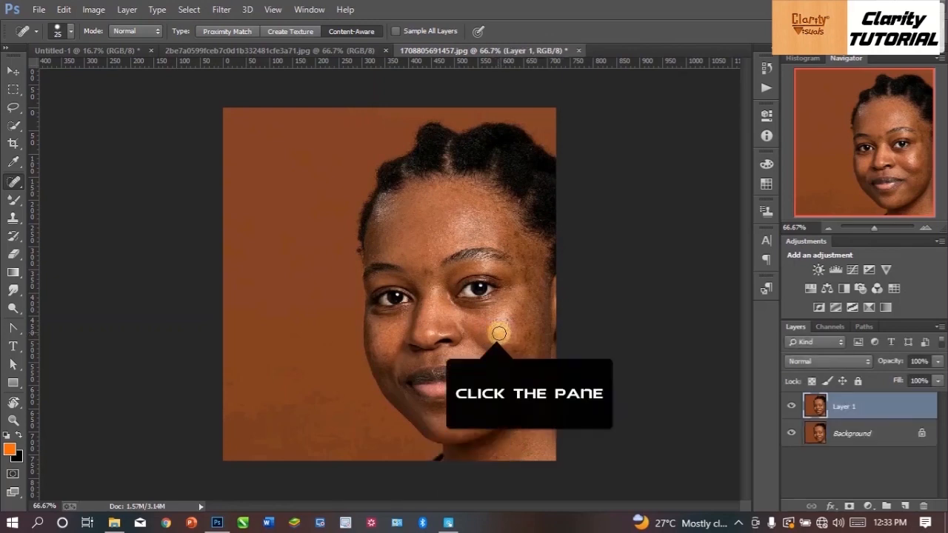
Step: Heal the shiny spots on the cheek with the Spot Healing Brush, toggling Layer 1's visibility to compare with the original
{"action": "mouse_move", "coordinate": [496, 332]}
{"action": "left_mouse_down"}
{"action": "mouse_move", "coordinate": [515, 318]}
{"action": "mouse_move", "coordinate": [516, 345]}
{"action": "mouse_move", "coordinate": [502, 343]}
{"action": "mouse_move", "coordinate": [513, 374]}
{"action": "left_mouse_up"}
{"action": "left_click", "coordinate": [790, 407]}
{"action": "left_click", "coordinate": [790, 410]}
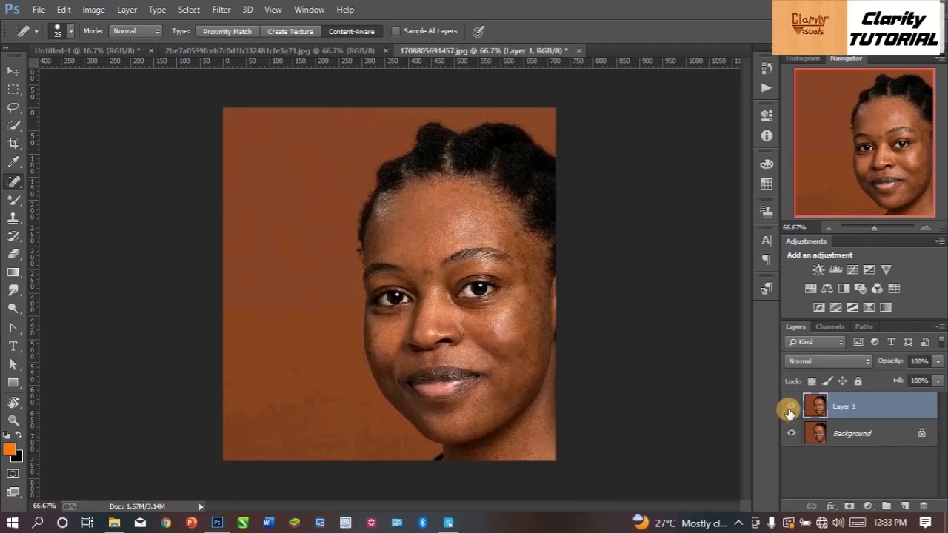
{"action": "left_click", "coordinate": [789, 410]}
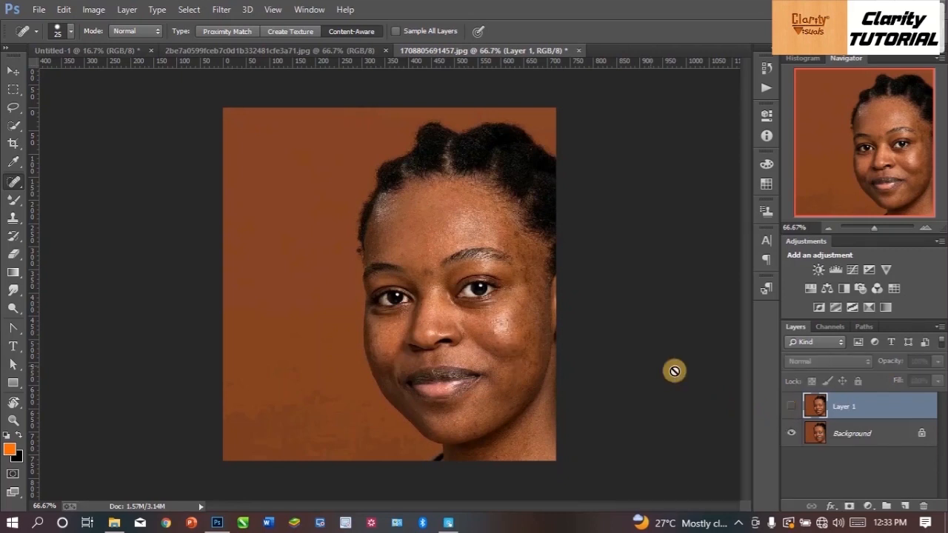
{"action": "left_click", "coordinate": [789, 408]}
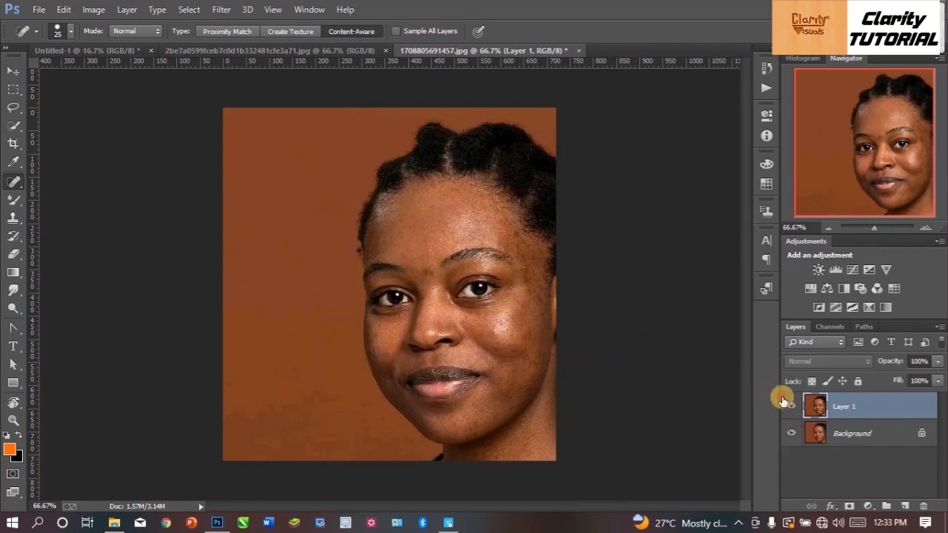
Step: Heal more blemishes along the outer cheek on Layer 1 with the Spot Healing Brush
{"action": "right_click", "coordinate": [14, 183]}
{"action": "left_click", "coordinate": [71, 184]}
{"action": "mouse_move", "coordinate": [518, 309]}
{"action": "left_mouse_down"}
{"action": "mouse_move", "coordinate": [527, 316]}
{"action": "mouse_move", "coordinate": [528, 298]}
{"action": "mouse_move", "coordinate": [526, 319]}
{"action": "left_mouse_up"}
{"action": "left_click", "coordinate": [527, 360]}
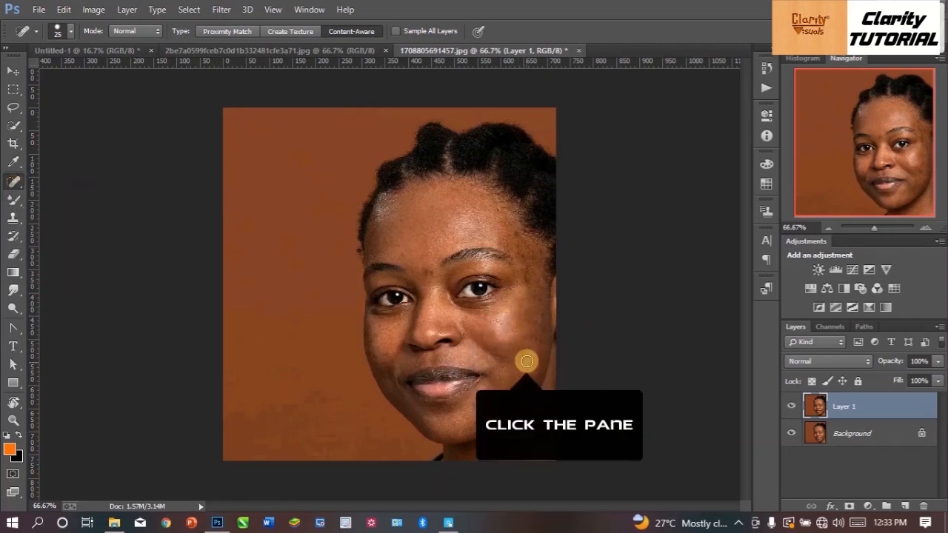
{"action": "left_click", "coordinate": [521, 362]}
Step: Switch to the Healing Brush and set its size to 25
{"action": "right_click", "coordinate": [11, 182]}
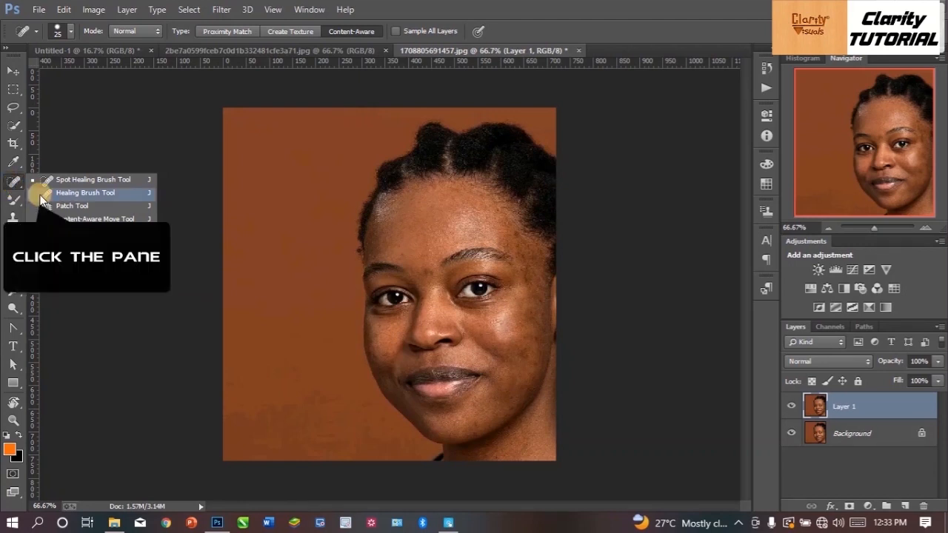
{"action": "left_click", "coordinate": [81, 193]}
{"action": "key", "text": "bracketleft"}
{"action": "key", "text": "bracketleft"}
{"action": "key", "text": "bracketleft"}
{"action": "key", "text": "bracketleft"}
{"action": "key", "text": "bracketleft"}
{"action": "key", "text": "bracketleft"}
{"action": "key", "text": "bracketleft"}
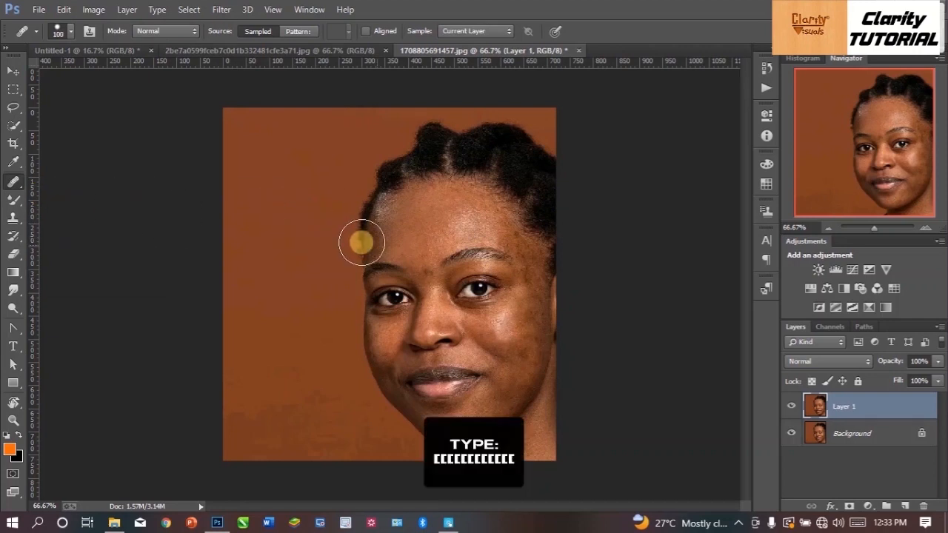
{"action": "key", "text": "bracketleft"}
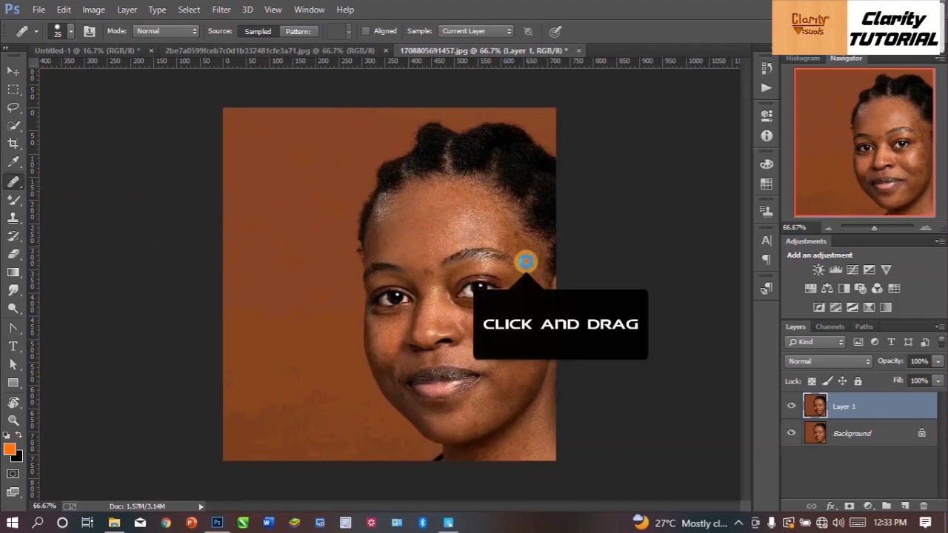
Step: Sample clean skin on the forehead and cheek, heal nearby blemishes with the Healing Brush, and toggle Layer 1 to compare
{"action": "left_click", "coordinate": [526, 261]}
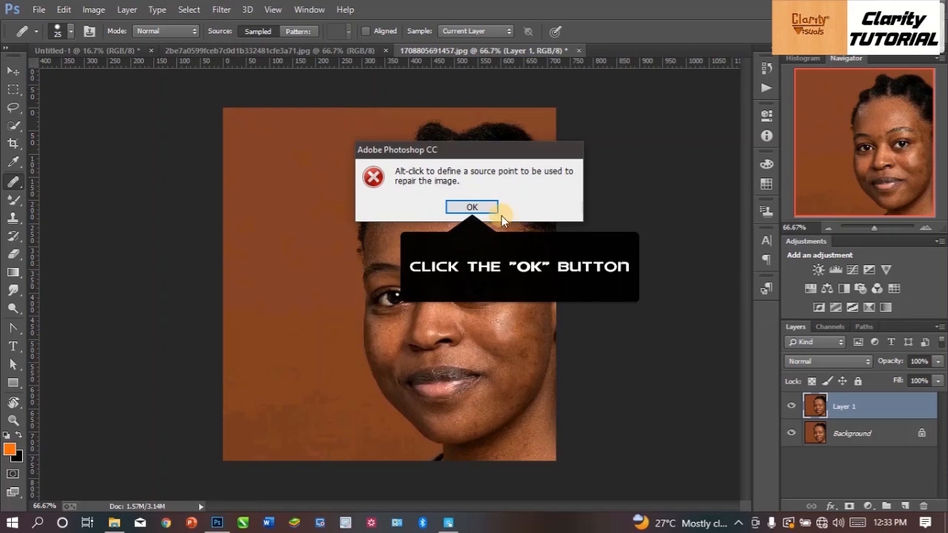
{"action": "left_click", "coordinate": [480, 207]}
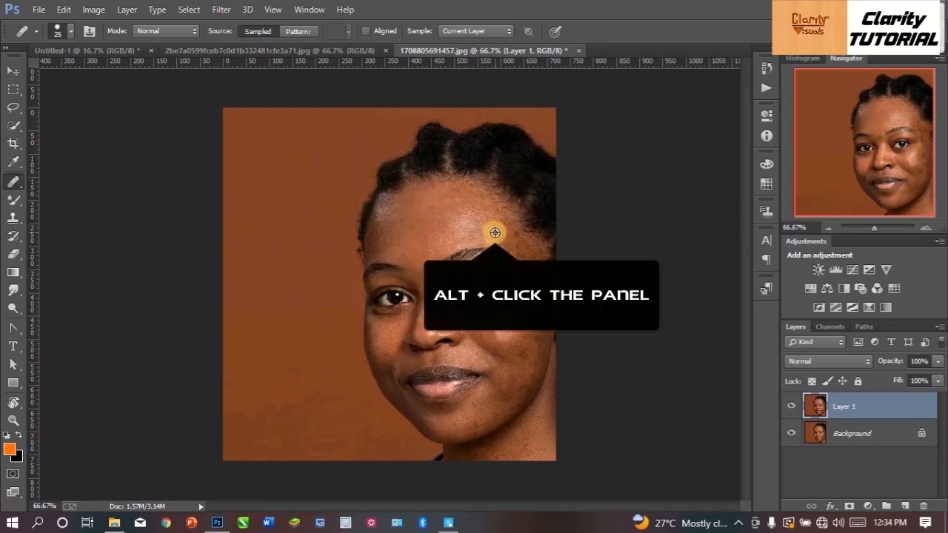
{"action": "left_click", "coordinate": [495, 233], "text": "alt"}
{"action": "left_click", "coordinate": [512, 235]}
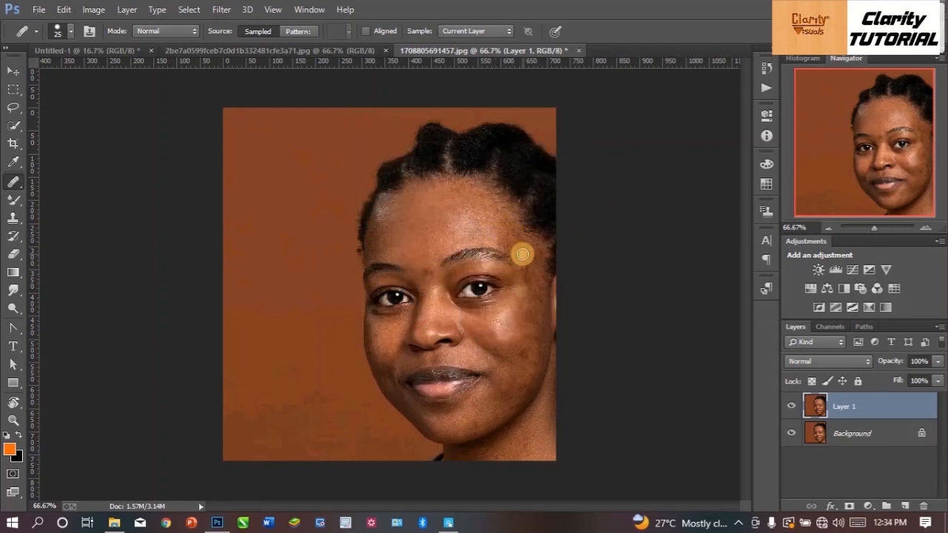
{"action": "left_click", "coordinate": [490, 232], "text": "alt"}
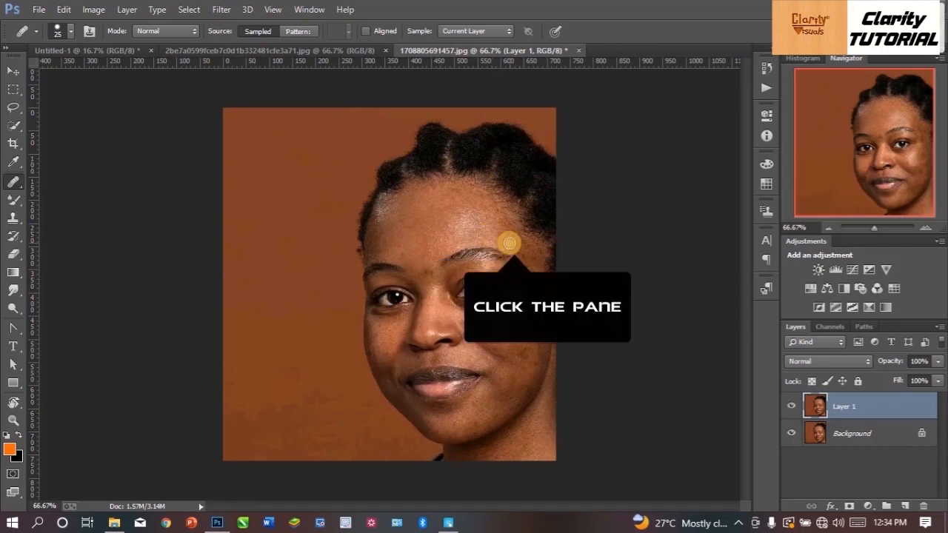
{"action": "left_click", "coordinate": [516, 248]}
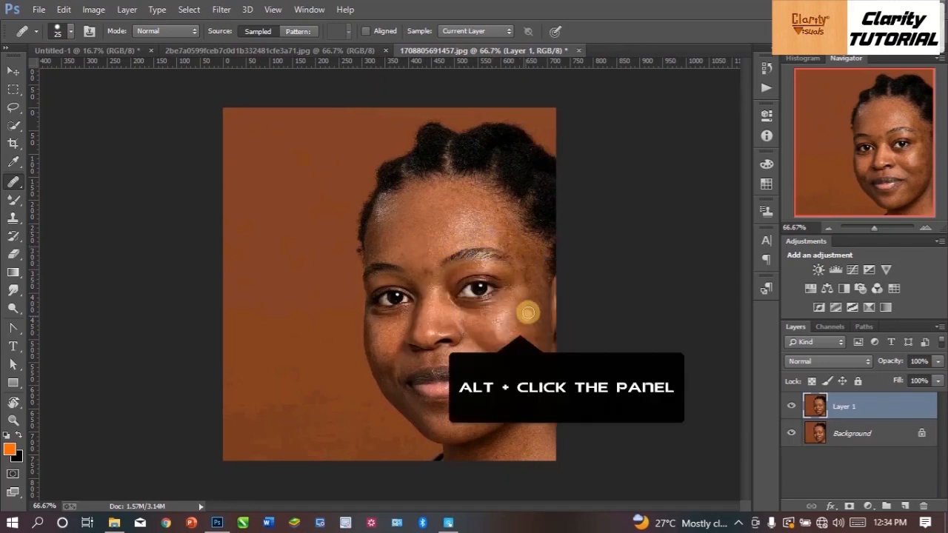
{"action": "left_click", "coordinate": [520, 325], "text": "alt"}
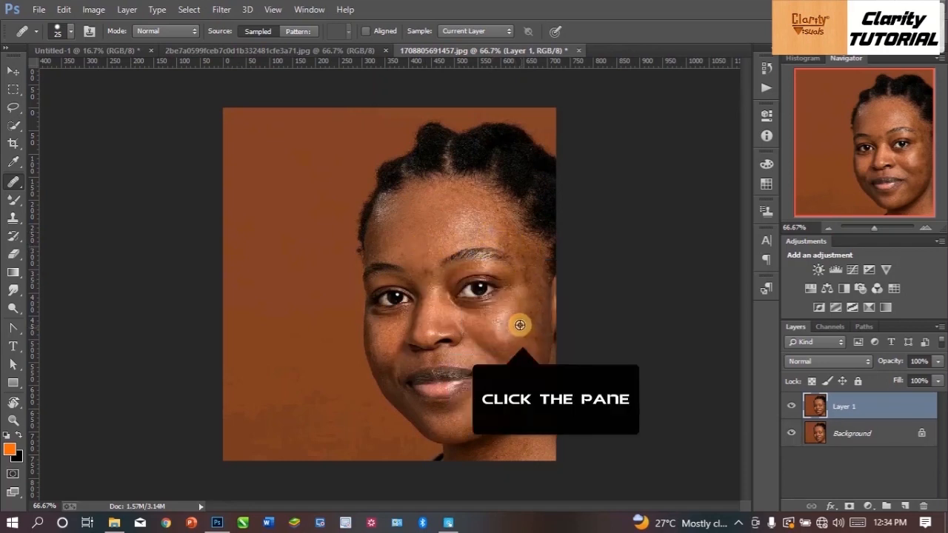
{"action": "left_click", "coordinate": [793, 407]}
{"action": "left_click", "coordinate": [793, 406]}
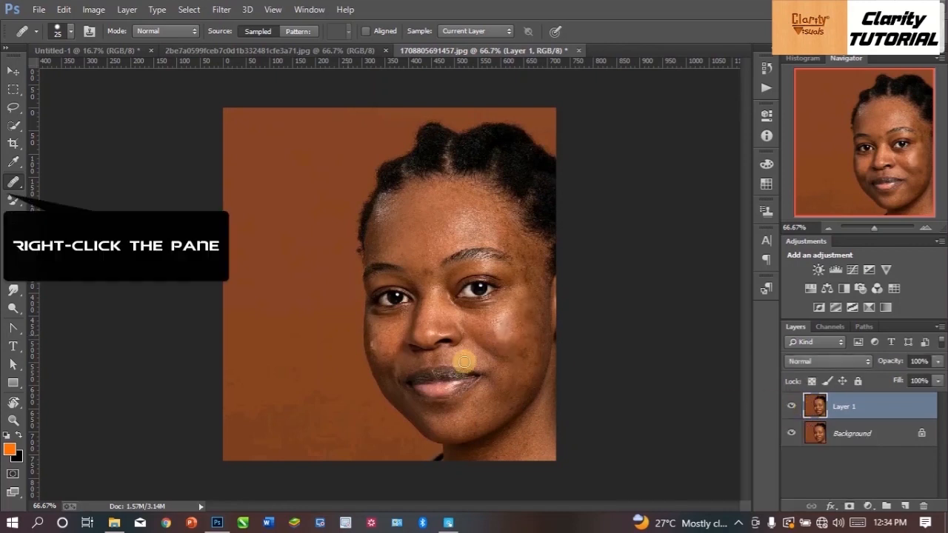
Step: Patch small areas of the forehead with neighbouring skin using the Patch tool, and toggle Layer 1 to compare
{"action": "right_click", "coordinate": [15, 181]}
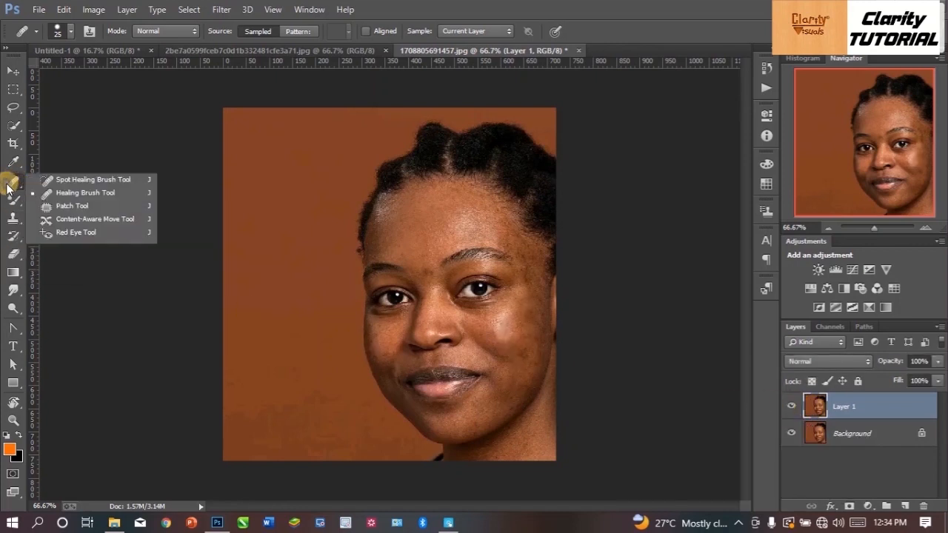
{"action": "left_click", "coordinate": [72, 206]}
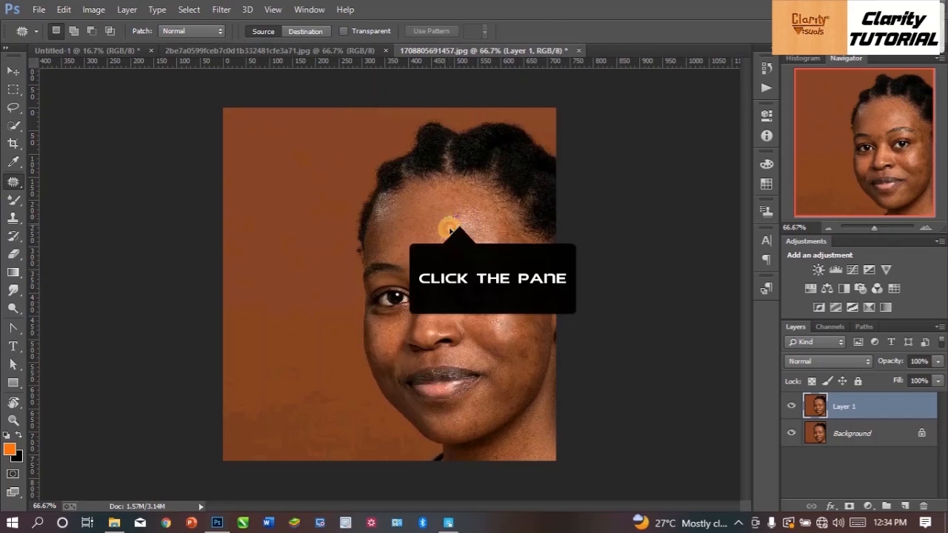
{"action": "left_click_drag", "start_coordinate": [466, 226], "coordinate": [460, 226]}
{"action": "left_click_drag", "start_coordinate": [461, 226], "coordinate": [512, 232]}
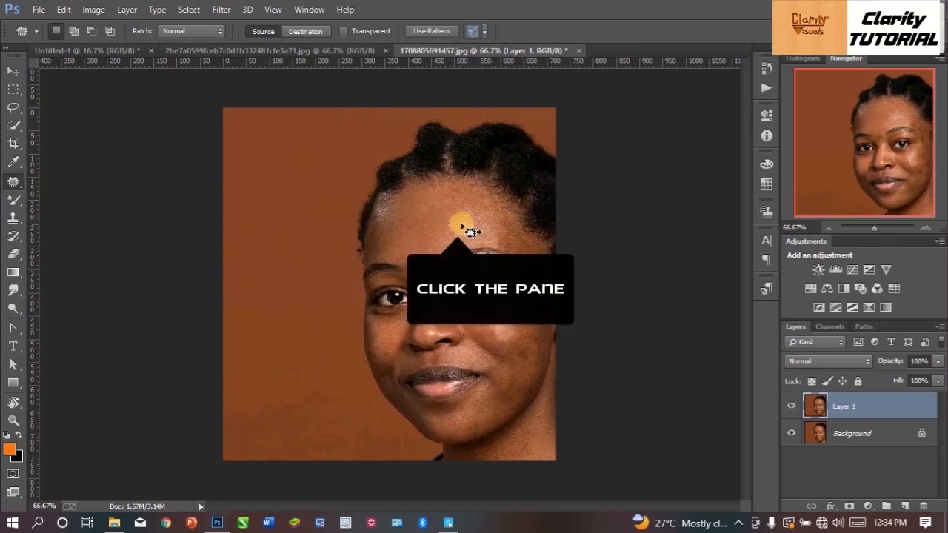
{"action": "mouse_move", "coordinate": [449, 219]}
{"action": "left_mouse_down"}
{"action": "mouse_move", "coordinate": [462, 236]}
{"action": "mouse_move", "coordinate": [449, 221]}
{"action": "left_mouse_up"}
{"action": "left_click_drag", "start_coordinate": [453, 223], "coordinate": [418, 221]}
{"action": "left_click", "coordinate": [415, 223]}
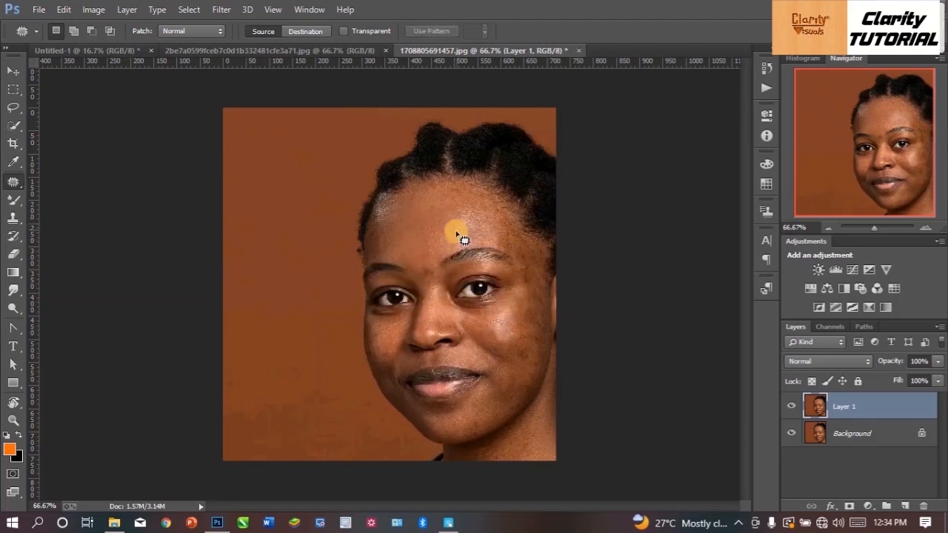
{"action": "left_click", "coordinate": [790, 406]}
{"action": "left_click", "coordinate": [789, 406]}
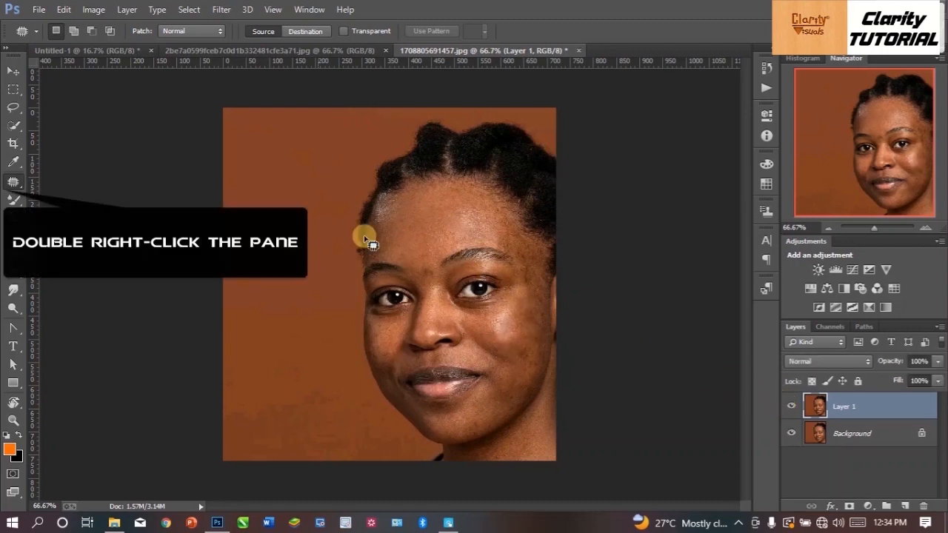
Step: Try outlining a small forehead area with the Content-Aware Move tool, review the healing tool variants, and return to the Move tool
{"action": "right_click", "coordinate": [7, 183]}
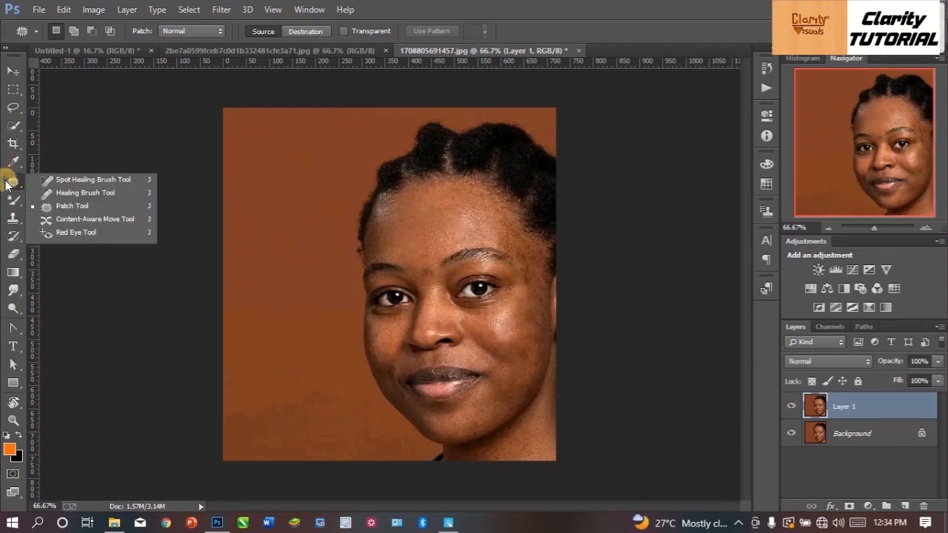
{"action": "left_click", "coordinate": [61, 219]}
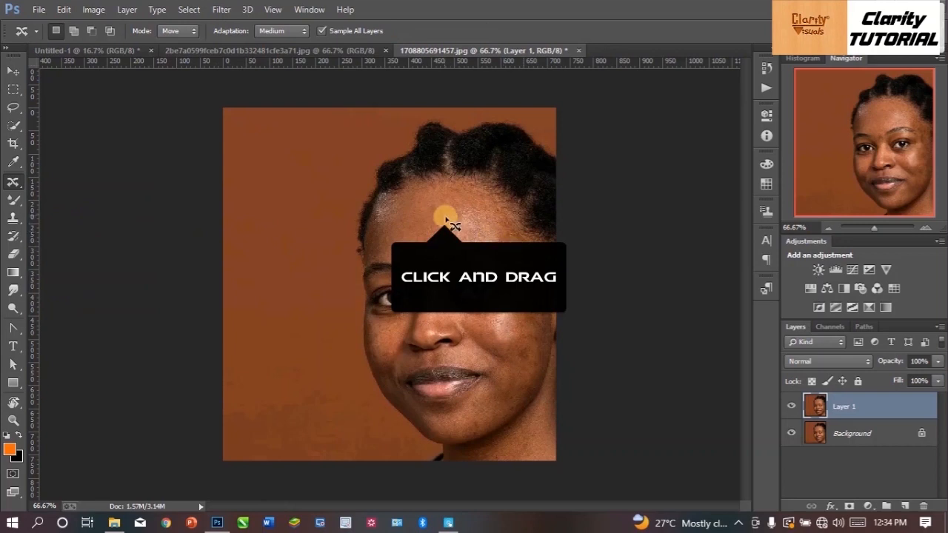
{"action": "left_click", "coordinate": [10, 71]}
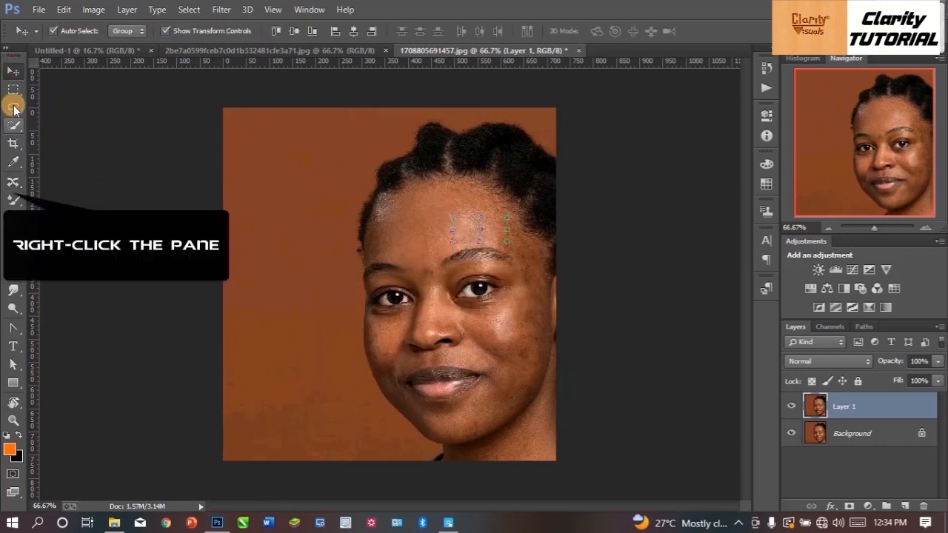
{"action": "right_click", "coordinate": [14, 183]}
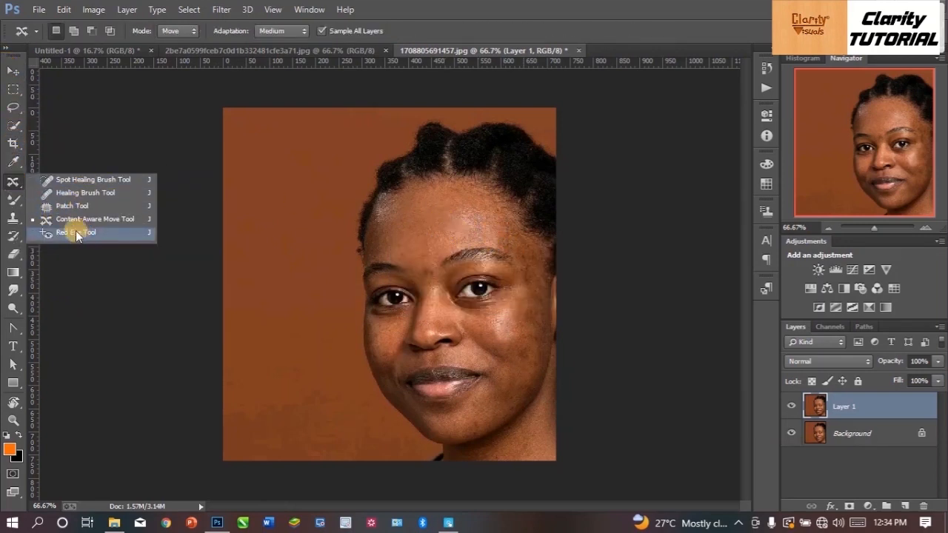
{"action": "left_click", "coordinate": [14, 74]}
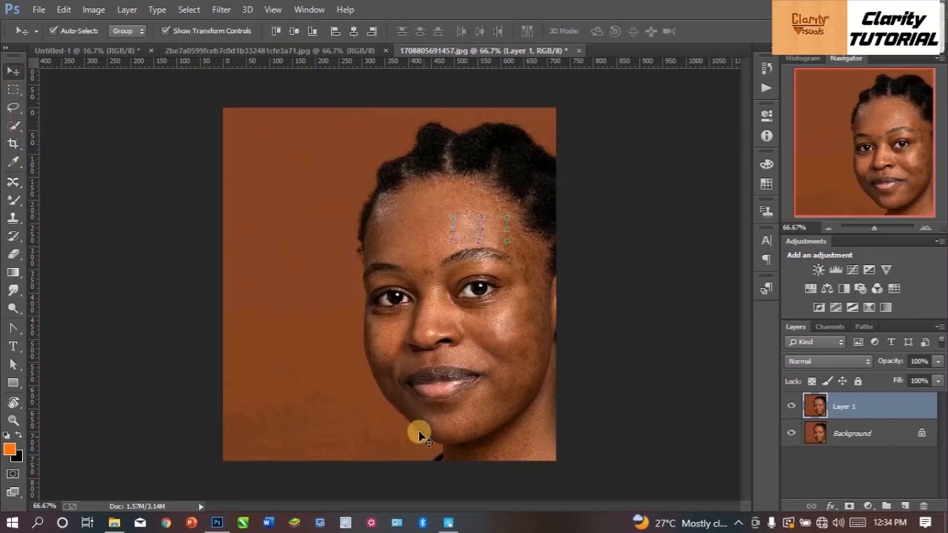
Step: Read the Brush and Pencil Tools entry in the iSpring Visuals notes and switch back to Photoshop
{"action": "left_click", "coordinate": [447, 523]}
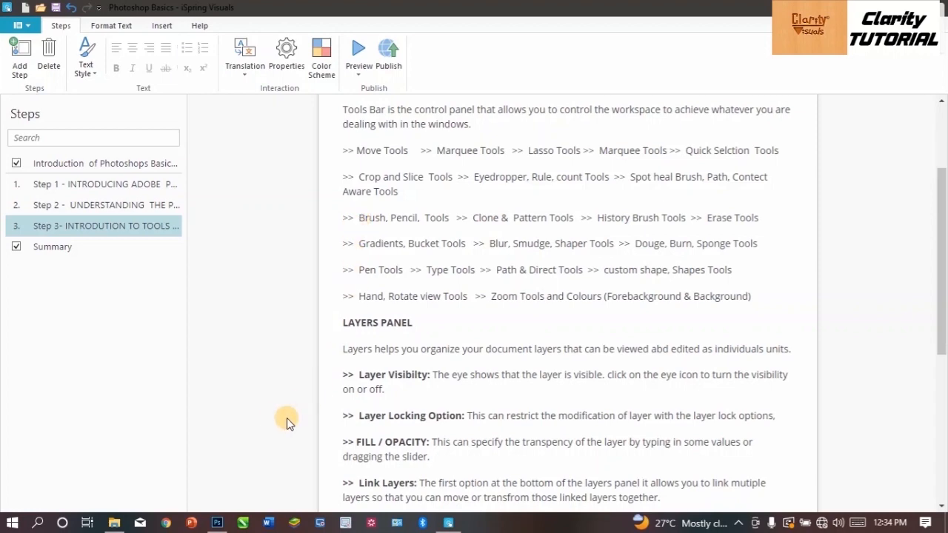
{"action": "left_click", "coordinate": [217, 523]}
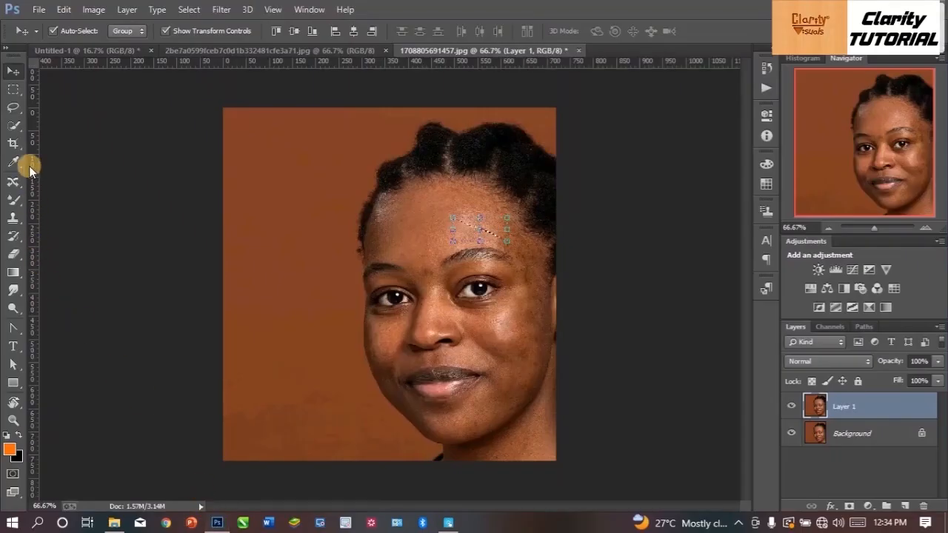
Step: Switch to the Brush tool and set its size to 100
{"action": "right_click", "coordinate": [14, 201]}
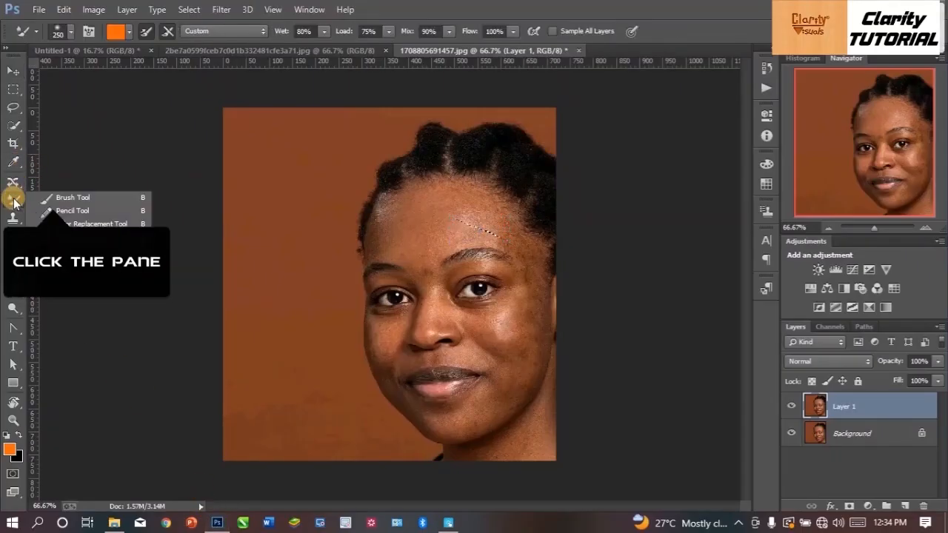
{"action": "left_click", "coordinate": [53, 199]}
{"action": "key", "text": "bracketleft"}
{"action": "key", "text": "bracketleft"}
{"action": "key", "text": "bracketleft"}
{"action": "key", "text": "bracketleft"}
{"action": "key", "text": "bracketleft"}
{"action": "key", "text": "bracketleft"}
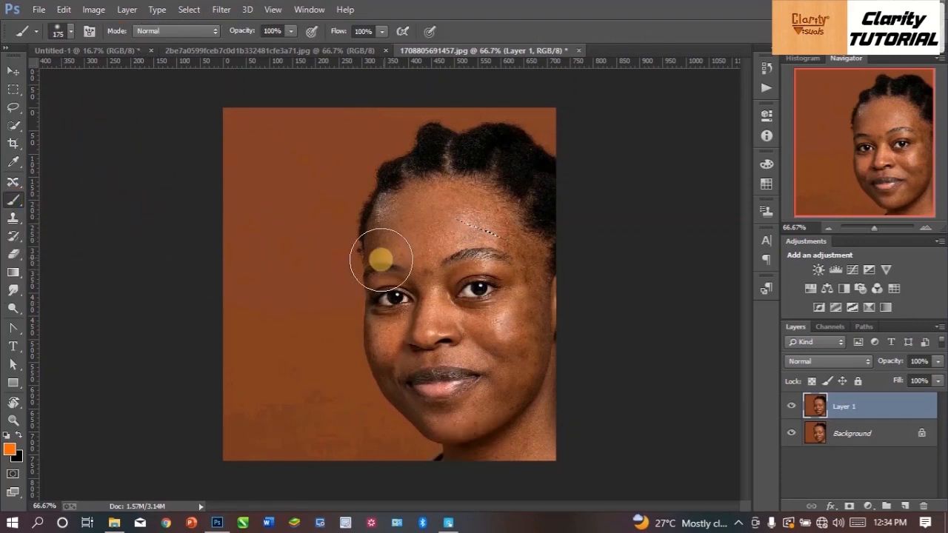
Step: Clear the forehead selection on the portrait and switch to the Untitled-1 document
{"action": "key", "text": "ctrl+d"}
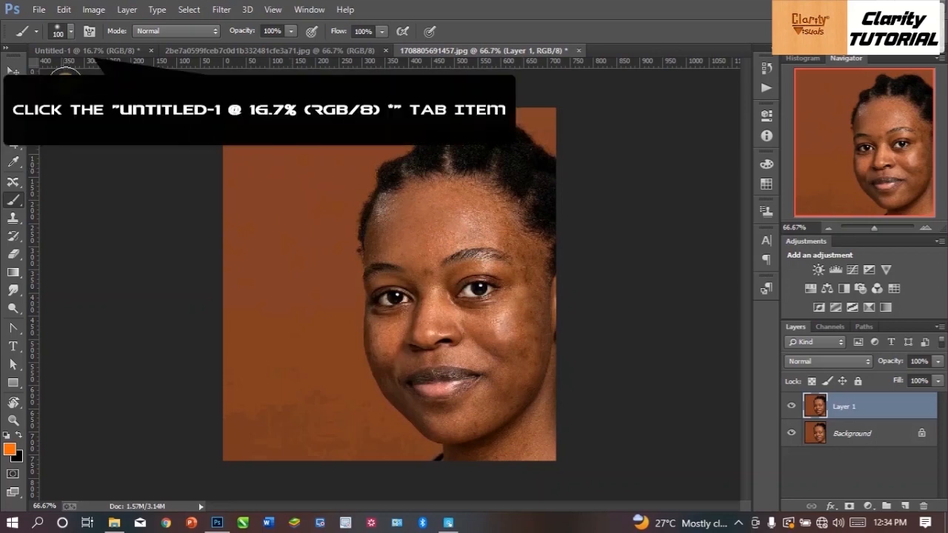
{"action": "left_click", "coordinate": [65, 49]}
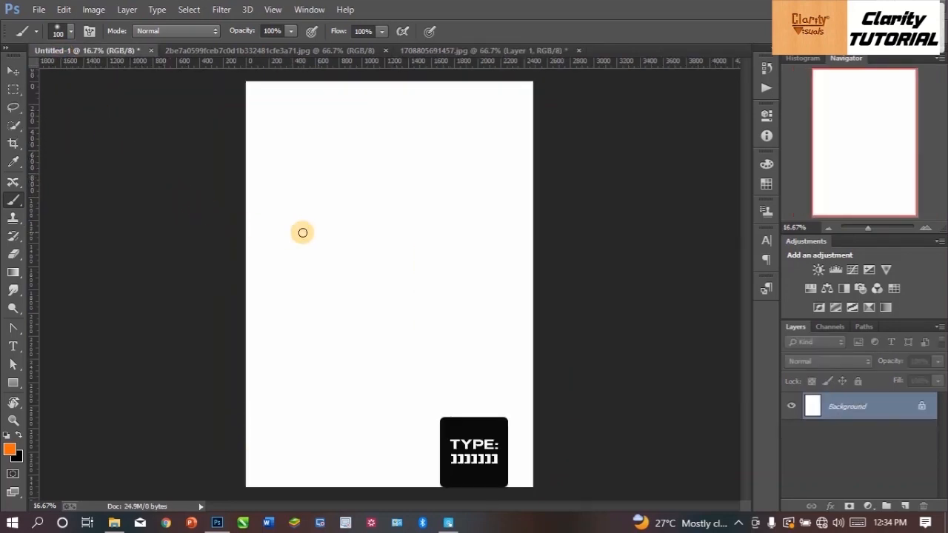
Step: Increase the soft round brush to size 400 and paint broad freehand orange strokes across the middle of the blank canvas
{"action": "key", "text": "bracketright"}
{"action": "key", "text": "bracketright"}
{"action": "key", "text": "bracketright"}
{"action": "mouse_move", "coordinate": [326, 178]}
{"action": "left_mouse_down"}
{"action": "mouse_move", "coordinate": [328, 214]}
{"action": "mouse_move", "coordinate": [366, 245]}
{"action": "mouse_move", "coordinate": [404, 326]}
{"action": "mouse_move", "coordinate": [448, 300]}
{"action": "mouse_move", "coordinate": [381, 405]}
{"action": "mouse_move", "coordinate": [324, 244]}
{"action": "mouse_move", "coordinate": [343, 153]}
{"action": "mouse_move", "coordinate": [400, 133]}
{"action": "left_mouse_up"}
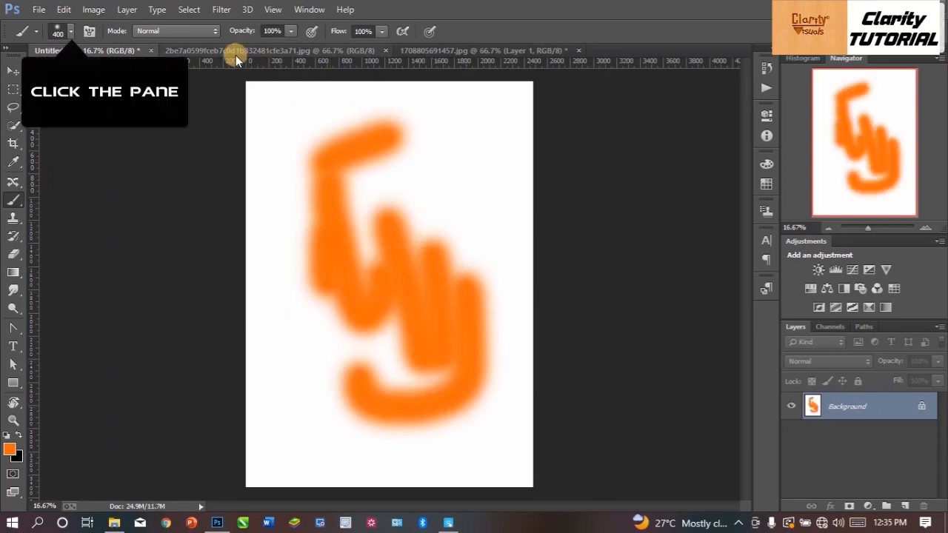
Step: Set the brush size to 52 px and paint short, thin orange strokes around the thick shape on the canvas
{"action": "left_click", "coordinate": [71, 31]}
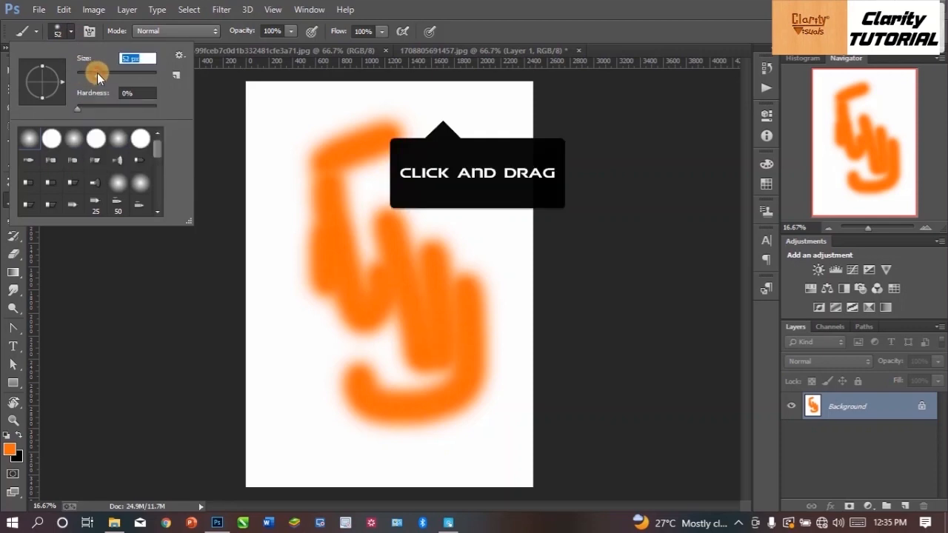
{"action": "left_click_drag", "start_coordinate": [443, 111], "coordinate": [486, 211]}
{"action": "left_click_drag", "start_coordinate": [448, 159], "coordinate": [452, 227]}
{"action": "mouse_move", "coordinate": [471, 211]}
{"action": "left_mouse_down"}
{"action": "mouse_move", "coordinate": [508, 263]}
{"action": "mouse_move", "coordinate": [504, 283]}
{"action": "left_mouse_up"}
{"action": "mouse_move", "coordinate": [495, 279]}
{"action": "left_mouse_down"}
{"action": "mouse_move", "coordinate": [505, 342]}
{"action": "mouse_move", "coordinate": [475, 417]}
{"action": "mouse_move", "coordinate": [437, 465]}
{"action": "left_mouse_up"}
{"action": "left_click_drag", "start_coordinate": [280, 344], "coordinate": [280, 327]}
{"action": "left_click_drag", "start_coordinate": [263, 208], "coordinate": [271, 183]}
{"action": "mouse_move", "coordinate": [286, 145]}
{"action": "left_mouse_down"}
{"action": "mouse_move", "coordinate": [353, 104]}
{"action": "mouse_move", "coordinate": [396, 95]}
{"action": "mouse_move", "coordinate": [440, 93]}
{"action": "mouse_move", "coordinate": [496, 118]}
{"action": "mouse_move", "coordinate": [508, 160]}
{"action": "mouse_move", "coordinate": [499, 211]}
{"action": "mouse_move", "coordinate": [507, 315]}
{"action": "left_mouse_up"}
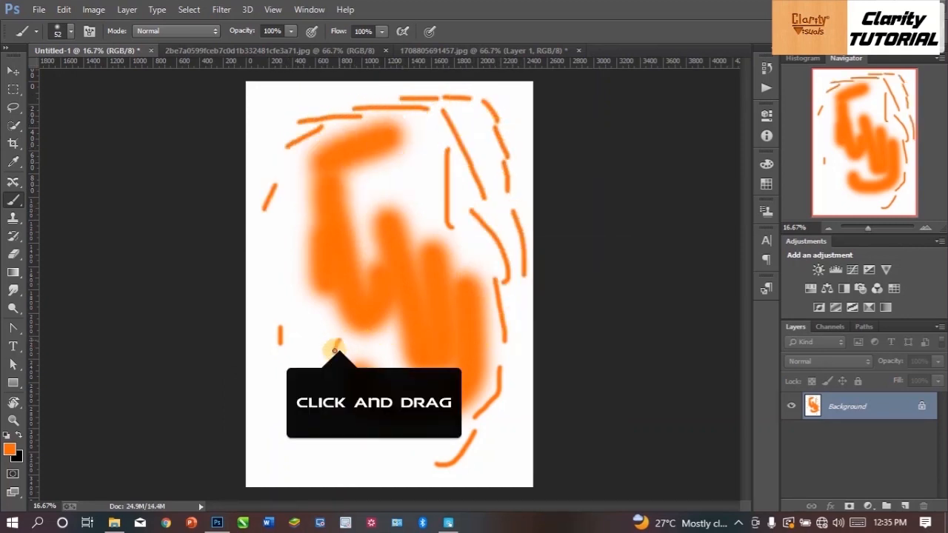
{"action": "left_click_drag", "start_coordinate": [340, 339], "coordinate": [318, 391]}
{"action": "left_click_drag", "start_coordinate": [384, 467], "coordinate": [313, 471]}
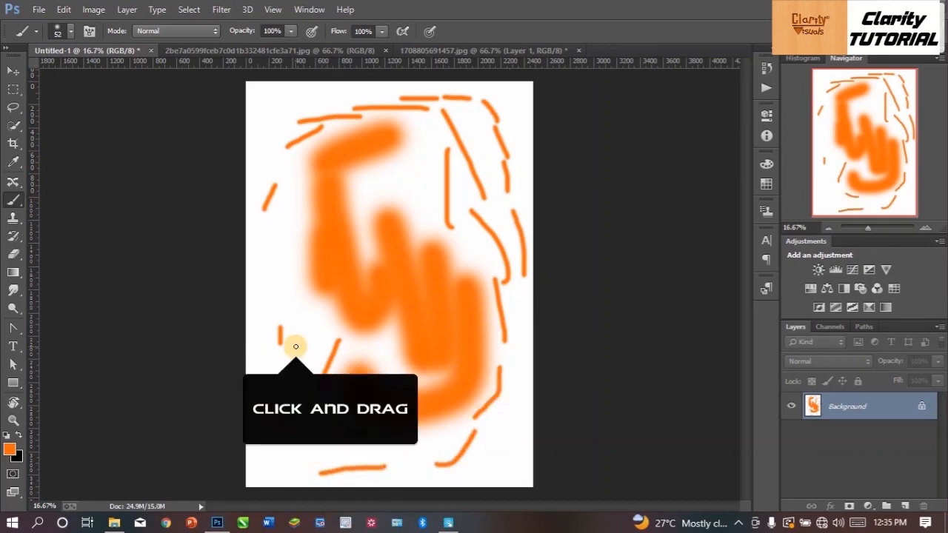
{"action": "mouse_move", "coordinate": [295, 249]}
{"action": "left_mouse_down"}
{"action": "mouse_move", "coordinate": [293, 214]}
{"action": "mouse_move", "coordinate": [262, 317]}
{"action": "mouse_move", "coordinate": [280, 343]}
{"action": "left_mouse_up"}
{"action": "left_click_drag", "start_coordinate": [258, 345], "coordinate": [274, 399]}
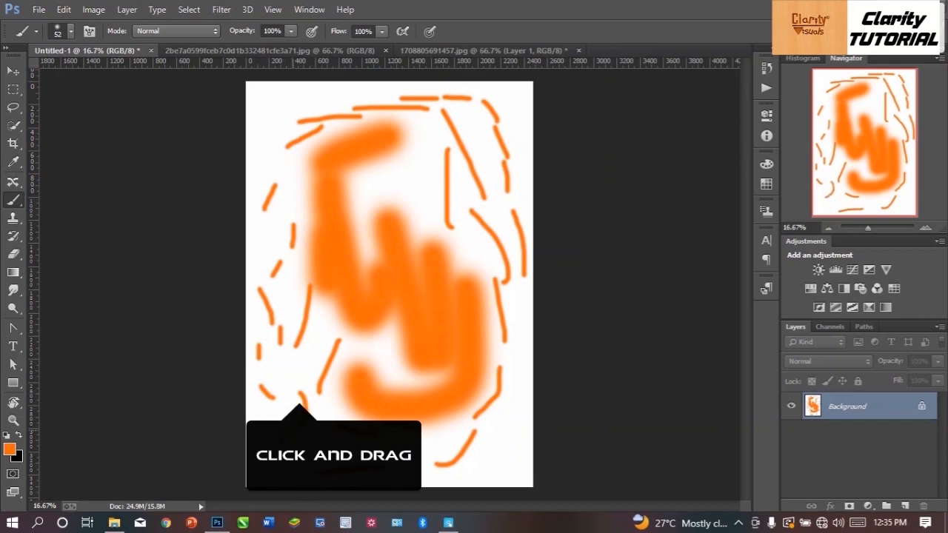
Step: Choose the textured 17 px brush tip from the presets and paint a thin diagonal stroke near the canvas's upper left
{"action": "key", "text": "bracketright"}
{"action": "key", "text": "bracketright"}
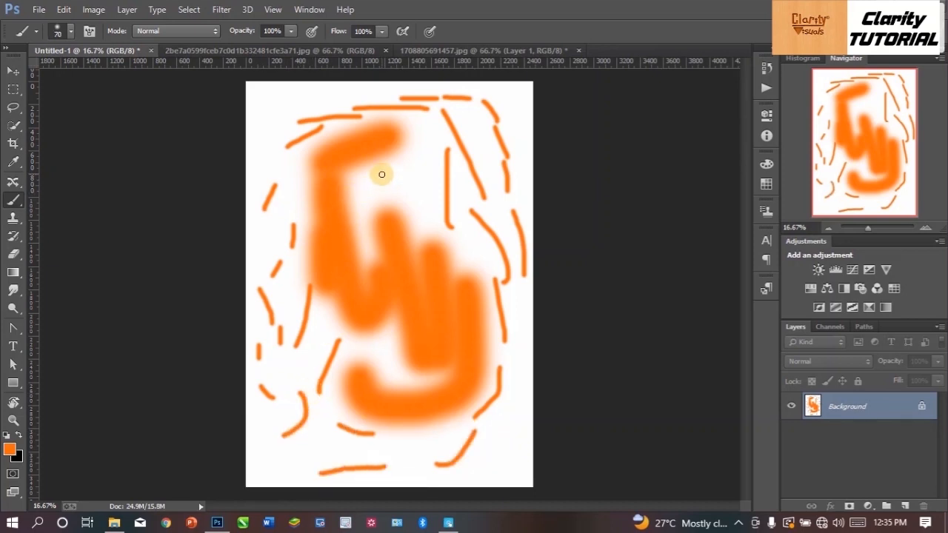
{"action": "left_click", "coordinate": [71, 30]}
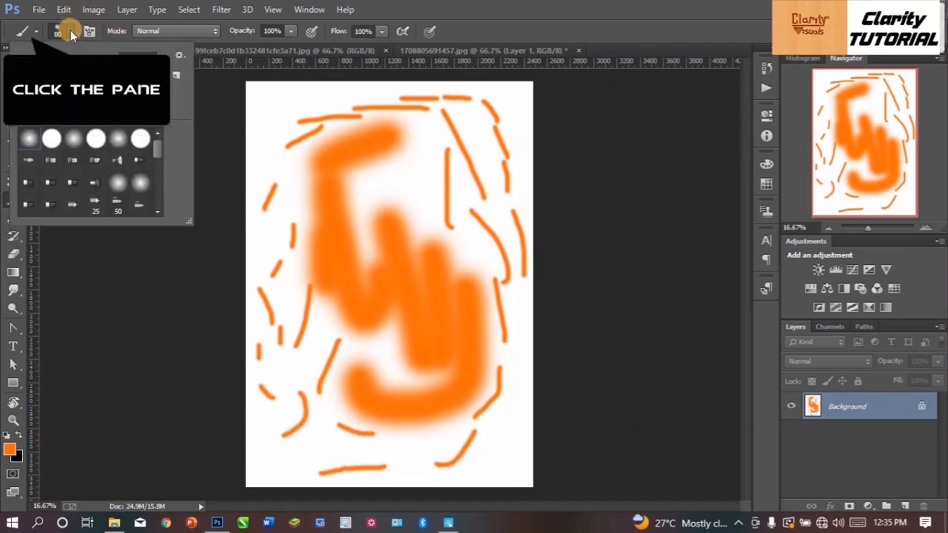
{"action": "left_click", "coordinate": [31, 27]}
{"action": "left_click", "coordinate": [60, 30]}
{"action": "left_click", "coordinate": [60, 29]}
{"action": "left_click", "coordinate": [63, 29]}
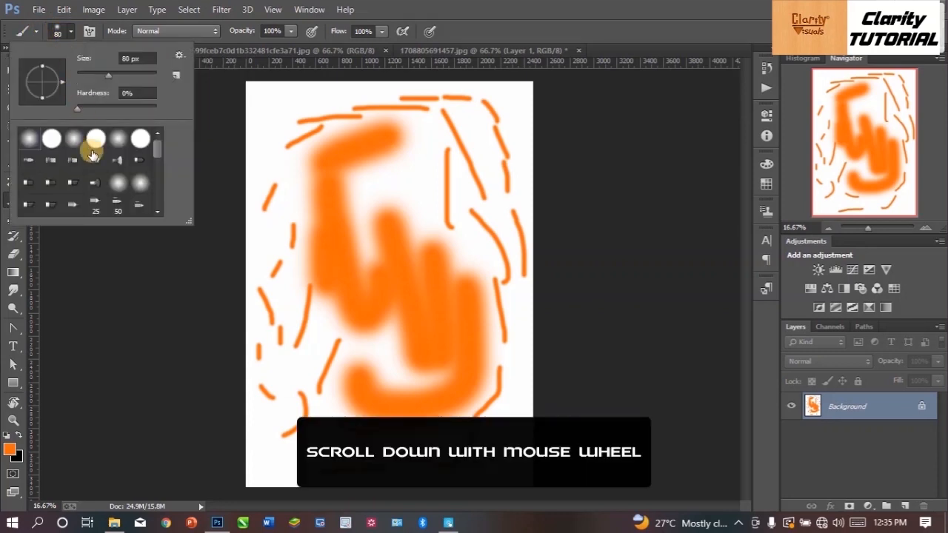
{"action": "scroll", "coordinate": [145, 148], "scroll_direction": "down", "scroll_amount": 3}
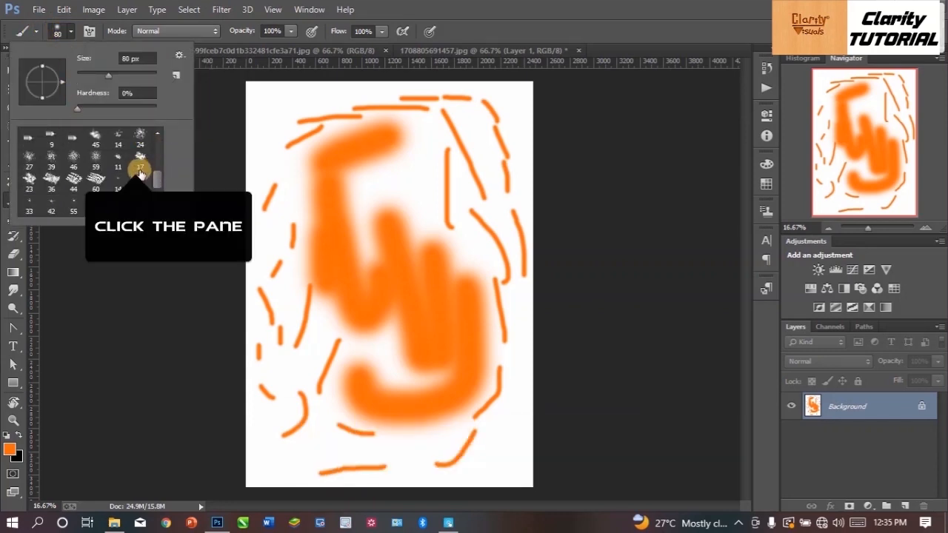
{"action": "left_click", "coordinate": [136, 168]}
{"action": "left_click_drag", "start_coordinate": [290, 160], "coordinate": [367, 231]}
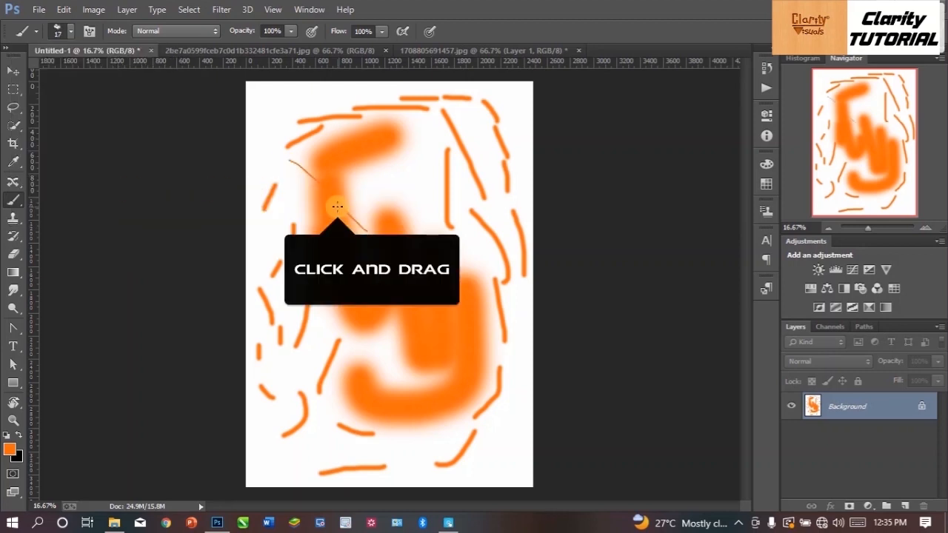
Step: Choose the textured 44 px brush tip, enlarge it to 1100 and paint a rough stroke over the upper part of the orange shape
{"action": "left_click", "coordinate": [68, 30]}
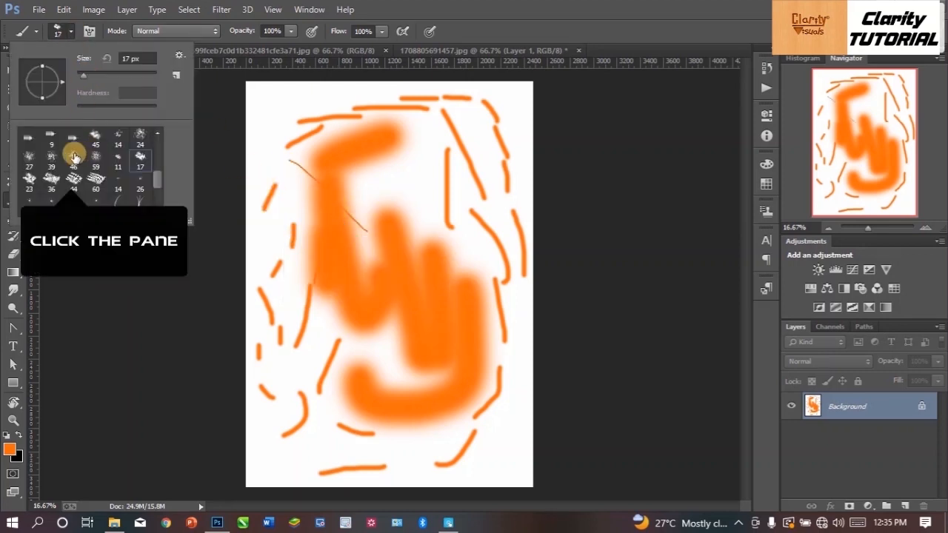
{"action": "left_click", "coordinate": [72, 181]}
{"action": "left_click", "coordinate": [290, 186]}
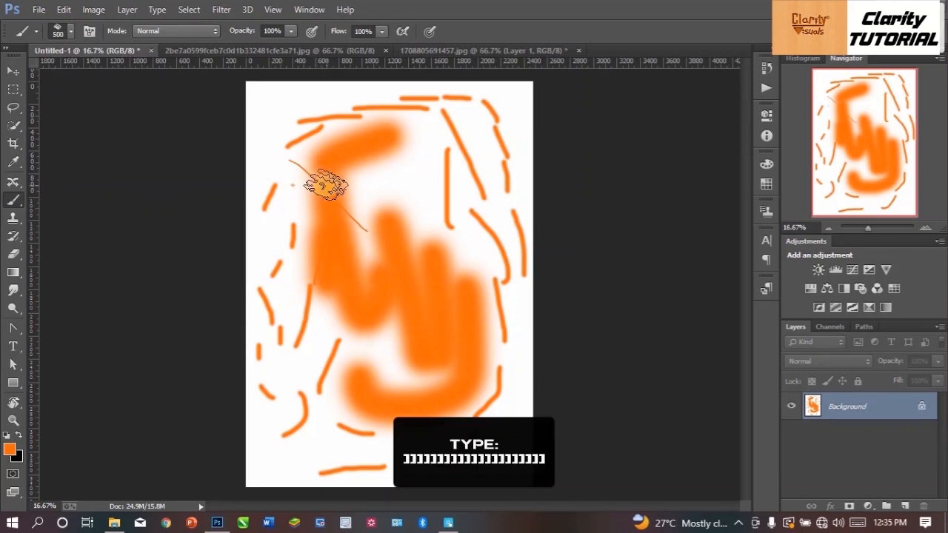
{"action": "key", "text": "bracketright"}
{"action": "key", "text": "bracketright"}
{"action": "key", "text": "bracketright"}
{"action": "key", "text": "bracketright"}
{"action": "key", "text": "bracketright"}
{"action": "key", "text": "bracketright"}
{"action": "left_click_drag", "start_coordinate": [326, 183], "coordinate": [381, 230]}
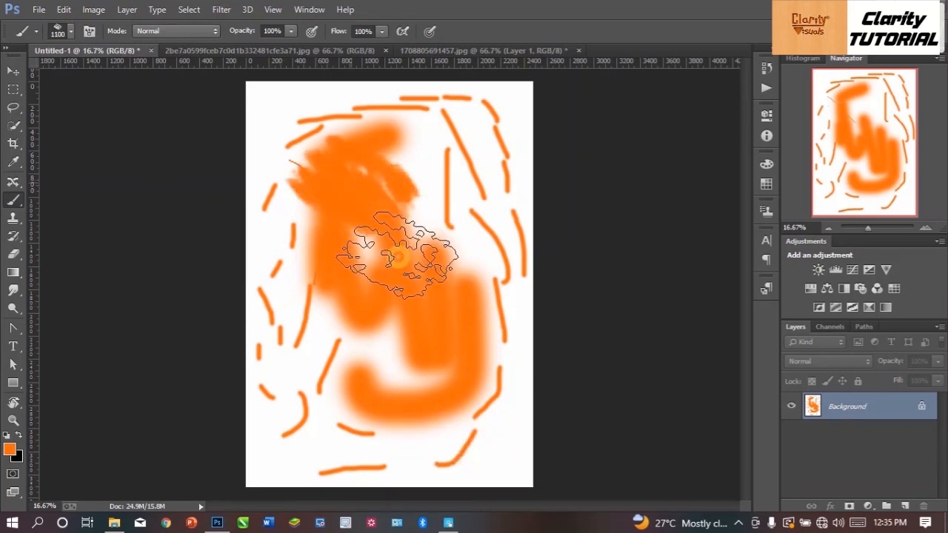
Step: Reduce the textured brush to 700, fill the centre and left of the shape with orange, and return to the Move tool
{"action": "key", "text": "bracketleft"}
{"action": "key", "text": "bracketleft"}
{"action": "key", "text": "bracketleft"}
{"action": "key", "text": "bracketleft"}
{"action": "mouse_move", "coordinate": [326, 202]}
{"action": "left_mouse_down"}
{"action": "mouse_move", "coordinate": [295, 232]}
{"action": "mouse_move", "coordinate": [317, 282]}
{"action": "mouse_move", "coordinate": [394, 298]}
{"action": "mouse_move", "coordinate": [408, 363]}
{"action": "mouse_move", "coordinate": [363, 385]}
{"action": "mouse_move", "coordinate": [328, 296]}
{"action": "left_mouse_up"}
{"action": "left_click", "coordinate": [9, 70]}
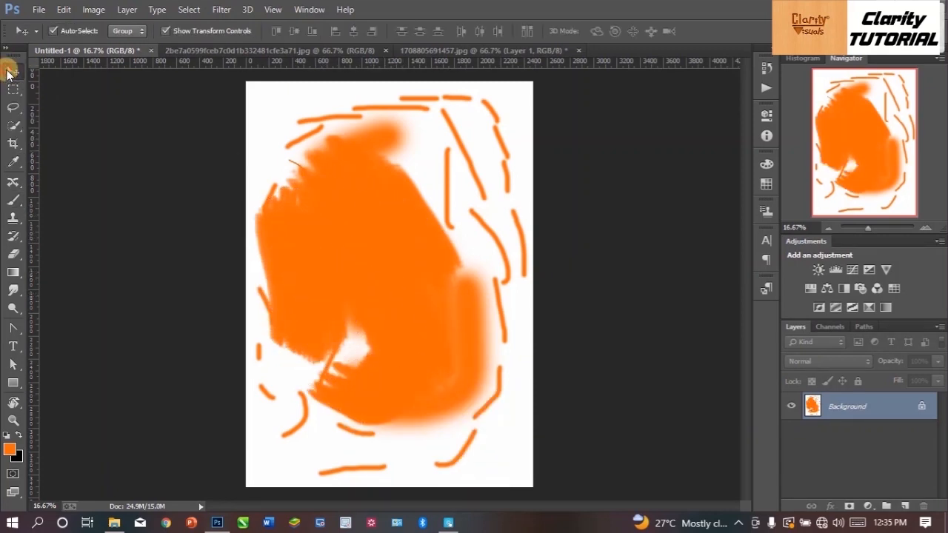
Step: Review the Brush tool variants and return to the Move tool
{"action": "left_click", "coordinate": [13, 198]}
{"action": "right_click", "coordinate": [13, 198]}
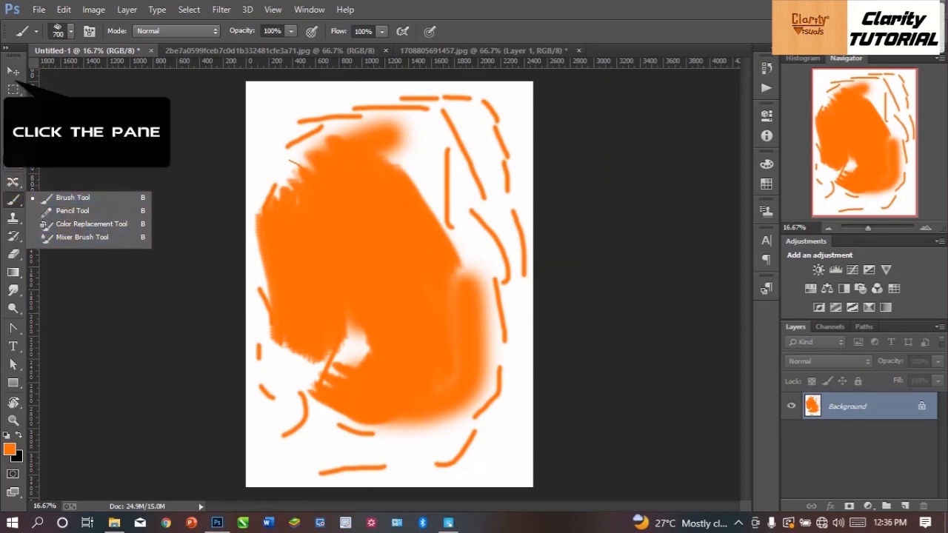
{"action": "left_click", "coordinate": [14, 72]}
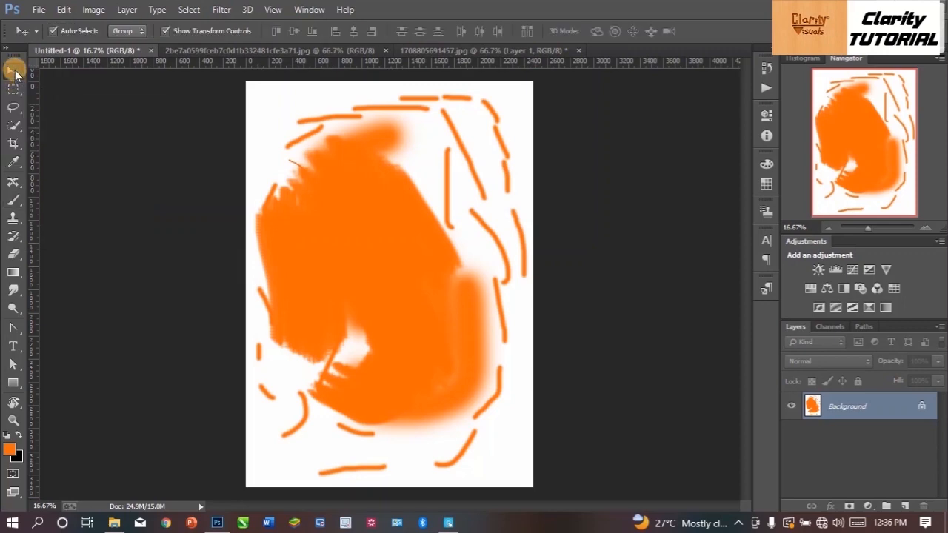
Step: Check the Clone & Pattern Tools entry in the iSpring Visuals notes, return to Photoshop and show the 1708805691457.jpg portrait
{"action": "left_click", "coordinate": [458, 523]}
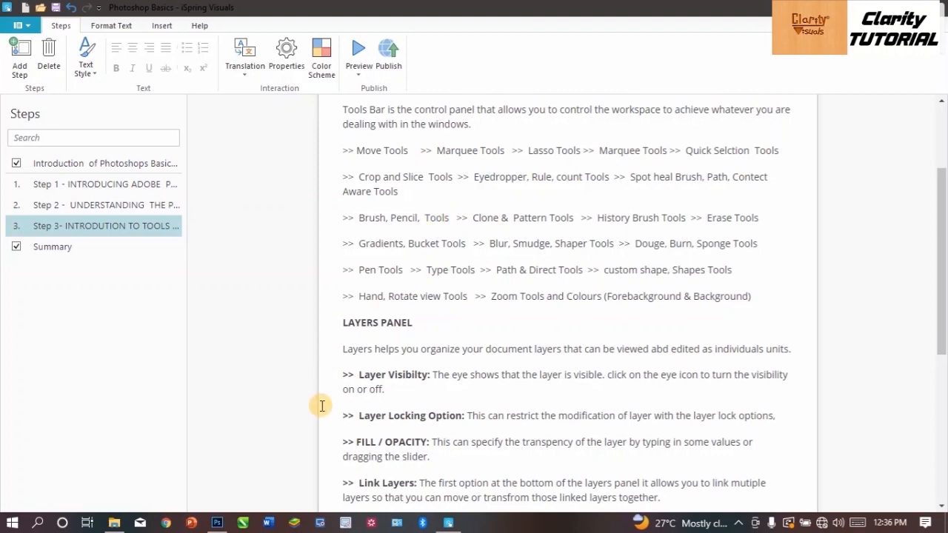
{"action": "left_click", "coordinate": [217, 524]}
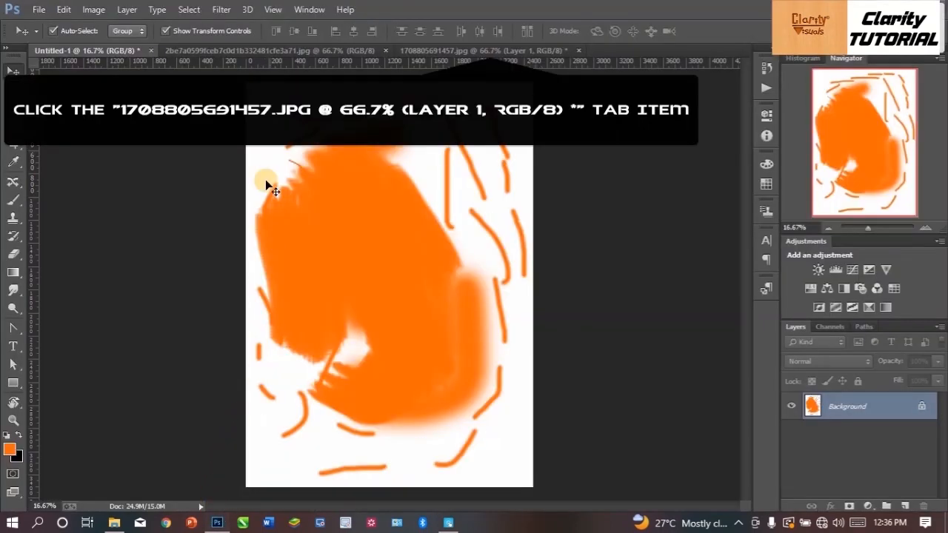
{"action": "left_click", "coordinate": [433, 53]}
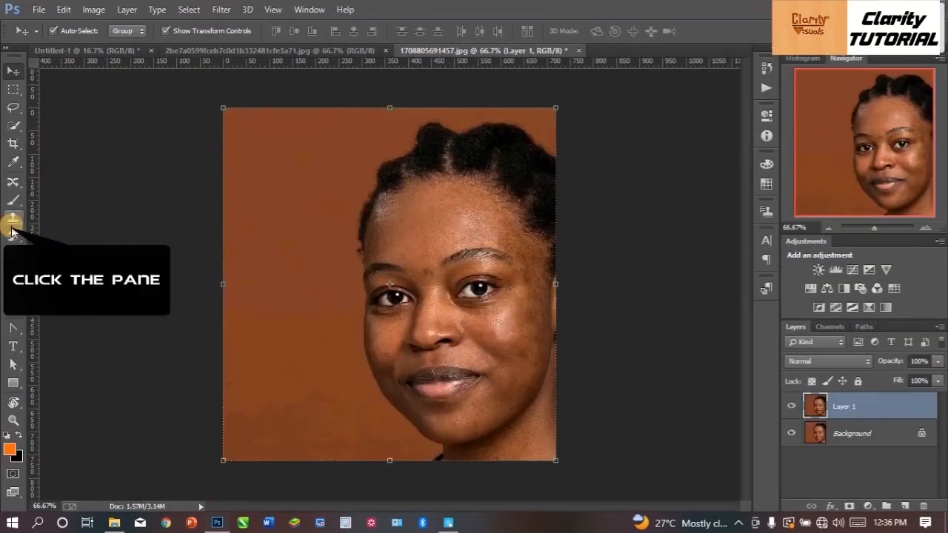
Step: Activate the Clone Stamp tool and reduce its brush size to 50
{"action": "right_click", "coordinate": [12, 220]}
{"action": "left_click", "coordinate": [45, 214]}
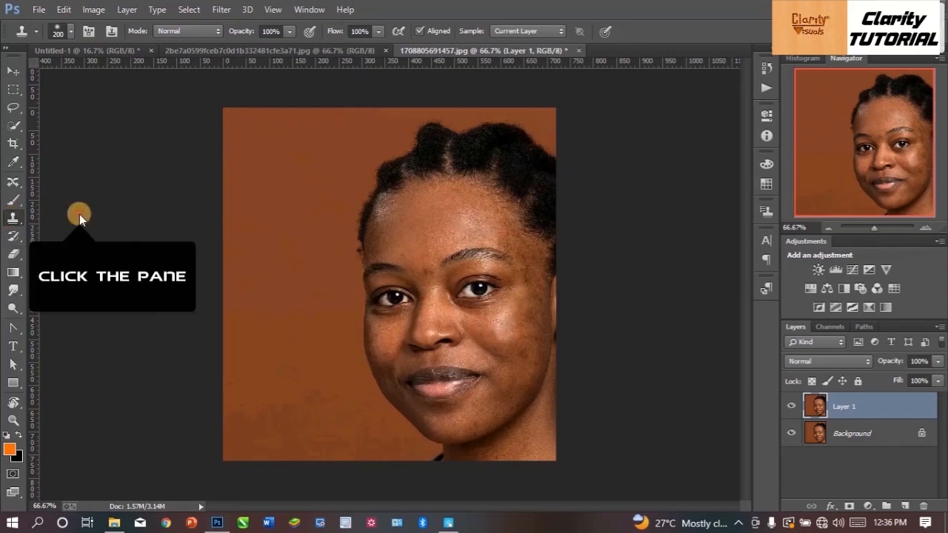
{"action": "key", "text": "["}
{"action": "key", "text": "["}
{"action": "key", "text": "["}
{"action": "key", "text": "["}
{"action": "key", "text": "["}
{"action": "key", "text": "["}
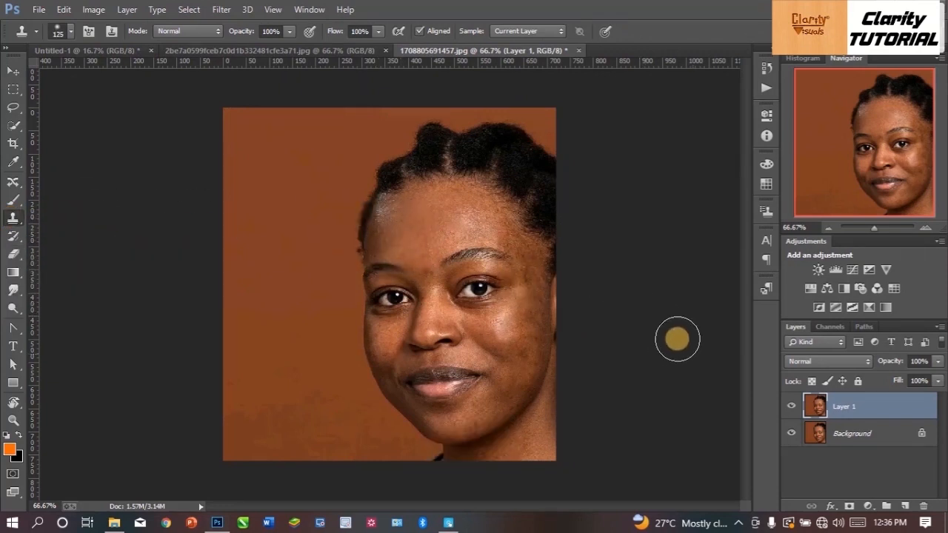
Step: Delete Layer 1 from the portrait and reduce the Clone Stamp brush to size 35
{"action": "left_click_drag", "start_coordinate": [810, 419], "coordinate": [923, 506]}
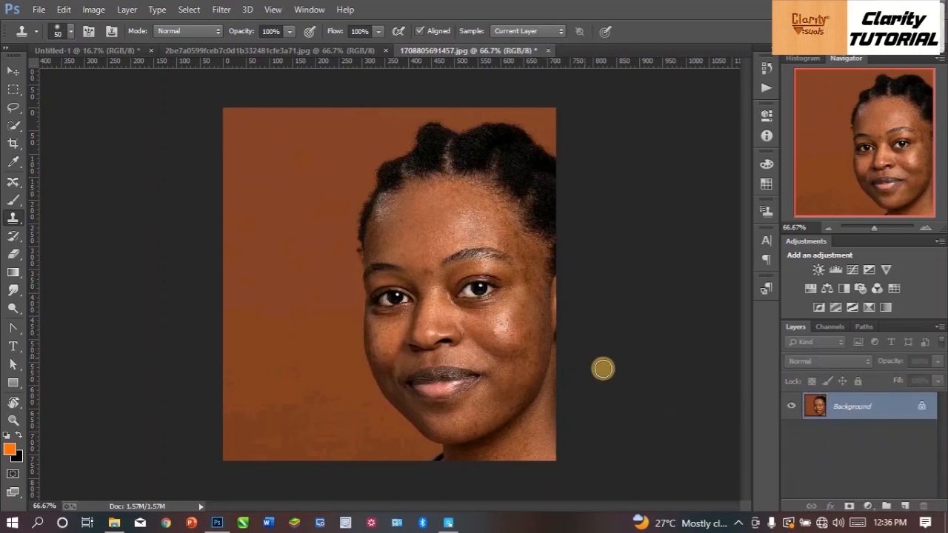
{"action": "key", "text": "ctrl+equal"}
{"action": "key", "text": "bracketleft"}
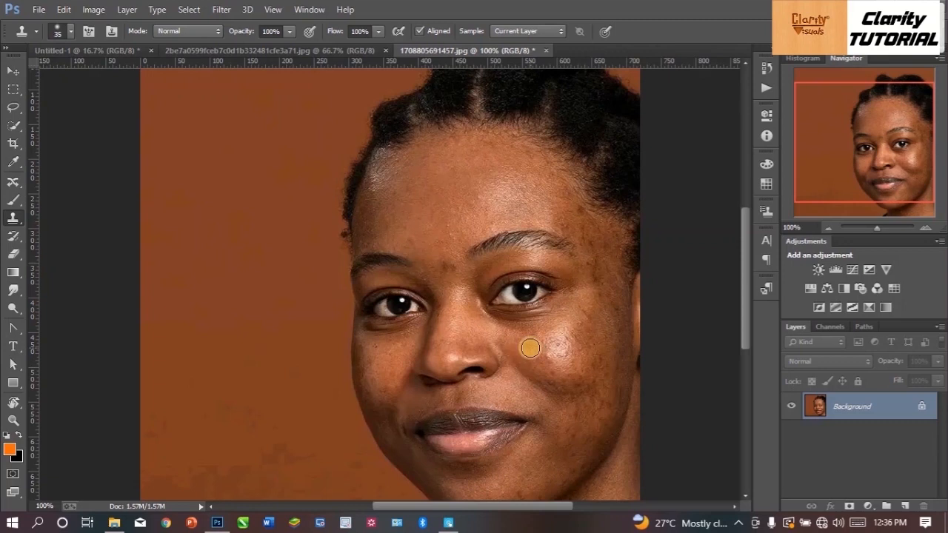
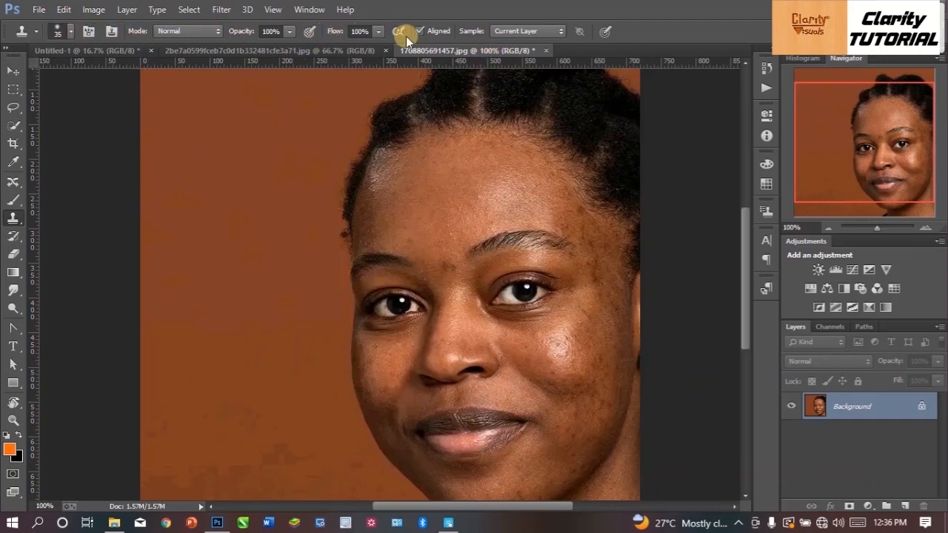
Step: Set the Clone Stamp size to 50, sample clean skin on the forehead and stamp it over a nearby blemish
{"action": "key", "text": "bracketright"}
{"action": "key", "text": "bracketright"}
{"action": "key", "text": "bracketright"}
{"action": "key", "text": "bracketright"}
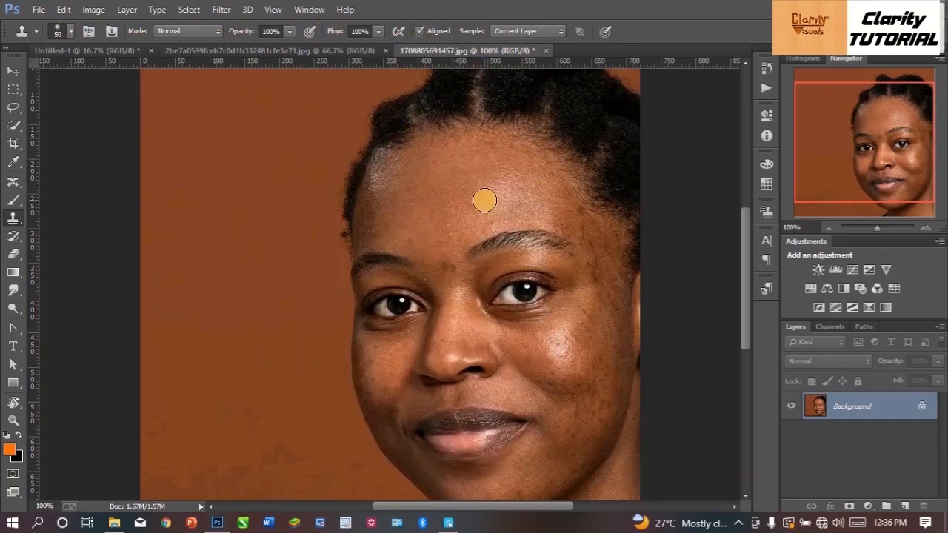
{"action": "left_click", "coordinate": [473, 186], "text": "alt"}
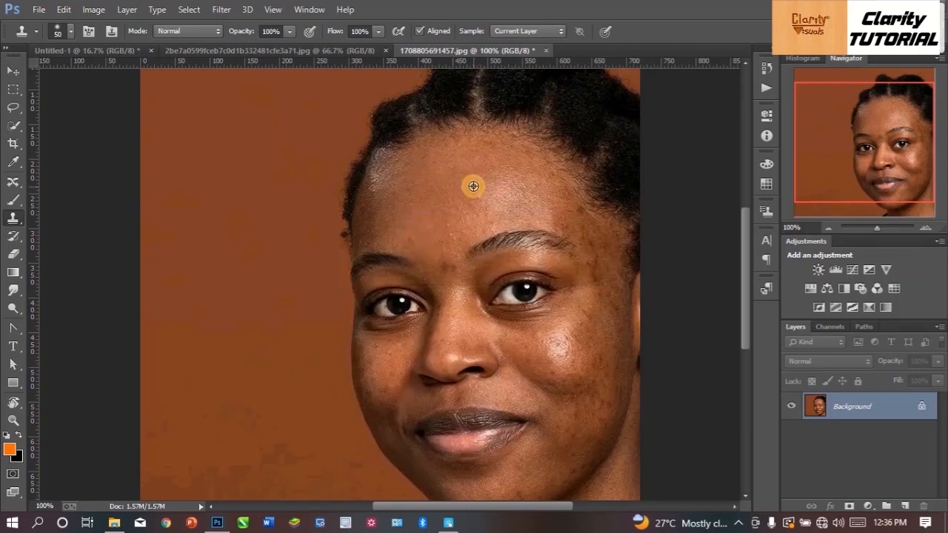
{"action": "left_click", "coordinate": [508, 199], "text": "alt"}
{"action": "left_click", "coordinate": [481, 213]}
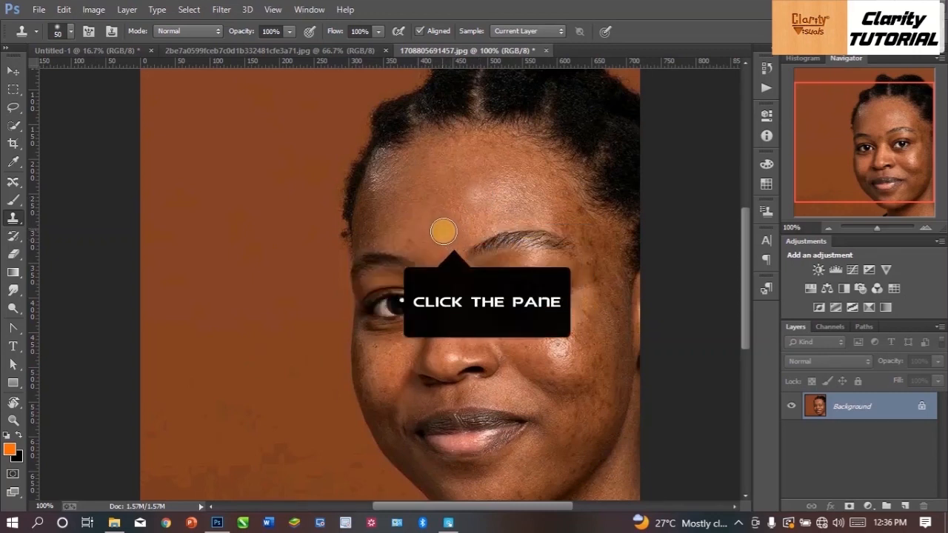
Step: Clone over the spots on the lower middle forehead above the eyebrows, resampling neighbouring skin between stamps
{"action": "left_click", "coordinate": [454, 216]}
{"action": "left_click", "coordinate": [441, 212], "text": "alt"}
{"action": "left_click", "coordinate": [447, 204]}
{"action": "left_click", "coordinate": [449, 223], "text": "alt"}
{"action": "left_click", "coordinate": [458, 220]}
{"action": "left_click", "coordinate": [449, 197]}
{"action": "left_click", "coordinate": [440, 225], "text": "alt"}
{"action": "left_click", "coordinate": [428, 215]}
{"action": "left_click", "coordinate": [447, 212], "text": "alt"}
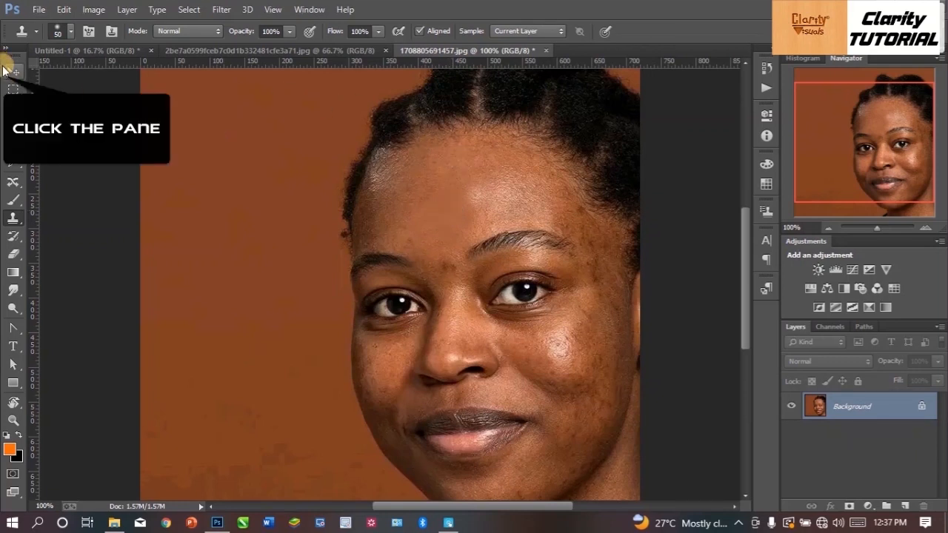
Step: Review the Clone Stamp tool variants and return to the Move tool
{"action": "left_click", "coordinate": [5, 68]}
{"action": "right_click", "coordinate": [12, 216]}
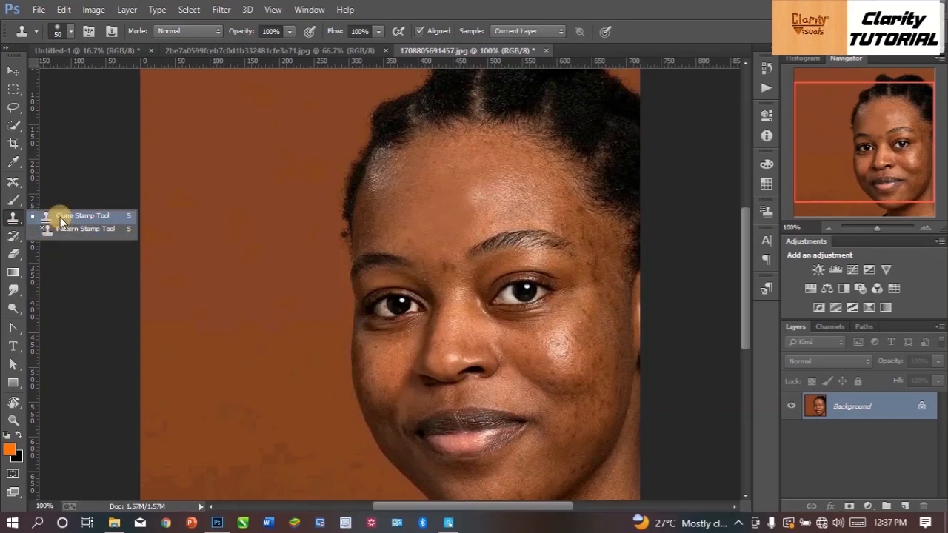
{"action": "left_click", "coordinate": [12, 71]}
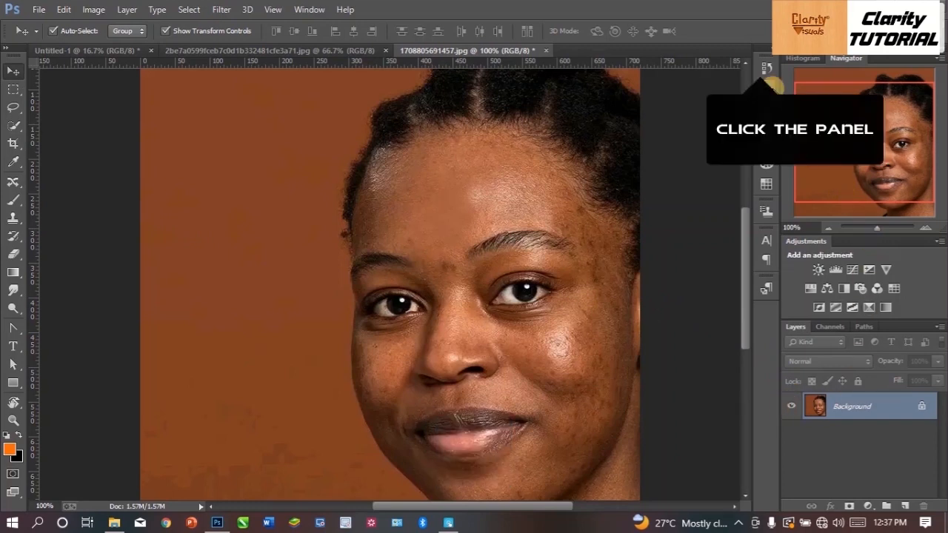
Step: Compare the portrait's first Healing Brush history state with its latest Clone Stamp state
{"action": "left_click", "coordinate": [766, 68]}
{"action": "scroll", "coordinate": [689, 89], "scroll_direction": "up", "scroll_amount": 4}
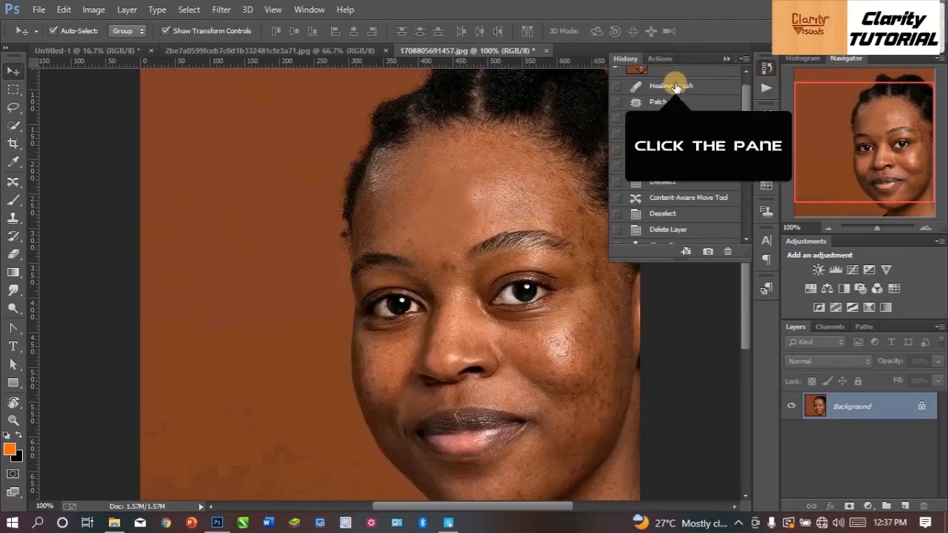
{"action": "left_click", "coordinate": [676, 88]}
{"action": "scroll", "coordinate": [677, 185], "scroll_direction": "down", "scroll_amount": 5}
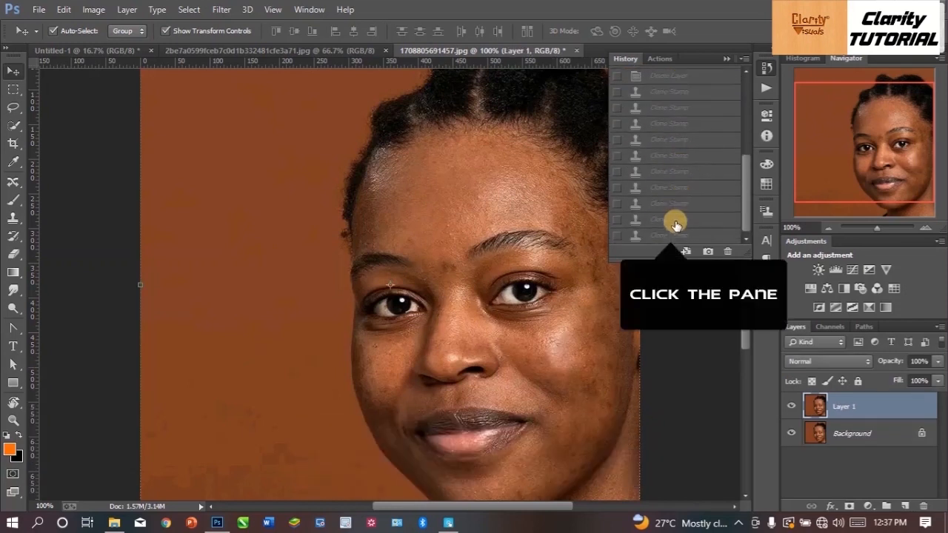
{"action": "left_click", "coordinate": [668, 235]}
Step: Revert the portrait to the first Healing Brush history state, hide the history and delete Layer 1
{"action": "scroll", "coordinate": [663, 129], "scroll_direction": "up", "scroll_amount": 5}
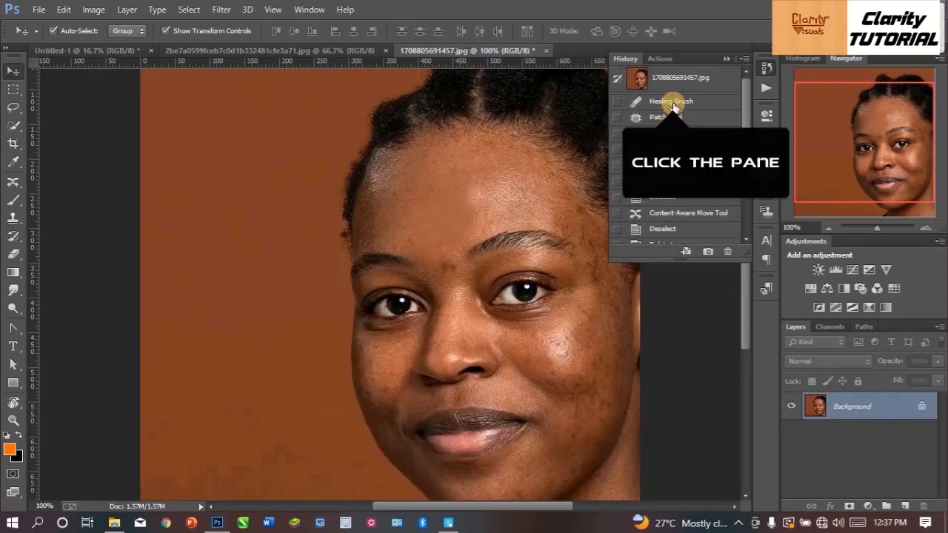
{"action": "left_click", "coordinate": [673, 102]}
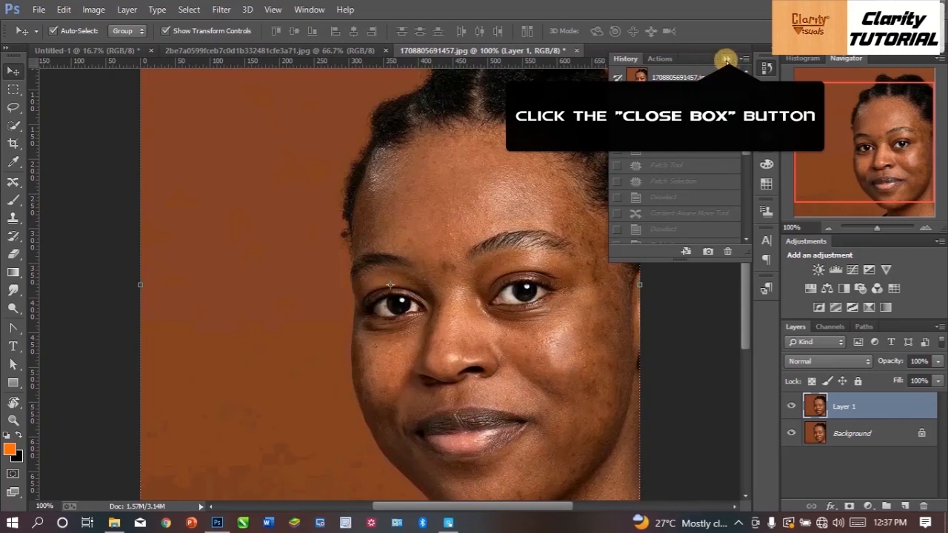
{"action": "left_click", "coordinate": [727, 59]}
{"action": "left_click_drag", "start_coordinate": [906, 424], "coordinate": [924, 506]}
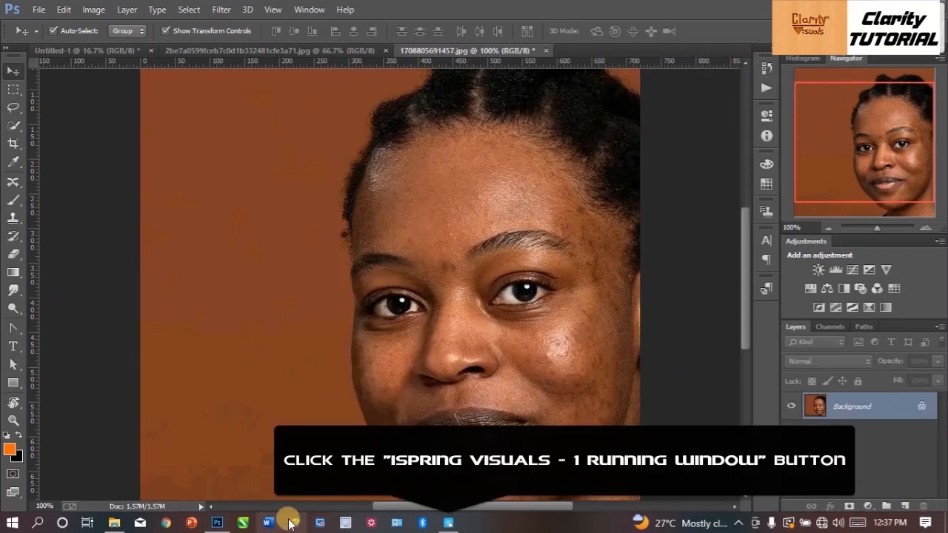
Step: Check the tools list in the iSpring Visuals notes, return to Photoshop and review the History Brush variants, ending on the Move tool
{"action": "left_click", "coordinate": [448, 523]}
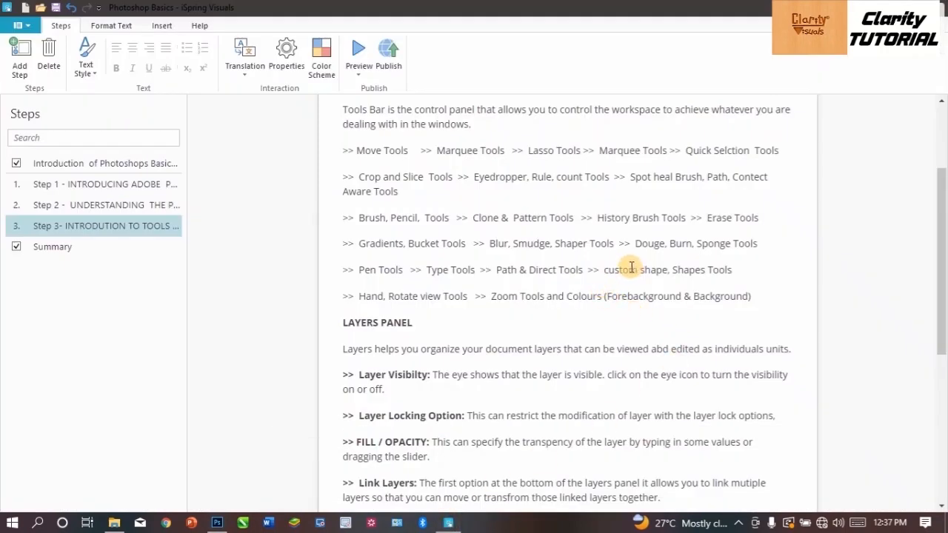
{"action": "left_click", "coordinate": [222, 526]}
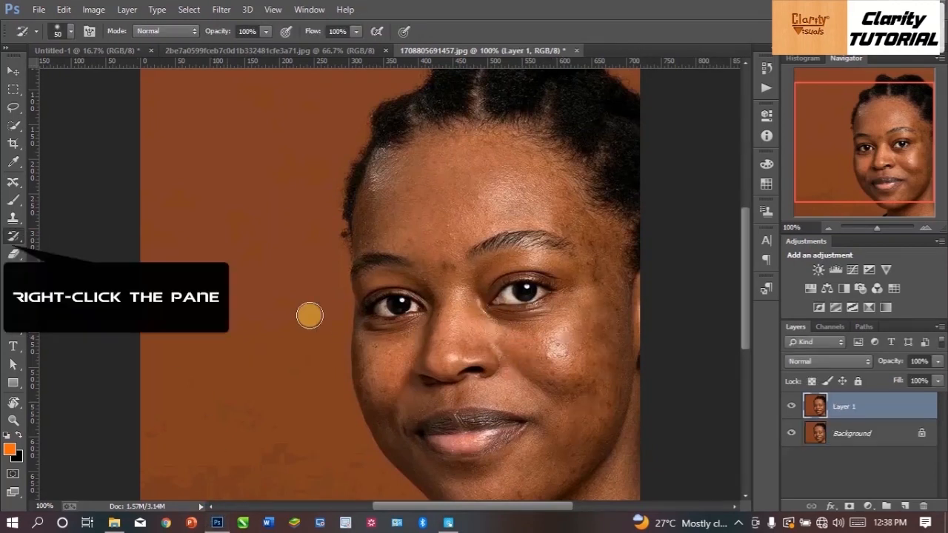
{"action": "right_click", "coordinate": [13, 236]}
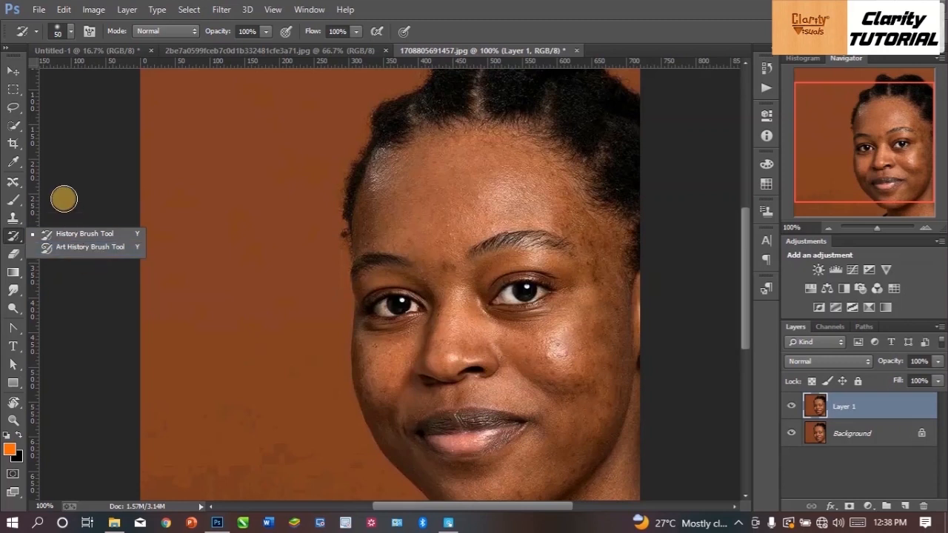
{"action": "left_click", "coordinate": [13, 74]}
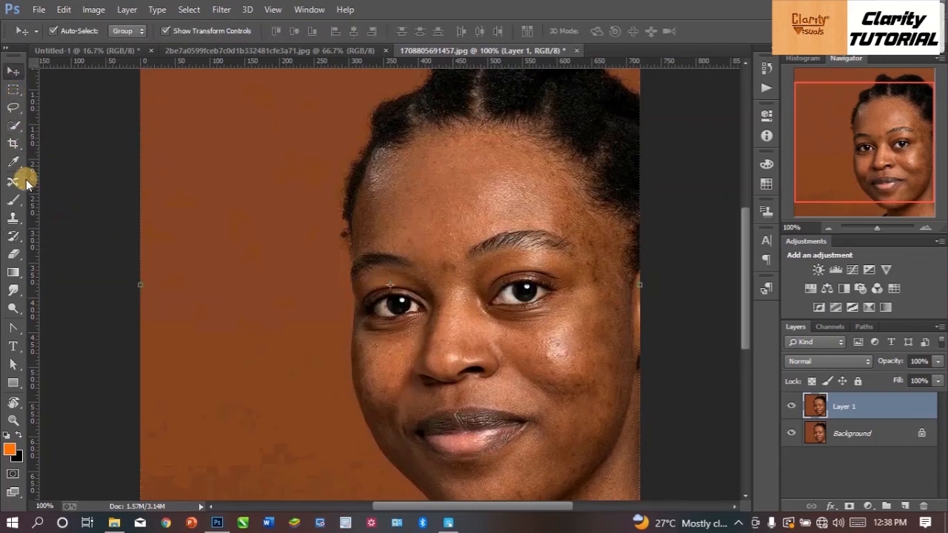
Step: Erase the orange painting from the Untitled-1 canvas with the Eraser at brush size 800, using black foreground and white background colours
{"action": "left_click", "coordinate": [18, 256]}
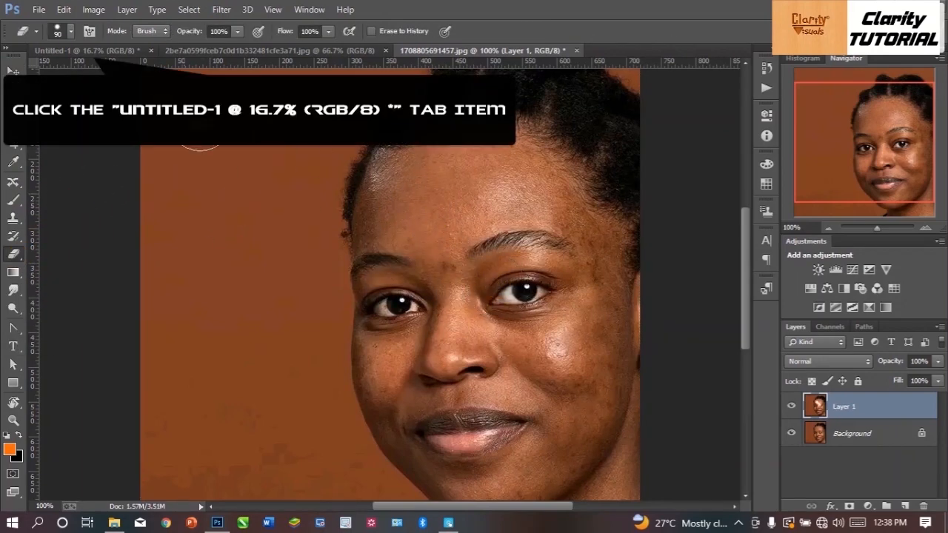
{"action": "left_click", "coordinate": [89, 49]}
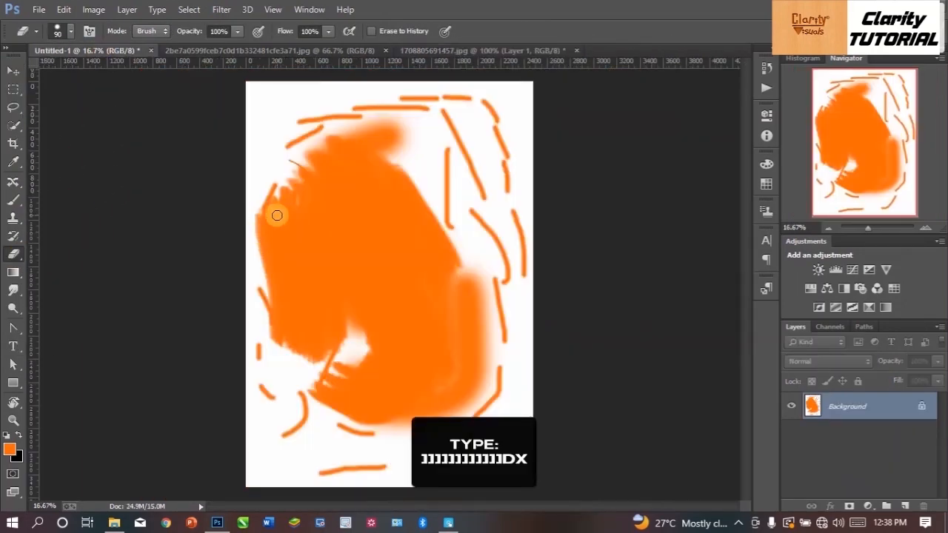
{"action": "key", "text": "bracketright"}
{"action": "key", "text": "bracketright"}
{"action": "key", "text": "bracketright"}
{"action": "key", "text": "bracketright"}
{"action": "key", "text": "bracketright"}
{"action": "key", "text": "bracketright"}
{"action": "key", "text": "bracketright"}
{"action": "key", "text": "d"}
{"action": "key", "text": "x"}
{"action": "mouse_move", "coordinate": [282, 230]}
{"action": "left_mouse_down"}
{"action": "mouse_move", "coordinate": [482, 238]}
{"action": "mouse_move", "coordinate": [441, 215]}
{"action": "mouse_move", "coordinate": [538, 193]}
{"action": "mouse_move", "coordinate": [445, 136]}
{"action": "mouse_move", "coordinate": [488, 130]}
{"action": "mouse_move", "coordinate": [538, 170]}
{"action": "mouse_move", "coordinate": [240, 361]}
{"action": "mouse_move", "coordinate": [113, 365]}
{"action": "mouse_move", "coordinate": [140, 437]}
{"action": "mouse_move", "coordinate": [206, 455]}
{"action": "mouse_move", "coordinate": [435, 459]}
{"action": "mouse_move", "coordinate": [453, 382]}
{"action": "mouse_move", "coordinate": [297, 340]}
{"action": "mouse_move", "coordinate": [87, 318]}
{"action": "left_mouse_up"}
{"action": "mouse_move", "coordinate": [293, 296]}
{"action": "left_mouse_down"}
{"action": "mouse_move", "coordinate": [164, 294]}
{"action": "mouse_move", "coordinate": [141, 307]}
{"action": "left_mouse_up"}
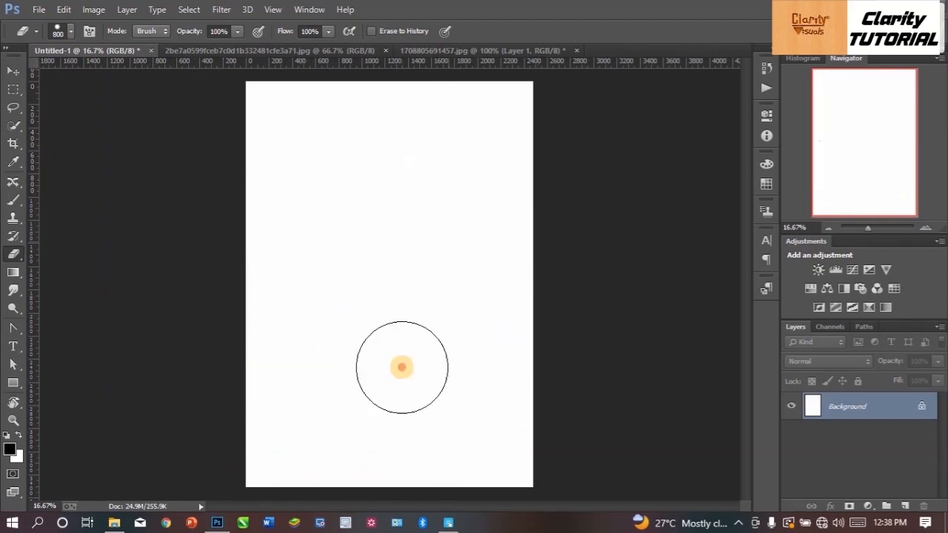
Step: Hide the portrait's Background layer and erase thin strokes down the face on Layer 1 with the Background Eraser at size 13
{"action": "right_click", "coordinate": [9, 253]}
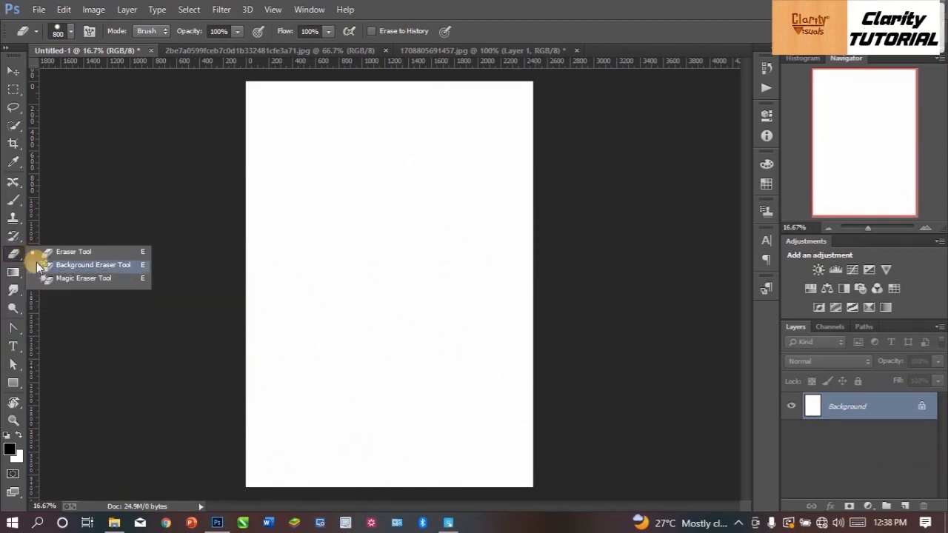
{"action": "left_click", "coordinate": [67, 267]}
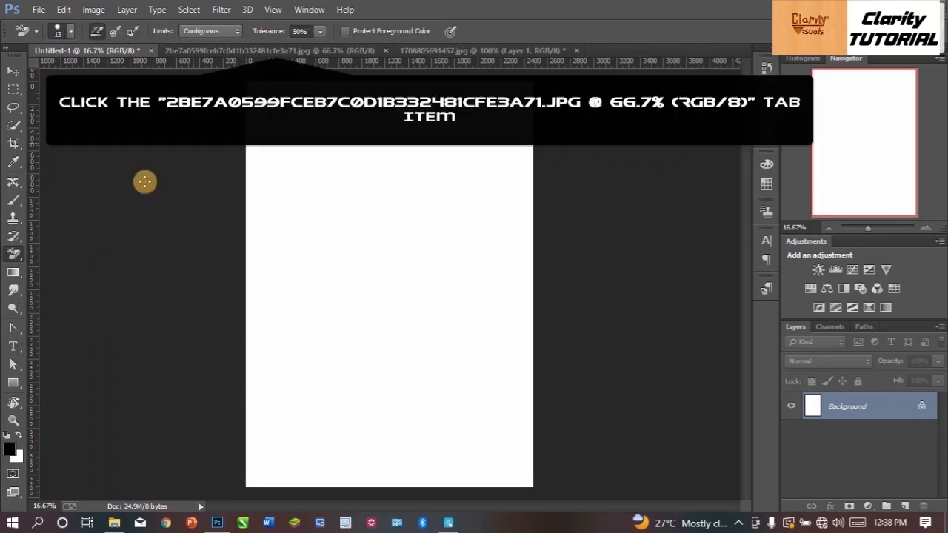
{"action": "left_click", "coordinate": [313, 52]}
{"action": "left_click", "coordinate": [435, 52]}
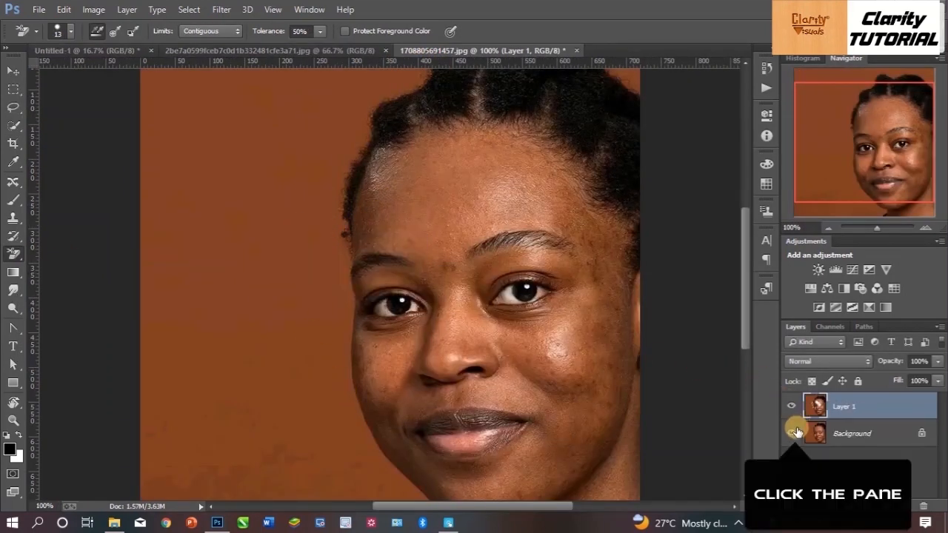
{"action": "left_click", "coordinate": [792, 433]}
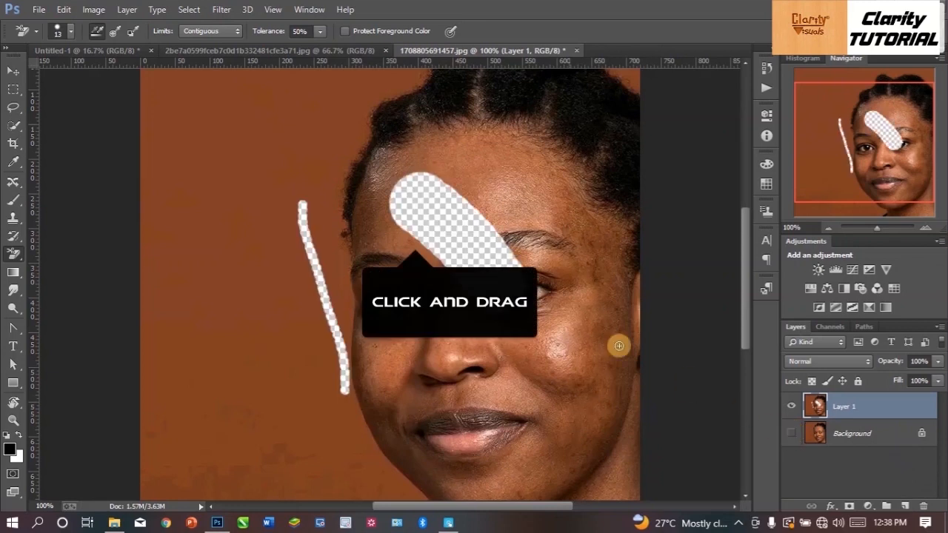
{"action": "left_click_drag", "start_coordinate": [415, 240], "coordinate": [358, 406]}
{"action": "left_click_drag", "start_coordinate": [450, 295], "coordinate": [420, 381]}
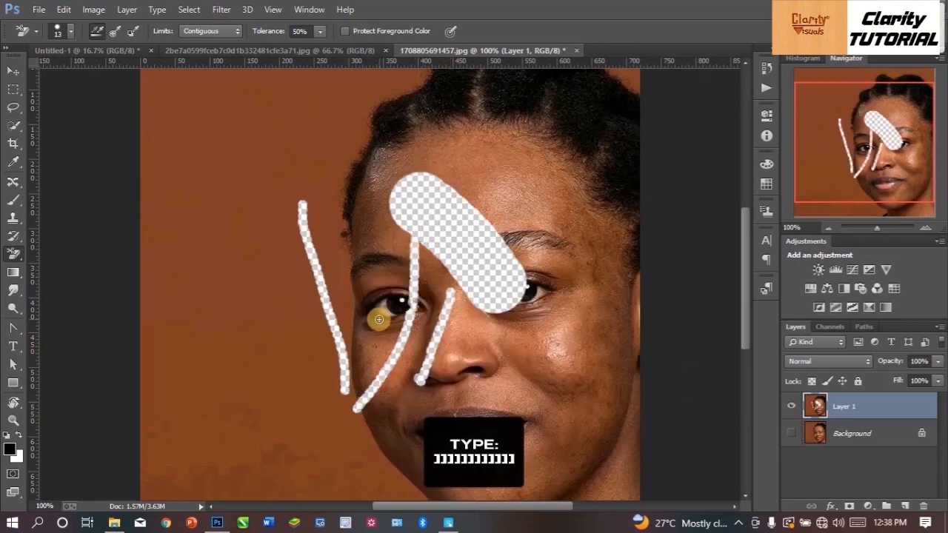
Step: Enlarge the Background Eraser to 80, erase broadly across the face and backdrop on Layer 1, and look at the brush settings
{"action": "key", "text": "bracketright"}
{"action": "mouse_move", "coordinate": [361, 294]}
{"action": "left_mouse_down"}
{"action": "mouse_move", "coordinate": [180, 314]}
{"action": "mouse_move", "coordinate": [387, 334]}
{"action": "mouse_move", "coordinate": [407, 307]}
{"action": "mouse_move", "coordinate": [314, 274]}
{"action": "mouse_move", "coordinate": [355, 216]}
{"action": "mouse_move", "coordinate": [317, 144]}
{"action": "mouse_move", "coordinate": [300, 138]}
{"action": "left_mouse_up"}
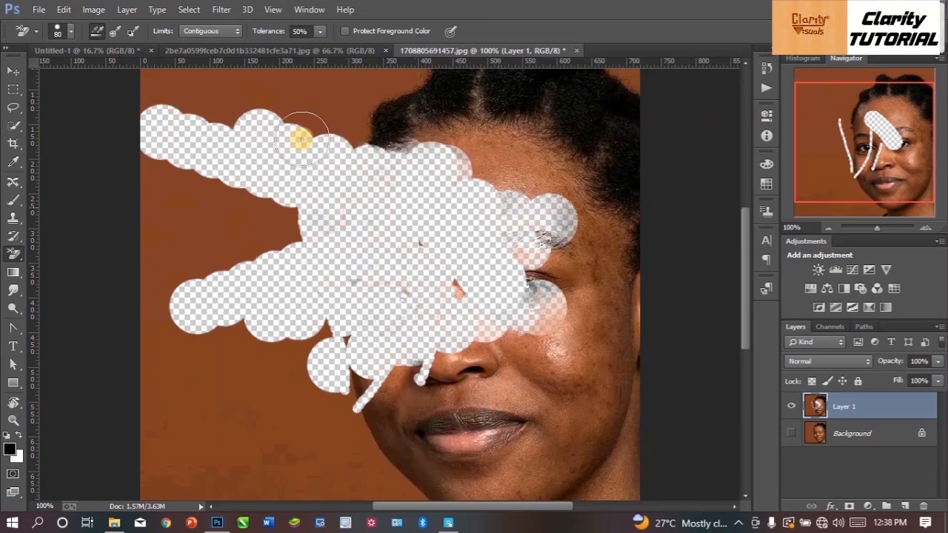
{"action": "left_click", "coordinate": [72, 33]}
{"action": "left_click", "coordinate": [163, 105]}
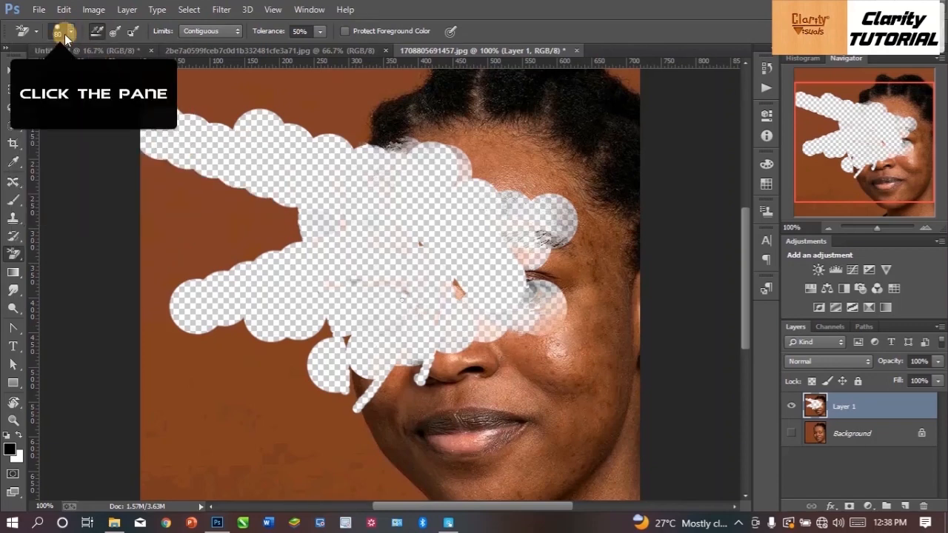
{"action": "left_click", "coordinate": [69, 39]}
{"action": "left_click", "coordinate": [175, 131]}
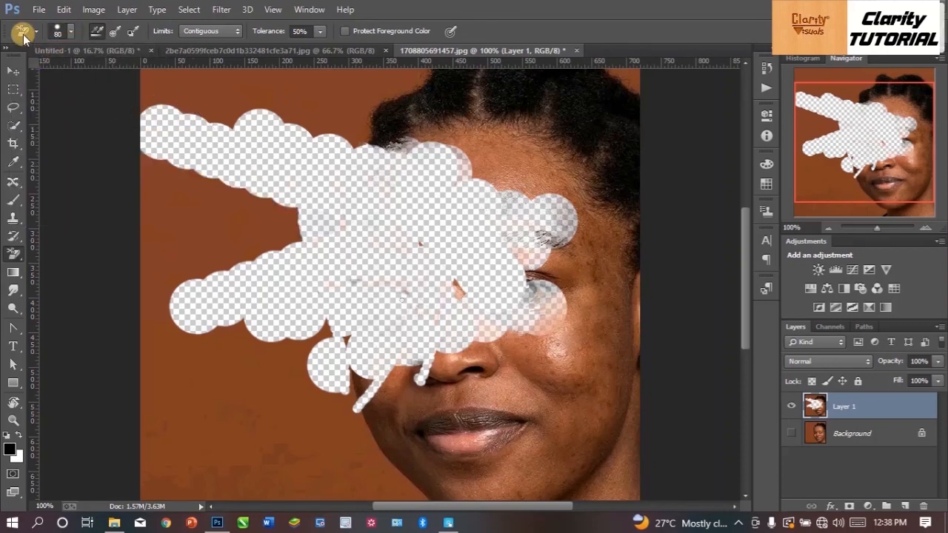
Step: Return to the Move tool, show the portrait's Background layer again and delete Layer 1
{"action": "left_click", "coordinate": [9, 70]}
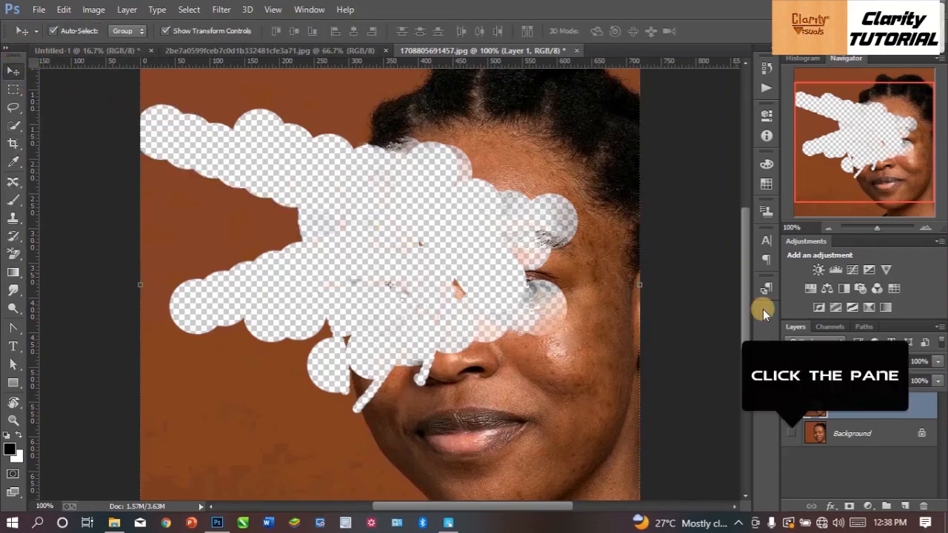
{"action": "left_click", "coordinate": [793, 437]}
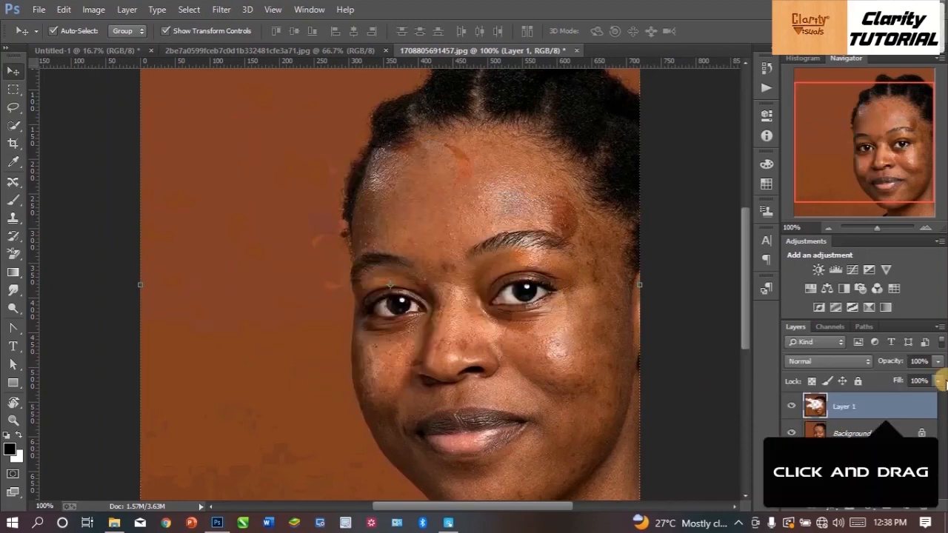
{"action": "left_click_drag", "start_coordinate": [884, 419], "coordinate": [924, 506]}
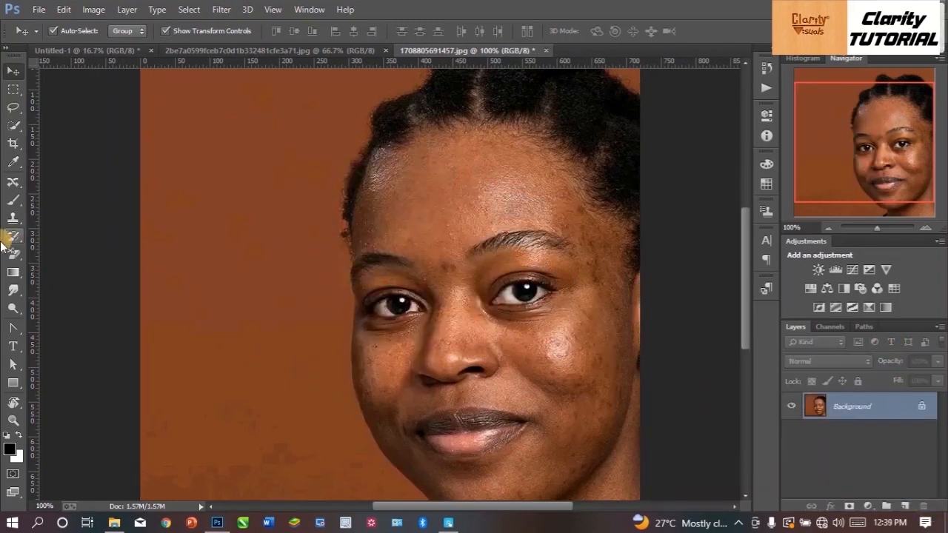
Step: Review the Eraser tool variants
{"action": "right_click", "coordinate": [13, 248]}
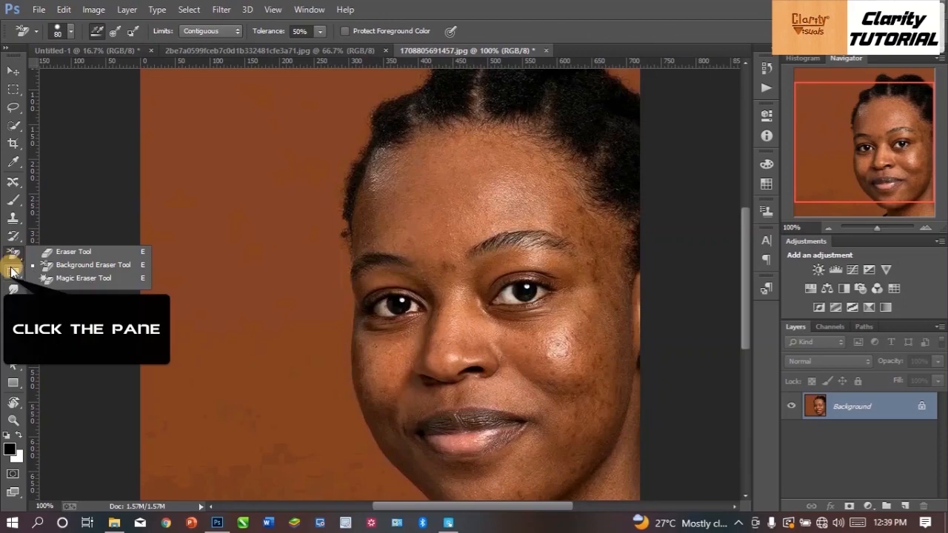
Step: Draw black-to-white linear gradients in several directions across the Untitled-1 canvas with the Gradient tool at 100% opacity
{"action": "left_click", "coordinate": [11, 272]}
{"action": "right_click", "coordinate": [11, 272]}
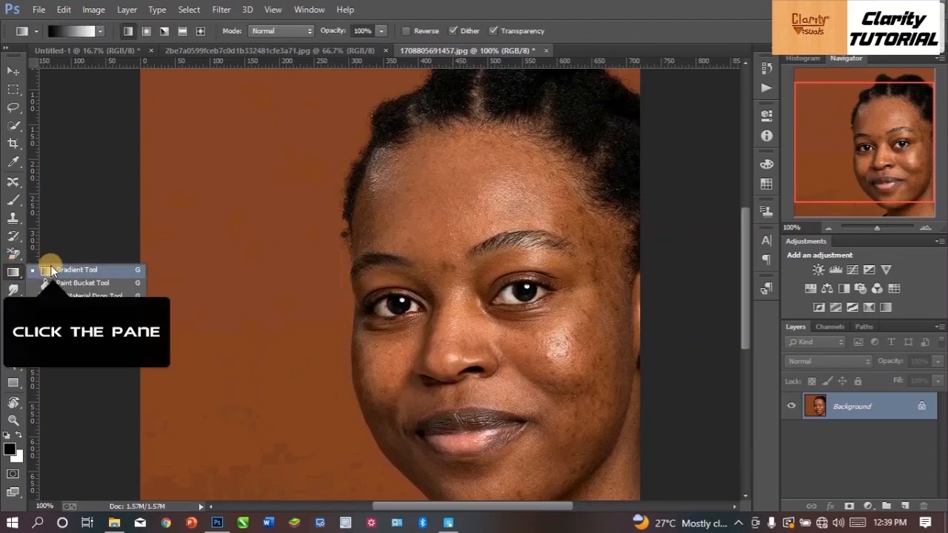
{"action": "left_click", "coordinate": [47, 271]}
{"action": "left_click", "coordinate": [108, 54]}
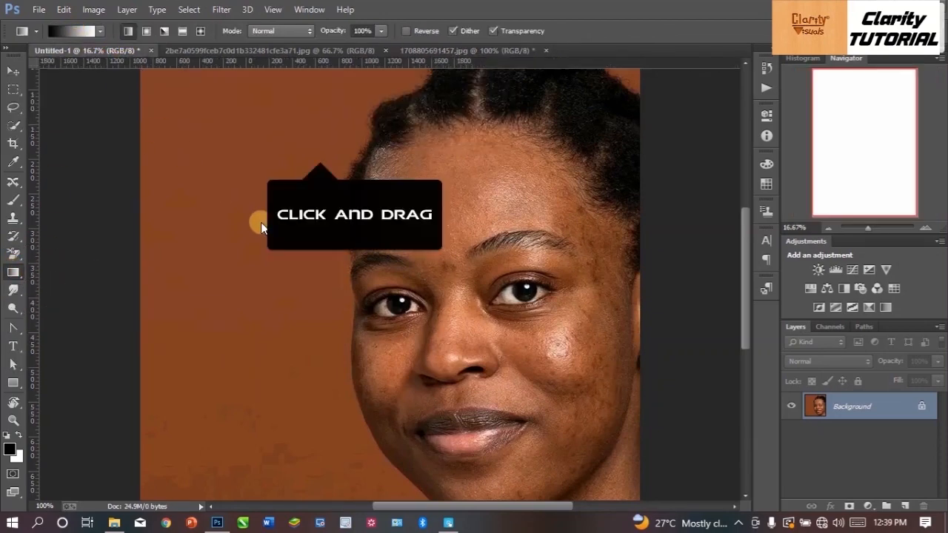
{"action": "left_click_drag", "start_coordinate": [319, 153], "coordinate": [332, 497]}
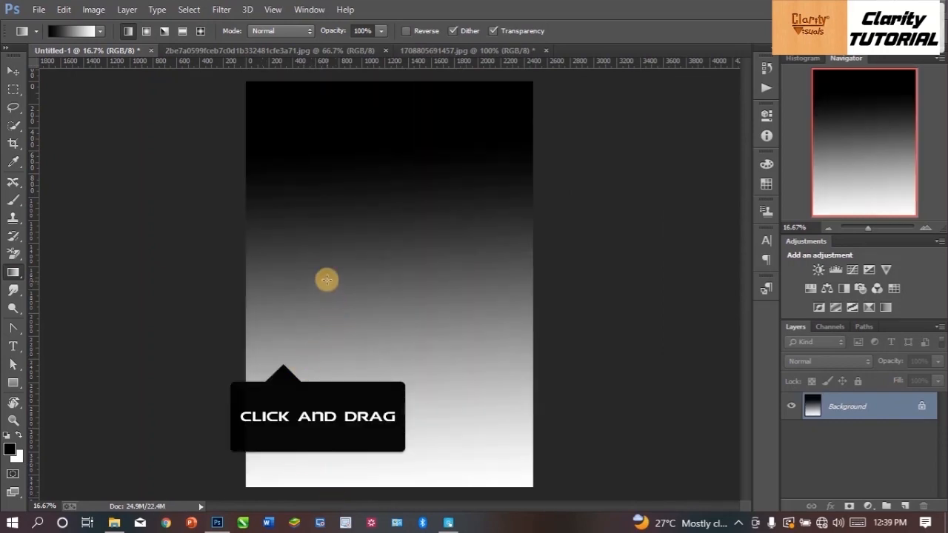
{"action": "left_click_drag", "start_coordinate": [335, 153], "coordinate": [475, 354]}
{"action": "left_click_drag", "start_coordinate": [439, 205], "coordinate": [320, 402]}
{"action": "left_click_drag", "start_coordinate": [282, 167], "coordinate": [514, 348]}
{"action": "left_click_drag", "start_coordinate": [387, 201], "coordinate": [377, 277]}
Step: Redraw the Untitled-1 background with black-to-white radial gradients, placing the final centre right of the canvas middle
{"action": "left_click", "coordinate": [147, 31]}
{"action": "left_click_drag", "start_coordinate": [322, 101], "coordinate": [403, 364]}
{"action": "left_click_drag", "start_coordinate": [453, 264], "coordinate": [372, 362]}
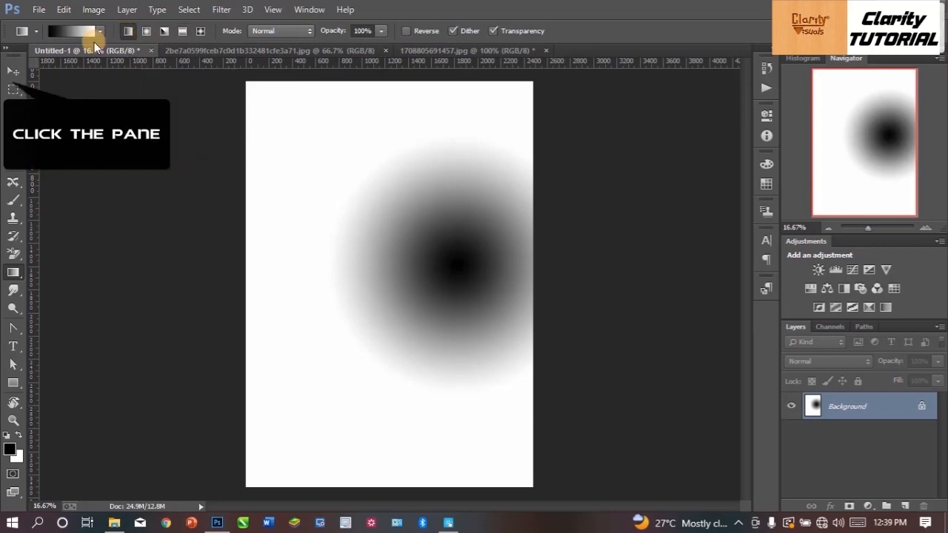
Step: Fill the tonal rings of the radial gradient with black using the Paint Bucket tool at tolerance 32, forming a solid disc
{"action": "left_click", "coordinate": [13, 72]}
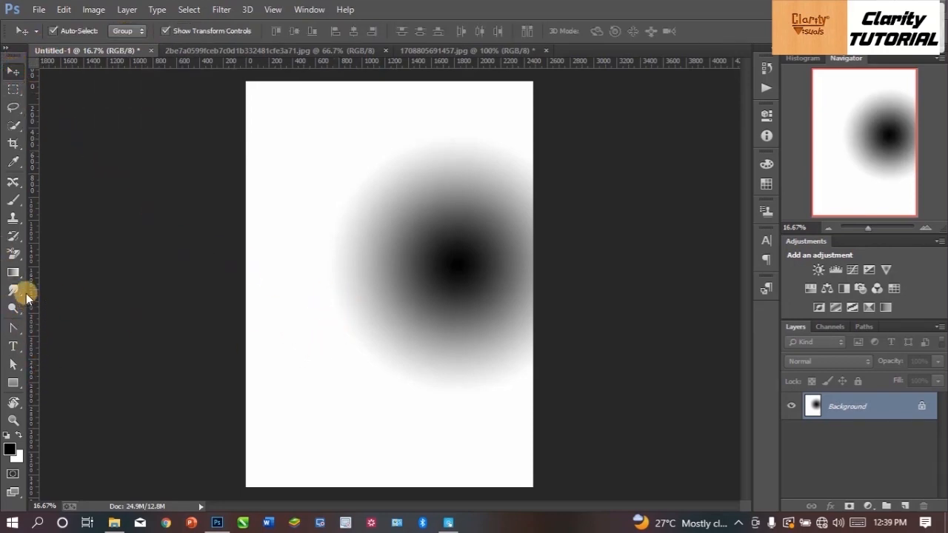
{"action": "right_click", "coordinate": [17, 277]}
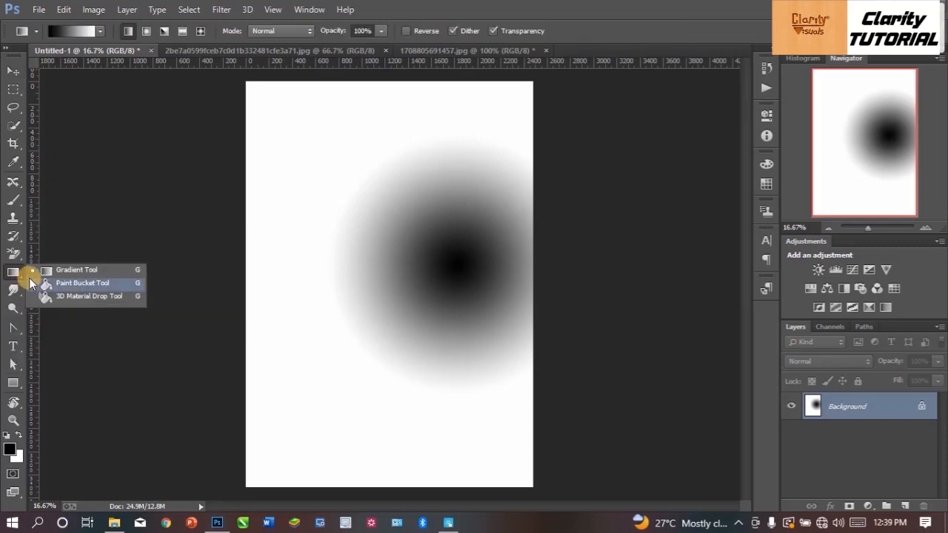
{"action": "left_click", "coordinate": [48, 283]}
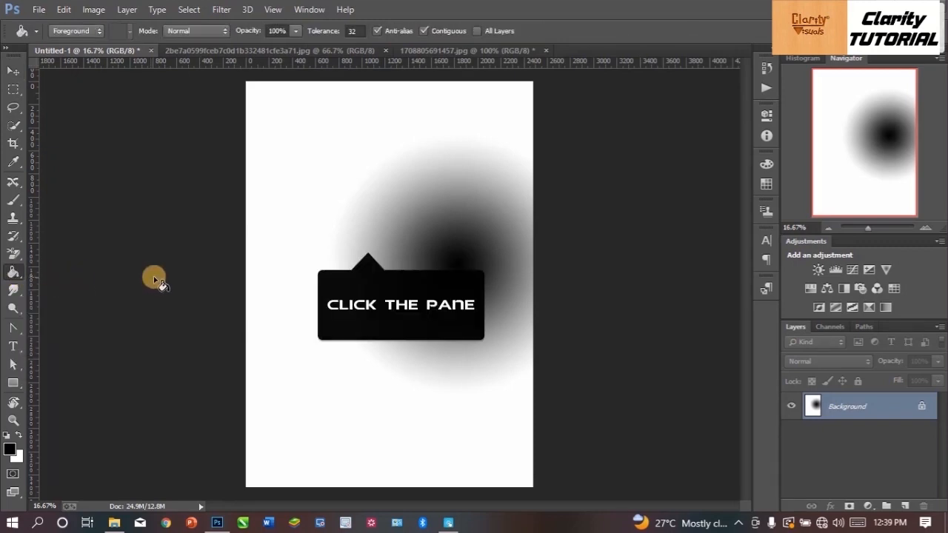
{"action": "left_click", "coordinate": [355, 252]}
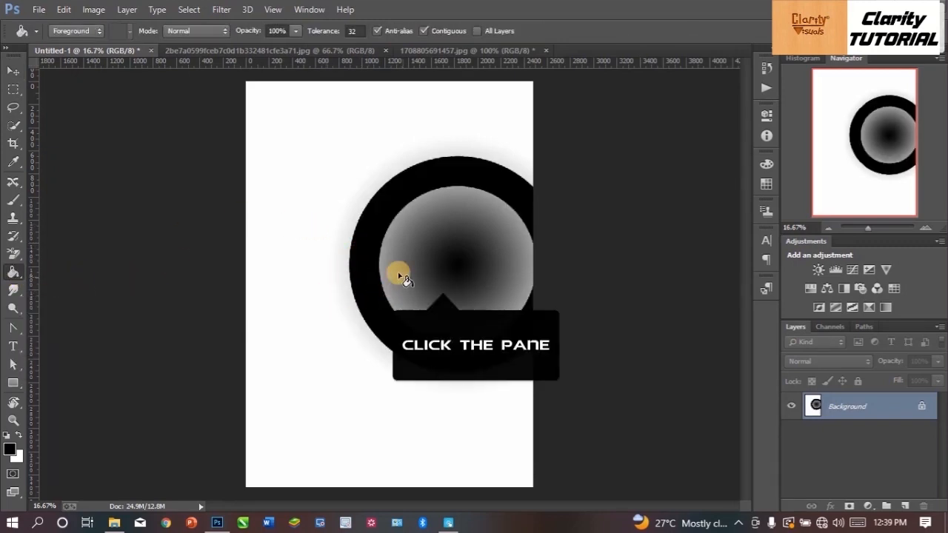
{"action": "left_click", "coordinate": [445, 285]}
{"action": "left_click", "coordinate": [415, 306]}
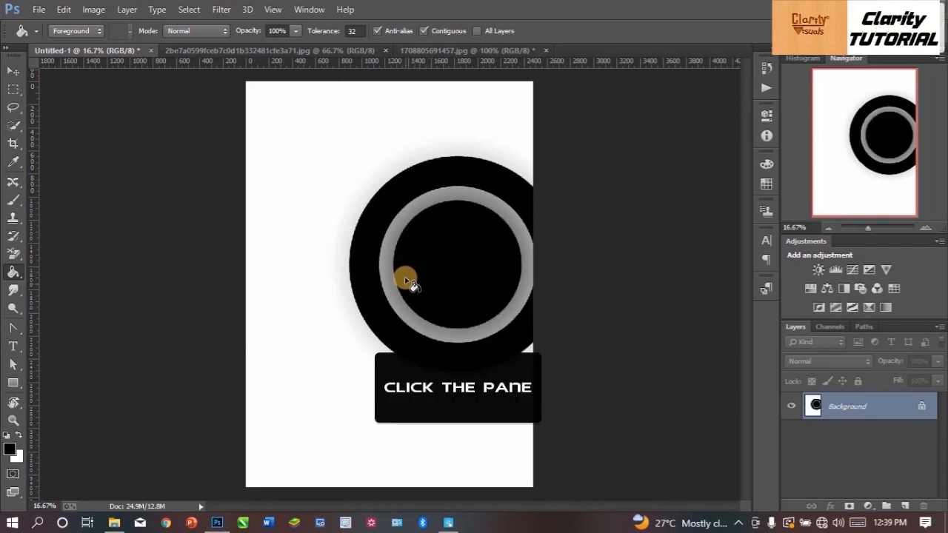
{"action": "left_click", "coordinate": [425, 330]}
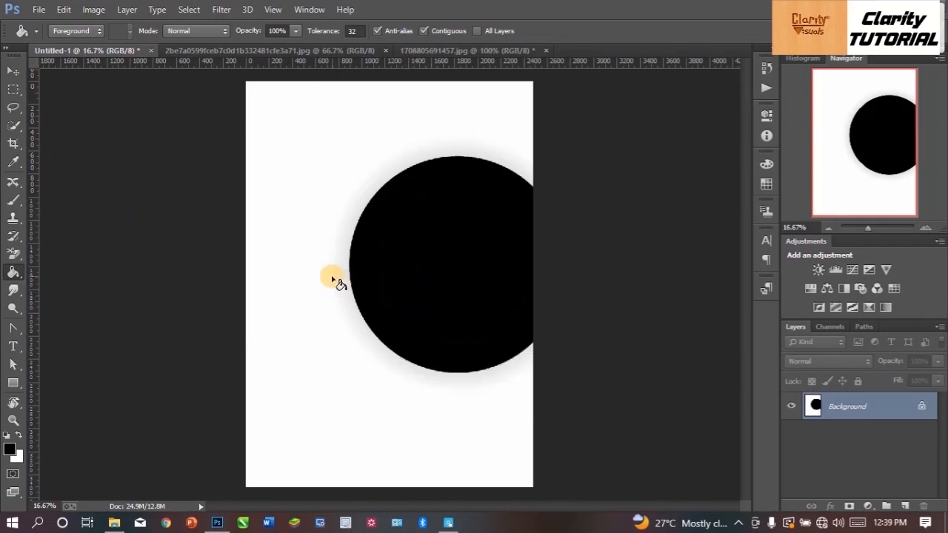
Step: Paint-bucket the black disc and its soft edge white, and fill the entire canvas with black
{"action": "key", "text": "x"}
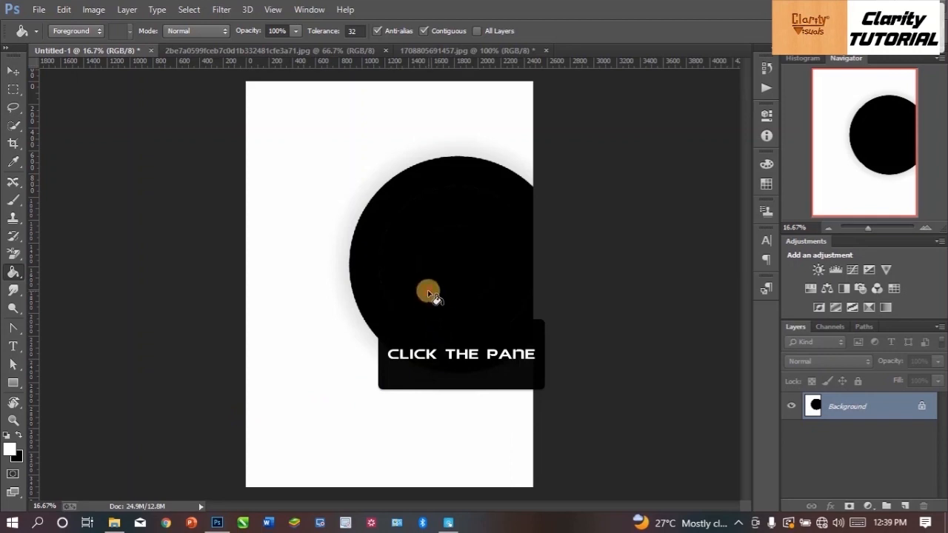
{"action": "left_click", "coordinate": [428, 292]}
{"action": "left_click", "coordinate": [434, 267]}
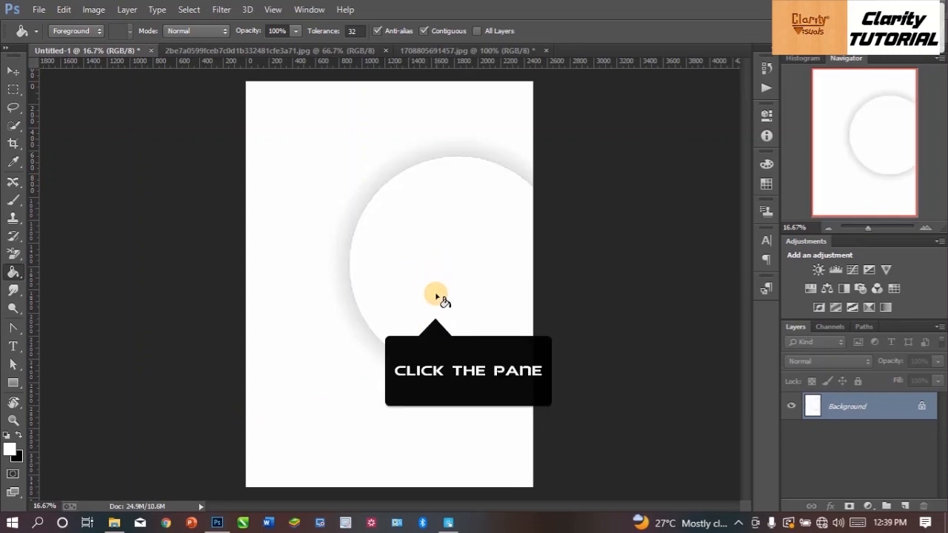
{"action": "left_click", "coordinate": [452, 310]}
{"action": "key", "text": "x"}
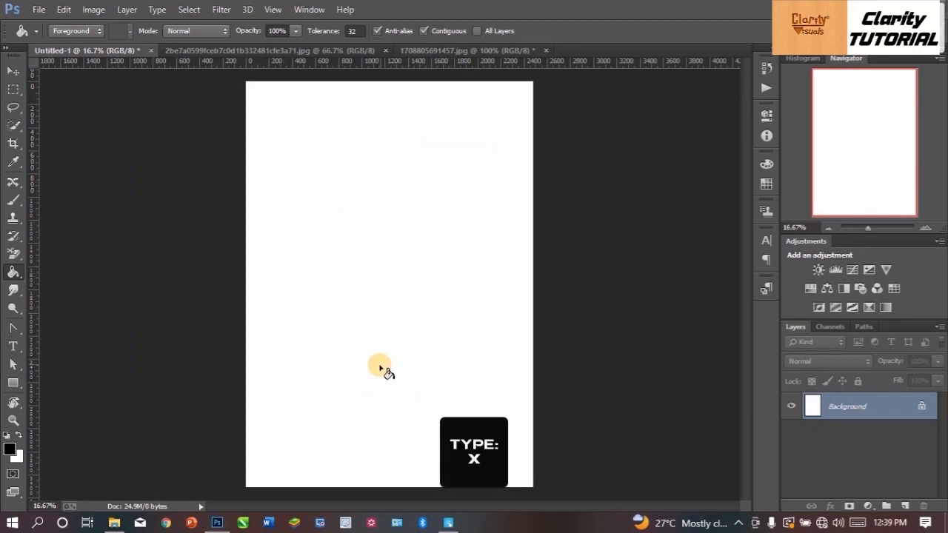
{"action": "left_click", "coordinate": [435, 320]}
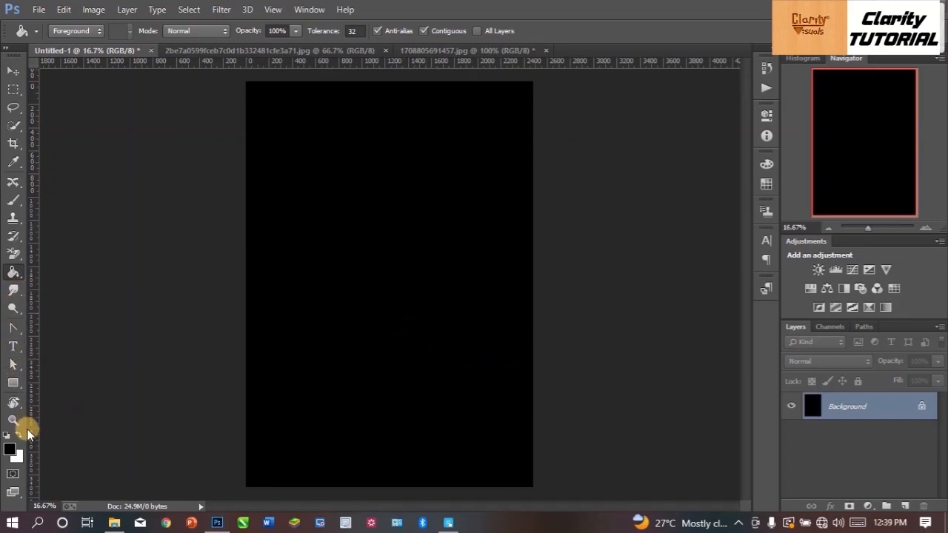
Step: Check the tools list in the iSpring Visuals notes and return to Photoshop
{"action": "right_click", "coordinate": [20, 275]}
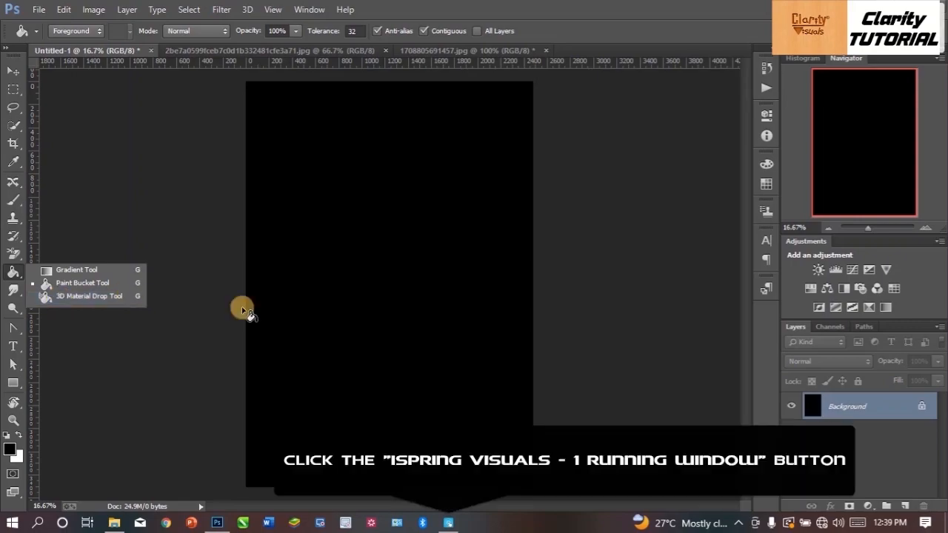
{"action": "left_click", "coordinate": [448, 523]}
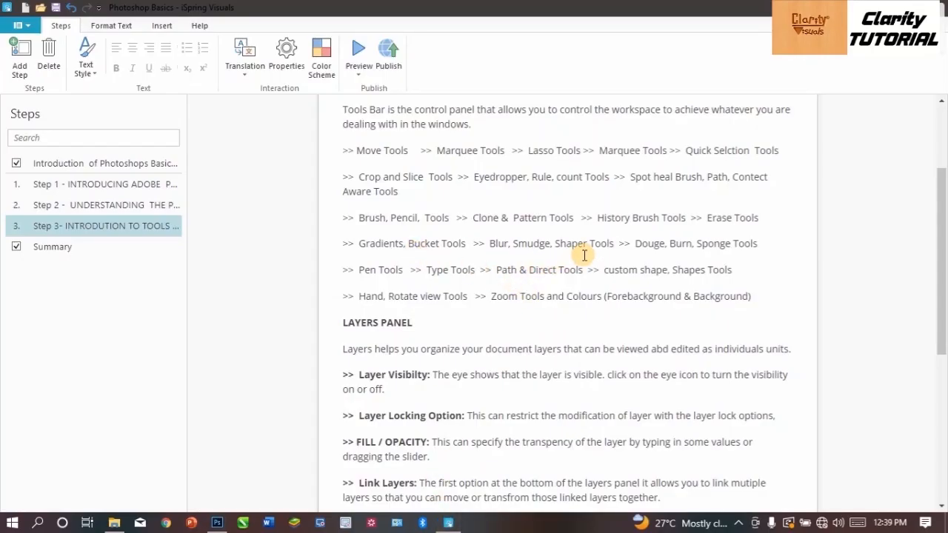
{"action": "left_click", "coordinate": [217, 523]}
Step: In the 1708805691457.jpg portrait, blur the left half of the face using the Blur tool with a 150 px brush at 100% strength
{"action": "left_click", "coordinate": [434, 51]}
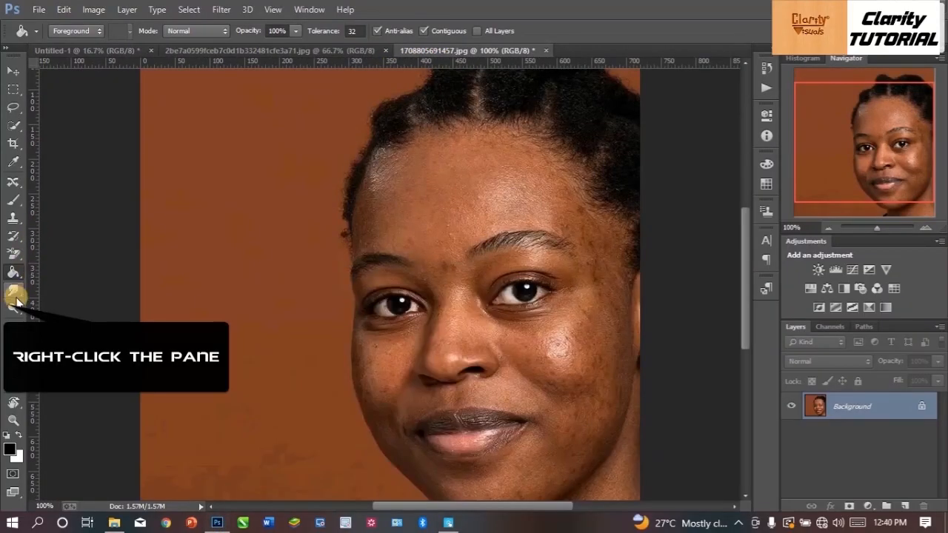
{"action": "right_click", "coordinate": [14, 290]}
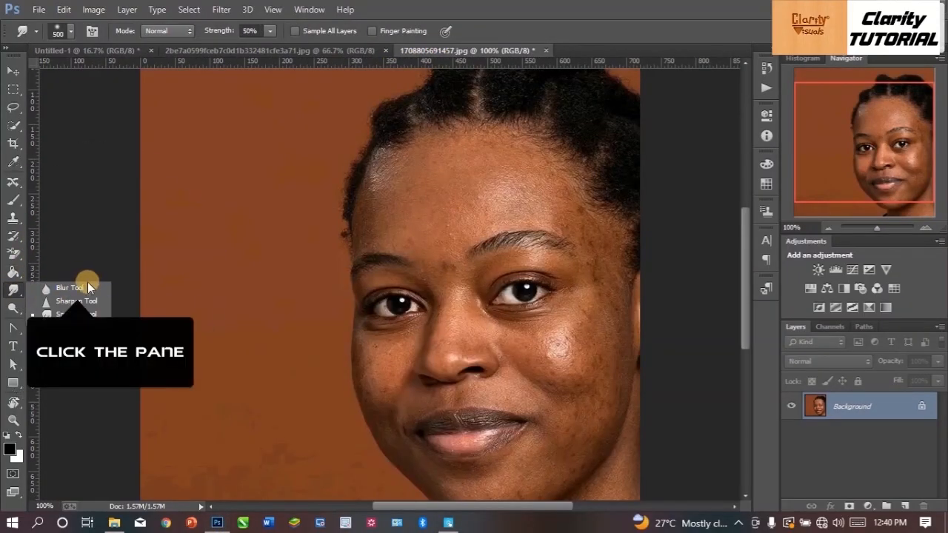
{"action": "left_click", "coordinate": [72, 288]}
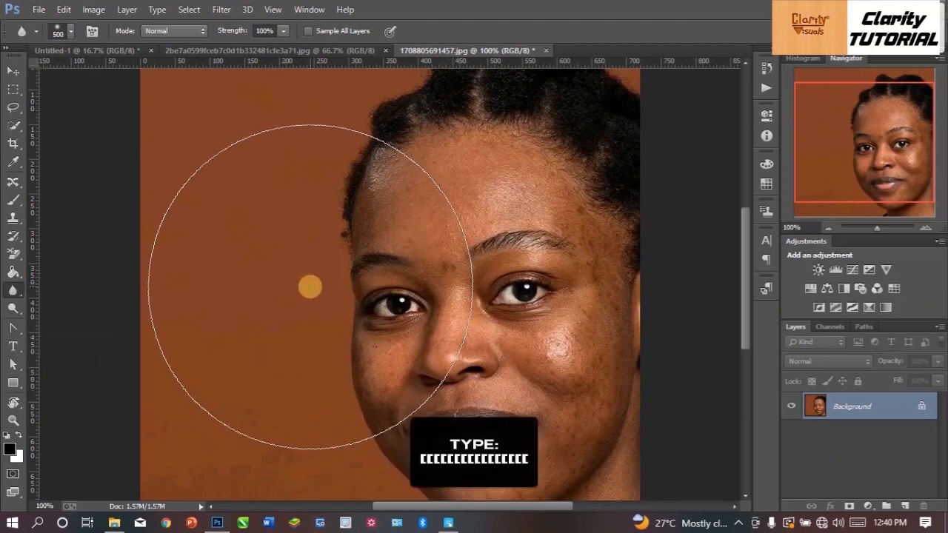
{"action": "key", "text": "bracketleft"}
{"action": "key", "text": "bracketleft"}
{"action": "key", "text": "bracketleft"}
{"action": "key", "text": "bracketleft"}
{"action": "key", "text": "bracketleft"}
{"action": "key", "text": "bracketleft"}
{"action": "key", "text": "bracketleft"}
{"action": "key", "text": "bracketleft"}
{"action": "key", "text": "bracketleft"}
{"action": "key", "text": "bracketleft"}
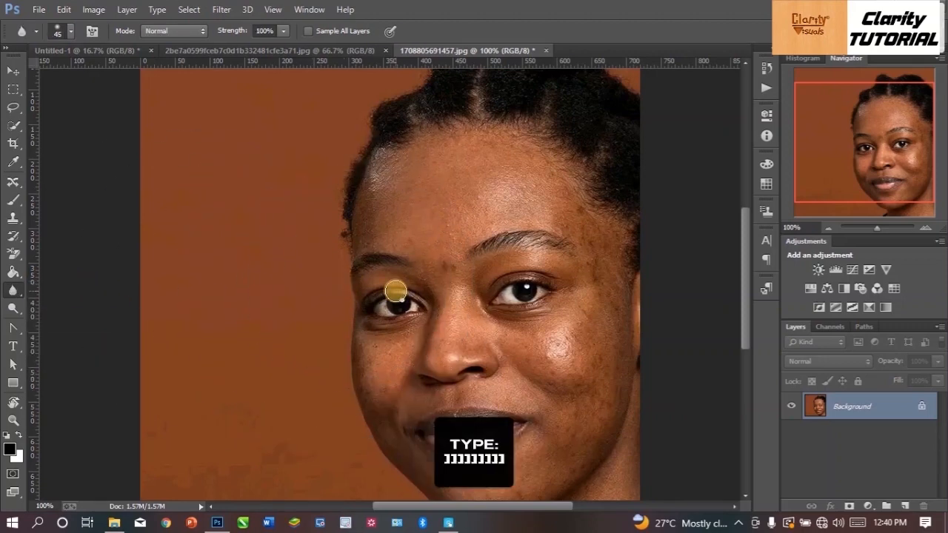
{"action": "key", "text": "bracketright"}
{"action": "key", "text": "bracketright"}
{"action": "key", "text": "bracketright"}
{"action": "key", "text": "bracketright"}
{"action": "key", "text": "bracketright"}
{"action": "mouse_move", "coordinate": [395, 289]}
{"action": "left_mouse_down"}
{"action": "mouse_move", "coordinate": [429, 317]}
{"action": "mouse_move", "coordinate": [416, 298]}
{"action": "mouse_move", "coordinate": [386, 352]}
{"action": "mouse_move", "coordinate": [378, 271]}
{"action": "mouse_move", "coordinate": [389, 273]}
{"action": "mouse_move", "coordinate": [406, 382]}
{"action": "mouse_move", "coordinate": [387, 279]}
{"action": "mouse_move", "coordinate": [396, 342]}
{"action": "mouse_move", "coordinate": [393, 349]}
{"action": "mouse_move", "coordinate": [392, 287]}
{"action": "mouse_move", "coordinate": [385, 357]}
{"action": "mouse_move", "coordinate": [395, 348]}
{"action": "mouse_move", "coordinate": [395, 283]}
{"action": "mouse_move", "coordinate": [398, 351]}
{"action": "left_mouse_up"}
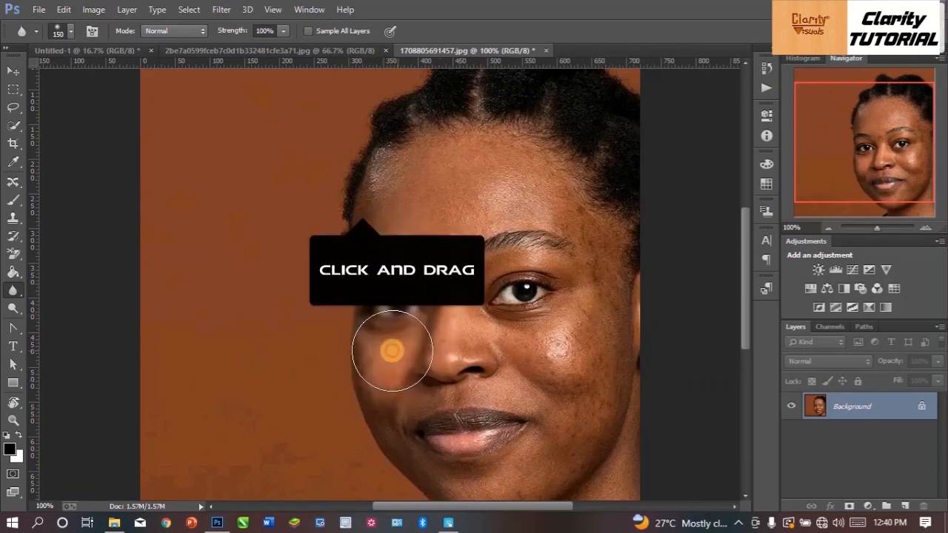
{"action": "mouse_move", "coordinate": [351, 213]}
{"action": "left_mouse_down"}
{"action": "mouse_move", "coordinate": [386, 197]}
{"action": "mouse_move", "coordinate": [417, 364]}
{"action": "mouse_move", "coordinate": [711, 408]}
{"action": "mouse_move", "coordinate": [650, 400]}
{"action": "left_mouse_up"}
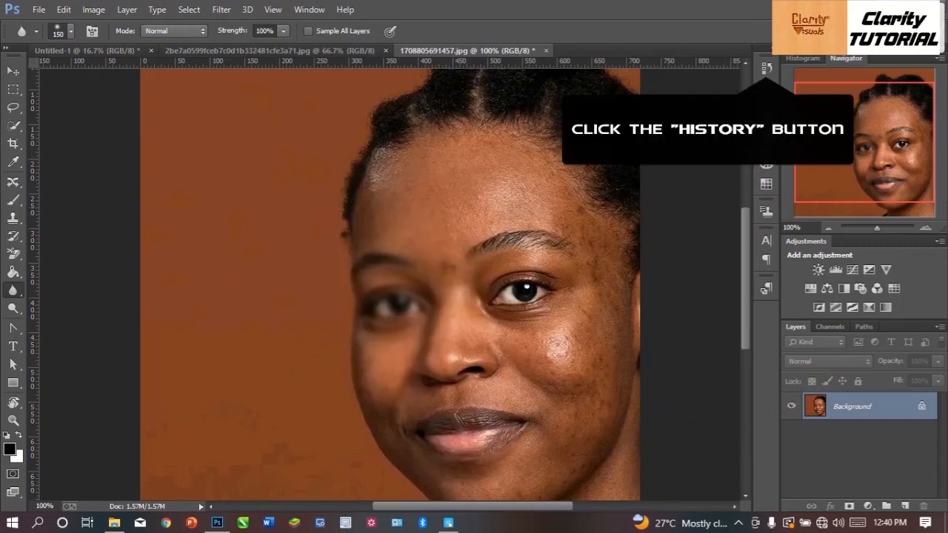
Step: Revert the portrait to its early Healing Brush history state and duplicate the Background layer as Layer 1
{"action": "left_click", "coordinate": [764, 73]}
{"action": "scroll", "coordinate": [705, 85], "scroll_direction": "up", "scroll_amount": 4}
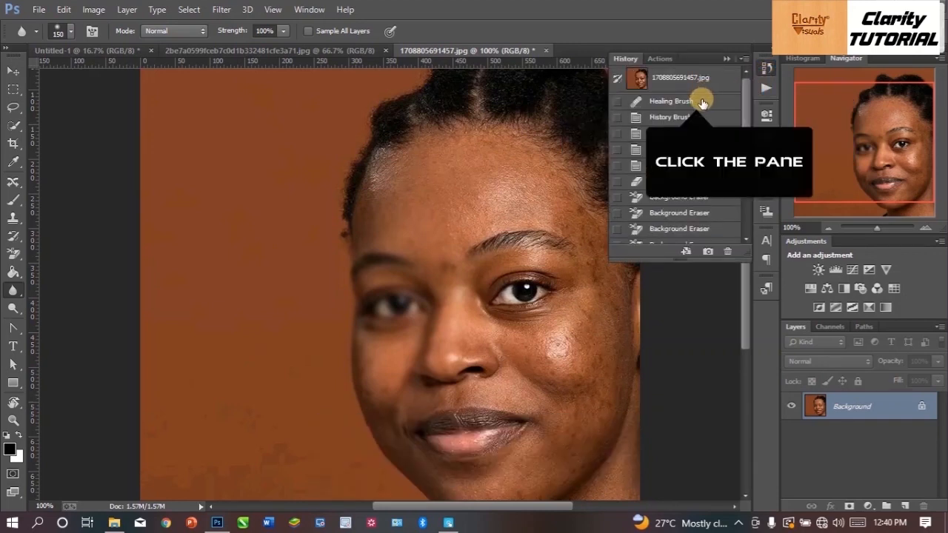
{"action": "left_click", "coordinate": [688, 107]}
{"action": "left_click", "coordinate": [727, 58]}
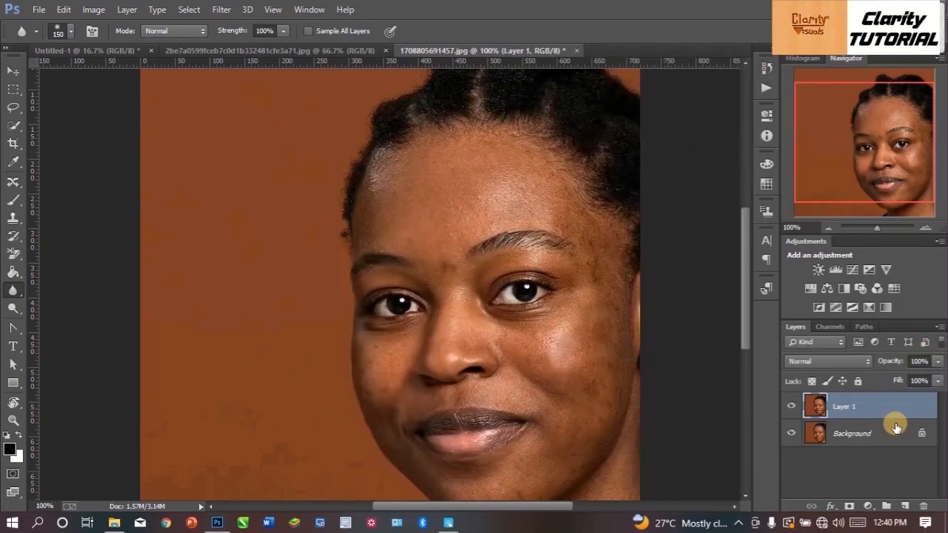
Step: Blur the eye and cheek on the left half of the face on Layer 1 with the 150 px Blur tool
{"action": "mouse_move", "coordinate": [411, 388]}
{"action": "left_mouse_down"}
{"action": "mouse_move", "coordinate": [401, 232]}
{"action": "mouse_move", "coordinate": [398, 412]}
{"action": "mouse_move", "coordinate": [396, 195]}
{"action": "mouse_move", "coordinate": [397, 416]}
{"action": "mouse_move", "coordinate": [404, 259]}
{"action": "mouse_move", "coordinate": [412, 342]}
{"action": "left_mouse_up"}
{"action": "right_click", "coordinate": [13, 293]}
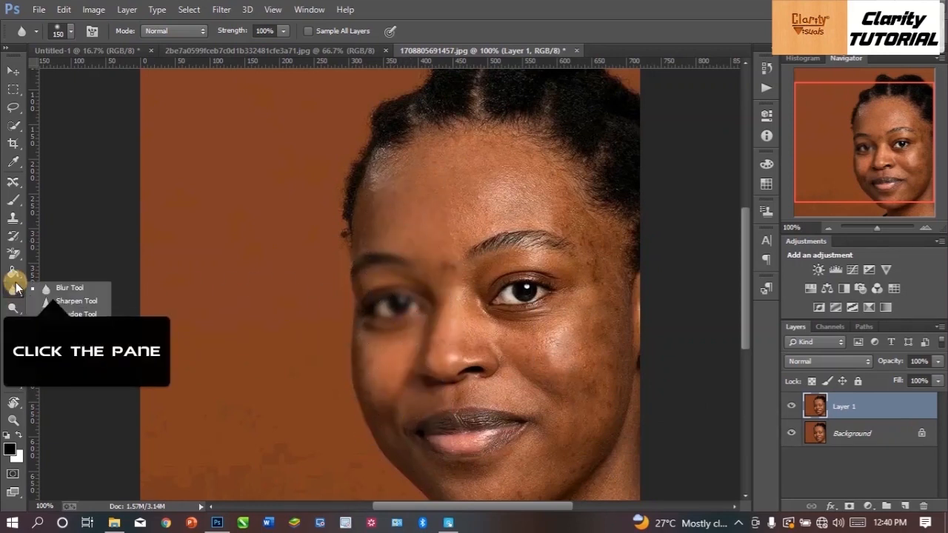
{"action": "left_click", "coordinate": [47, 284]}
{"action": "left_click_drag", "start_coordinate": [406, 267], "coordinate": [394, 314]}
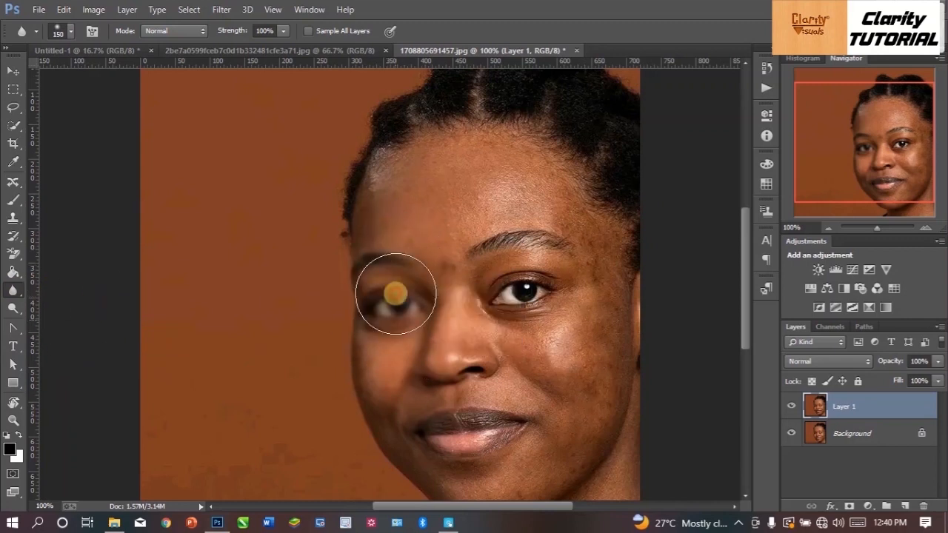
Step: Toggle Layer 1's visibility to compare the blur with the original, and undo the last two blur strokes
{"action": "left_click", "coordinate": [793, 410]}
{"action": "left_click", "coordinate": [793, 409]}
{"action": "left_click", "coordinate": [792, 409]}
{"action": "left_click", "coordinate": [793, 409]}
{"action": "left_click", "coordinate": [793, 410]}
{"action": "left_click", "coordinate": [793, 410]}
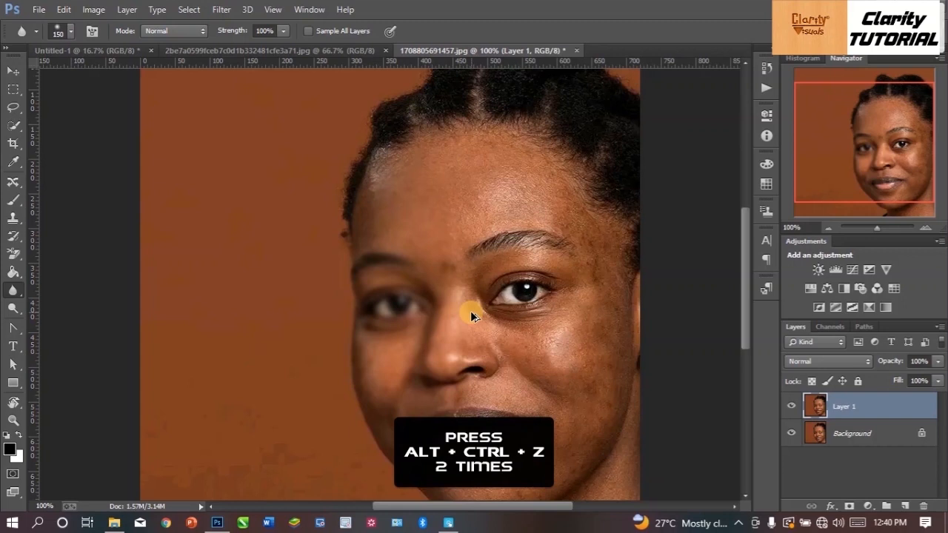
{"action": "key", "text": "ctrl+alt+z"}
{"action": "key", "text": "ctrl+alt+z"}
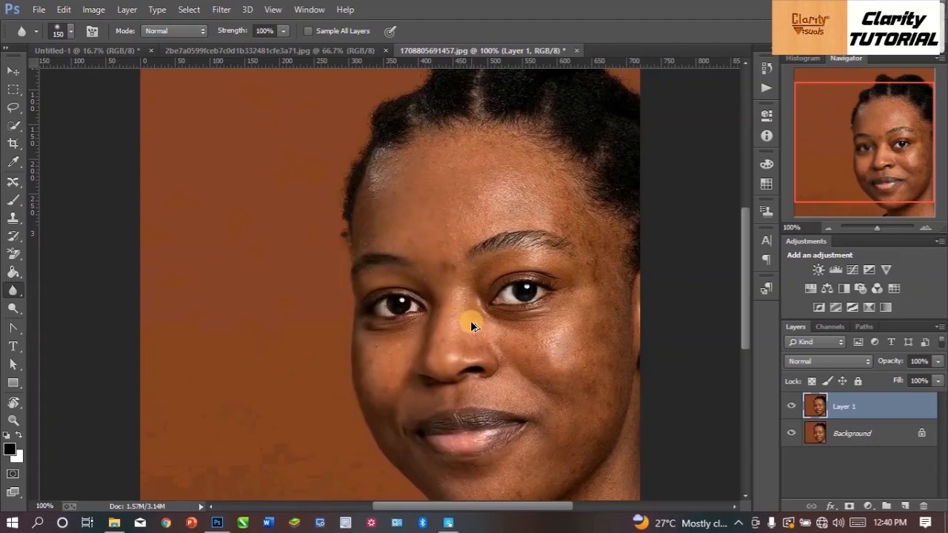
Step: Heavily sharpen the left half of the face on Layer 1 using the Sharpen tool with a 175 px brush at 50% strength
{"action": "right_click", "coordinate": [17, 295]}
{"action": "left_click", "coordinate": [64, 300]}
{"action": "key", "text": "bracketright"}
{"action": "key", "text": "bracketright"}
{"action": "key", "text": "bracketright"}
{"action": "key", "text": "bracketright"}
{"action": "key", "text": "bracketright"}
{"action": "key", "text": "bracketright"}
{"action": "key", "text": "bracketright"}
{"action": "key", "text": "bracketright"}
{"action": "key", "text": "bracketright"}
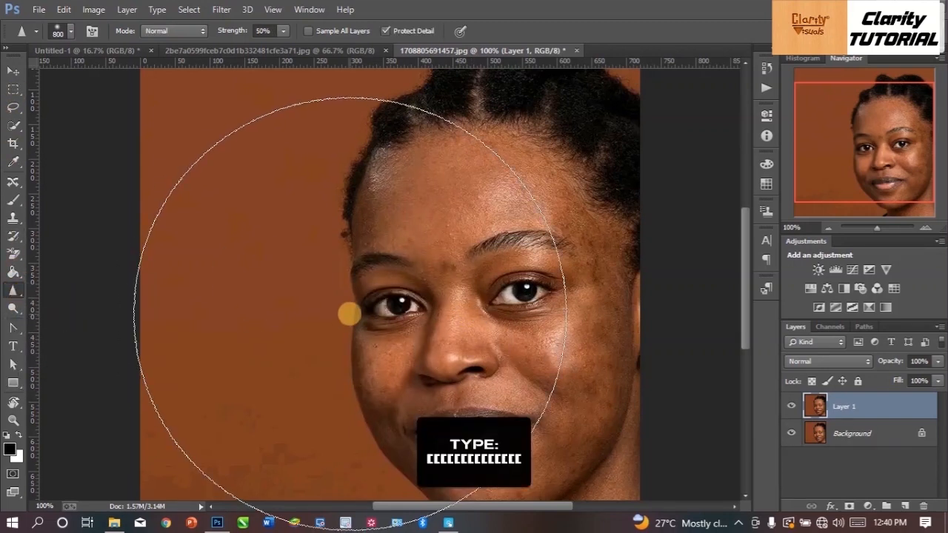
{"action": "key", "text": "bracketleft"}
{"action": "key", "text": "bracketleft"}
{"action": "key", "text": "bracketleft"}
{"action": "key", "text": "bracketleft"}
{"action": "key", "text": "bracketleft"}
{"action": "key", "text": "bracketleft"}
{"action": "key", "text": "bracketleft"}
{"action": "key", "text": "bracketleft"}
{"action": "key", "text": "bracketleft"}
{"action": "key", "text": "bracketleft"}
{"action": "key", "text": "bracketleft"}
{"action": "key", "text": "bracketleft"}
{"action": "key", "text": "bracketleft"}
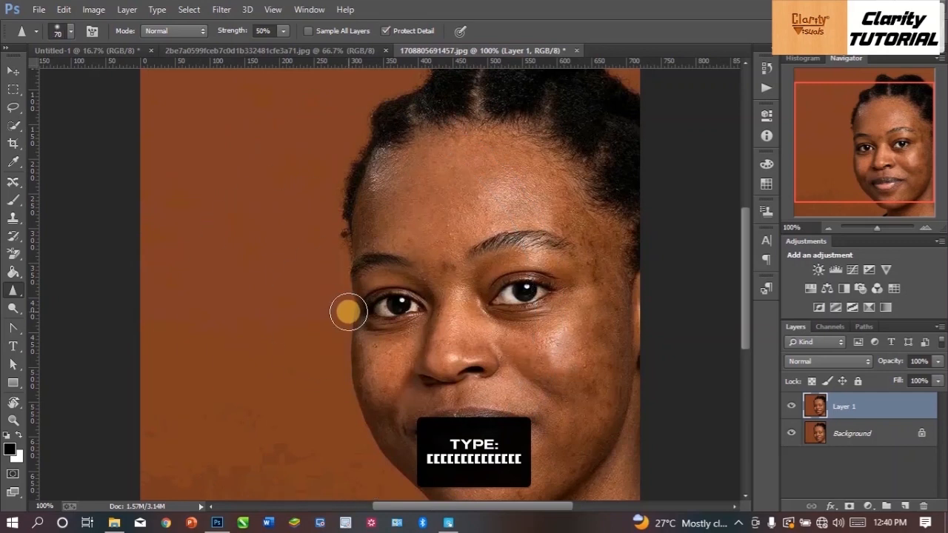
{"action": "key", "text": "bracketright"}
{"action": "key", "text": "bracketright"}
{"action": "key", "text": "bracketright"}
{"action": "key", "text": "bracketright"}
{"action": "key", "text": "bracketright"}
{"action": "mouse_move", "coordinate": [389, 283]}
{"action": "left_mouse_down"}
{"action": "mouse_move", "coordinate": [379, 337]}
{"action": "mouse_move", "coordinate": [366, 204]}
{"action": "mouse_move", "coordinate": [414, 353]}
{"action": "mouse_move", "coordinate": [397, 252]}
{"action": "mouse_move", "coordinate": [415, 395]}
{"action": "mouse_move", "coordinate": [383, 274]}
{"action": "mouse_move", "coordinate": [392, 250]}
{"action": "mouse_move", "coordinate": [423, 364]}
{"action": "mouse_move", "coordinate": [372, 217]}
{"action": "mouse_move", "coordinate": [390, 296]}
{"action": "mouse_move", "coordinate": [400, 330]}
{"action": "left_mouse_up"}
{"action": "mouse_move", "coordinate": [552, 324]}
{"action": "left_mouse_down"}
{"action": "mouse_move", "coordinate": [355, 268]}
{"action": "mouse_move", "coordinate": [393, 291]}
{"action": "mouse_move", "coordinate": [566, 290]}
{"action": "mouse_move", "coordinate": [493, 313]}
{"action": "mouse_move", "coordinate": [370, 330]}
{"action": "mouse_move", "coordinate": [582, 312]}
{"action": "mouse_move", "coordinate": [515, 328]}
{"action": "mouse_move", "coordinate": [377, 324]}
{"action": "left_mouse_up"}
{"action": "mouse_move", "coordinate": [385, 343]}
{"action": "left_mouse_down"}
{"action": "mouse_move", "coordinate": [417, 398]}
{"action": "mouse_move", "coordinate": [375, 237]}
{"action": "mouse_move", "coordinate": [409, 420]}
{"action": "mouse_move", "coordinate": [527, 443]}
{"action": "mouse_move", "coordinate": [375, 377]}
{"action": "mouse_move", "coordinate": [460, 446]}
{"action": "mouse_move", "coordinate": [413, 420]}
{"action": "mouse_move", "coordinate": [486, 426]}
{"action": "left_mouse_up"}
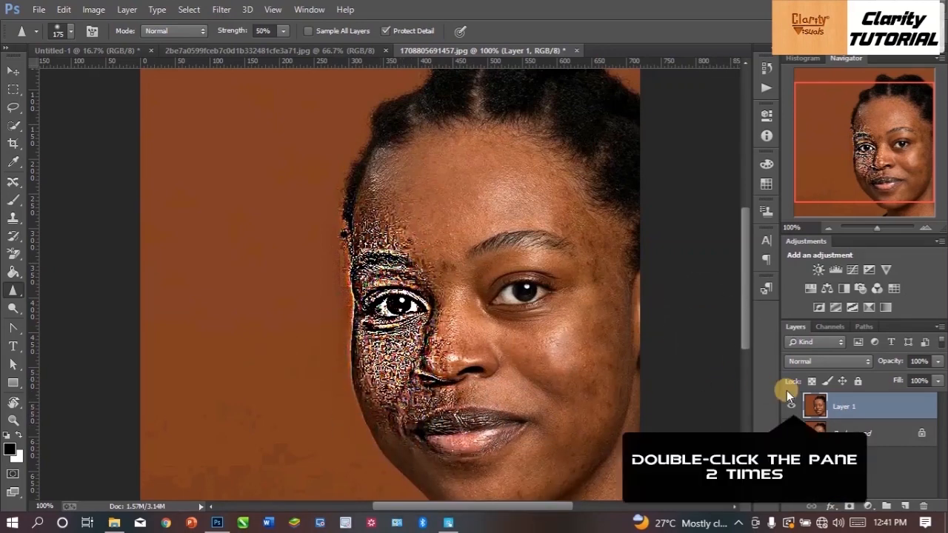
Step: Toggle Layer 1's visibility to compare the sharpened face with the original
{"action": "left_click", "coordinate": [794, 409]}
{"action": "left_click", "coordinate": [794, 409]}
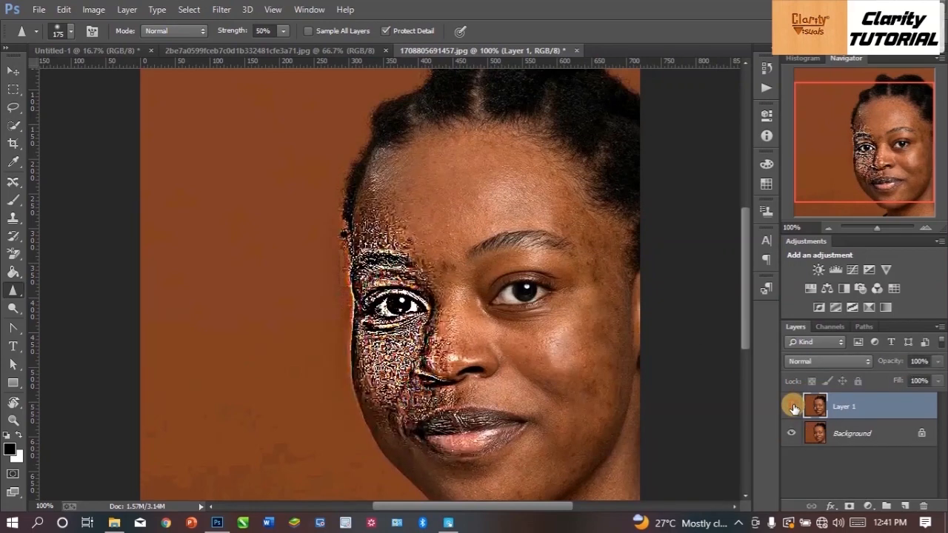
{"action": "left_click", "coordinate": [794, 409]}
{"action": "left_click", "coordinate": [794, 409]}
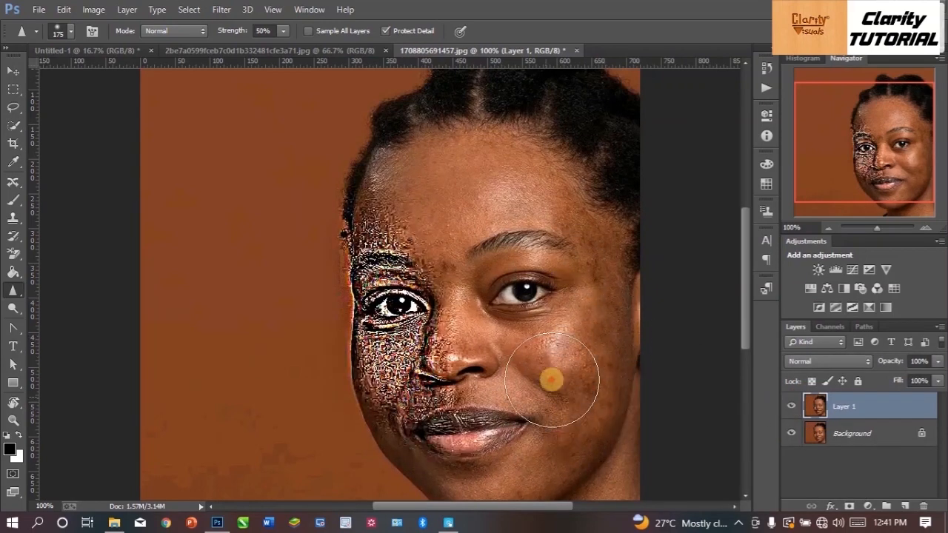
Step: Sharpen the eye and cheek on the right half of the face, and revert all the sharpening strokes through the history
{"action": "mouse_move", "coordinate": [567, 272]}
{"action": "left_mouse_down"}
{"action": "mouse_move", "coordinate": [508, 387]}
{"action": "mouse_move", "coordinate": [479, 408]}
{"action": "mouse_move", "coordinate": [479, 331]}
{"action": "mouse_move", "coordinate": [527, 343]}
{"action": "left_mouse_up"}
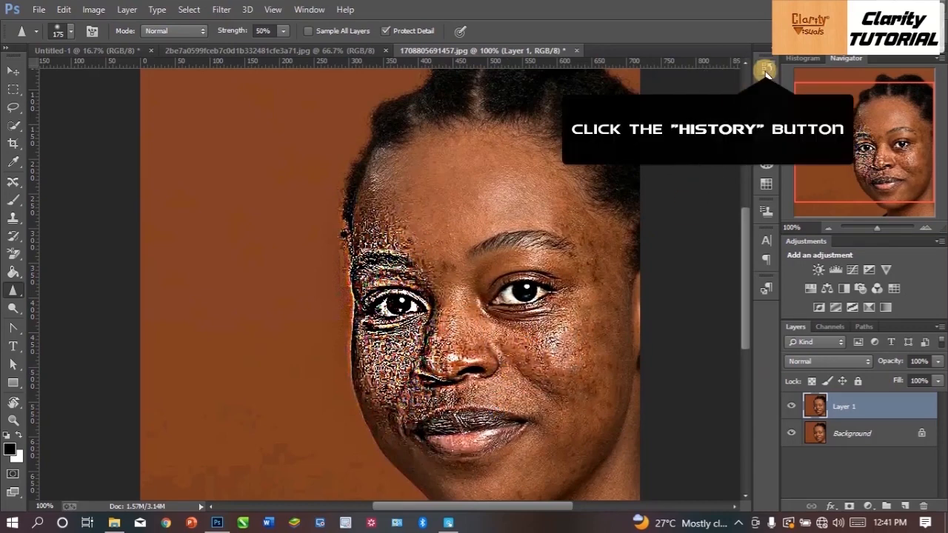
{"action": "left_click", "coordinate": [764, 70]}
{"action": "left_click", "coordinate": [657, 105]}
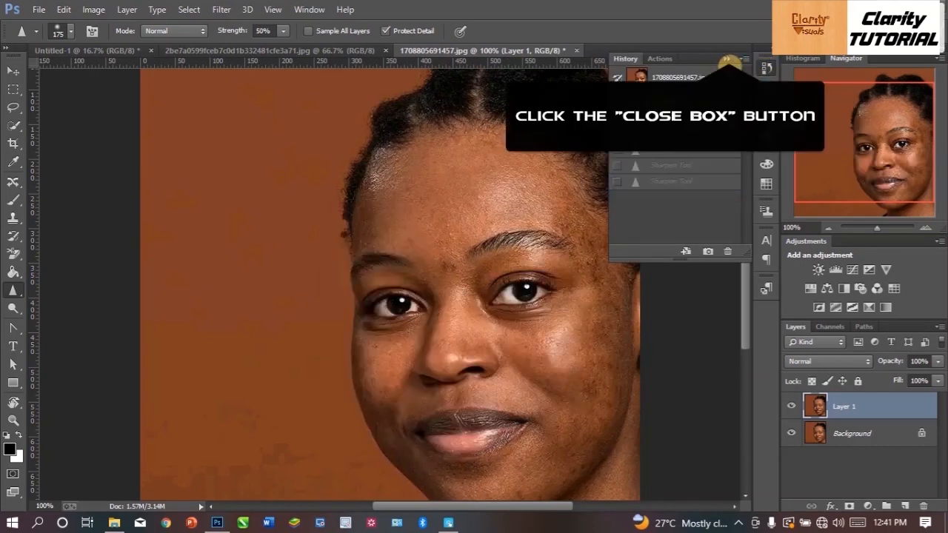
Step: Smudge the nose bridge and the cheek on the right half of the face using the Smudge tool at 50% strength
{"action": "left_click", "coordinate": [727, 58]}
{"action": "right_click", "coordinate": [11, 291]}
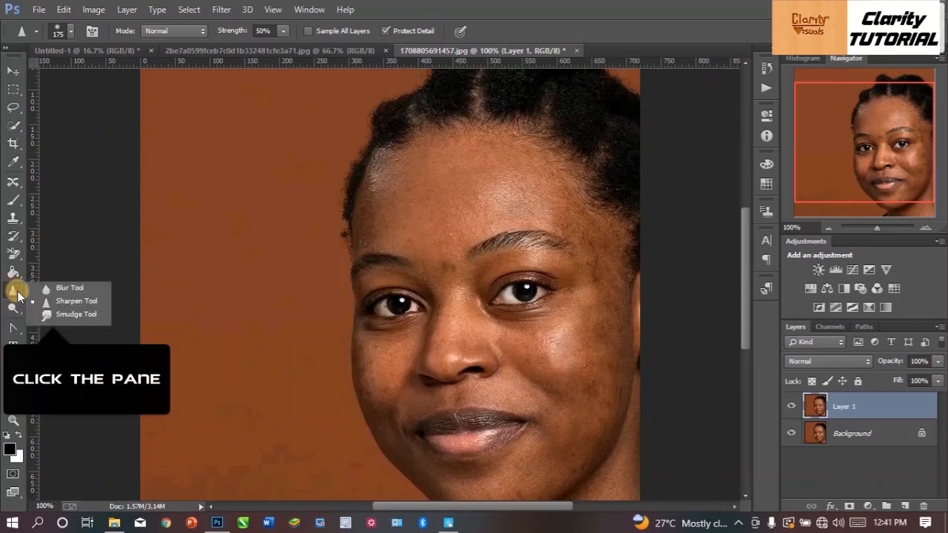
{"action": "left_click", "coordinate": [52, 315]}
{"action": "key", "text": "bracketright"}
{"action": "key", "text": "bracketright"}
{"action": "key", "text": "bracketright"}
{"action": "key", "text": "bracketright"}
{"action": "key", "text": "bracketright"}
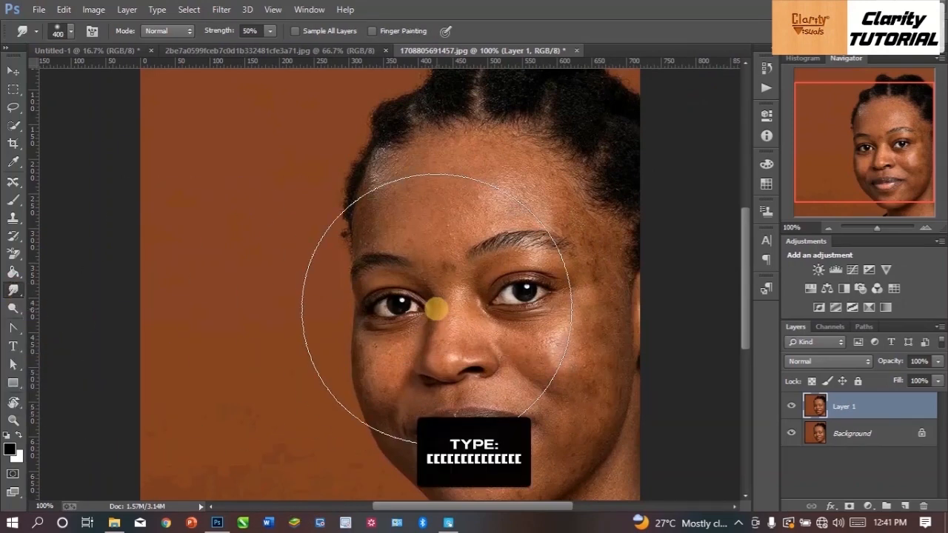
{"action": "key", "text": "bracketleft"}
{"action": "key", "text": "bracketleft"}
{"action": "key", "text": "bracketleft"}
{"action": "key", "text": "bracketleft"}
{"action": "key", "text": "bracketleft"}
{"action": "key", "text": "bracketleft"}
{"action": "key", "text": "bracketleft"}
{"action": "key", "text": "bracketleft"}
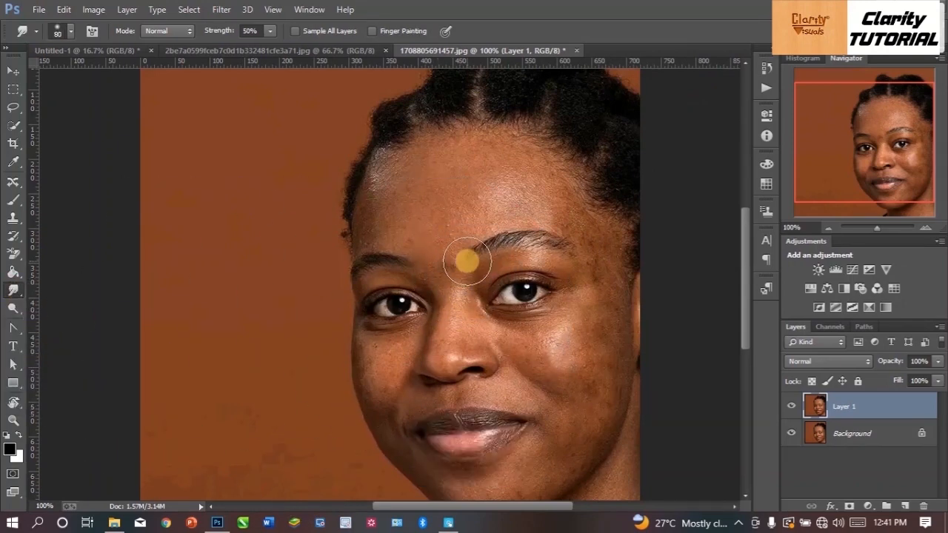
{"action": "key", "text": "bracketleft"}
{"action": "key", "text": "bracketleft"}
{"action": "mouse_move", "coordinate": [453, 287]}
{"action": "left_mouse_down"}
{"action": "mouse_move", "coordinate": [443, 243]}
{"action": "mouse_move", "coordinate": [476, 317]}
{"action": "mouse_move", "coordinate": [506, 341]}
{"action": "mouse_move", "coordinate": [549, 345]}
{"action": "mouse_move", "coordinate": [581, 323]}
{"action": "mouse_move", "coordinate": [582, 406]}
{"action": "mouse_move", "coordinate": [555, 419]}
{"action": "mouse_move", "coordinate": [502, 407]}
{"action": "left_mouse_up"}
{"action": "key", "text": "bracketright"}
{"action": "key", "text": "bracketright"}
{"action": "key", "text": "bracketright"}
{"action": "key", "text": "bracketright"}
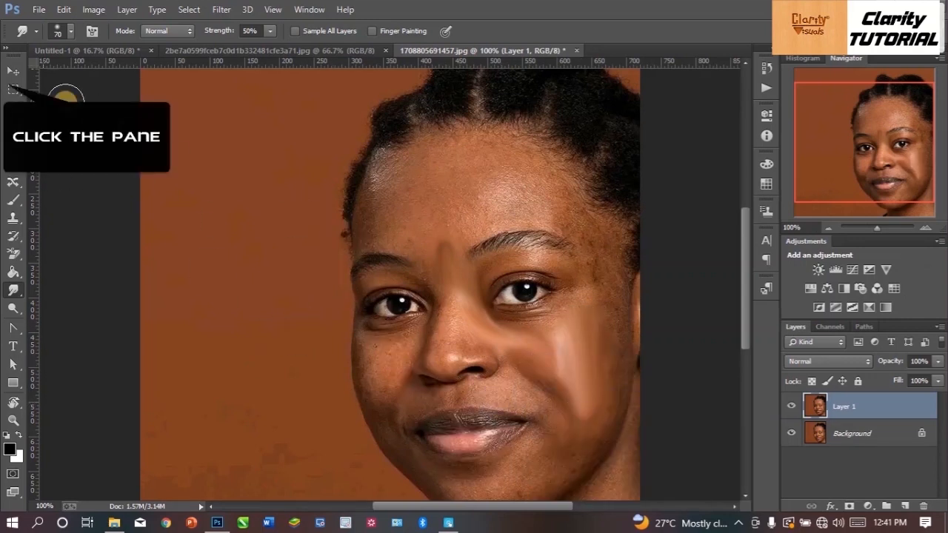
Step: Undo the smudge strokes and return Layer 1 to the Healing Brush history state
{"action": "left_click", "coordinate": [11, 73]}
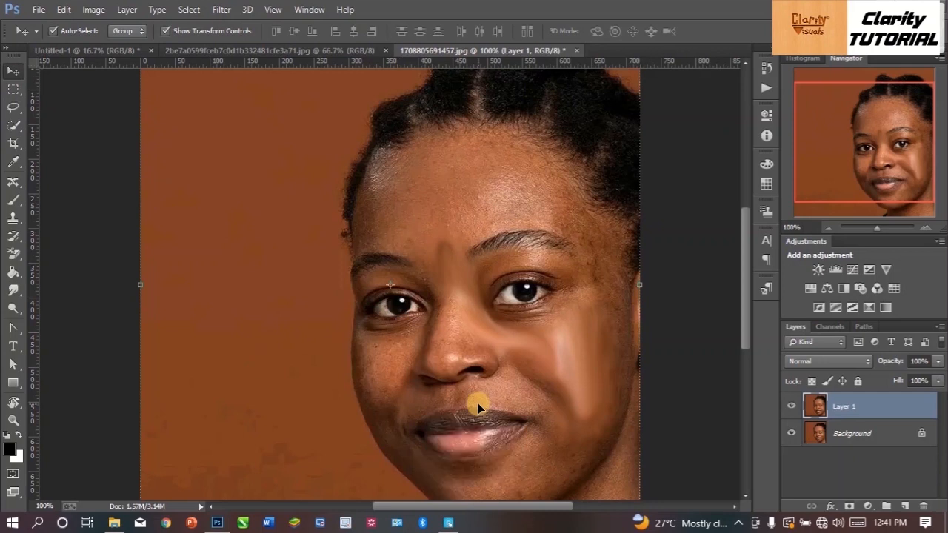
{"action": "key", "text": "ctrl+z"}
{"action": "key", "text": "ctrl+z"}
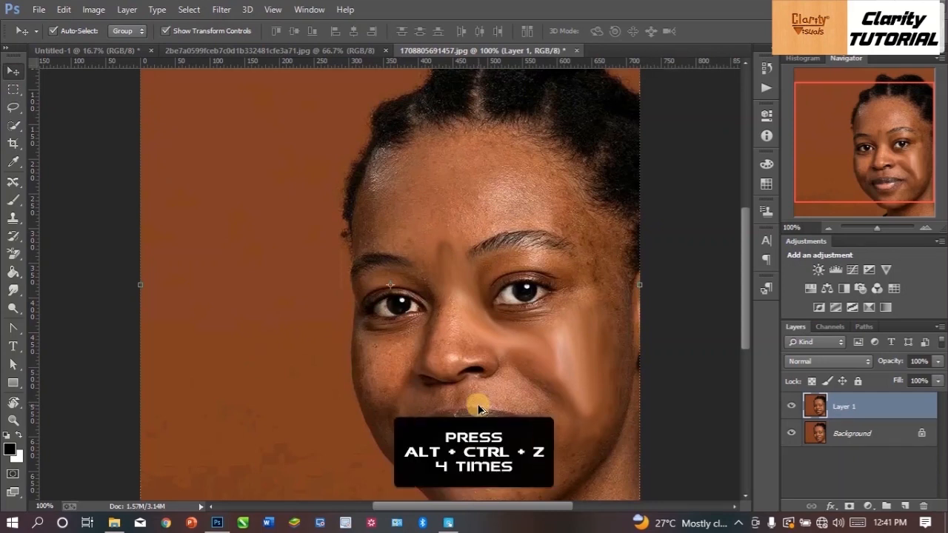
{"action": "key", "text": "ctrl+z"}
{"action": "key", "text": "ctrl+alt+z"}
{"action": "key", "text": "ctrl+alt+z"}
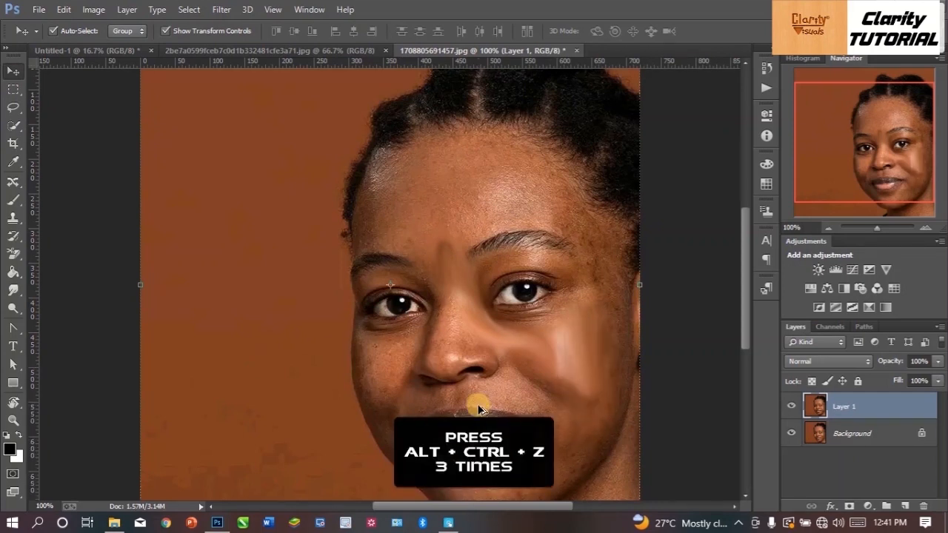
{"action": "key", "text": "ctrl+alt+z"}
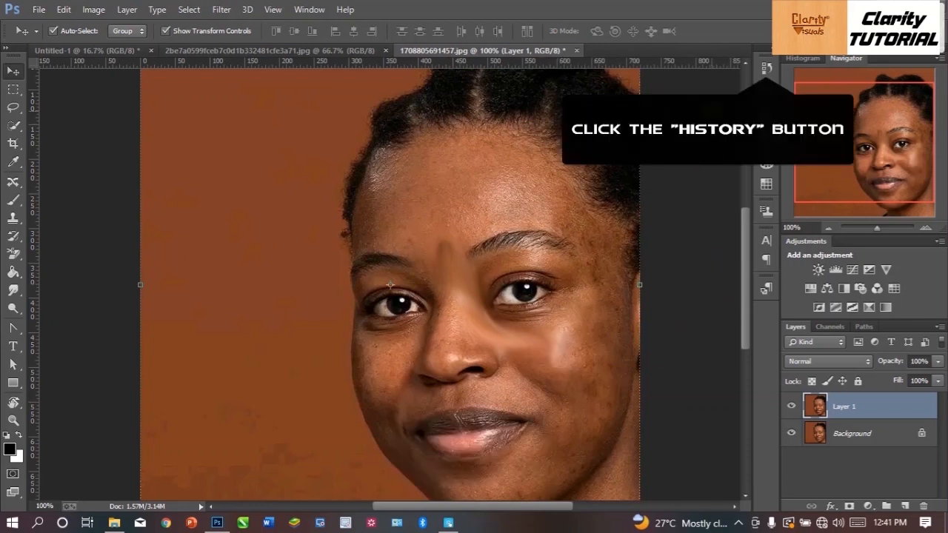
{"action": "left_click", "coordinate": [766, 67]}
{"action": "scroll", "coordinate": [670, 111], "scroll_direction": "up", "scroll_amount": 3}
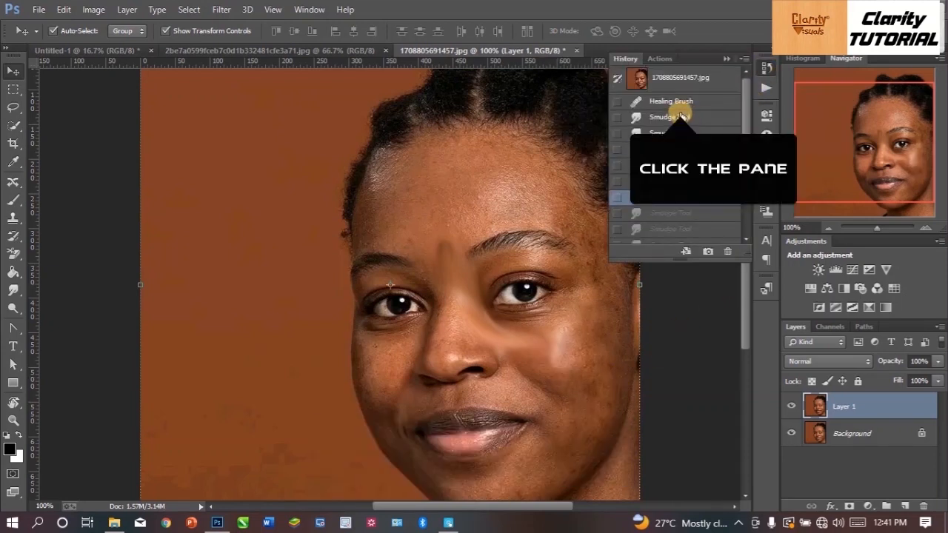
{"action": "left_click", "coordinate": [681, 109]}
{"action": "left_click", "coordinate": [720, 57]}
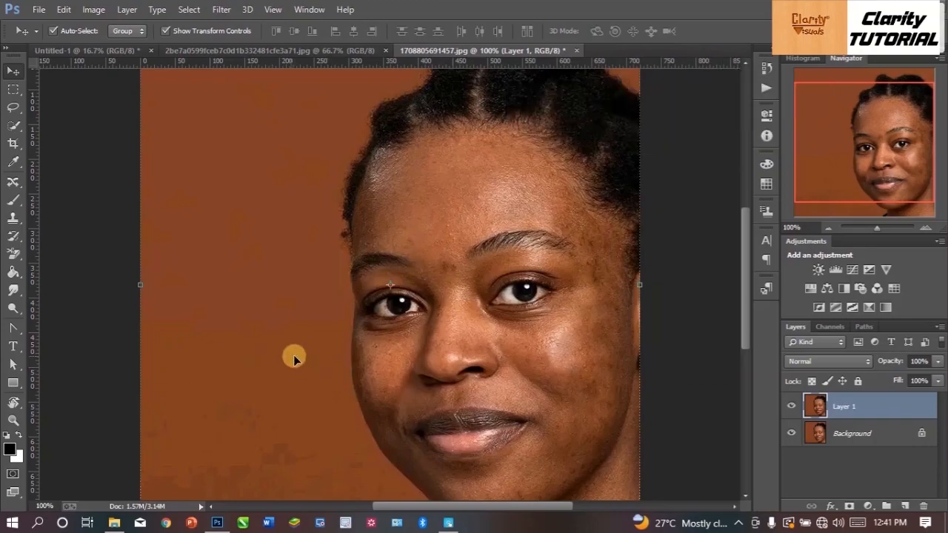
Step: Check the tool list in iSpring Visuals, and lighten the right half of the face in Photoshop with a 200 px Midtones Dodge brush at 50% exposure
{"action": "left_click", "coordinate": [448, 523]}
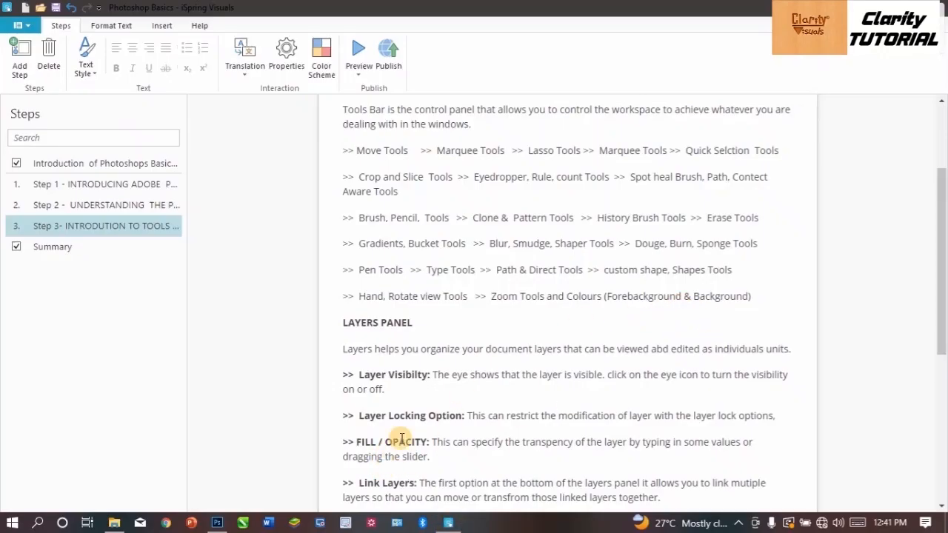
{"action": "left_click", "coordinate": [219, 523]}
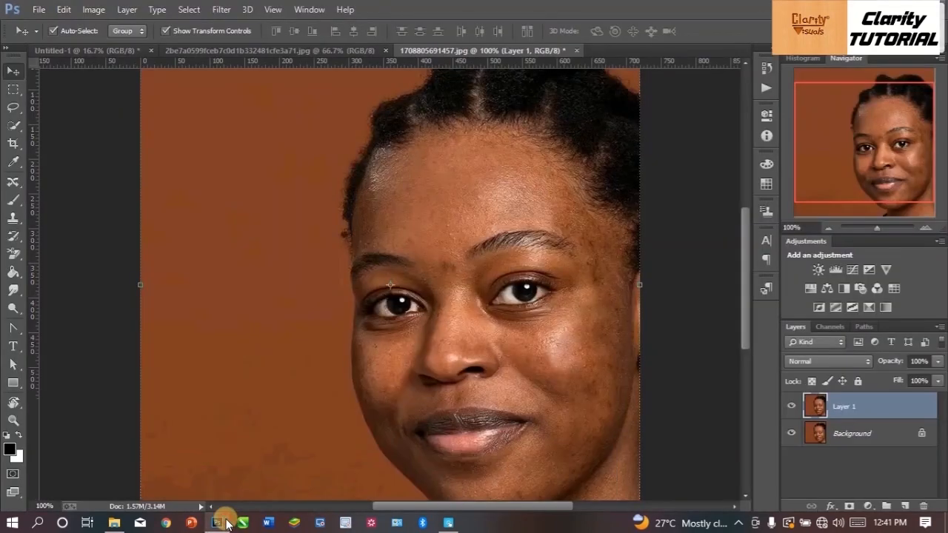
{"action": "right_click", "coordinate": [10, 312]}
{"action": "left_click", "coordinate": [44, 305]}
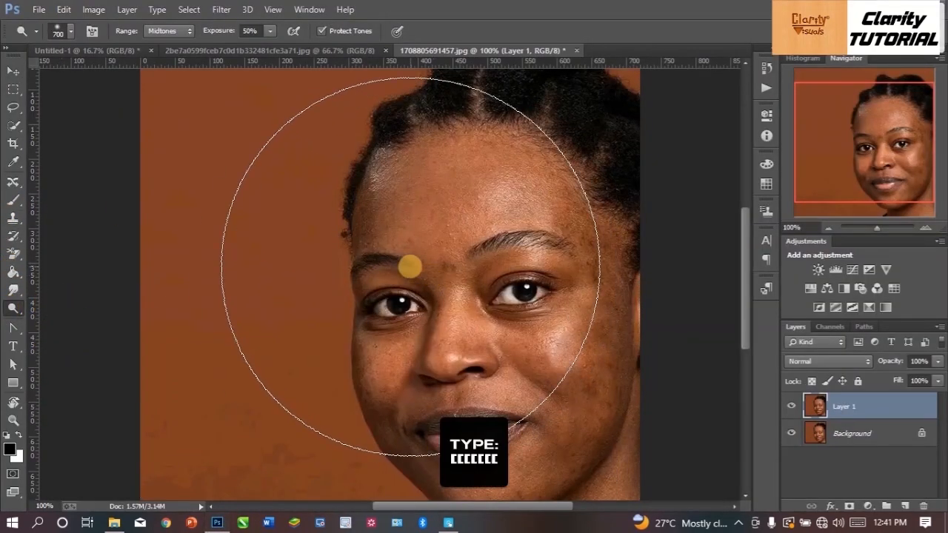
{"action": "key", "text": "bracketleft"}
{"action": "key", "text": "bracketleft"}
{"action": "key", "text": "bracketleft"}
{"action": "key", "text": "bracketleft"}
{"action": "key", "text": "bracketleft"}
{"action": "key", "text": "bracketleft"}
{"action": "key", "text": "bracketleft"}
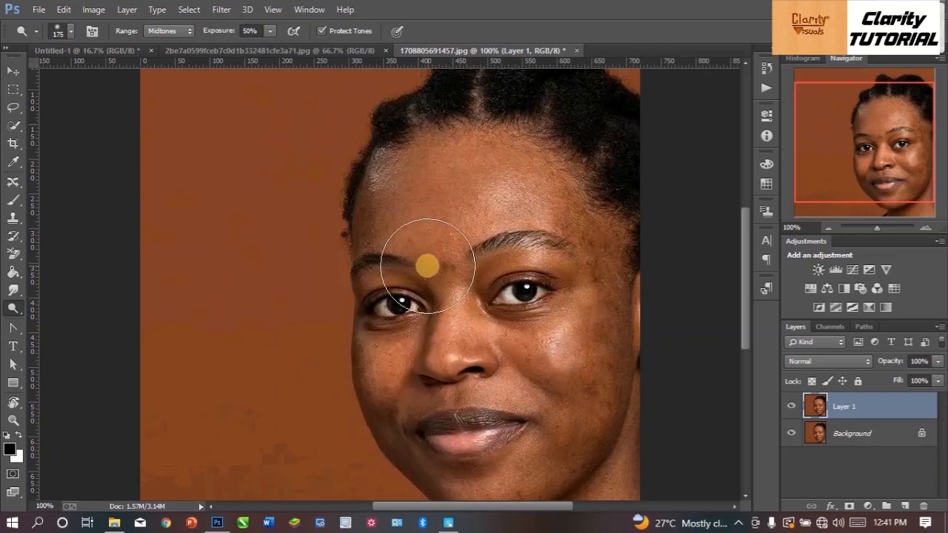
{"action": "key", "text": "bracketright"}
{"action": "mouse_move", "coordinate": [529, 275]}
{"action": "left_mouse_down"}
{"action": "mouse_move", "coordinate": [547, 248]}
{"action": "mouse_move", "coordinate": [566, 336]}
{"action": "mouse_move", "coordinate": [559, 294]}
{"action": "mouse_move", "coordinate": [560, 420]}
{"action": "mouse_move", "coordinate": [566, 349]}
{"action": "mouse_move", "coordinate": [547, 227]}
{"action": "mouse_move", "coordinate": [580, 404]}
{"action": "mouse_move", "coordinate": [511, 190]}
{"action": "mouse_move", "coordinate": [584, 298]}
{"action": "mouse_move", "coordinate": [580, 394]}
{"action": "mouse_move", "coordinate": [568, 255]}
{"action": "mouse_move", "coordinate": [490, 177]}
{"action": "mouse_move", "coordinate": [592, 233]}
{"action": "mouse_move", "coordinate": [588, 397]}
{"action": "mouse_move", "coordinate": [586, 268]}
{"action": "mouse_move", "coordinate": [535, 195]}
{"action": "left_mouse_up"}
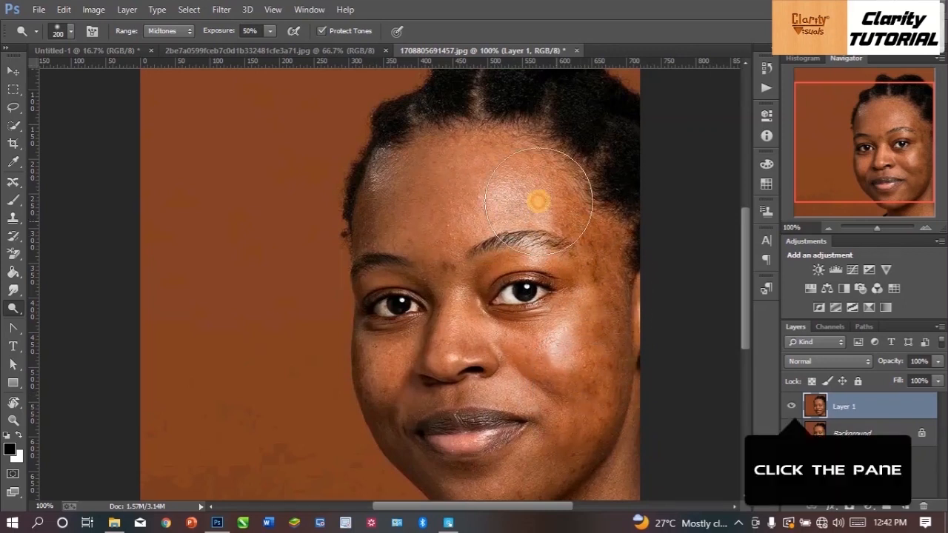
Step: Toggle Layer 1's visibility to compare the dodging with the original, and brighten the cheek on the right half of the face further
{"action": "left_click", "coordinate": [792, 407]}
{"action": "left_click", "coordinate": [792, 406]}
{"action": "left_click", "coordinate": [793, 408]}
{"action": "left_click", "coordinate": [792, 407]}
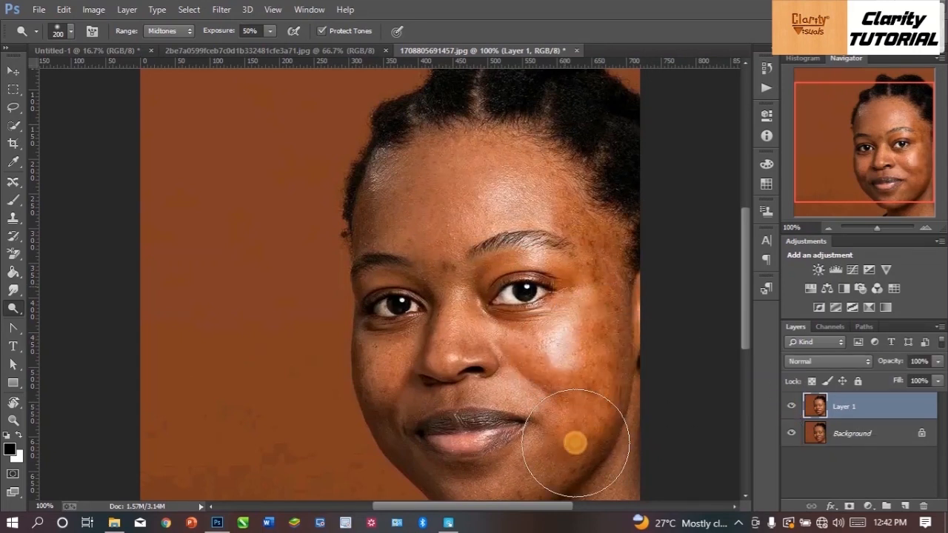
{"action": "mouse_move", "coordinate": [581, 333]}
{"action": "left_mouse_down"}
{"action": "mouse_move", "coordinate": [520, 172]}
{"action": "mouse_move", "coordinate": [608, 333]}
{"action": "mouse_move", "coordinate": [588, 408]}
{"action": "mouse_move", "coordinate": [586, 291]}
{"action": "mouse_move", "coordinate": [538, 245]}
{"action": "mouse_move", "coordinate": [537, 194]}
{"action": "mouse_move", "coordinate": [575, 317]}
{"action": "mouse_move", "coordinate": [574, 232]}
{"action": "mouse_move", "coordinate": [577, 414]}
{"action": "mouse_move", "coordinate": [571, 418]}
{"action": "mouse_move", "coordinate": [570, 388]}
{"action": "mouse_move", "coordinate": [512, 344]}
{"action": "mouse_move", "coordinate": [539, 421]}
{"action": "mouse_move", "coordinate": [613, 443]}
{"action": "mouse_move", "coordinate": [519, 374]}
{"action": "mouse_move", "coordinate": [566, 355]}
{"action": "left_mouse_up"}
Step: Darken the lightened half of the face with the Burn tool, using the Midtones range at 50% exposure
{"action": "right_click", "coordinate": [6, 313]}
{"action": "left_click", "coordinate": [68, 320]}
{"action": "key", "text": "bracketright"}
{"action": "key", "text": "bracketright"}
{"action": "key", "text": "bracketright"}
{"action": "key", "text": "bracketright"}
{"action": "key", "text": "bracketleft"}
{"action": "key", "text": "bracketleft"}
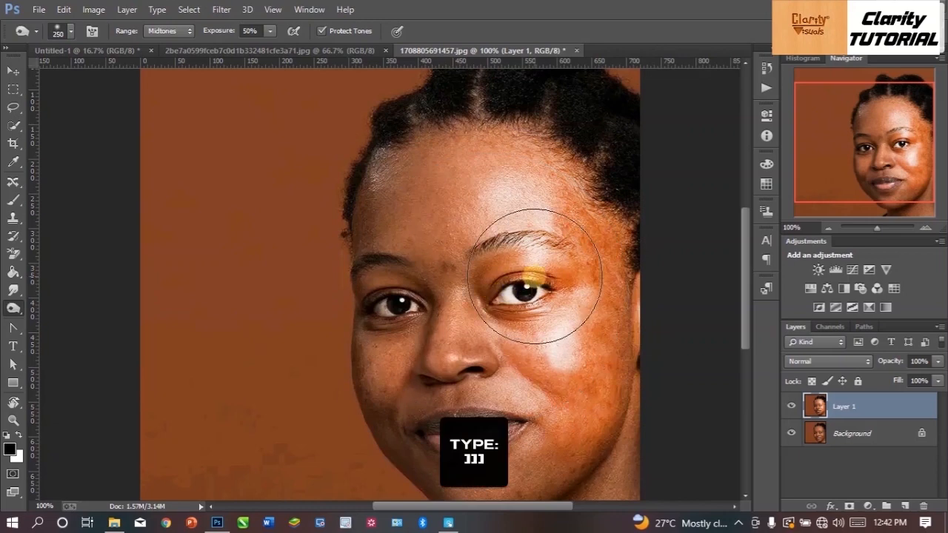
{"action": "key", "text": "bracketright"}
{"action": "key", "text": "bracketright"}
{"action": "mouse_move", "coordinate": [545, 250]}
{"action": "left_mouse_down"}
{"action": "mouse_move", "coordinate": [532, 398]}
{"action": "mouse_move", "coordinate": [546, 231]}
{"action": "left_mouse_up"}
{"action": "key", "text": "bracketright"}
{"action": "key", "text": "bracketleft"}
{"action": "key", "text": "bracketleft"}
{"action": "key", "text": "bracketleft"}
{"action": "key", "text": "bracketleft"}
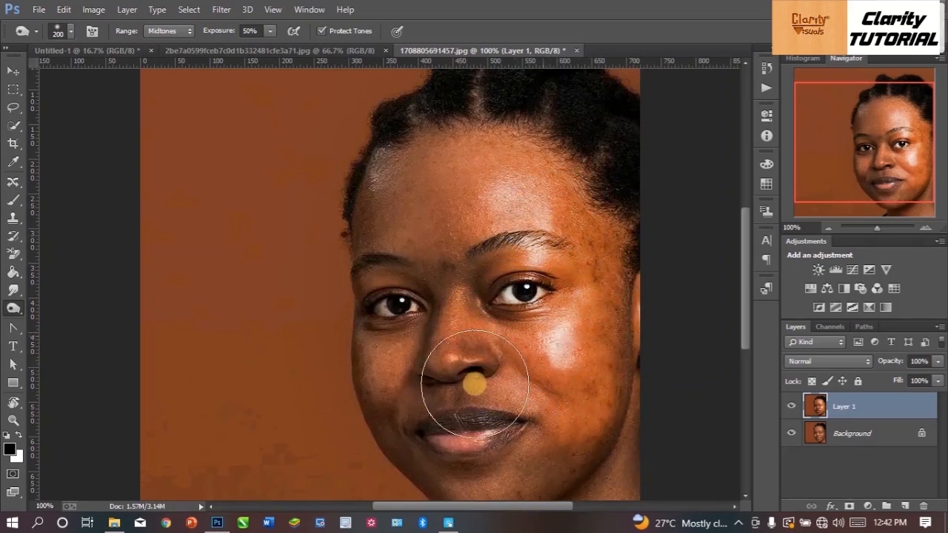
Step: Toggle Layer 1's visibility to compare the burn, and darken the face further with the 200 px Burn brush
{"action": "left_click", "coordinate": [791, 410]}
{"action": "left_click", "coordinate": [791, 411]}
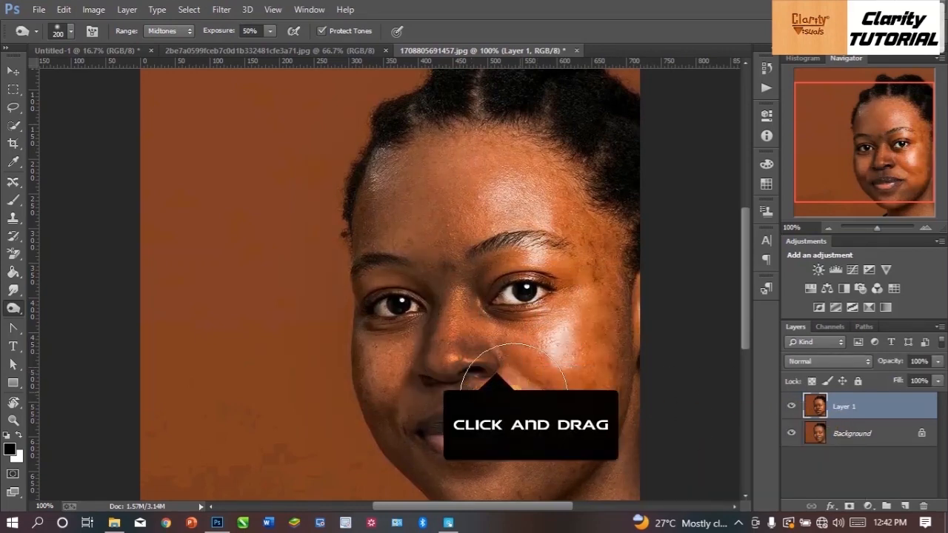
{"action": "mouse_move", "coordinate": [629, 362]}
{"action": "left_mouse_down"}
{"action": "mouse_move", "coordinate": [586, 394]}
{"action": "mouse_move", "coordinate": [599, 398]}
{"action": "mouse_move", "coordinate": [535, 412]}
{"action": "mouse_move", "coordinate": [479, 395]}
{"action": "mouse_move", "coordinate": [439, 321]}
{"action": "mouse_move", "coordinate": [551, 243]}
{"action": "mouse_move", "coordinate": [554, 229]}
{"action": "mouse_move", "coordinate": [644, 385]}
{"action": "left_mouse_up"}
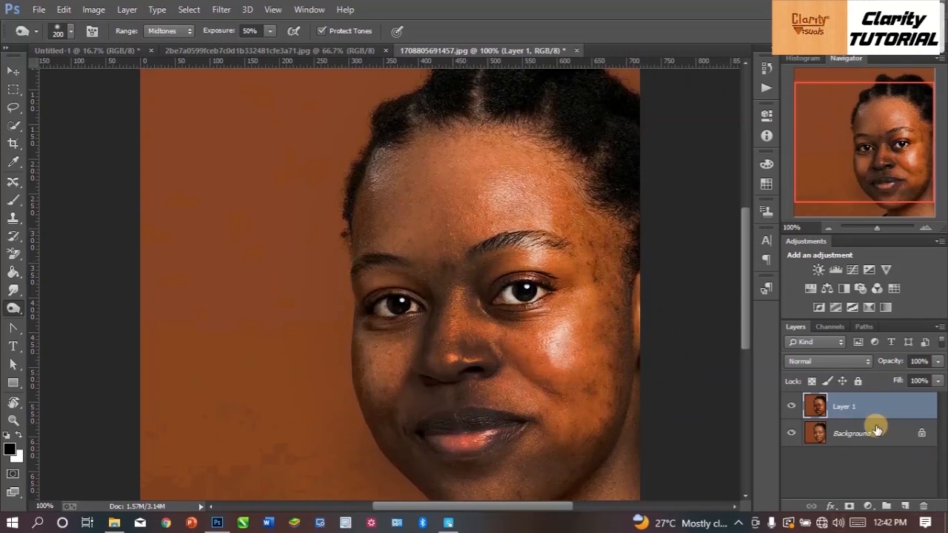
Step: Revert all dodge and burn strokes by returning to the Healing Brush history state
{"action": "left_click", "coordinate": [767, 70]}
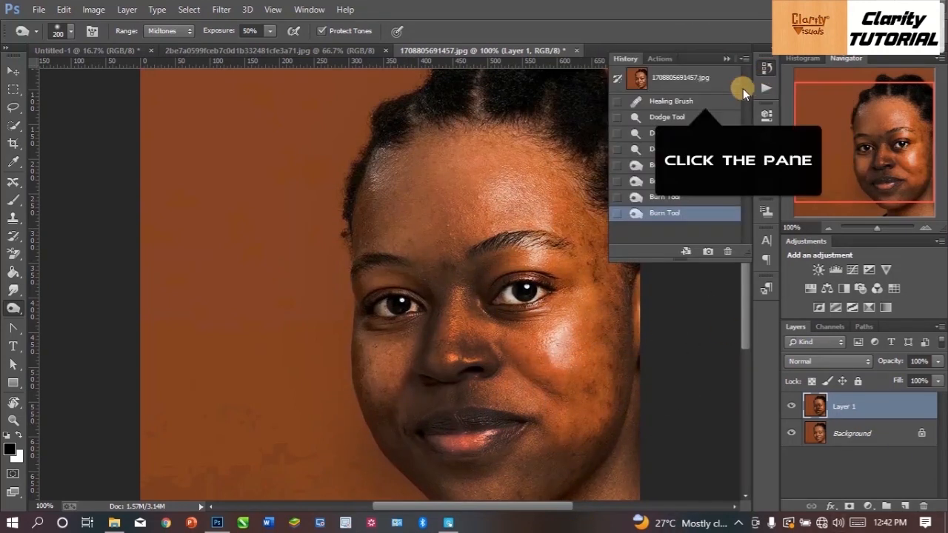
{"action": "left_click", "coordinate": [705, 101]}
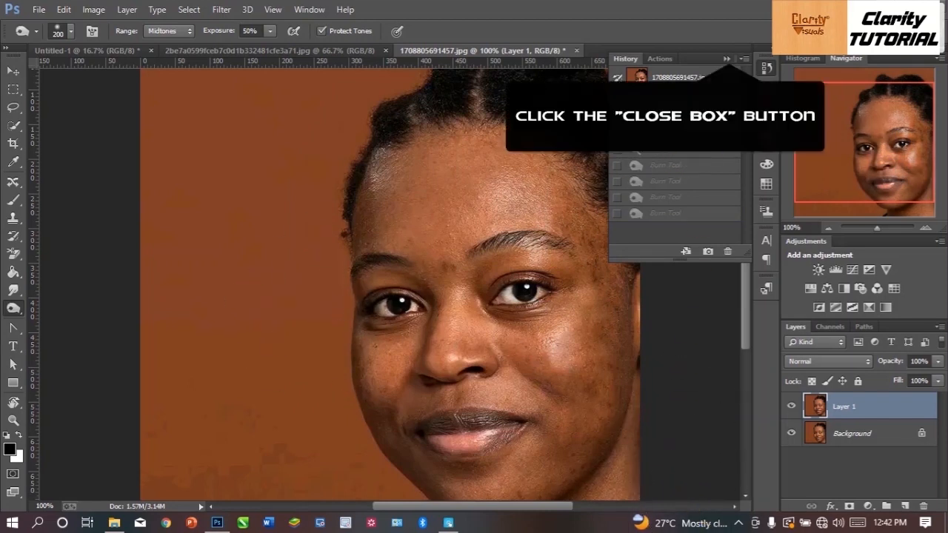
{"action": "left_click", "coordinate": [723, 63]}
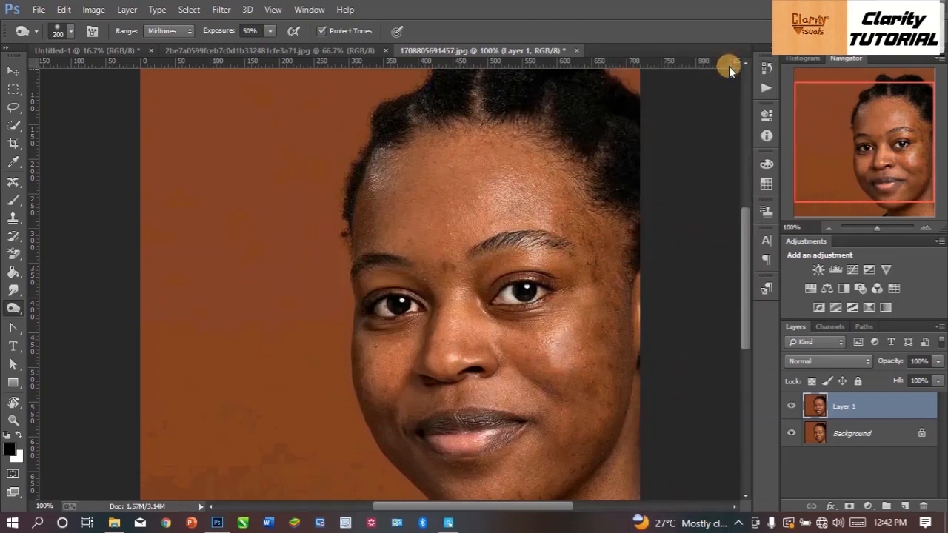
Step: Desaturate the whites of both eyes using the Sponge tool with a 25 px brush at 50% flow
{"action": "right_click", "coordinate": [12, 310]}
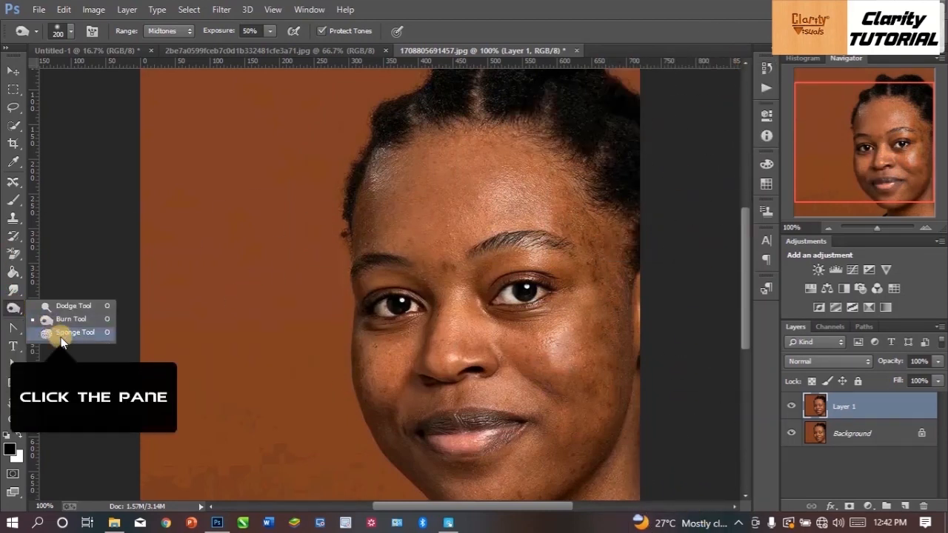
{"action": "left_click", "coordinate": [61, 336]}
{"action": "key", "text": "bracketleft"}
{"action": "key", "text": "bracketleft"}
{"action": "key", "text": "bracketleft"}
{"action": "key", "text": "bracketleft"}
{"action": "key", "text": "bracketleft"}
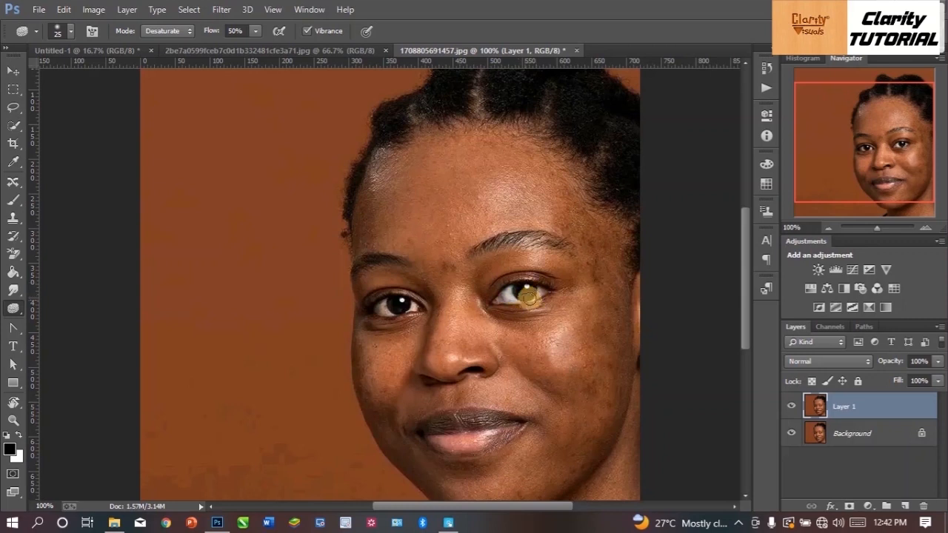
{"action": "left_click_drag", "start_coordinate": [502, 301], "coordinate": [374, 311]}
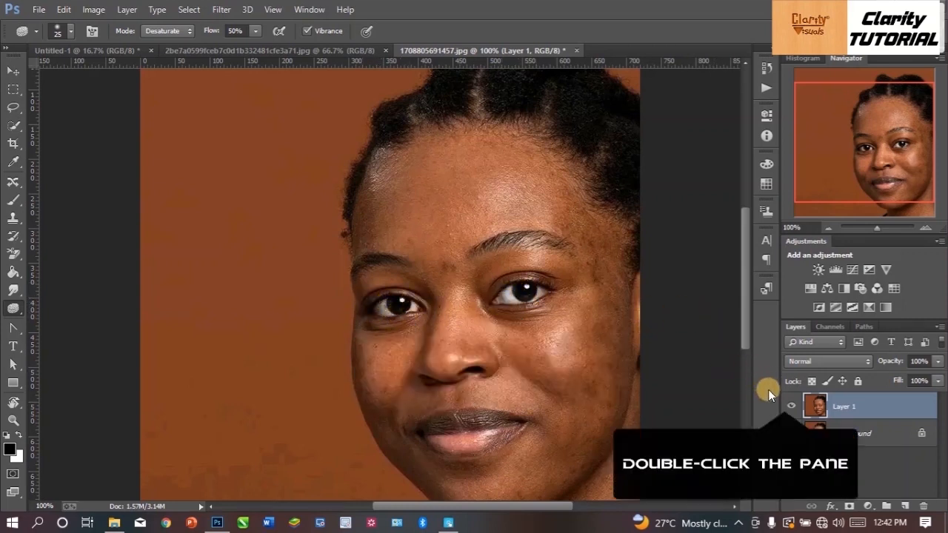
Step: Toggle Layer 1's visibility repeatedly to compare the desaturated areas with the original photo
{"action": "left_click", "coordinate": [790, 408]}
{"action": "left_click", "coordinate": [791, 407]}
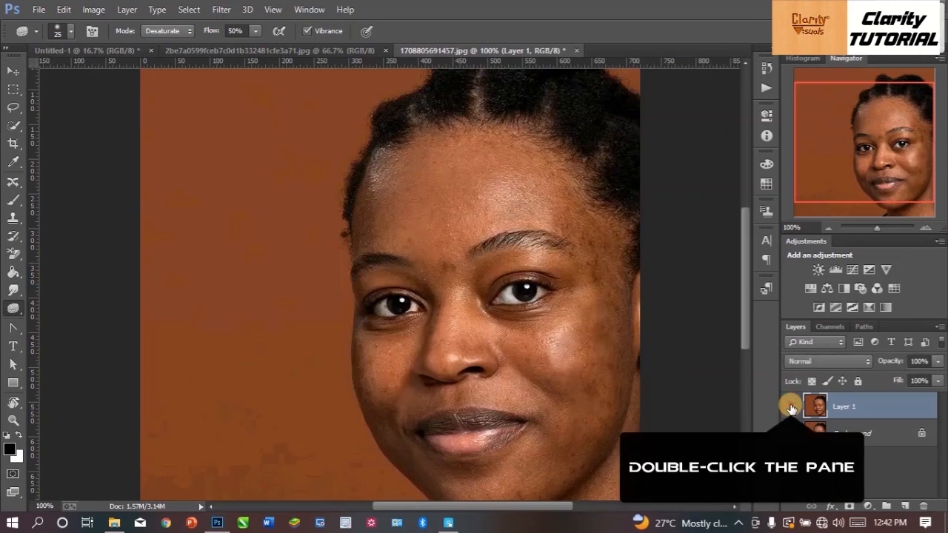
{"action": "left_click", "coordinate": [791, 407]}
{"action": "left_click", "coordinate": [791, 408]}
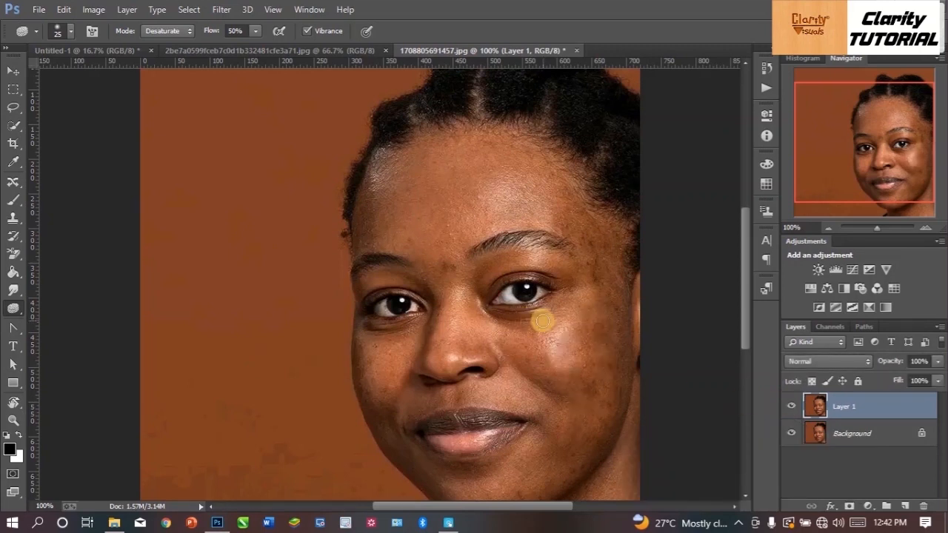
{"action": "left_click", "coordinate": [791, 407]}
{"action": "left_click", "coordinate": [792, 407]}
{"action": "left_click", "coordinate": [792, 407]}
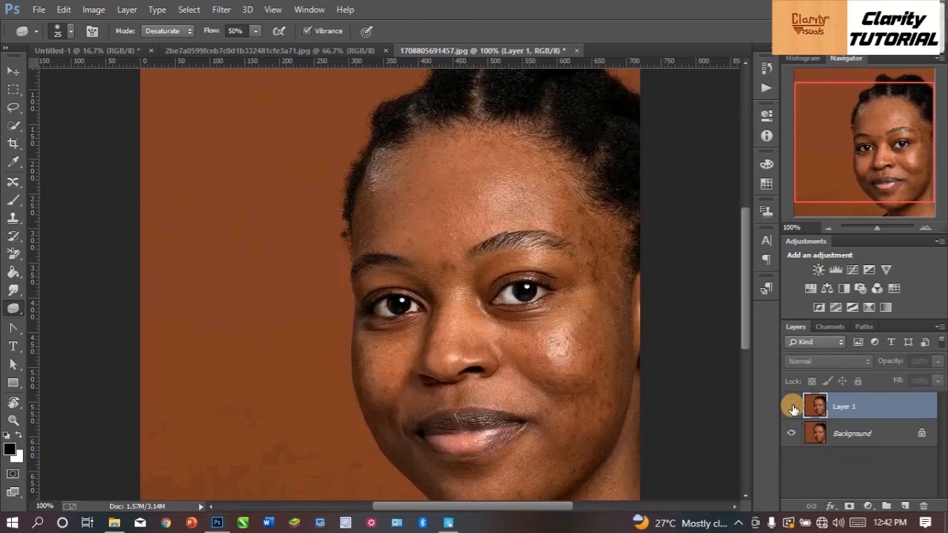
{"action": "left_click", "coordinate": [791, 408]}
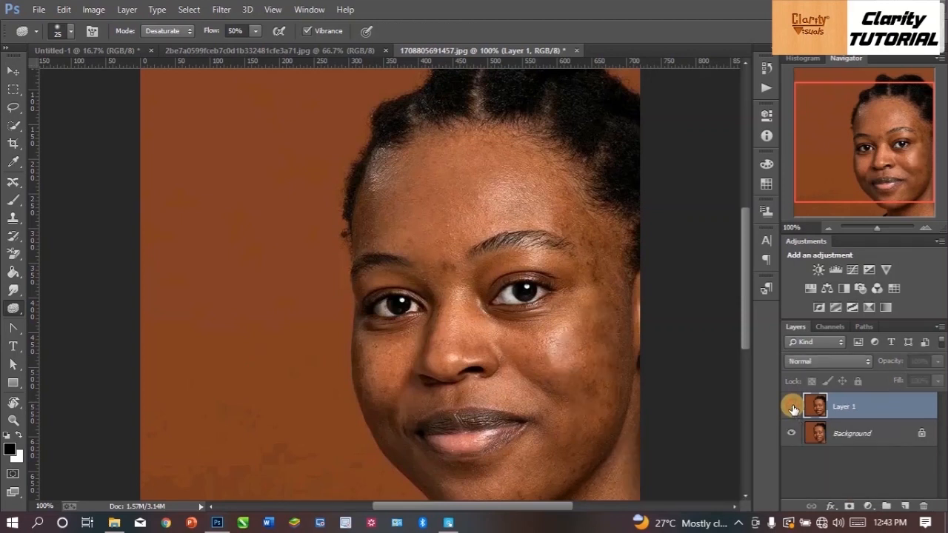
{"action": "left_click", "coordinate": [791, 407]}
Step: Revert the sponge strokes to the Healing Brush history state and switch to the Move tool
{"action": "left_click", "coordinate": [766, 69]}
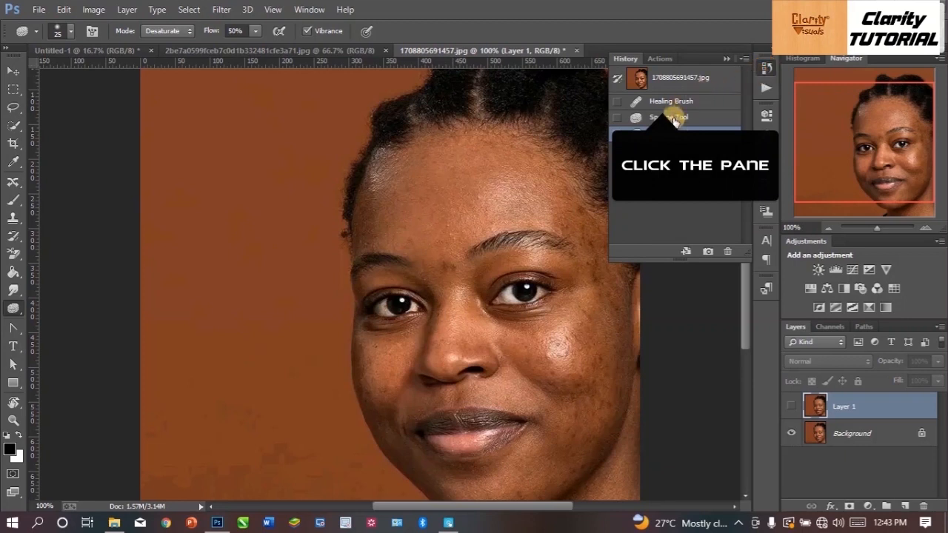
{"action": "left_click", "coordinate": [663, 101]}
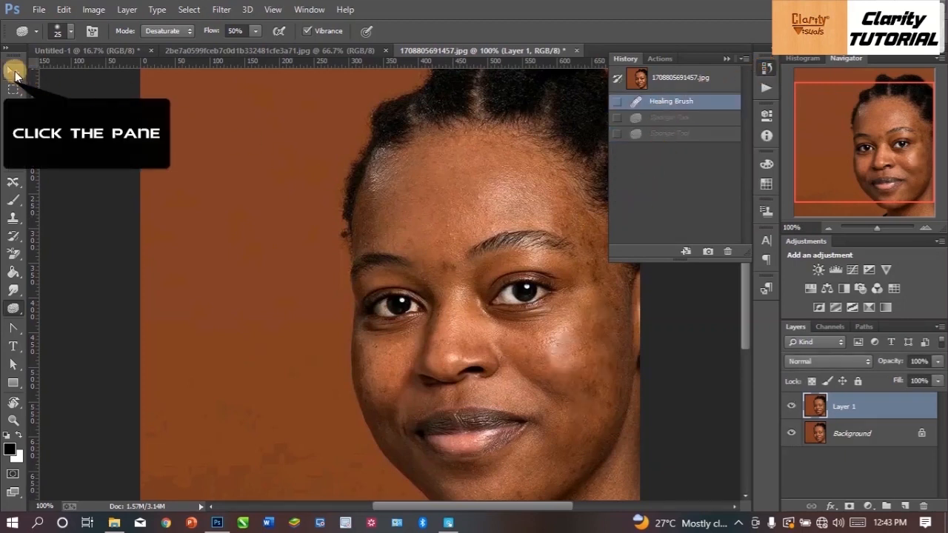
{"action": "left_click", "coordinate": [14, 72]}
Step: Switch to the Untitled-1 document and choose the standard Pen tool
{"action": "left_click", "coordinate": [79, 53]}
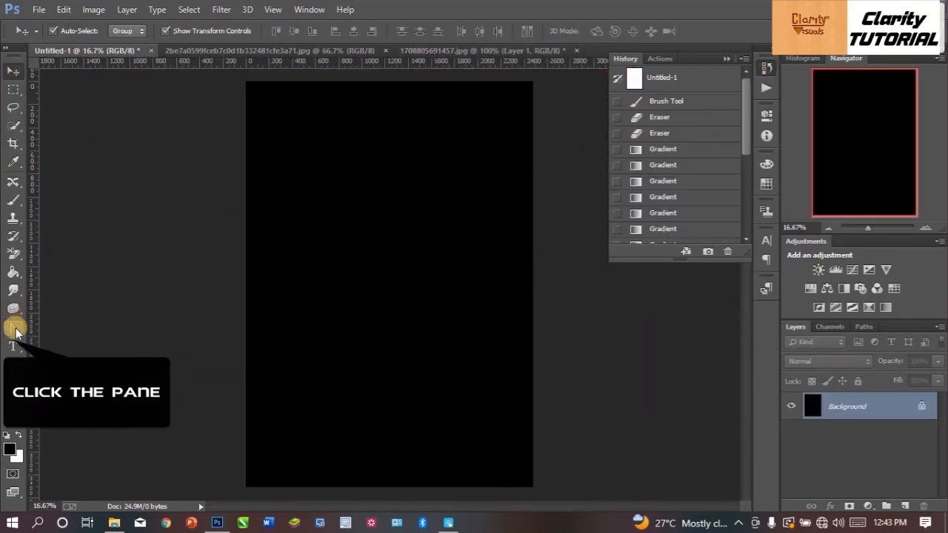
{"action": "left_click", "coordinate": [13, 329]}
{"action": "right_click", "coordinate": [14, 331]}
{"action": "left_click", "coordinate": [63, 327]}
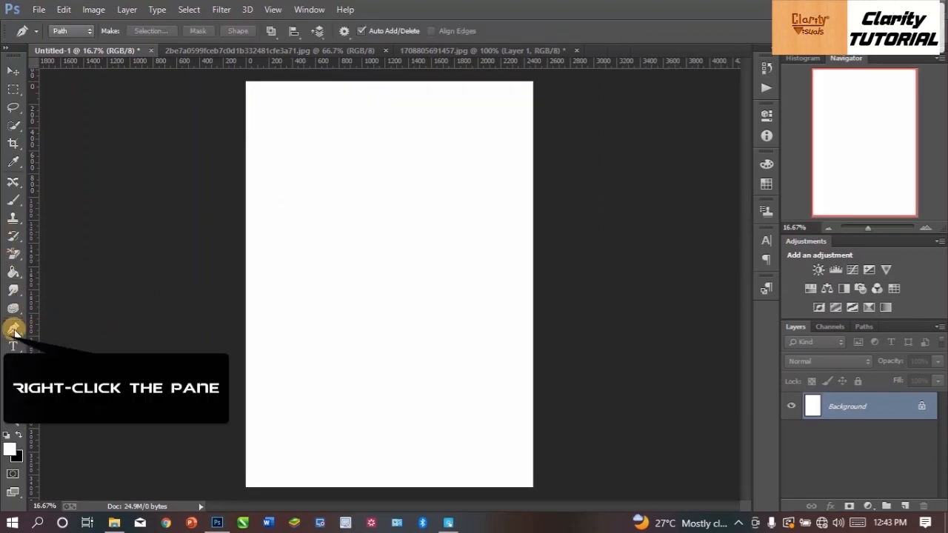
{"action": "right_click", "coordinate": [14, 331]}
{"action": "left_click", "coordinate": [61, 324]}
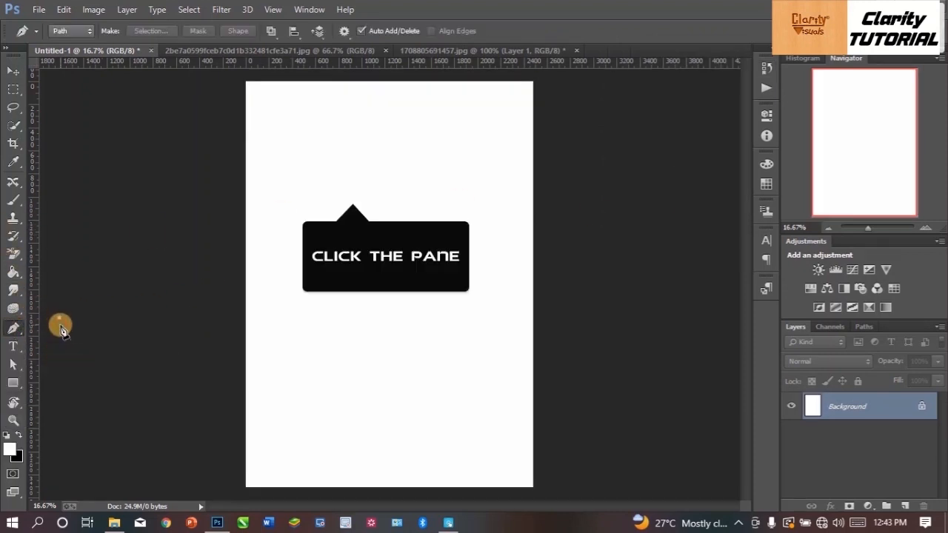
Step: Draw a closed Pen path reaching from outside the canvas's left edge to its middle, with a curved bottom point
{"action": "left_click", "coordinate": [352, 195]}
{"action": "key", "text": "ctrl+z"}
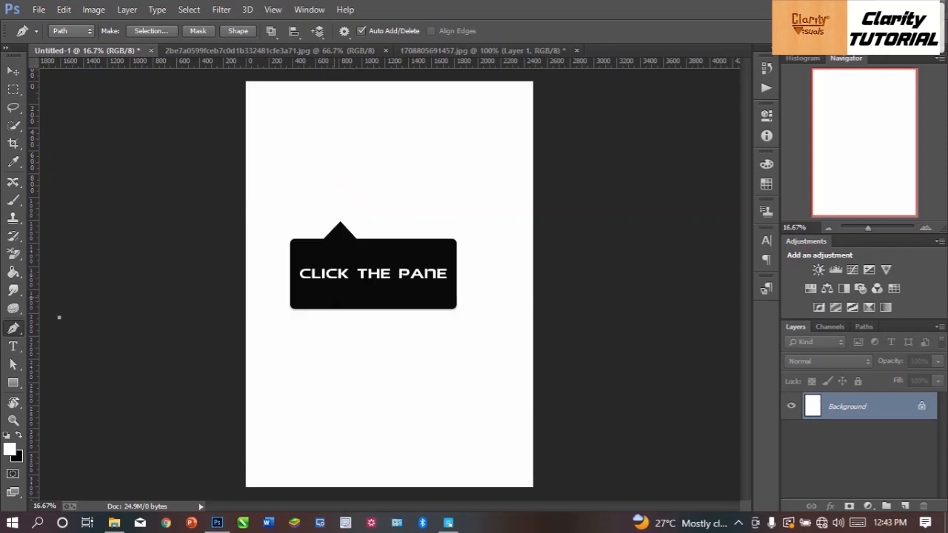
{"action": "left_click", "coordinate": [340, 212]}
{"action": "left_click", "coordinate": [323, 304]}
{"action": "left_click_drag", "start_coordinate": [340, 342], "coordinate": [393, 224]}
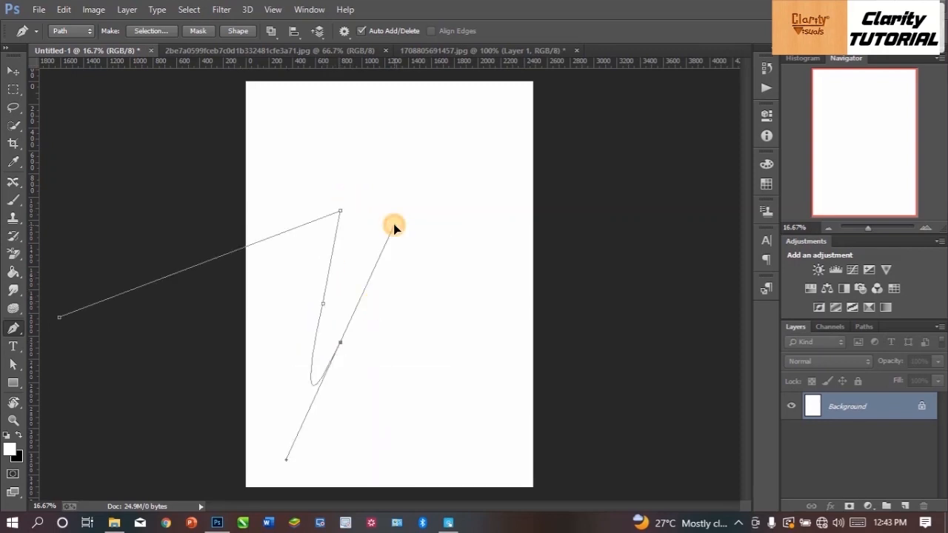
{"action": "left_click", "coordinate": [373, 303]}
{"action": "left_click", "coordinate": [394, 224]}
{"action": "left_click", "coordinate": [394, 201]}
{"action": "left_click", "coordinate": [371, 175]}
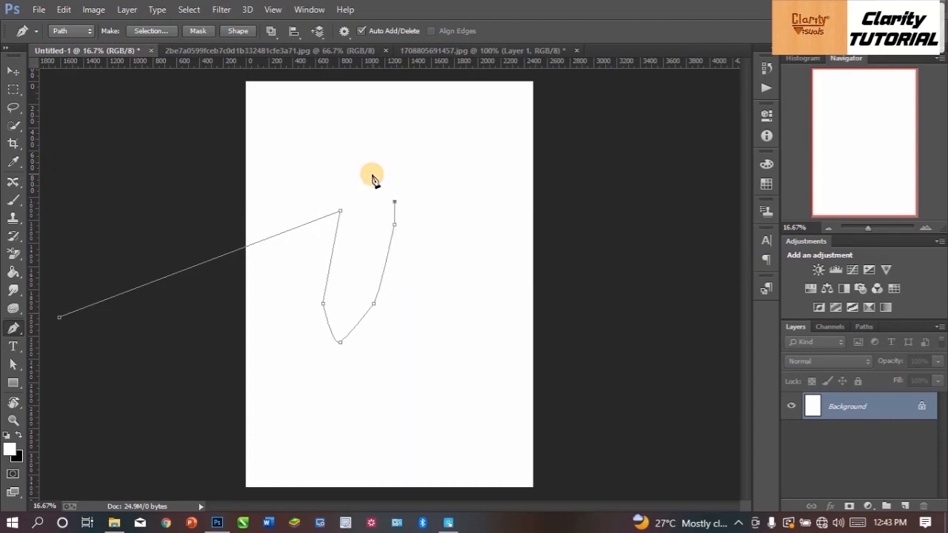
{"action": "left_click", "coordinate": [378, 221]}
{"action": "left_click", "coordinate": [139, 336]}
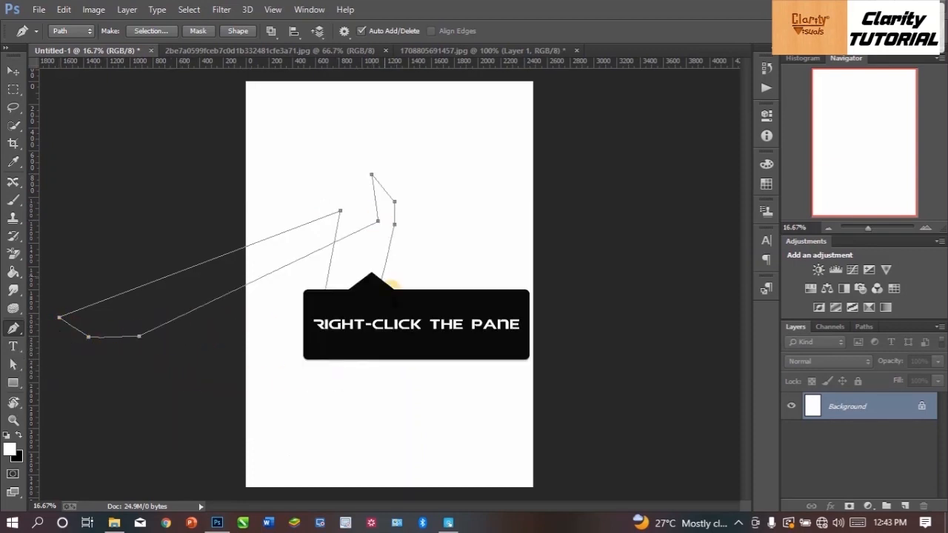
Step: Fill the closed path with the Background Color at Normal mode and 100% opacity
{"action": "right_click", "coordinate": [372, 267]}
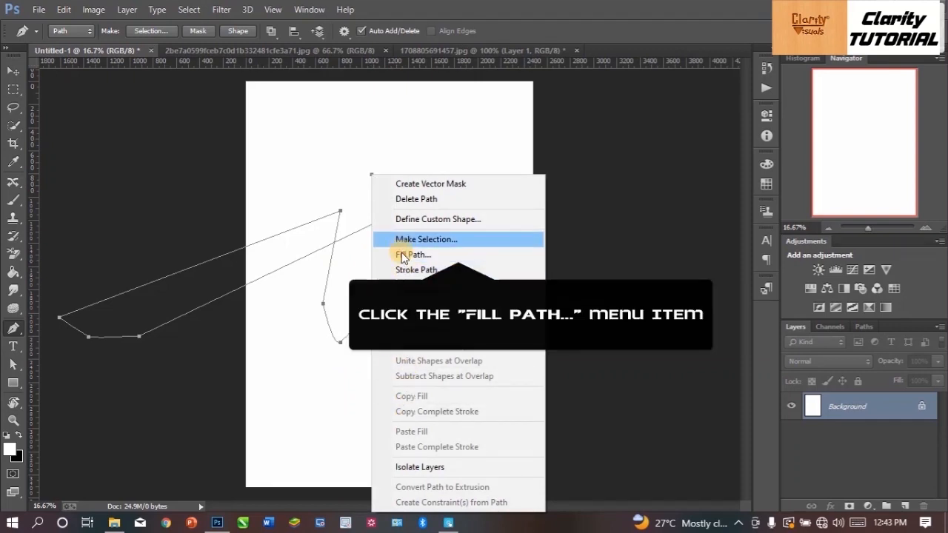
{"action": "left_click", "coordinate": [406, 256]}
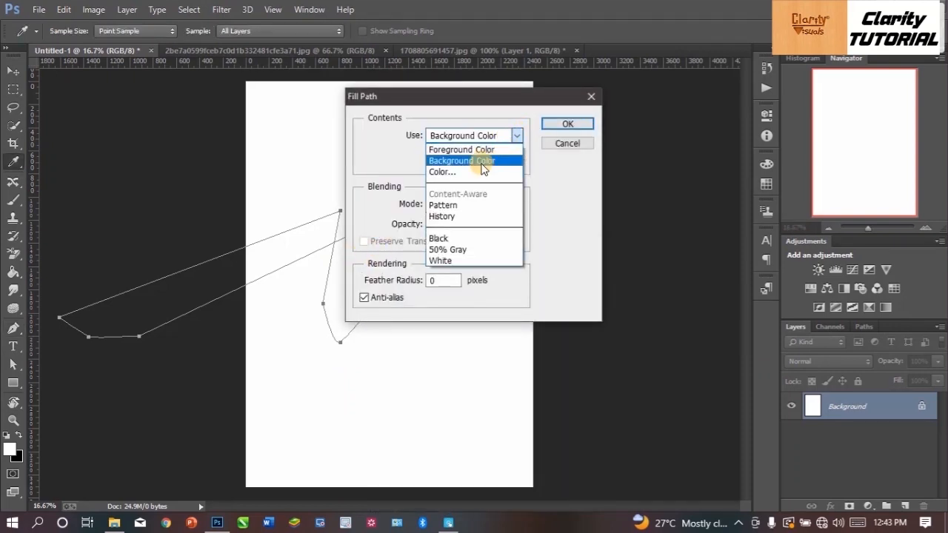
{"action": "left_click", "coordinate": [482, 161]}
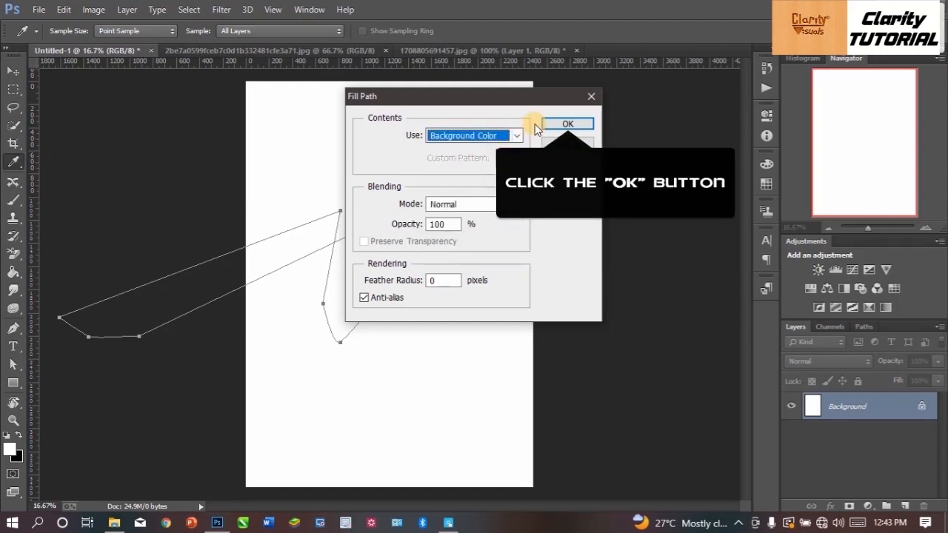
{"action": "left_click", "coordinate": [568, 124]}
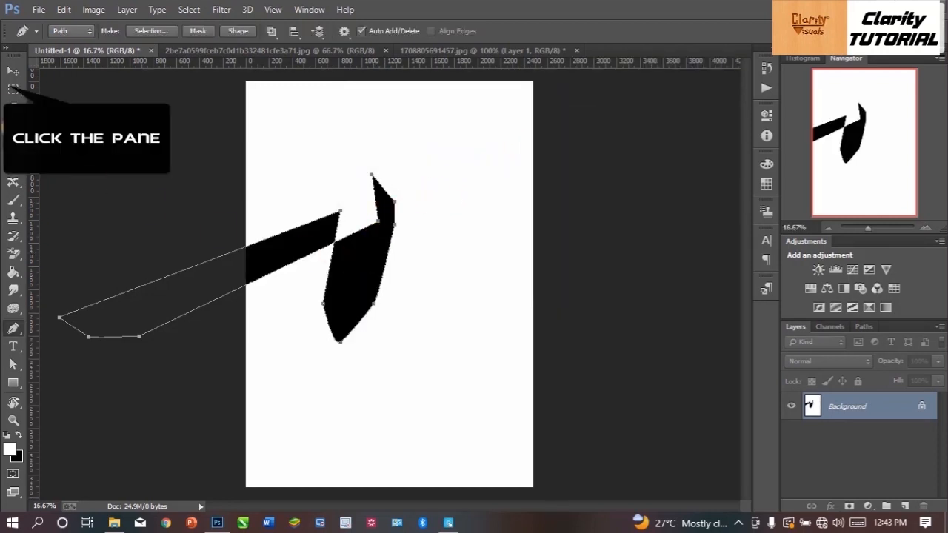
Step: Scale the path down and move it right so that it overlaps the black fill
{"action": "left_click", "coordinate": [12, 72]}
{"action": "mouse_move", "coordinate": [341, 273]}
{"action": "left_mouse_down"}
{"action": "mouse_move", "coordinate": [388, 256]}
{"action": "mouse_move", "coordinate": [341, 264]}
{"action": "left_mouse_up"}
{"action": "left_click", "coordinate": [475, 208]}
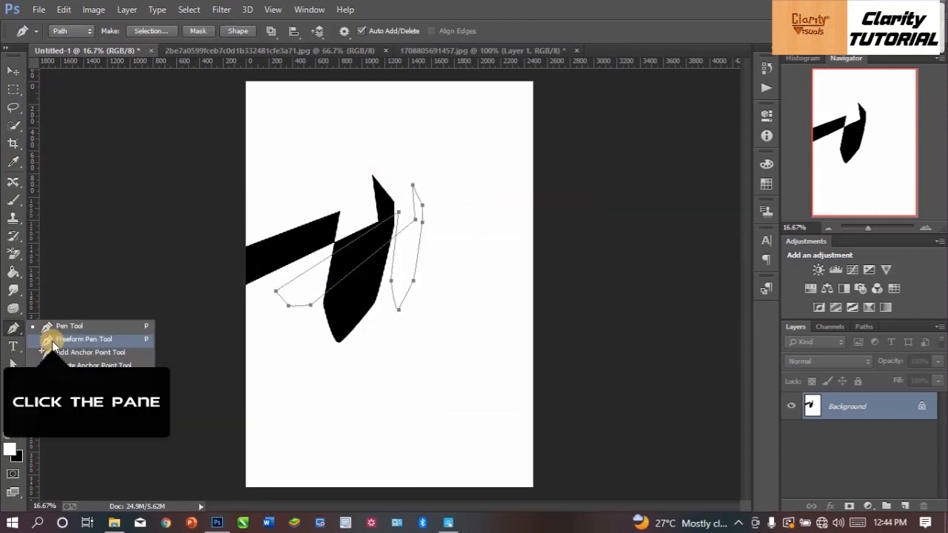
Step: Draw several loose curved paths beside the black shape with the Freeform Pen tool
{"action": "left_click", "coordinate": [53, 342]}
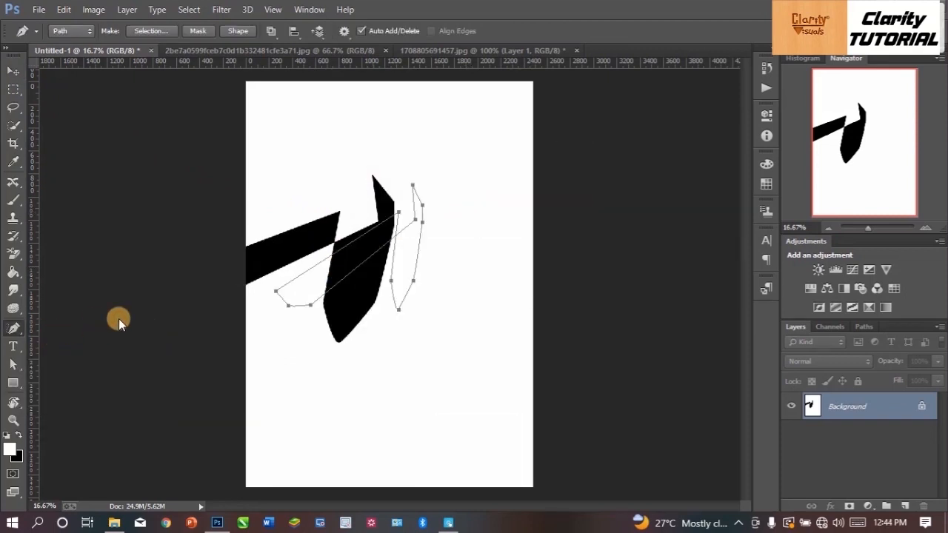
{"action": "left_click", "coordinate": [420, 252]}
{"action": "left_click", "coordinate": [415, 282]}
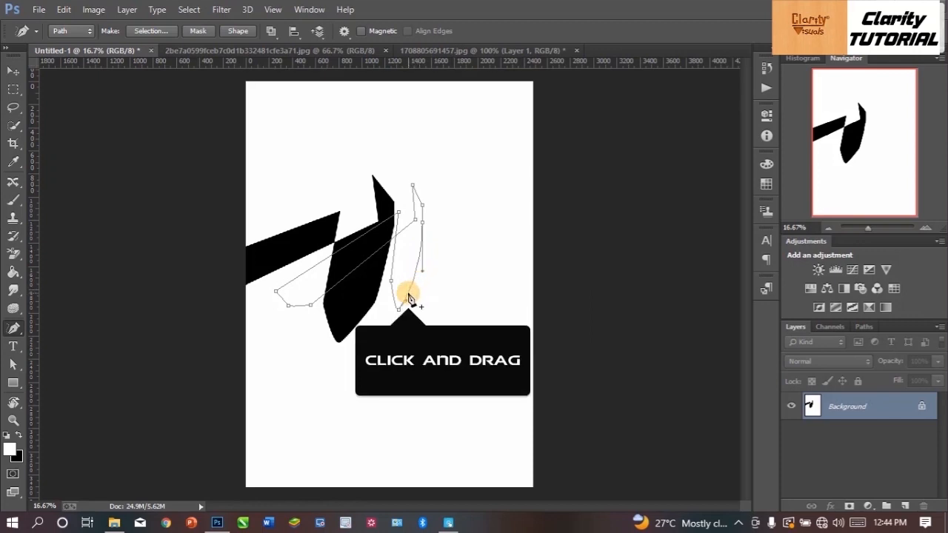
{"action": "left_click", "coordinate": [433, 313]}
{"action": "left_click_drag", "start_coordinate": [421, 277], "coordinate": [442, 289]}
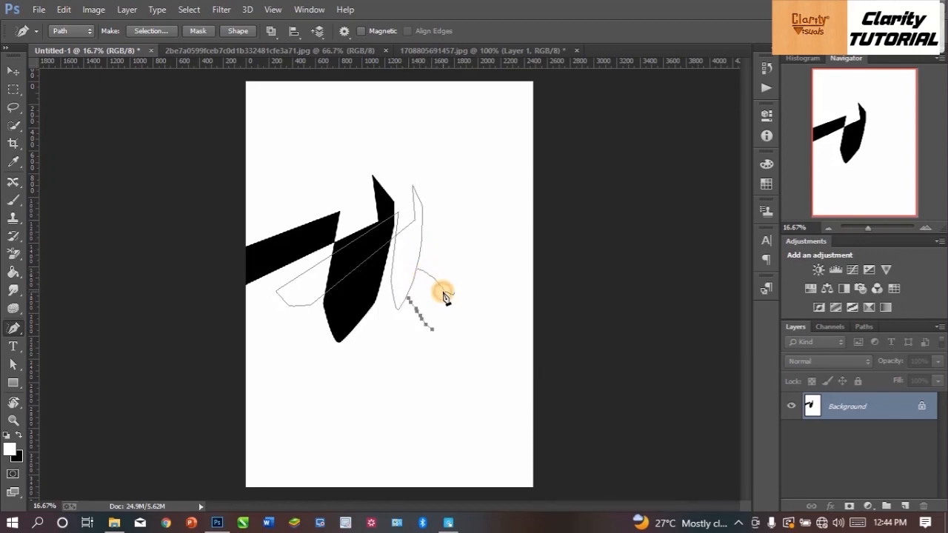
{"action": "mouse_move", "coordinate": [398, 319]}
{"action": "left_mouse_down"}
{"action": "mouse_move", "coordinate": [404, 268]}
{"action": "mouse_move", "coordinate": [462, 265]}
{"action": "left_mouse_up"}
{"action": "left_click_drag", "start_coordinate": [440, 323], "coordinate": [435, 330]}
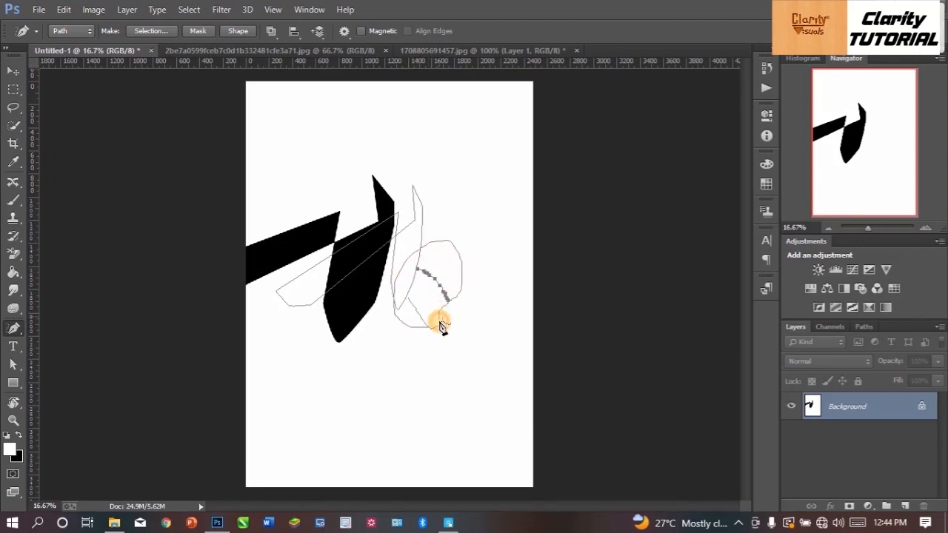
Step: Add a series of anchor points along the path's long diagonal segment with the Add Anchor Point tool
{"action": "right_click", "coordinate": [7, 327]}
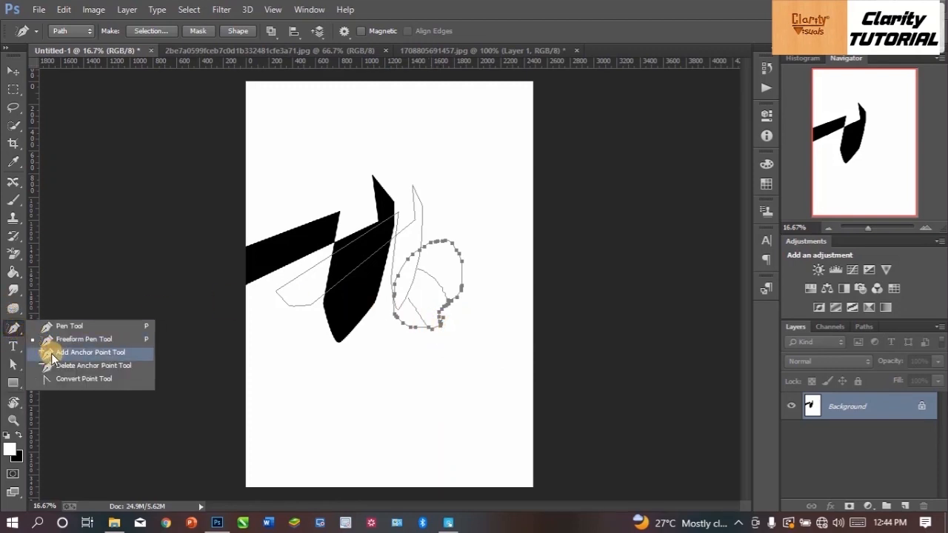
{"action": "left_click", "coordinate": [89, 352]}
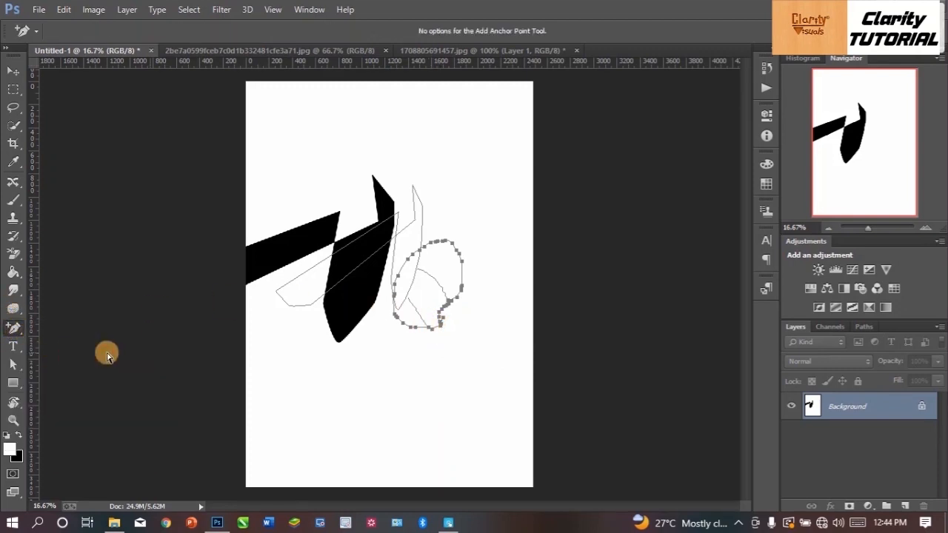
{"action": "left_click", "coordinate": [412, 229]}
{"action": "left_click", "coordinate": [404, 231]}
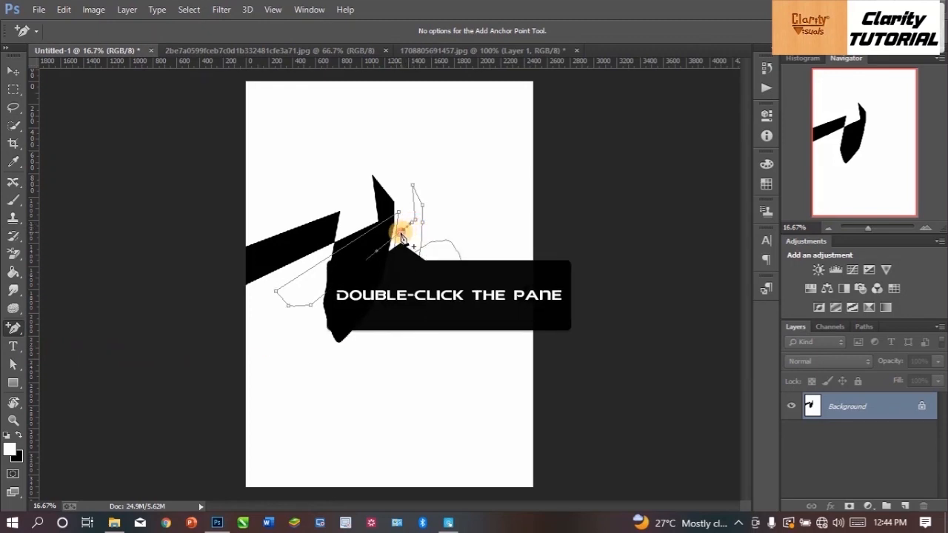
{"action": "left_click", "coordinate": [395, 241]}
{"action": "left_click", "coordinate": [385, 247]}
{"action": "left_click", "coordinate": [369, 258]}
{"action": "left_click", "coordinate": [360, 265]}
{"action": "left_click", "coordinate": [348, 275]}
{"action": "left_click", "coordinate": [338, 283]}
Step: Remove the added anchor points on the lower part of the diagonal segment with the Delete Anchor Point tool
{"action": "right_click", "coordinate": [13, 328]}
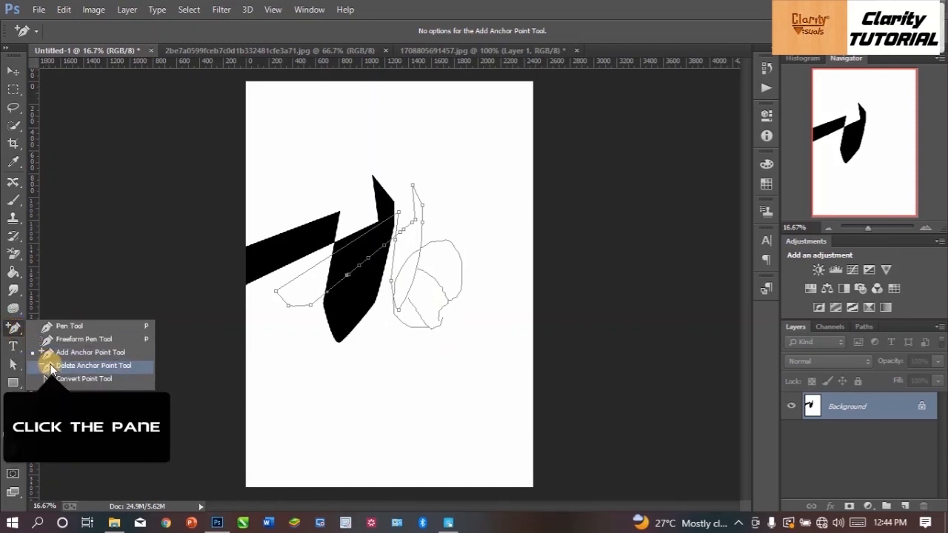
{"action": "left_click", "coordinate": [89, 366]}
{"action": "left_click", "coordinate": [358, 267]}
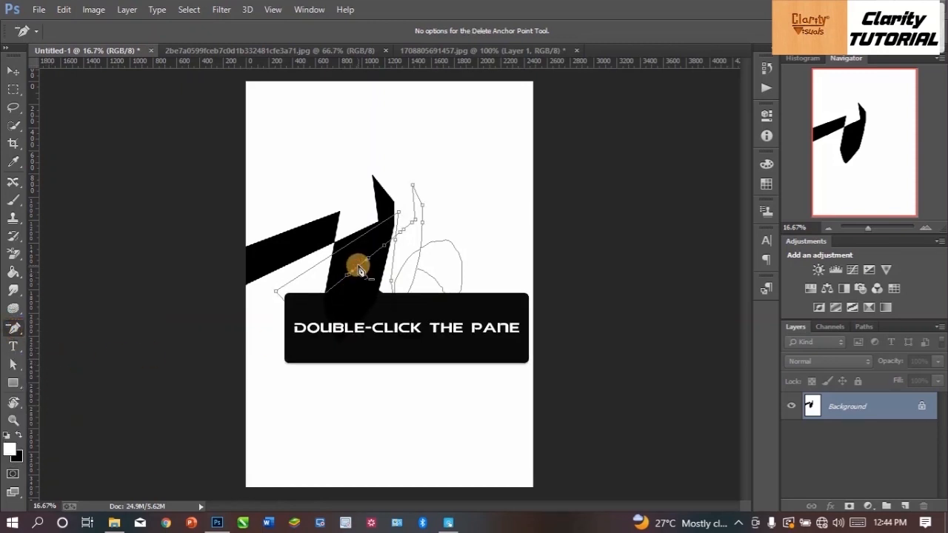
{"action": "left_click", "coordinate": [368, 258]}
{"action": "left_click", "coordinate": [397, 238]}
{"action": "left_click", "coordinate": [391, 241]}
{"action": "left_click", "coordinate": [383, 244]}
{"action": "left_click", "coordinate": [369, 260]}
{"action": "left_click", "coordinate": [364, 262]}
{"action": "left_click", "coordinate": [352, 271]}
{"action": "left_click", "coordinate": [348, 275]}
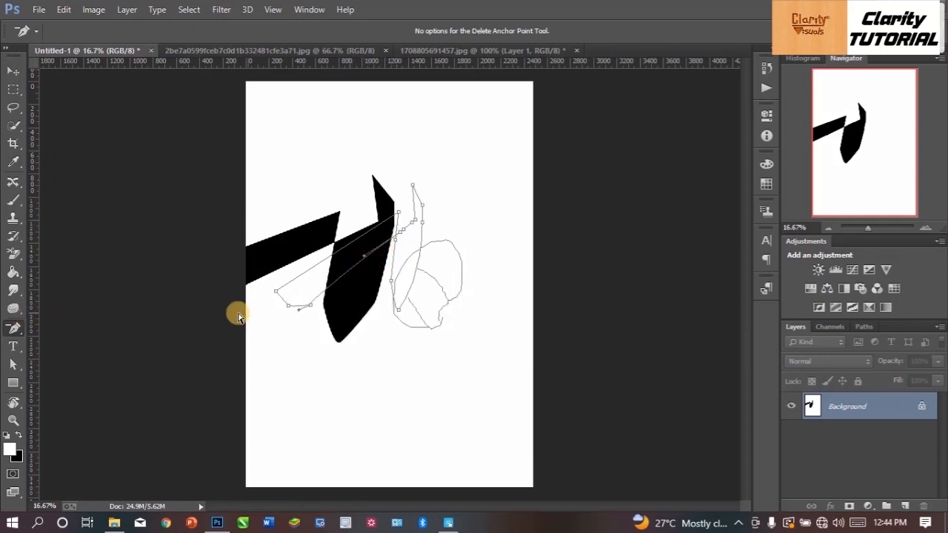
Step: Reshape the lower-left corner of the path by pulling out direction handles with the Convert Point tool
{"action": "right_click", "coordinate": [11, 330]}
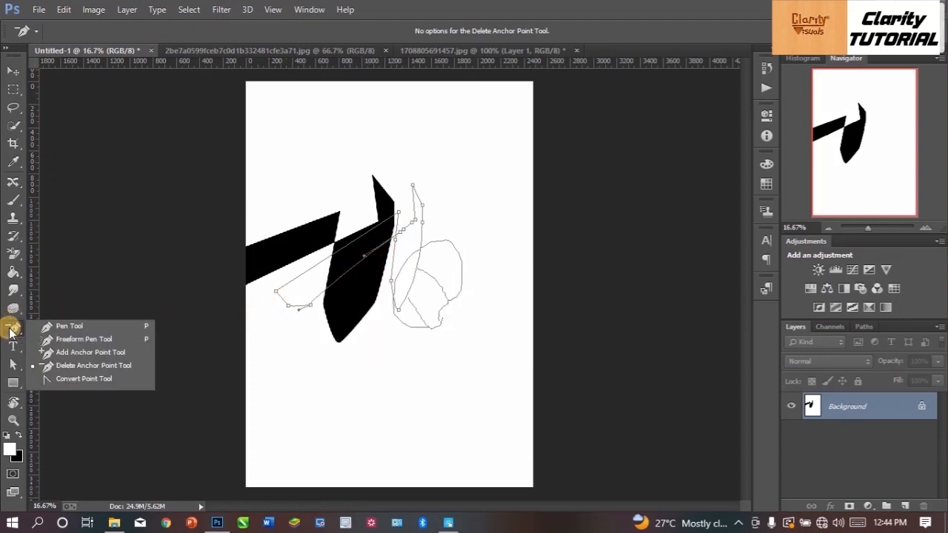
{"action": "left_click", "coordinate": [55, 378]}
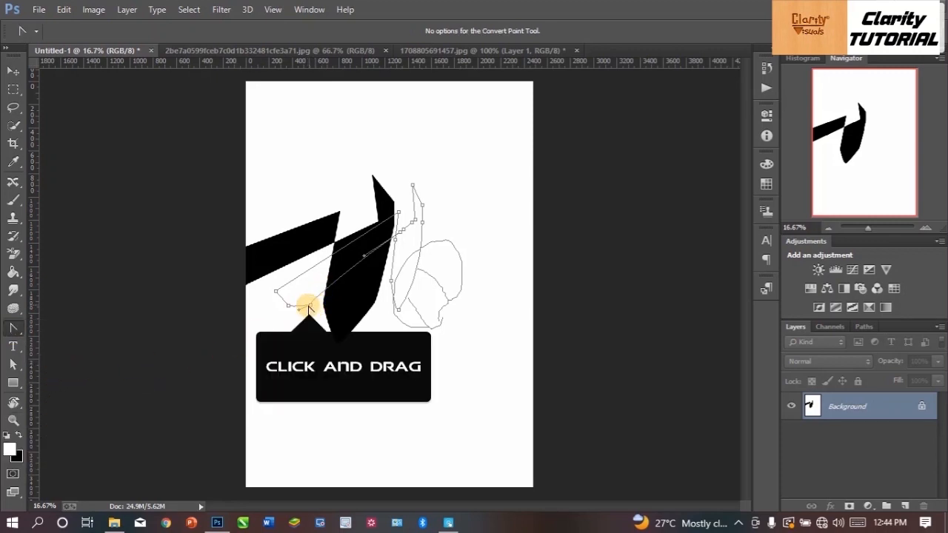
{"action": "left_click_drag", "start_coordinate": [326, 360], "coordinate": [223, 299]}
{"action": "left_click_drag", "start_coordinate": [459, 294], "coordinate": [250, 345]}
{"action": "right_click", "coordinate": [24, 335]}
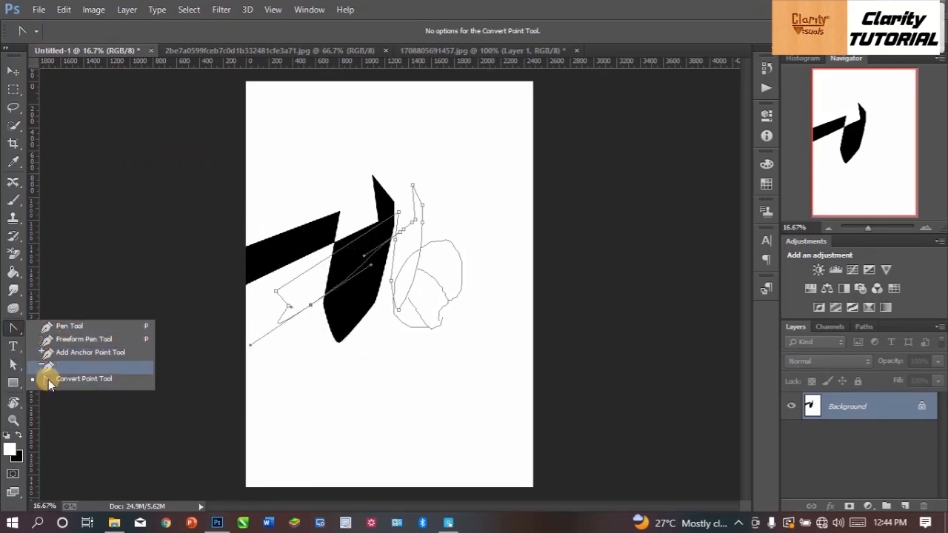
{"action": "left_click", "coordinate": [9, 72]}
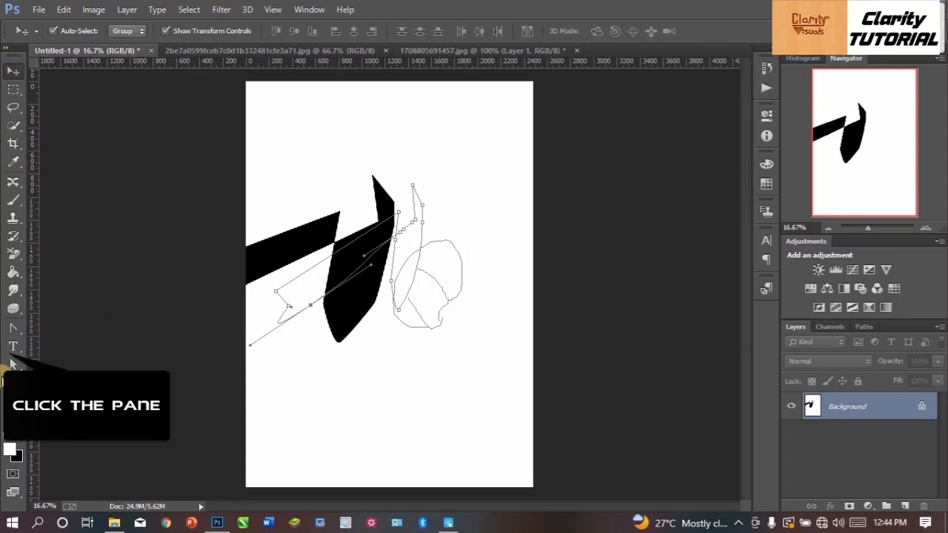
Step: Add the horizontal text "Richey Tutorial" below the black shape and colour it bright red
{"action": "left_click", "coordinate": [11, 345]}
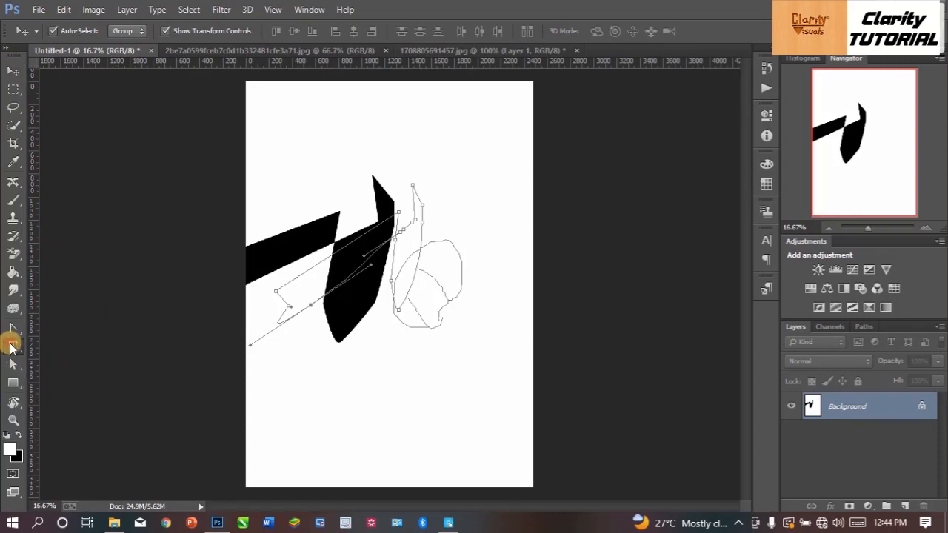
{"action": "left_click", "coordinate": [334, 364]}
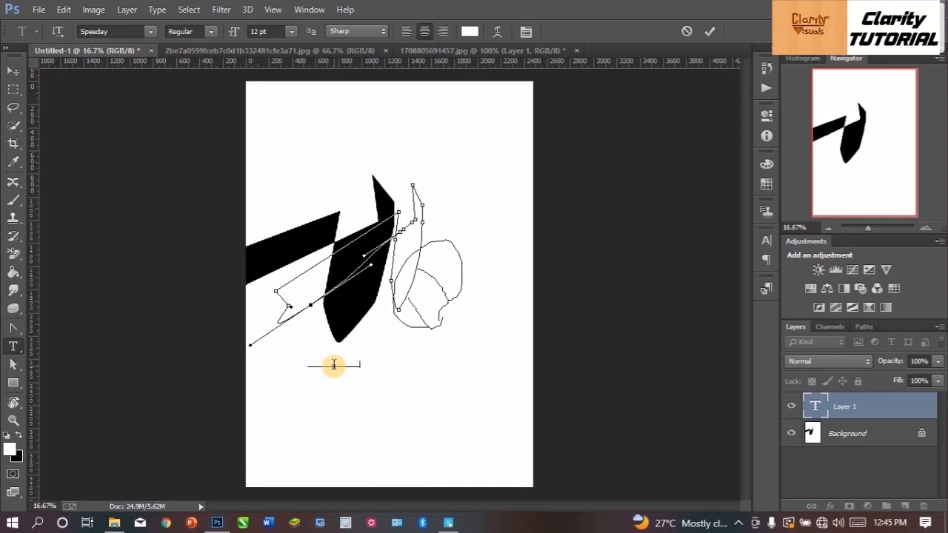
{"action": "key", "text": "ctrl+a"}
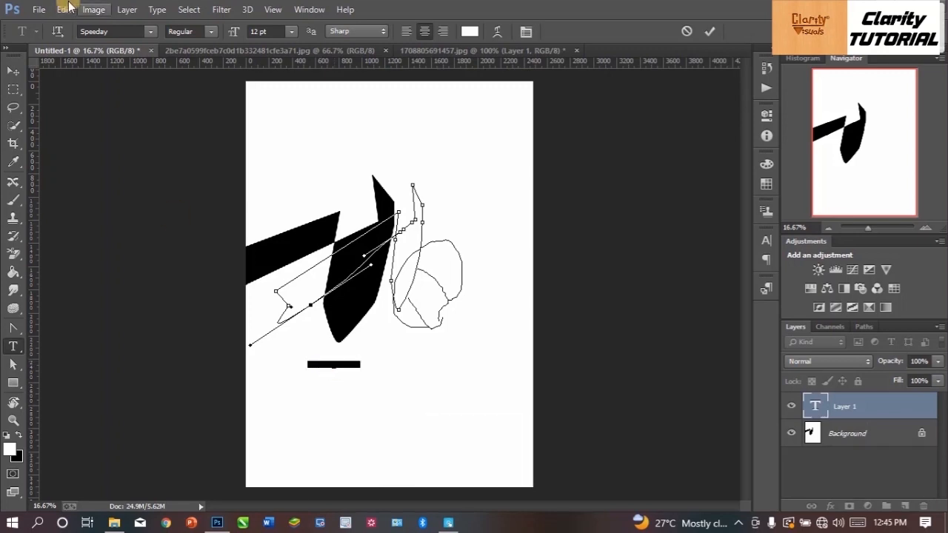
{"action": "left_click", "coordinate": [472, 32]}
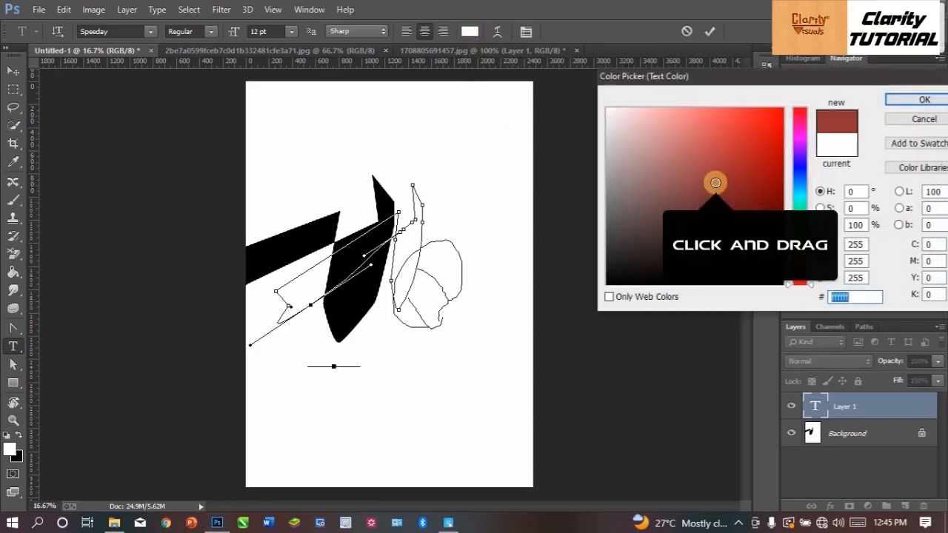
{"action": "left_click_drag", "start_coordinate": [717, 183], "coordinate": [783, 143]}
{"action": "left_click", "coordinate": [898, 97]}
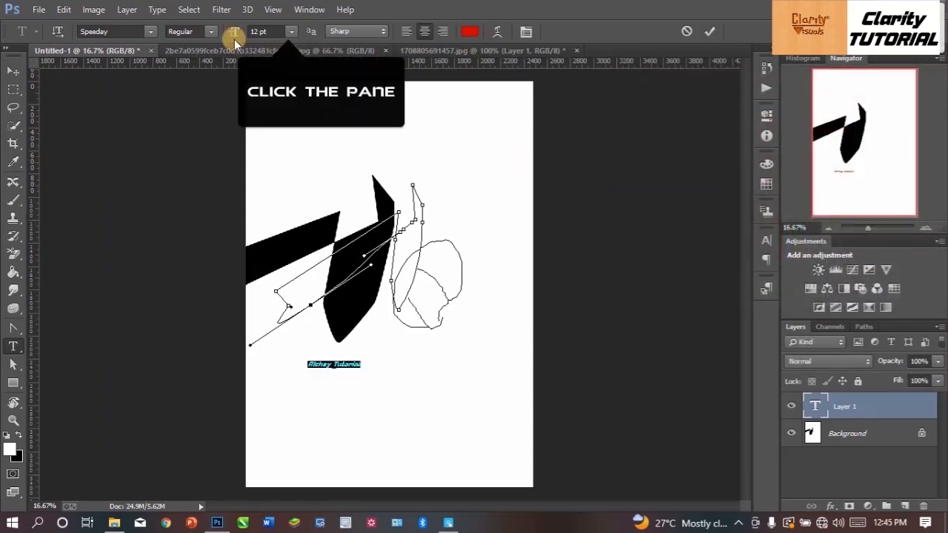
Step: Set the text size to 60 pt and move the text right so it fits inside the canvas
{"action": "left_click", "coordinate": [290, 31]}
{"action": "left_click", "coordinate": [281, 252]}
{"action": "left_click", "coordinate": [15, 71]}
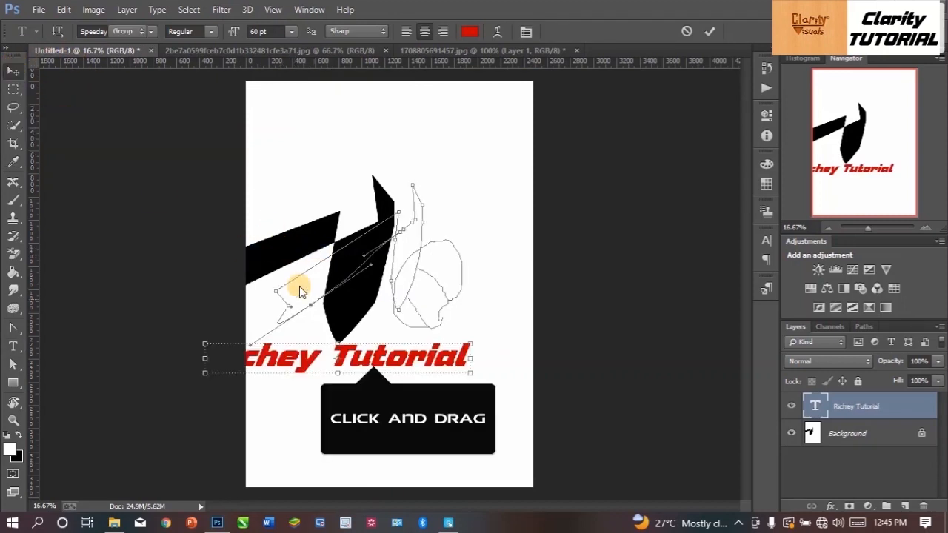
{"action": "left_click_drag", "start_coordinate": [371, 359], "coordinate": [428, 360]}
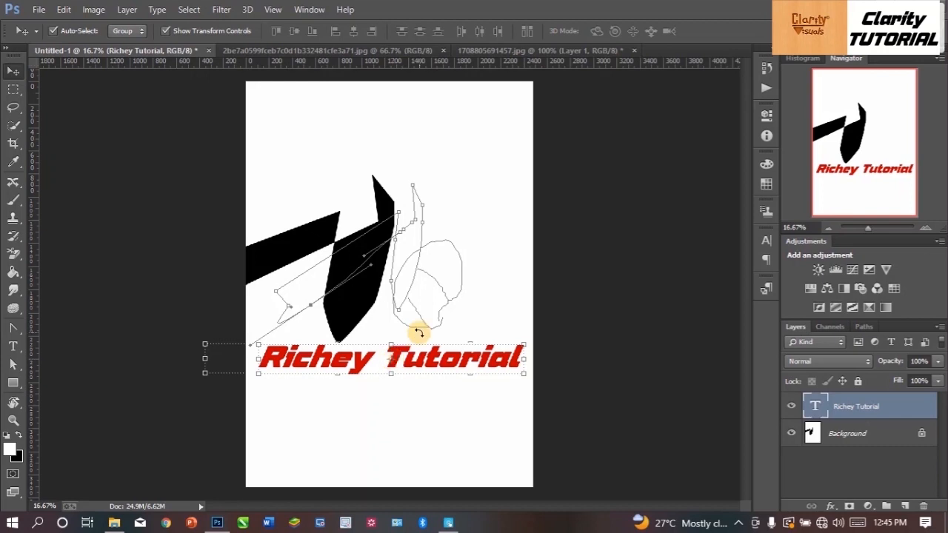
Step: Add the vertical text "hjvi" in the canvas's upper-right area with the Vertical Type tool
{"action": "right_click", "coordinate": [21, 351]}
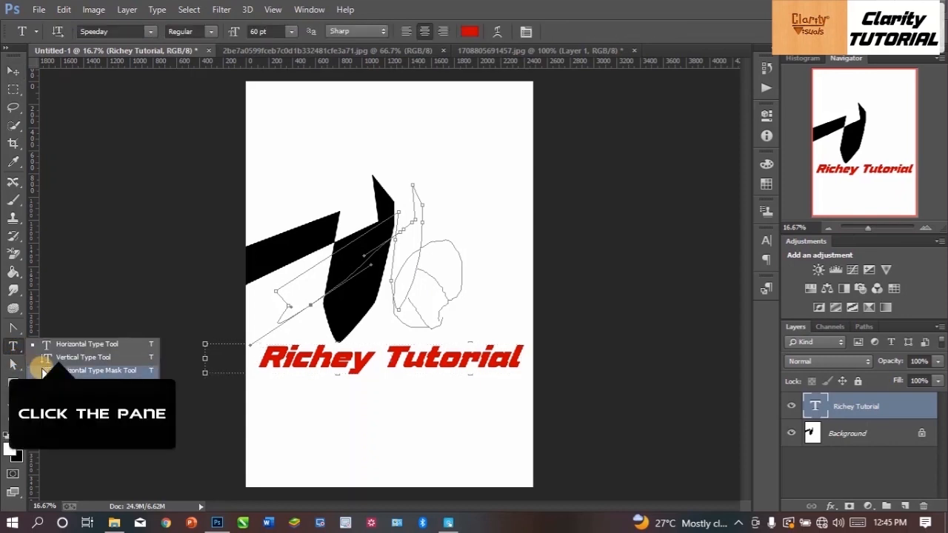
{"action": "left_click", "coordinate": [59, 352]}
{"action": "right_click", "coordinate": [14, 348]}
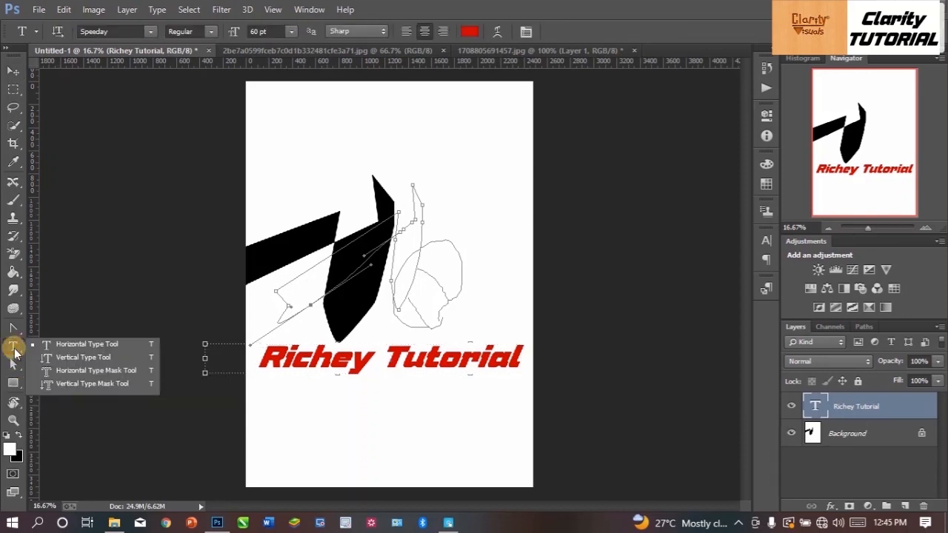
{"action": "left_click", "coordinate": [50, 362]}
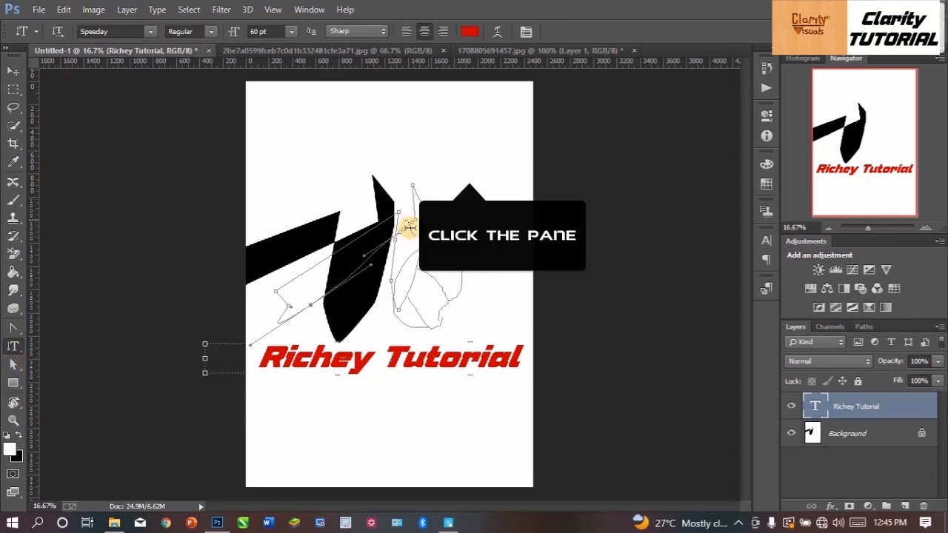
{"action": "left_click", "coordinate": [469, 173]}
{"action": "type", "text": "hjvi"}
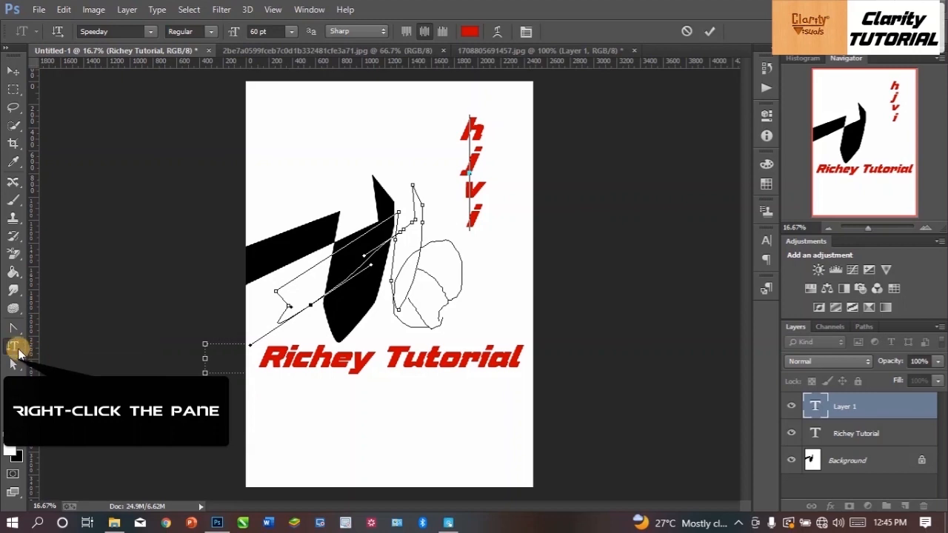
Step: Commit the vertical text and add a second vertical text "dhshs" above the black shape
{"action": "right_click", "coordinate": [20, 353]}
{"action": "left_click", "coordinate": [60, 360]}
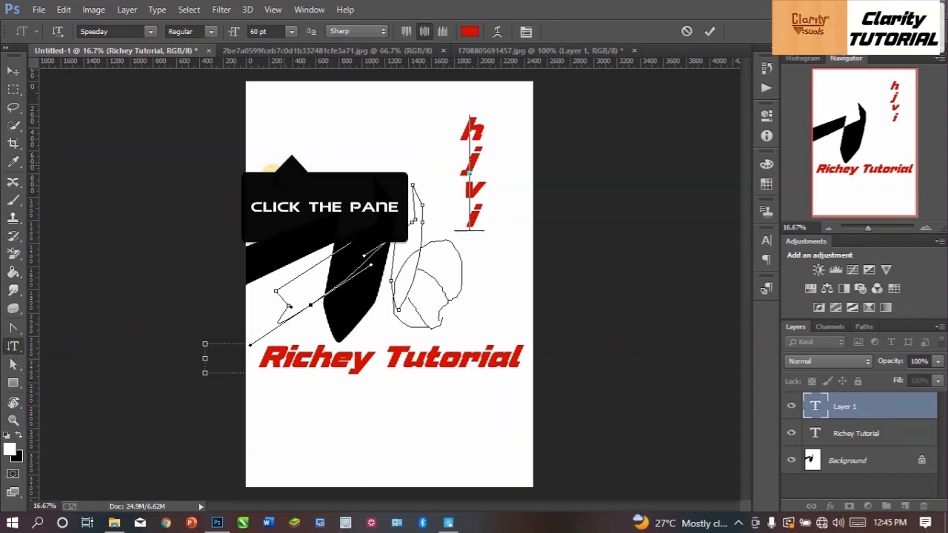
{"action": "left_click", "coordinate": [291, 145]}
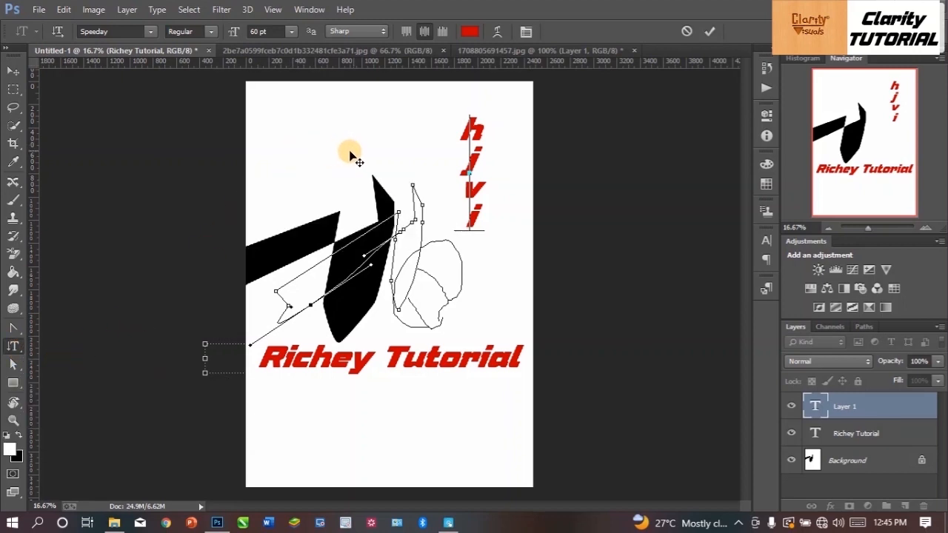
{"action": "left_click", "coordinate": [709, 32]}
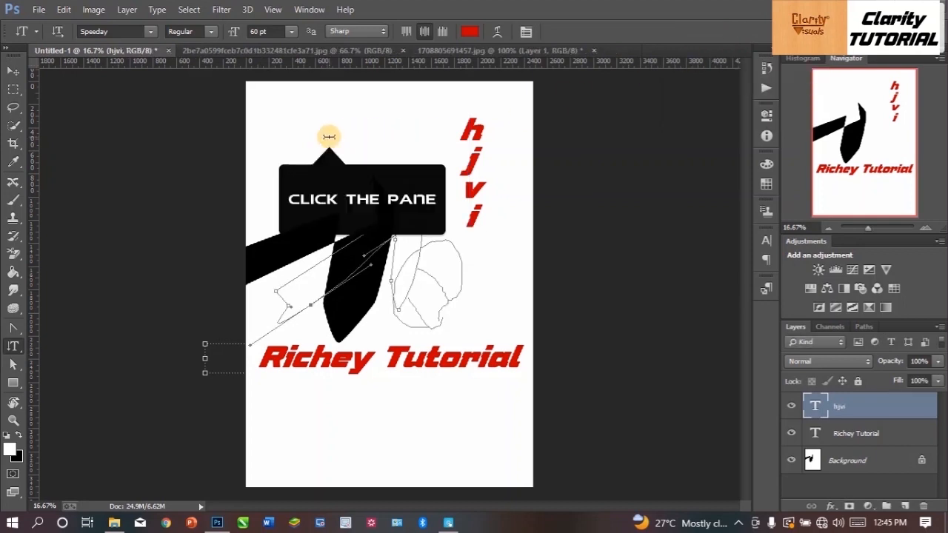
{"action": "type", "text": "dhshs"}
Step: Create a short vertical text selection running down from the black shape's lower tip with the Vertical Type Mask tool
{"action": "right_click", "coordinate": [11, 352]}
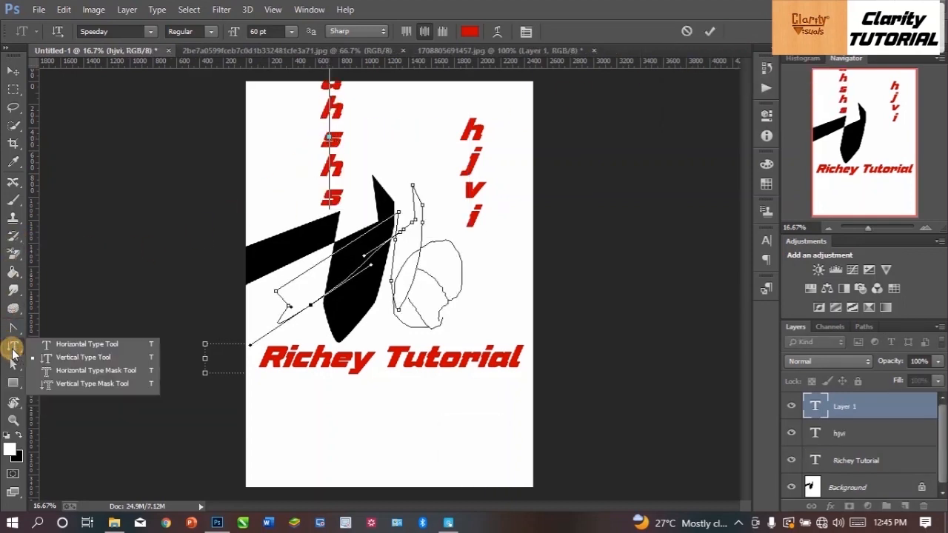
{"action": "left_click", "coordinate": [105, 387]}
{"action": "left_click", "coordinate": [339, 403]}
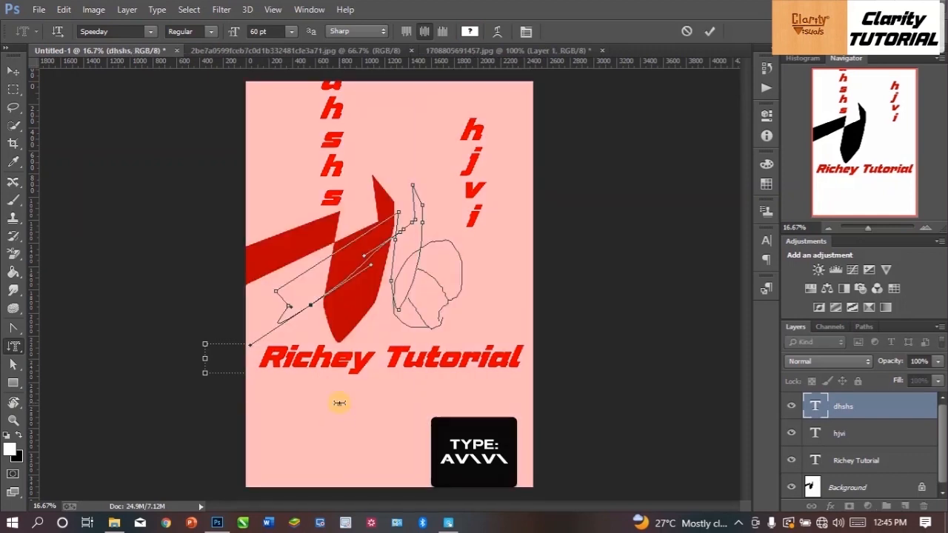
{"action": "type", "text": "av\\v\\"}
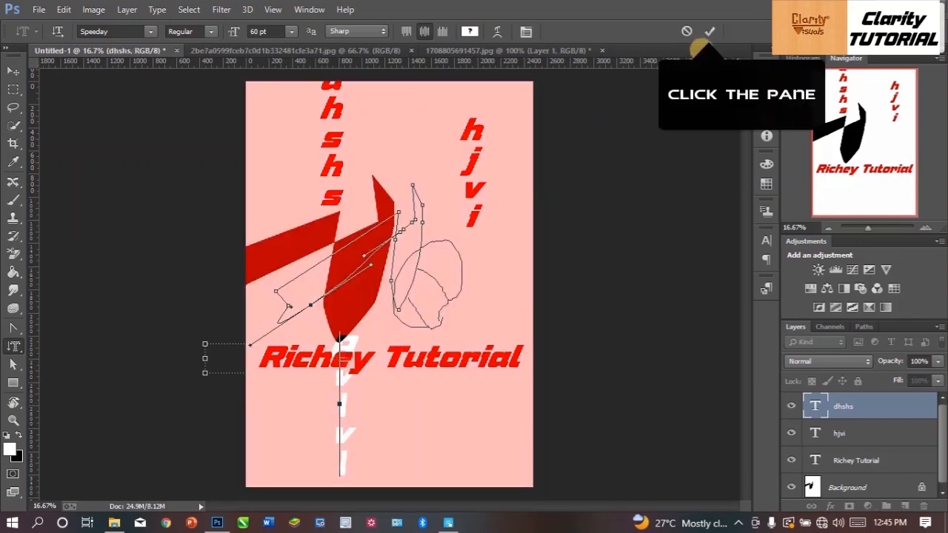
{"action": "left_click", "coordinate": [706, 33]}
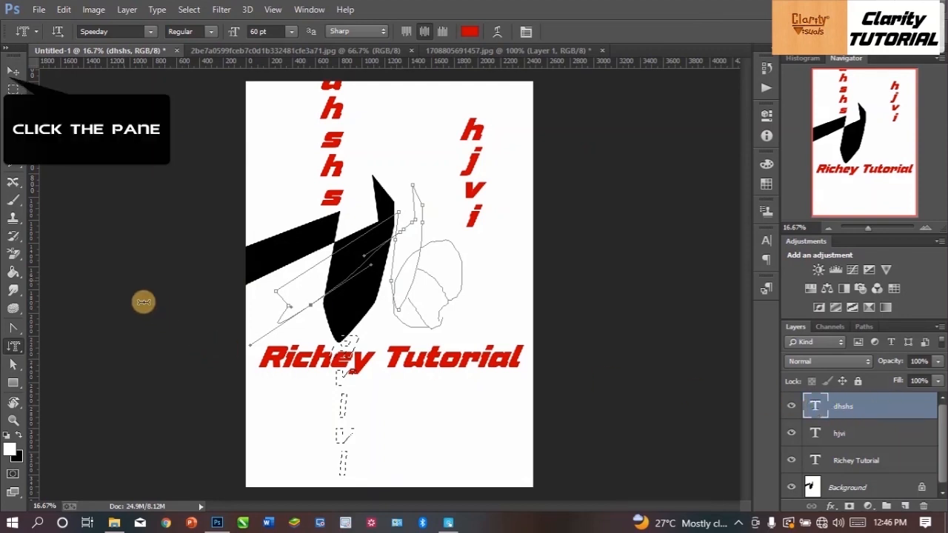
Step: Delete the outline paths from the canvas and select the three text layers
{"action": "left_click", "coordinate": [11, 71]}
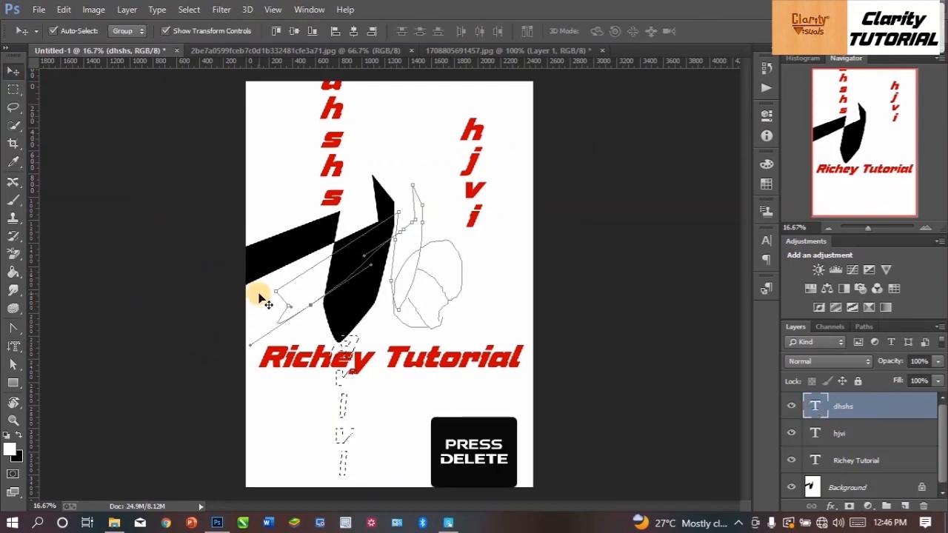
{"action": "key", "text": "Delete"}
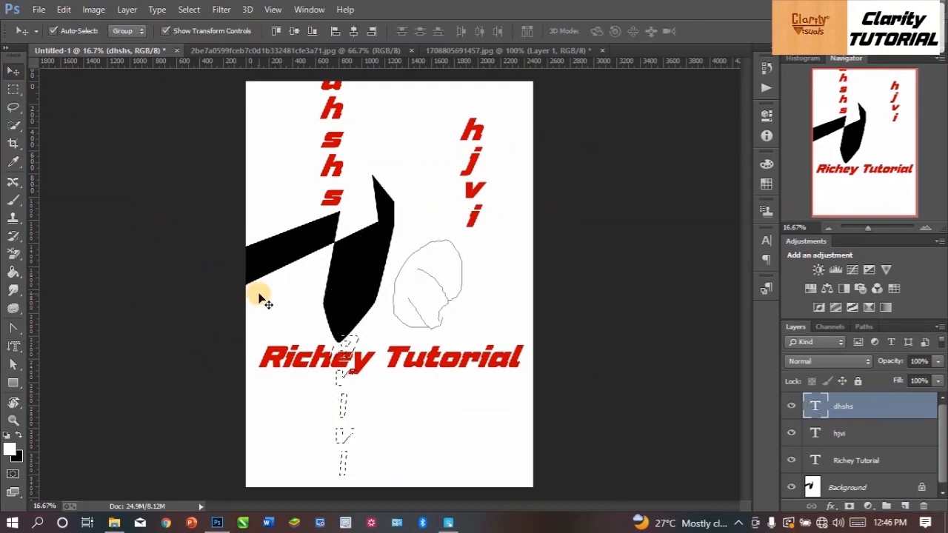
{"action": "left_click", "coordinate": [850, 461], "text": "shift"}
{"action": "key", "text": "Delete"}
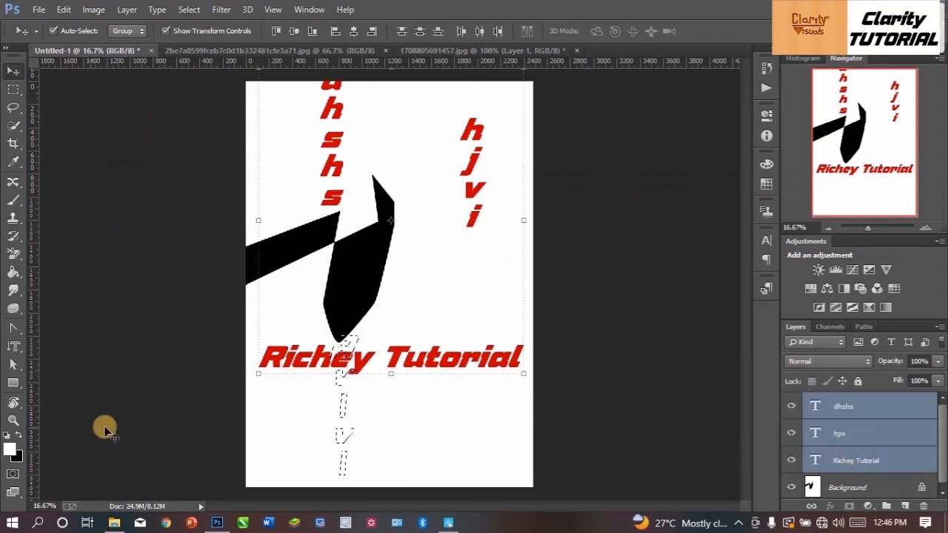
Step: Delete the three selected text layers and clear the type mask selection
{"action": "right_click", "coordinate": [15, 367]}
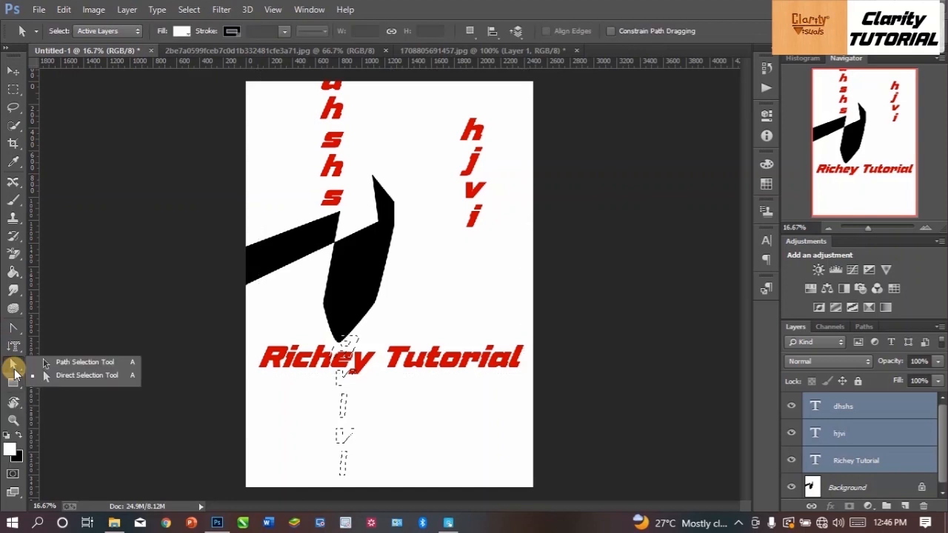
{"action": "left_click", "coordinate": [71, 363]}
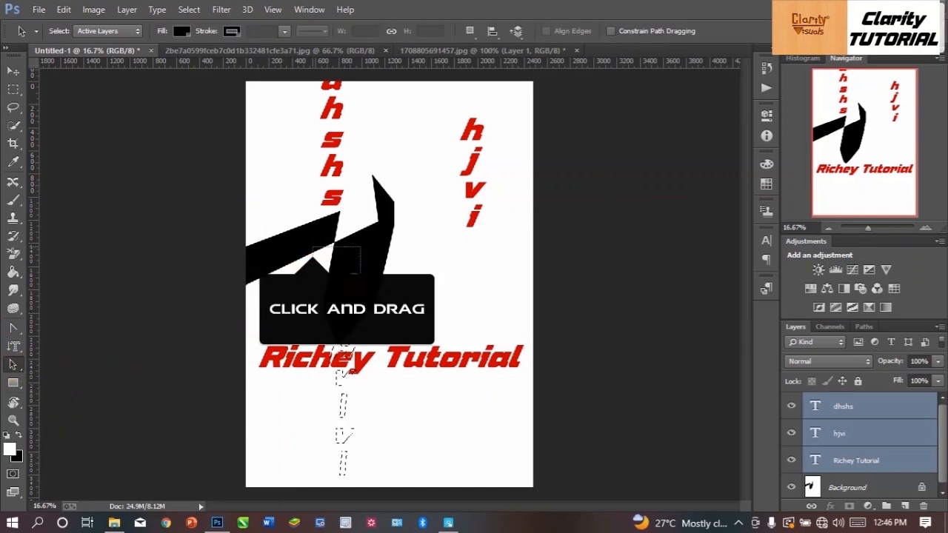
{"action": "left_click_drag", "start_coordinate": [346, 273], "coordinate": [366, 297]}
{"action": "left_click_drag", "start_coordinate": [876, 472], "coordinate": [923, 506]}
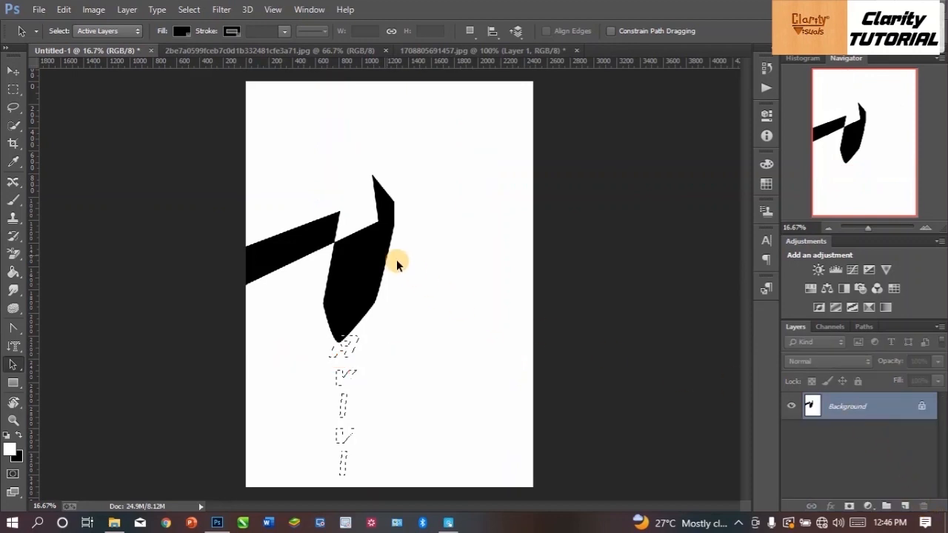
{"action": "key", "text": "ctrl+d"}
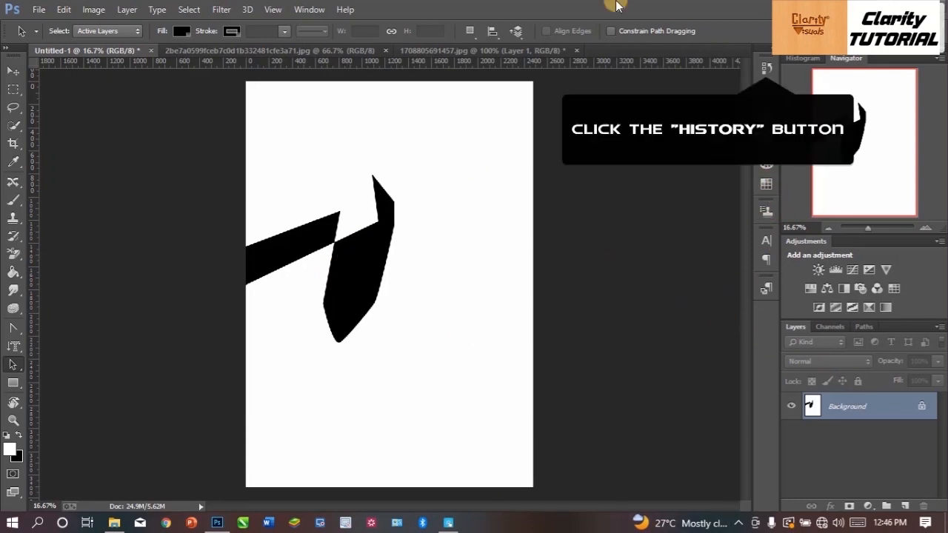
Step: Revert the document history to an earlier Add Anchor Point state to restore the paths
{"action": "left_click", "coordinate": [767, 67]}
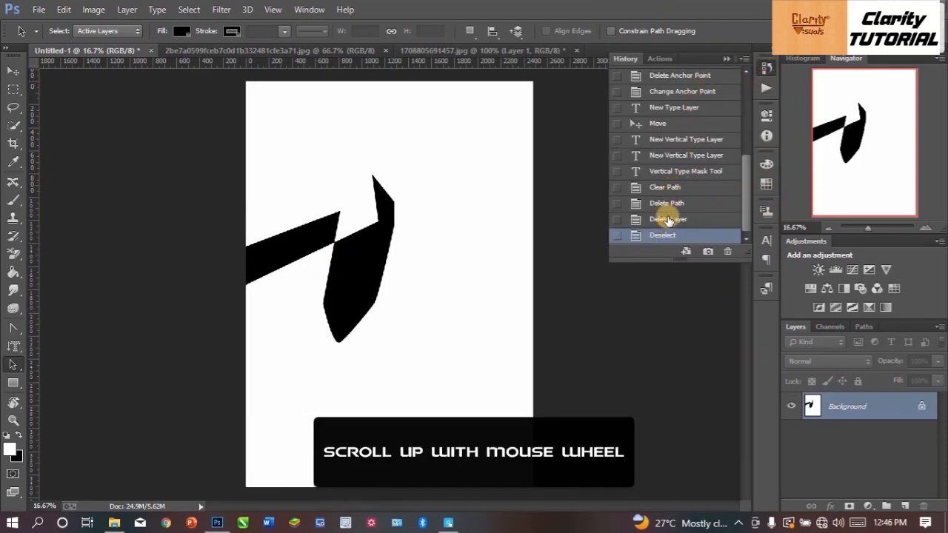
{"action": "scroll", "coordinate": [676, 142], "scroll_direction": "up", "scroll_amount": 5}
{"action": "scroll", "coordinate": [677, 142], "scroll_direction": "up", "scroll_amount": 3}
{"action": "left_click", "coordinate": [676, 128]}
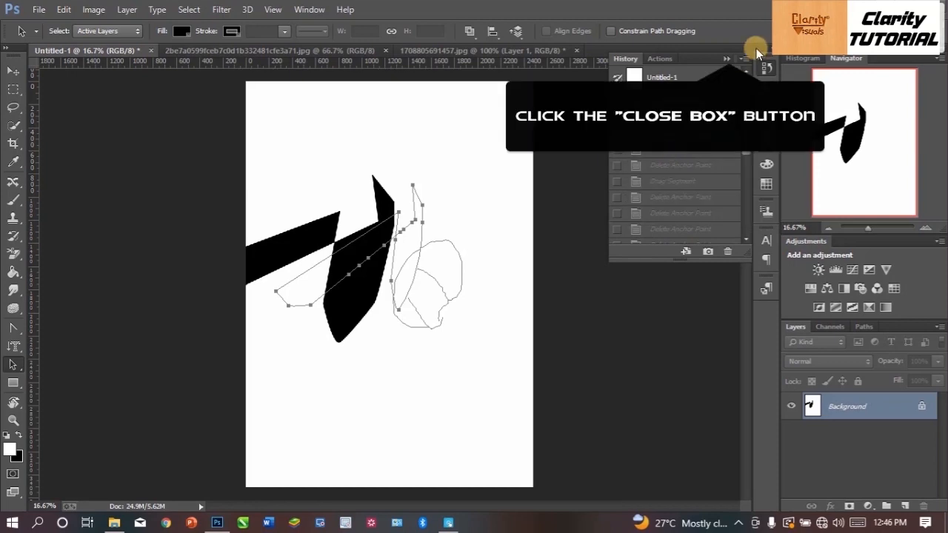
{"action": "left_click", "coordinate": [730, 59]}
Step: Move the angular path to the right with the Path Selection tool
{"action": "left_click_drag", "start_coordinate": [408, 225], "coordinate": [413, 227]}
{"action": "right_click", "coordinate": [8, 363]}
{"action": "left_click", "coordinate": [69, 367]}
{"action": "left_click", "coordinate": [352, 238]}
{"action": "left_click_drag", "start_coordinate": [410, 228], "coordinate": [385, 263]}
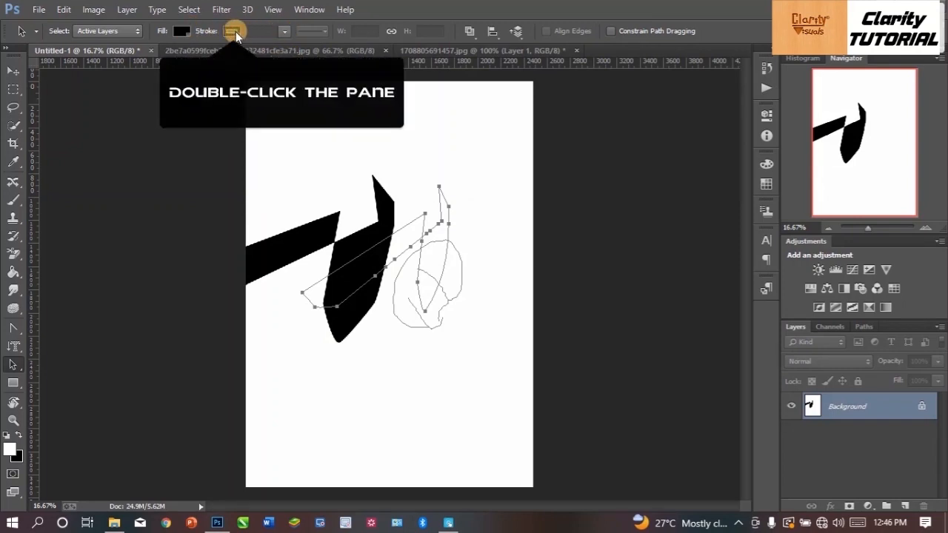
{"action": "left_click", "coordinate": [13, 72]}
Step: Revert the history to the first Add Anchor Point state and try to move the artwork with the Move tool
{"action": "left_click", "coordinate": [767, 67]}
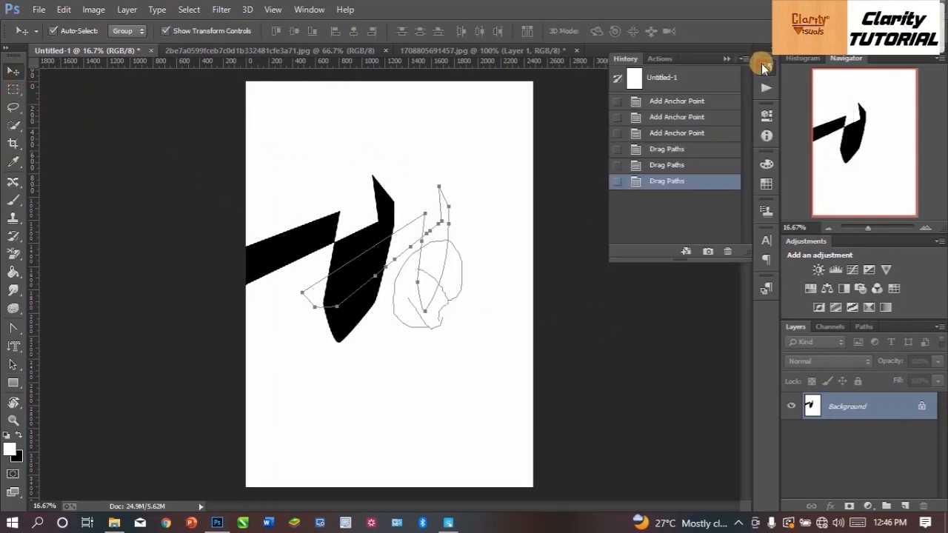
{"action": "left_click", "coordinate": [668, 133]}
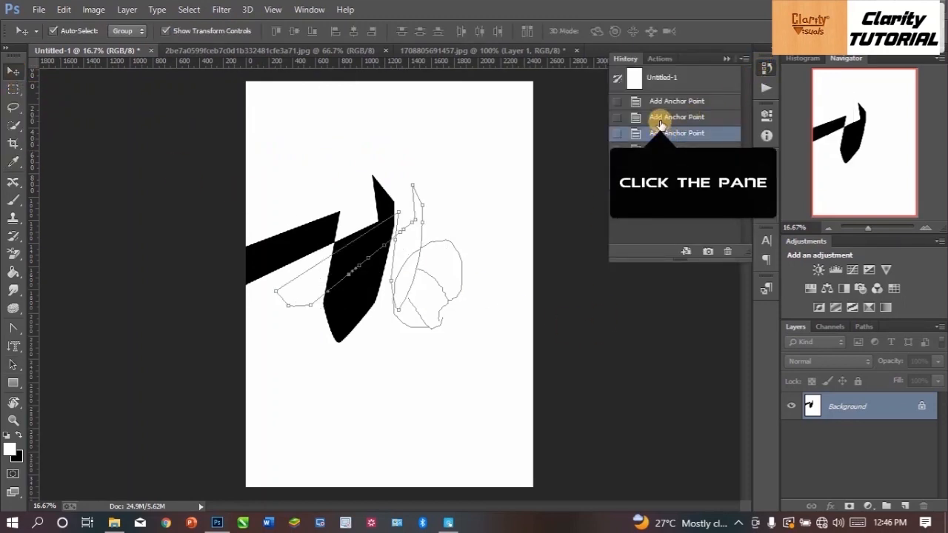
{"action": "left_click", "coordinate": [658, 100]}
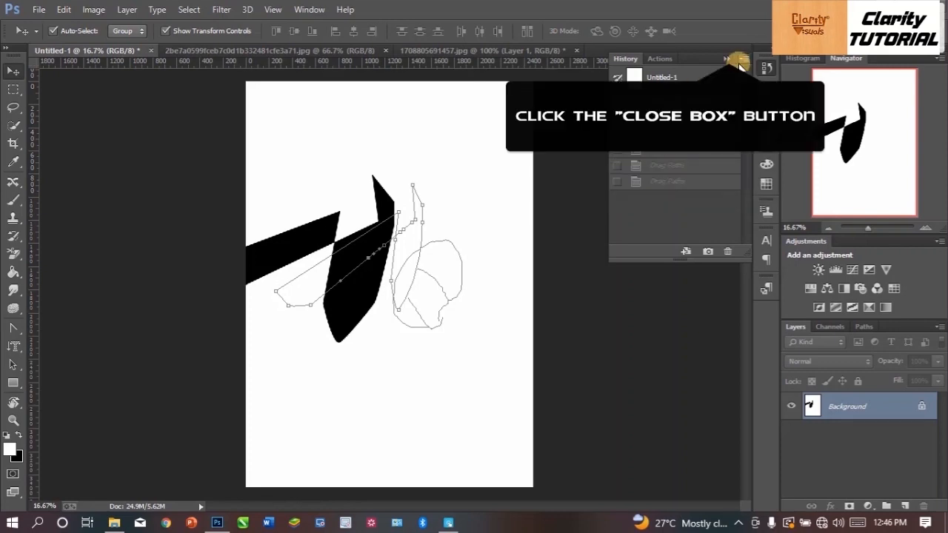
{"action": "left_click", "coordinate": [728, 61]}
{"action": "left_click_drag", "start_coordinate": [515, 144], "coordinate": [394, 277]}
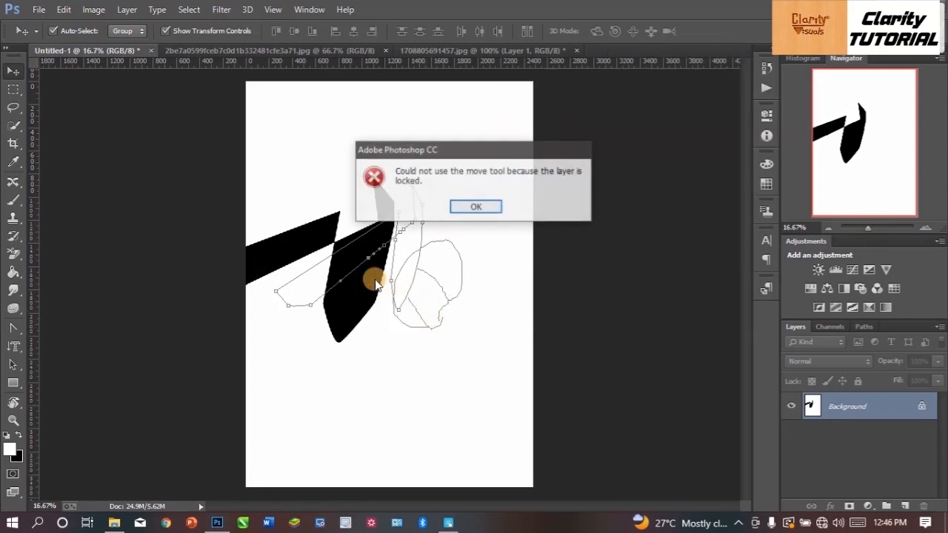
{"action": "left_click", "coordinate": [476, 208]}
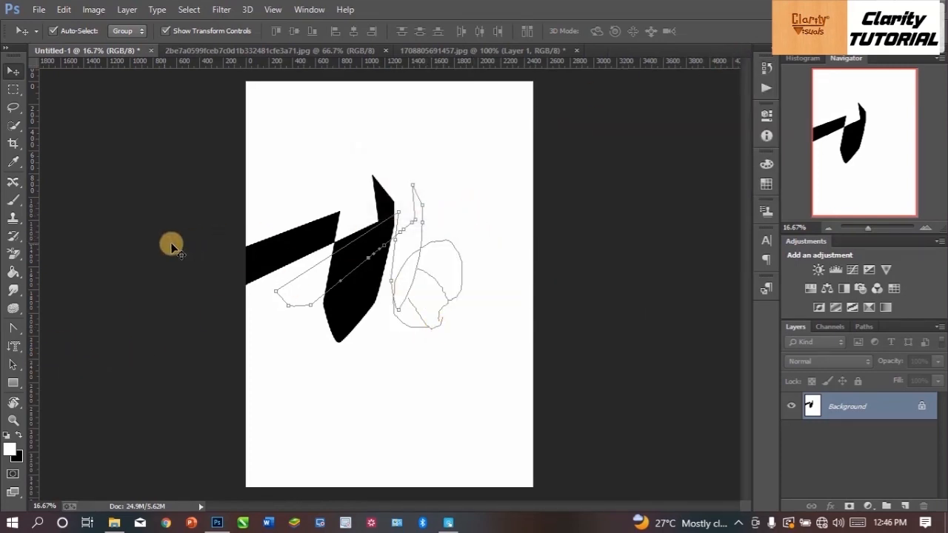
Step: Select the angular and rounded paths together with the Direct Selection tool and move them down and slightly right
{"action": "right_click", "coordinate": [13, 364]}
{"action": "left_click", "coordinate": [59, 376]}
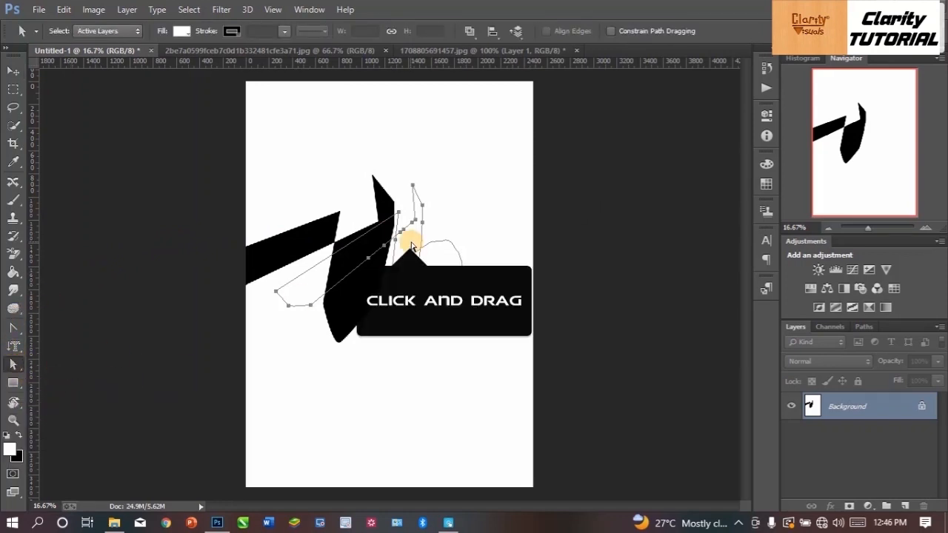
{"action": "left_click", "coordinate": [393, 213]}
{"action": "left_click_drag", "start_coordinate": [434, 236], "coordinate": [439, 262]}
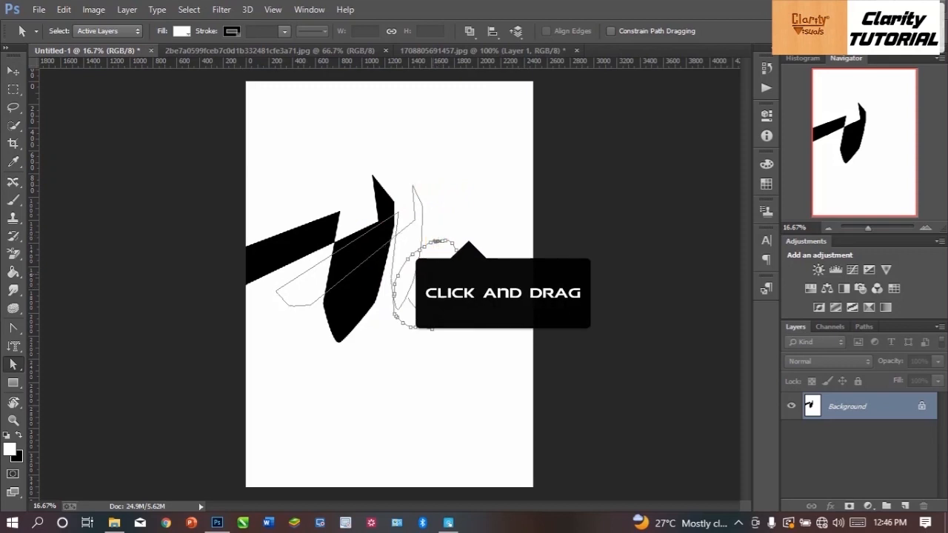
{"action": "left_click_drag", "start_coordinate": [467, 231], "coordinate": [344, 362]}
{"action": "left_click_drag", "start_coordinate": [406, 214], "coordinate": [419, 277]}
{"action": "left_click_drag", "start_coordinate": [488, 187], "coordinate": [304, 314]}
{"action": "left_click_drag", "start_coordinate": [400, 241], "coordinate": [422, 287]}
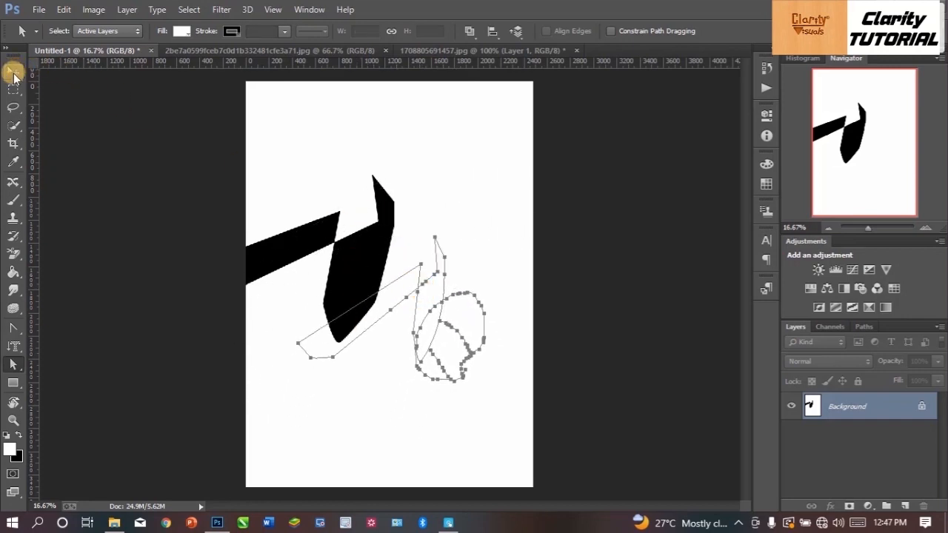
{"action": "mouse_move", "coordinate": [435, 311]}
{"action": "left_mouse_down"}
{"action": "mouse_move", "coordinate": [438, 282]}
{"action": "mouse_move", "coordinate": [425, 281]}
{"action": "mouse_move", "coordinate": [434, 301]}
{"action": "left_mouse_up"}
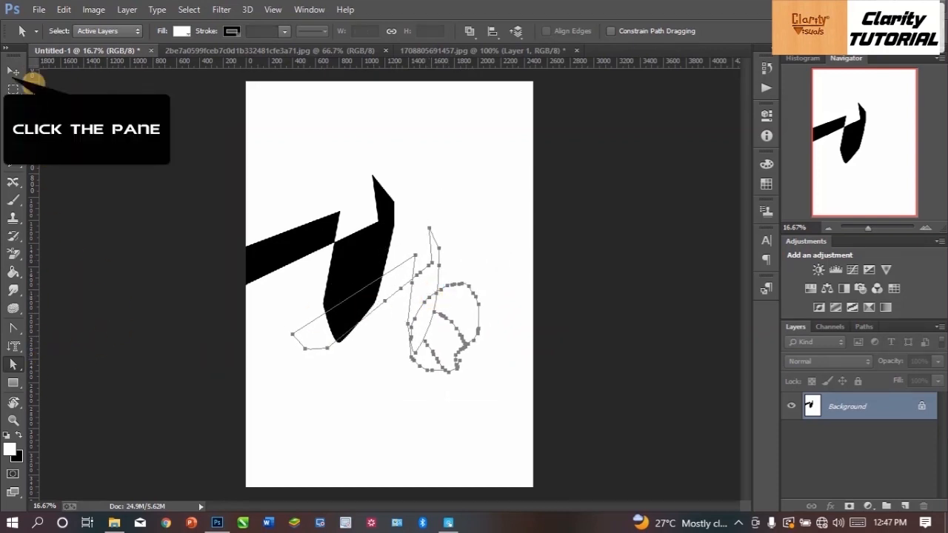
Step: Draw a rectangle shape about 857 by 589 px above the black shape with the Rectangle tool
{"action": "left_click", "coordinate": [12, 68]}
{"action": "right_click", "coordinate": [12, 387]}
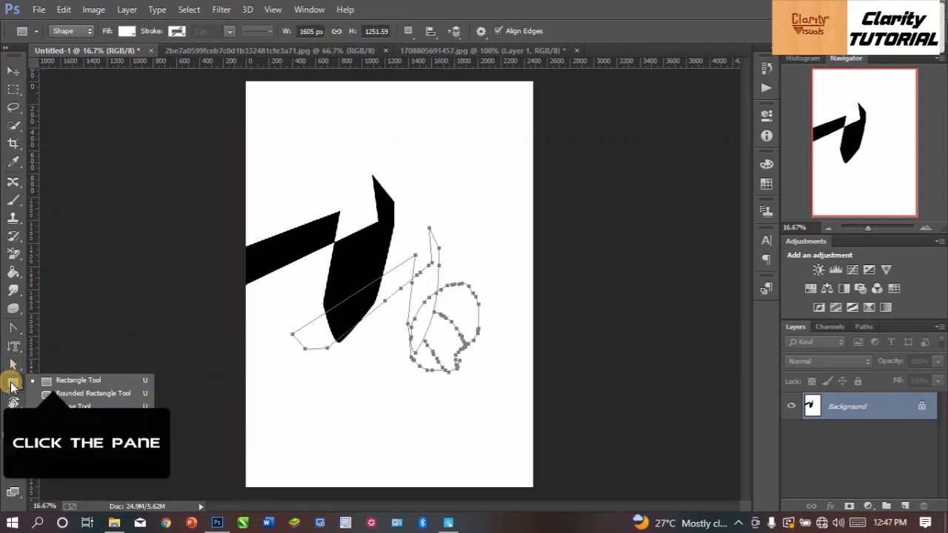
{"action": "left_click", "coordinate": [38, 379]}
{"action": "left_click_drag", "start_coordinate": [305, 111], "coordinate": [405, 180]}
Step: Set the rectangle's fill colour to green and close its properties
{"action": "left_click", "coordinate": [617, 192]}
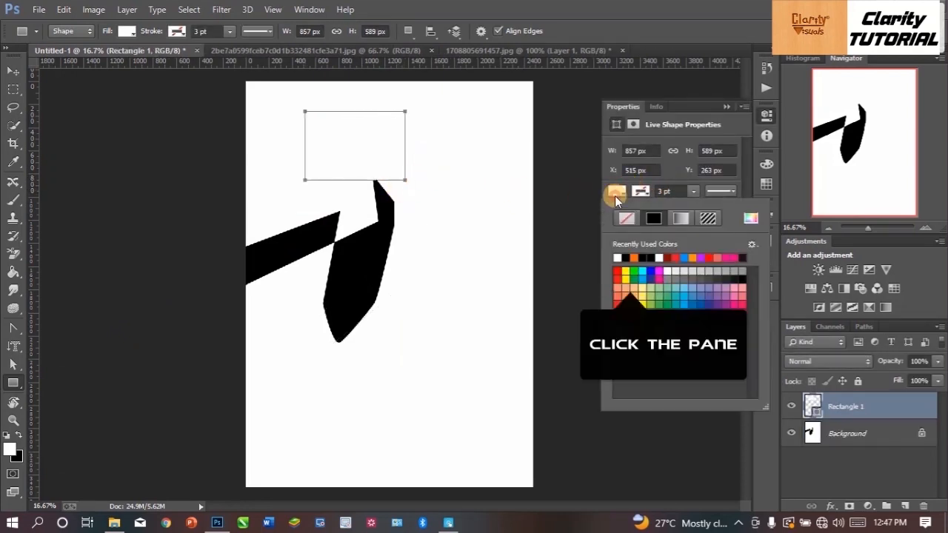
{"action": "left_click", "coordinate": [635, 273]}
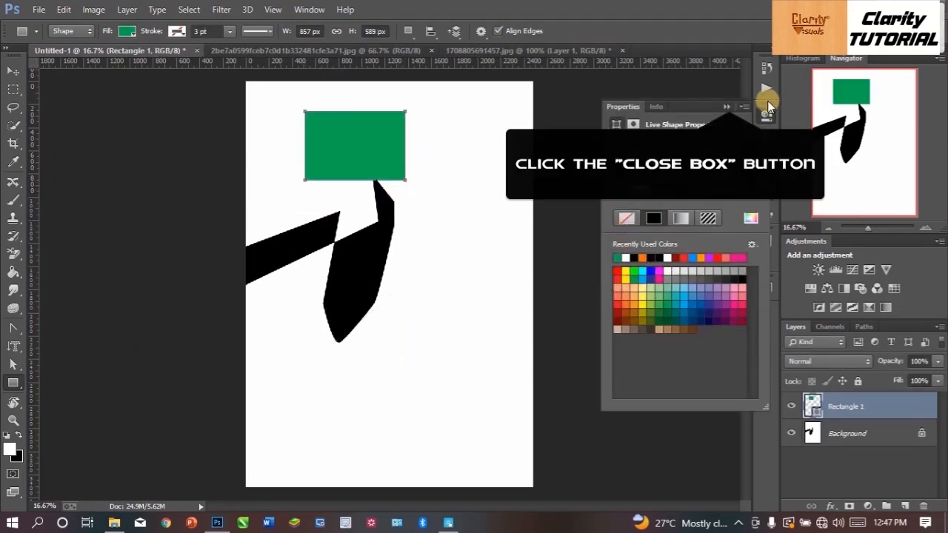
{"action": "left_click", "coordinate": [727, 106]}
Step: Draw a rounded rectangle about 750 by 1290 px with a 10 px corner radius to the right of the black shape
{"action": "left_click", "coordinate": [11, 70]}
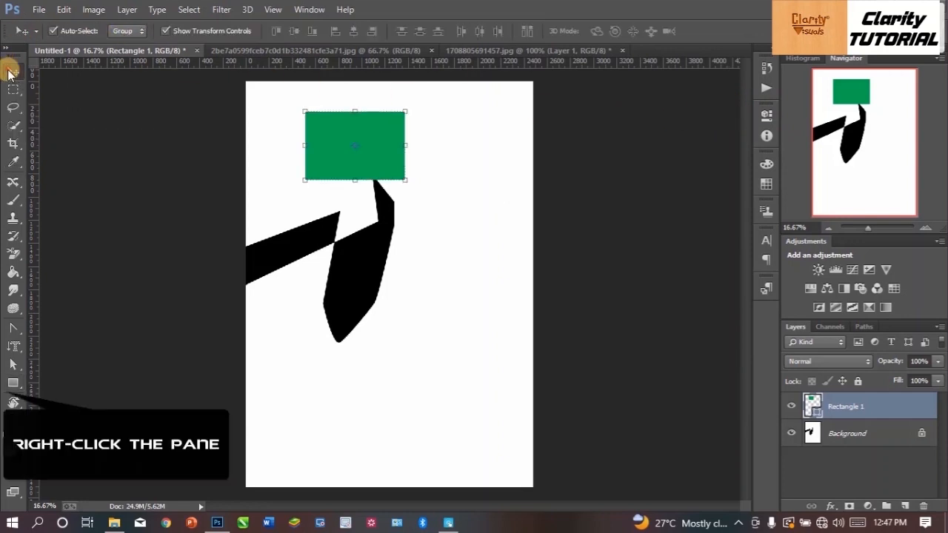
{"action": "right_click", "coordinate": [11, 383]}
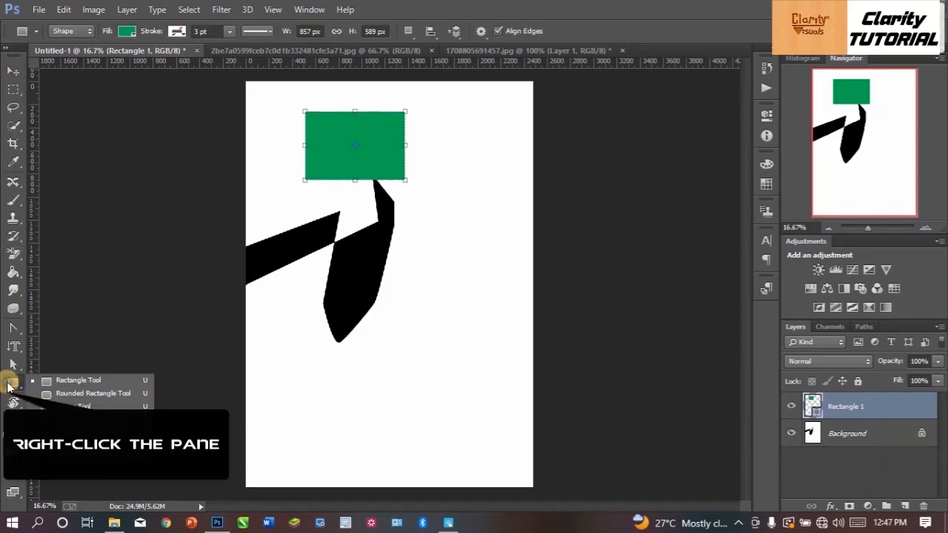
{"action": "left_click", "coordinate": [54, 395]}
{"action": "left_click_drag", "start_coordinate": [422, 196], "coordinate": [510, 345]}
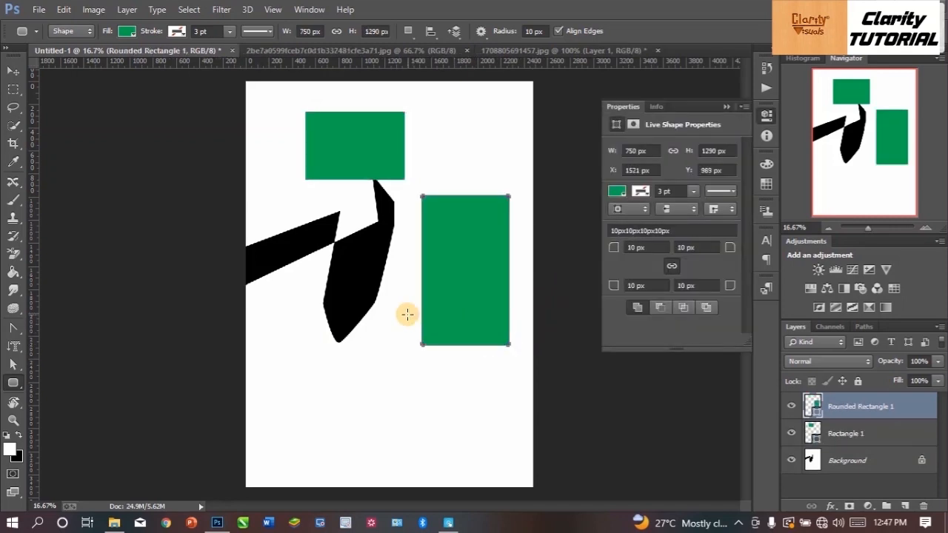
Step: Draw an ellipse about 1014 by 979 px at the lower end of the black shape with the Ellipse tool
{"action": "left_click", "coordinate": [4, 70]}
{"action": "left_click", "coordinate": [14, 382]}
{"action": "right_click", "coordinate": [14, 385]}
{"action": "left_click", "coordinate": [73, 406]}
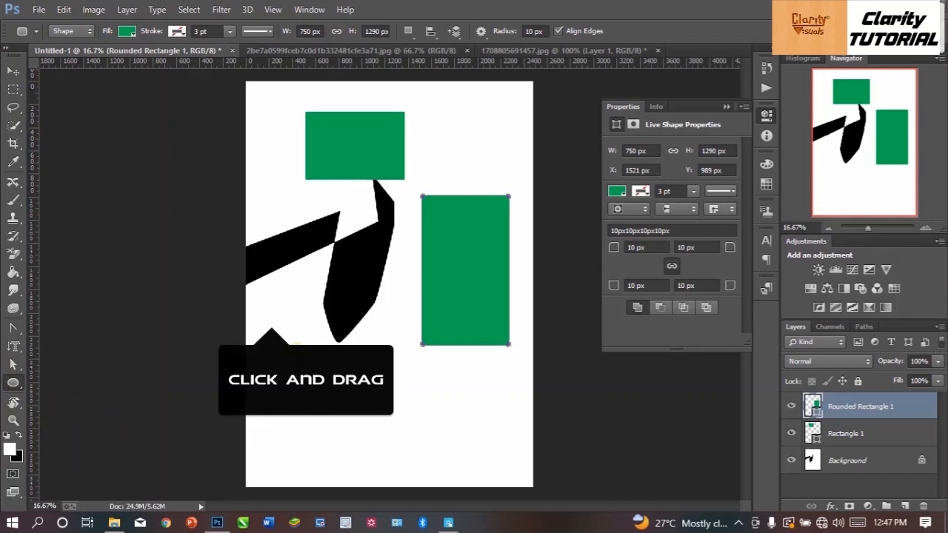
{"action": "left_click_drag", "start_coordinate": [272, 317], "coordinate": [388, 430]}
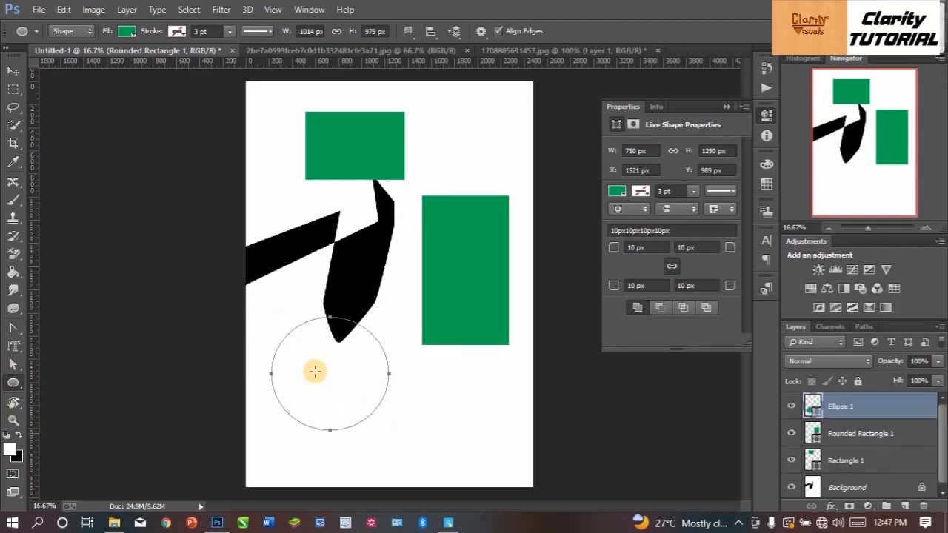
Step: Draw a five-sided polygon about 2172 by 2144 px over the other shapes and close its properties
{"action": "right_click", "coordinate": [14, 384]}
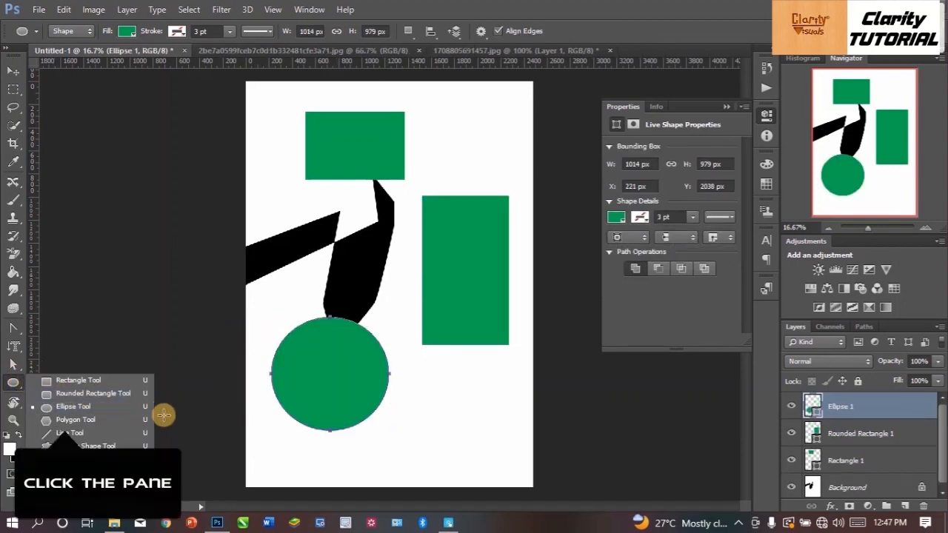
{"action": "left_click", "coordinate": [65, 409]}
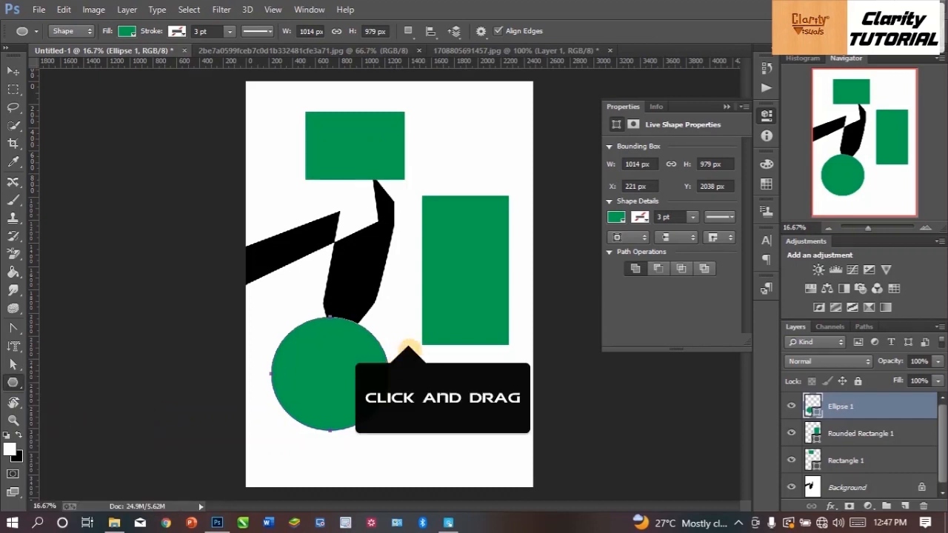
{"action": "left_click_drag", "start_coordinate": [408, 335], "coordinate": [489, 428]}
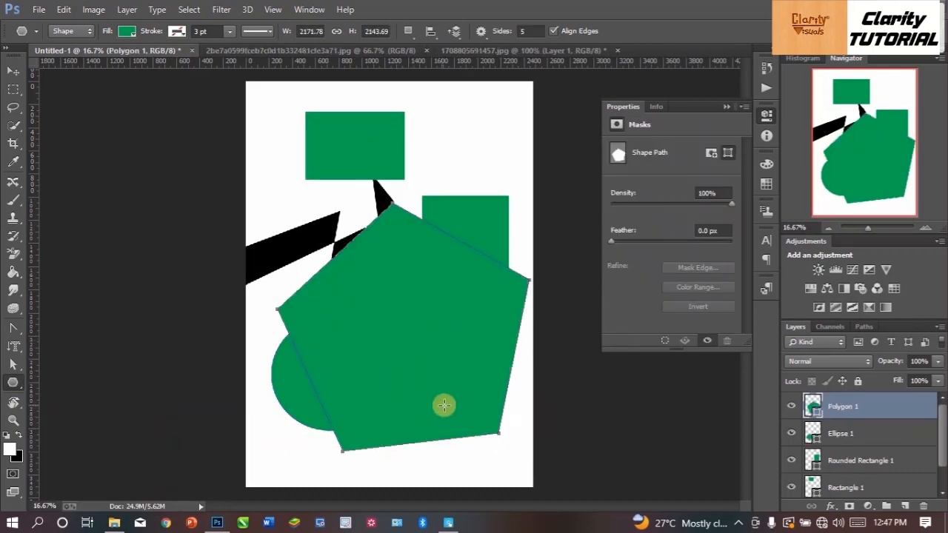
{"action": "left_click", "coordinate": [729, 108]}
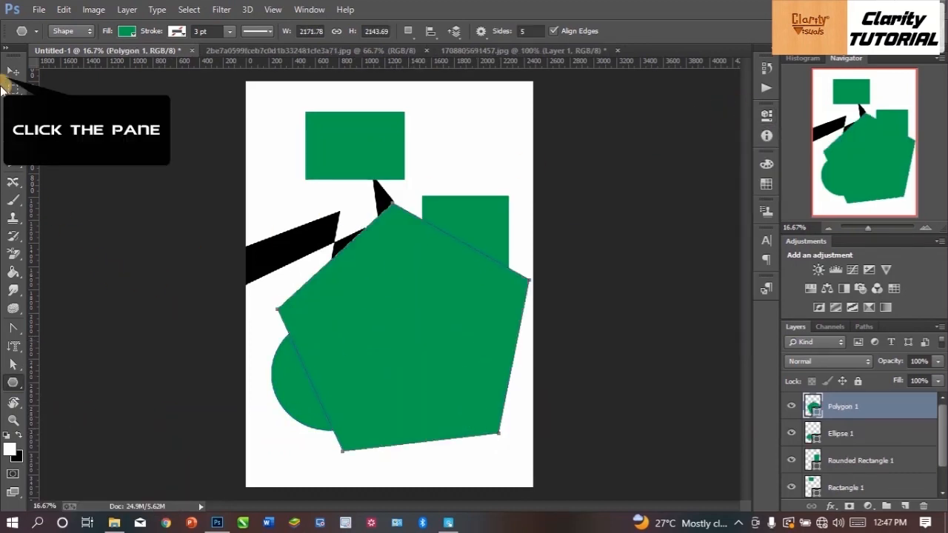
{"action": "left_click", "coordinate": [11, 69]}
Step: Try to rotate the view of the canvas holding the green shapes with the Rotate View tool
{"action": "left_click", "coordinate": [13, 403]}
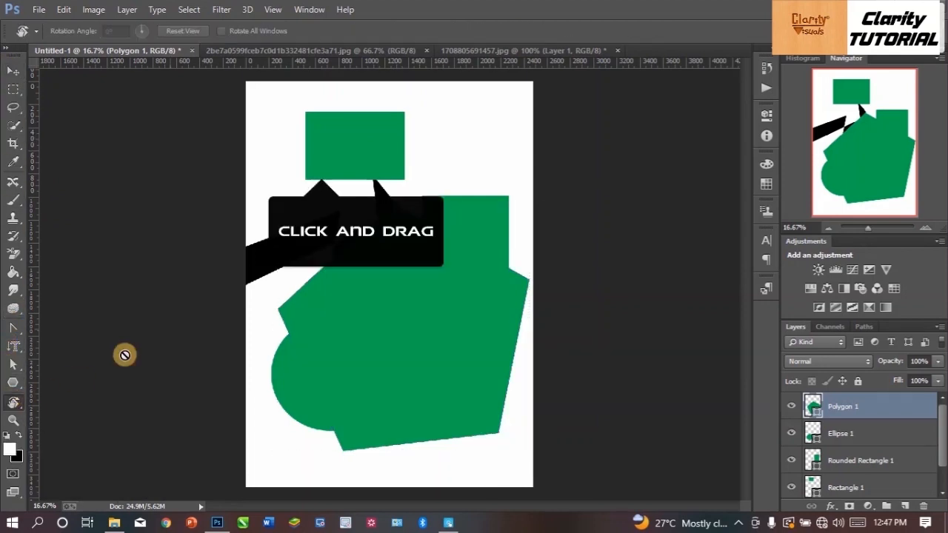
{"action": "left_click", "coordinate": [517, 297]}
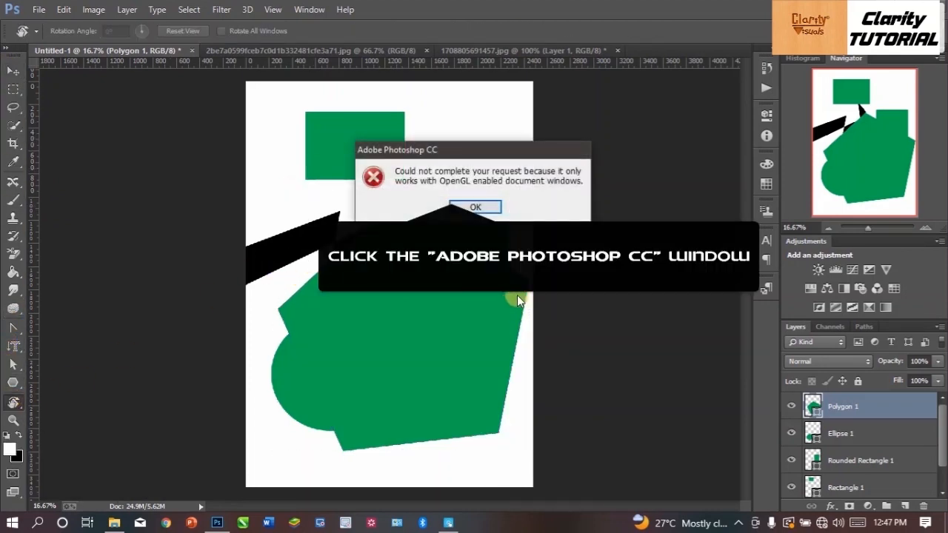
{"action": "left_click", "coordinate": [474, 208]}
Step: Delete the polygon, ellipse, rounded rectangle and rectangle layers together, keeping only the Background layer
{"action": "scroll", "coordinate": [871, 456], "scroll_direction": "down", "scroll_amount": 2}
{"action": "left_click", "coordinate": [870, 458], "text": "shift"}
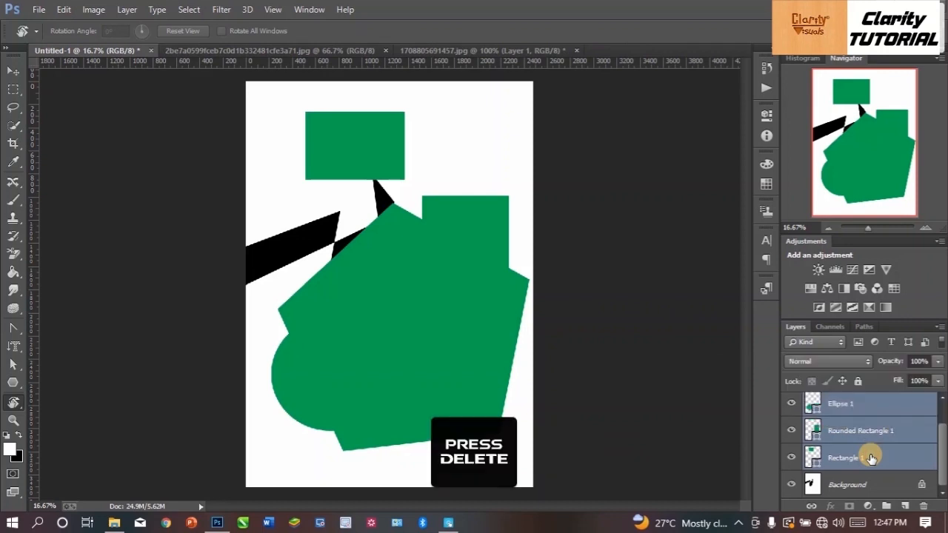
{"action": "key", "text": "Delete"}
Step: Try the Rotate View tool on the cleared canvas and on the STANDOUT chess flyer image
{"action": "left_click", "coordinate": [466, 260]}
{"action": "left_click", "coordinate": [467, 206]}
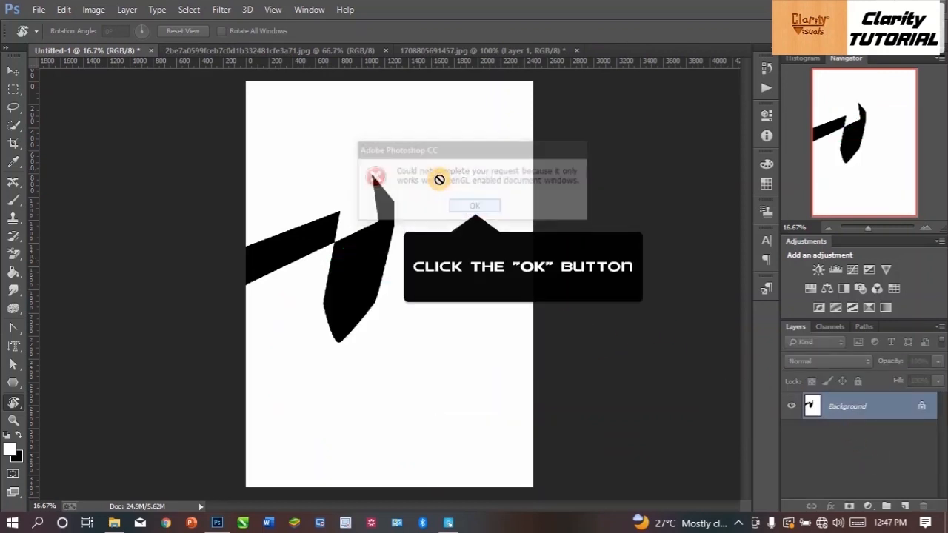
{"action": "left_click", "coordinate": [222, 50]}
{"action": "left_click", "coordinate": [364, 203]}
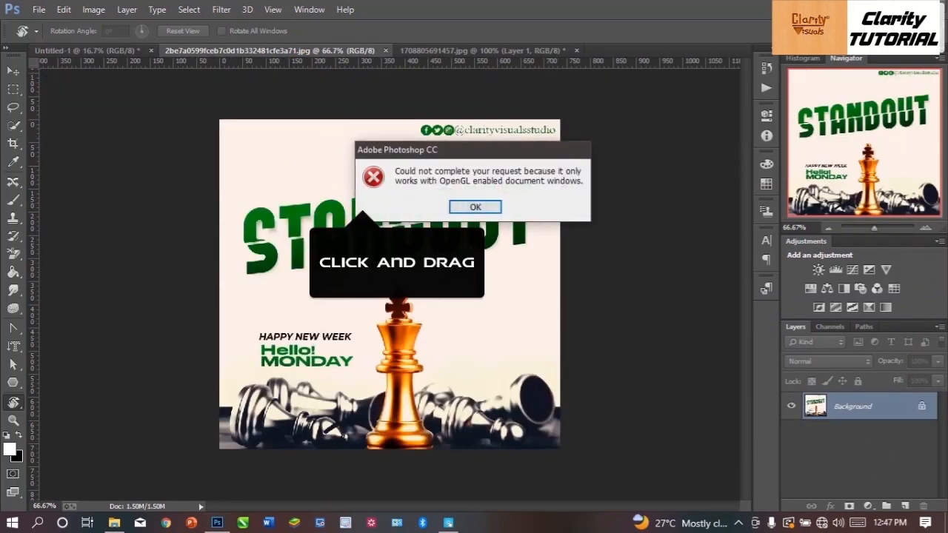
{"action": "left_click", "coordinate": [468, 206]}
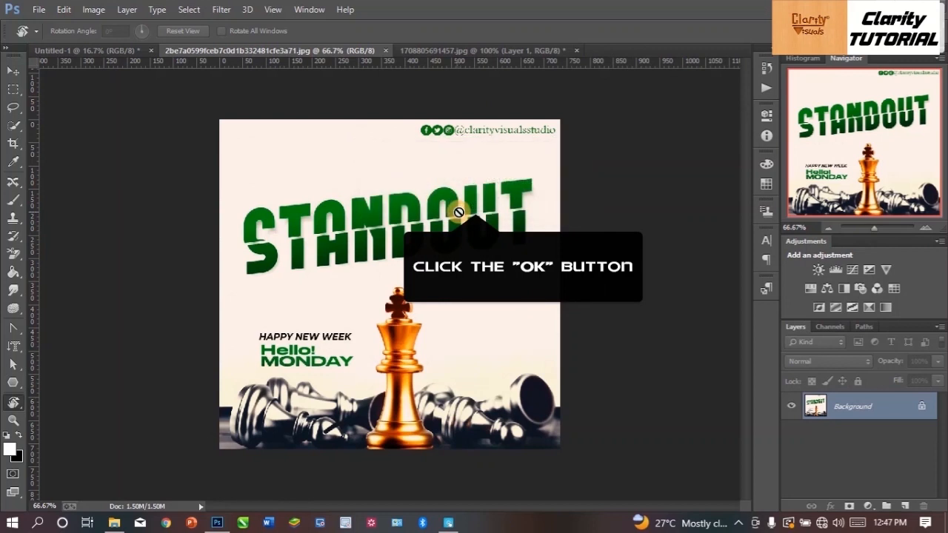
Step: Open the portrait photo document 1708805691457.jpg and pan the image upward with the Hand tool
{"action": "right_click", "coordinate": [13, 402]}
{"action": "left_click", "coordinate": [59, 397]}
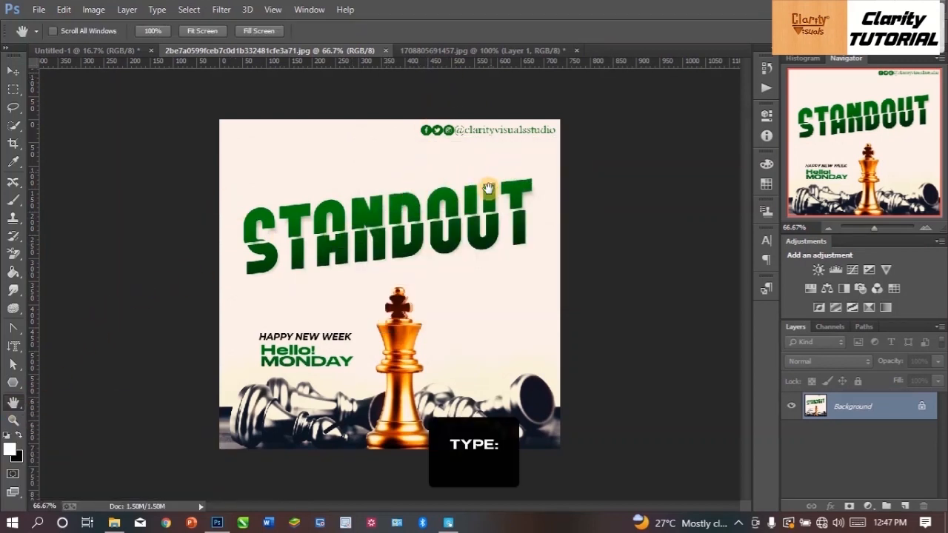
{"action": "left_click", "coordinate": [461, 52]}
{"action": "left_click_drag", "start_coordinate": [395, 205], "coordinate": [394, 54]}
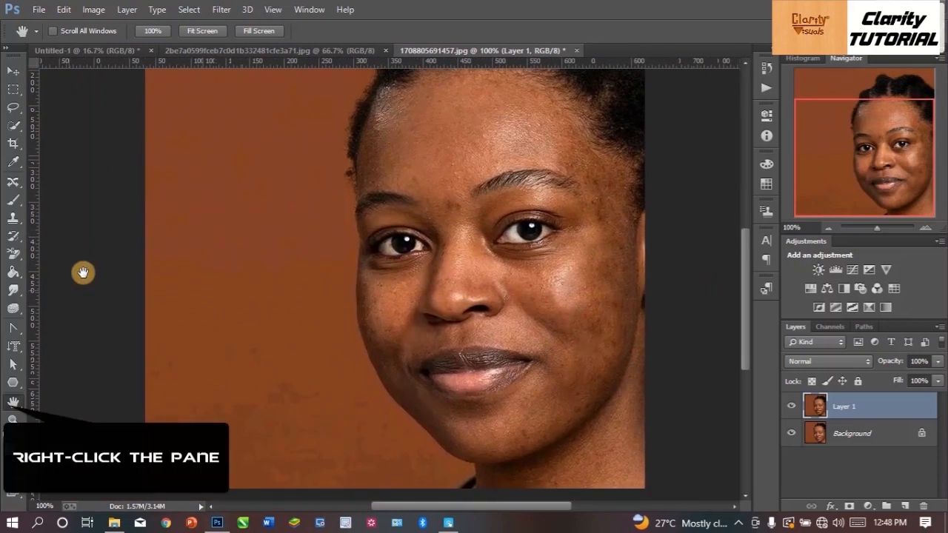
Step: Try to rotate the portrait's view with the Rotate View tool at 100% and again at 66.7% zoom
{"action": "right_click", "coordinate": [11, 401]}
{"action": "left_click", "coordinate": [48, 413]}
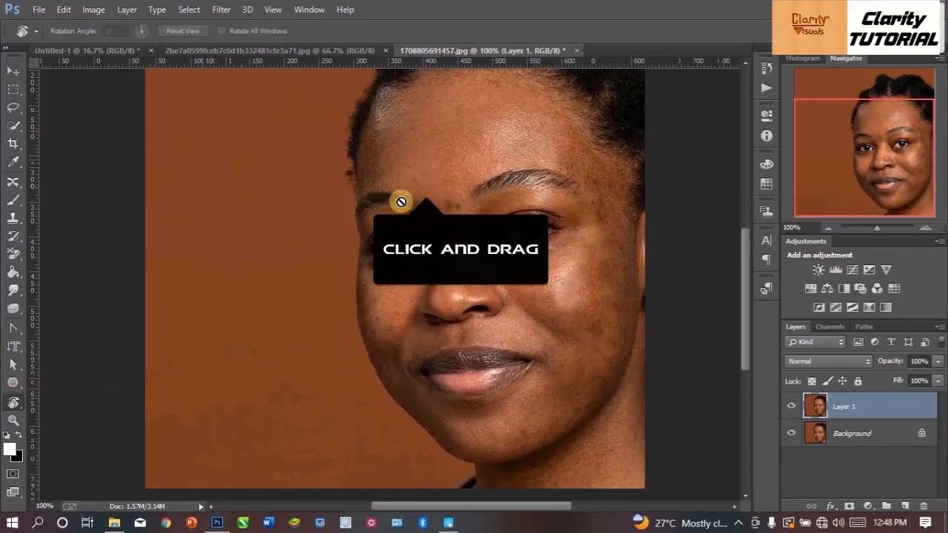
{"action": "left_click", "coordinate": [351, 224]}
{"action": "left_click", "coordinate": [482, 206]}
{"action": "left_click", "coordinate": [499, 217]}
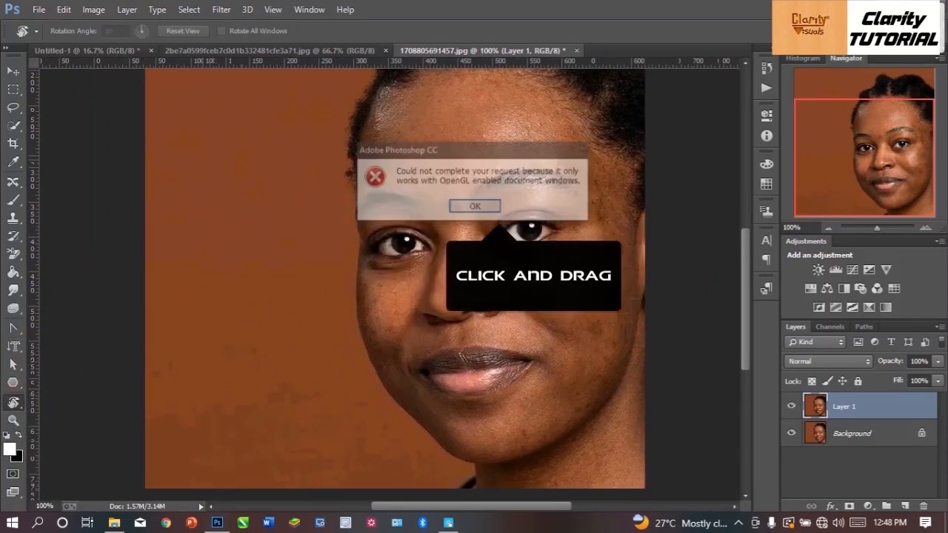
{"action": "left_click", "coordinate": [472, 204]}
{"action": "key", "text": "ctrl+minus"}
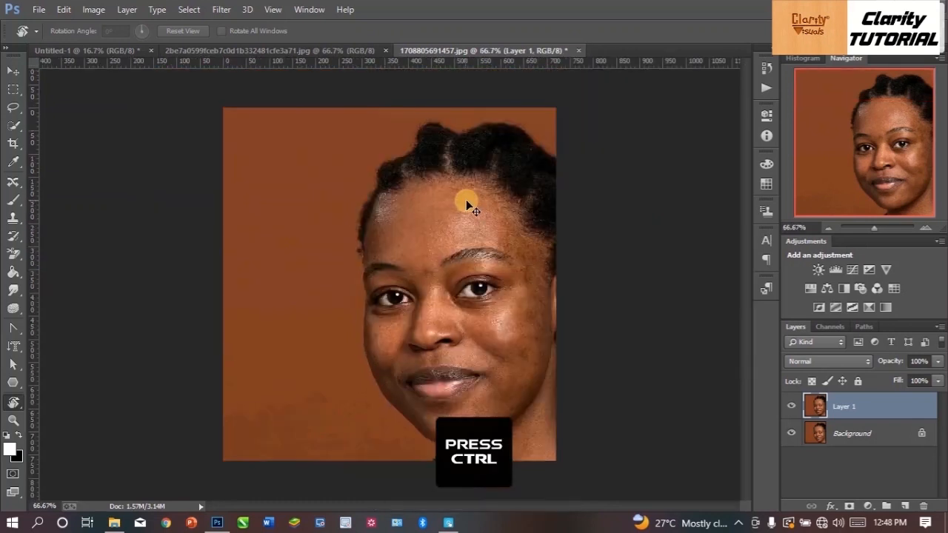
{"action": "left_click", "coordinate": [403, 194]}
{"action": "left_click", "coordinate": [467, 204]}
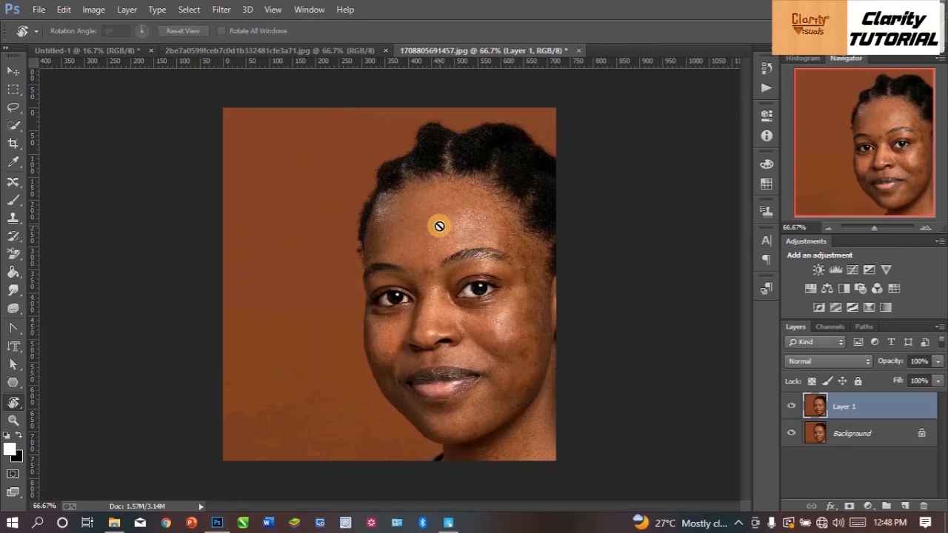
Step: Activate the Move tool and reselect Layer 1 of the portrait after deselecting it
{"action": "left_click", "coordinate": [14, 71]}
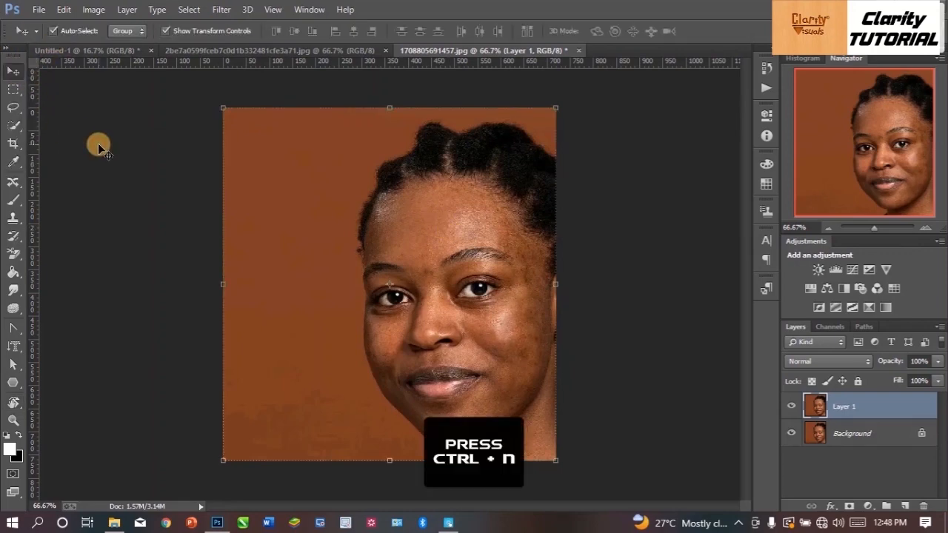
{"action": "left_click", "coordinate": [135, 249]}
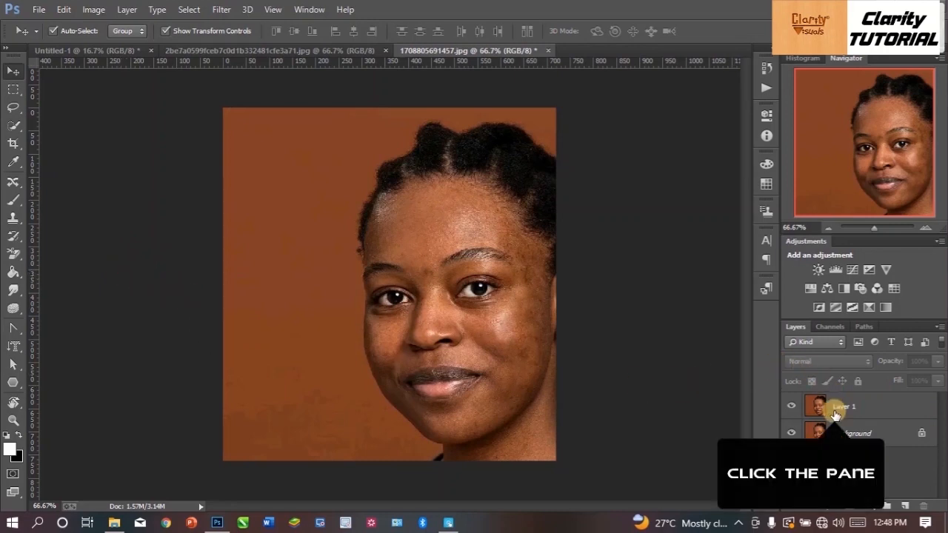
{"action": "left_click", "coordinate": [833, 415]}
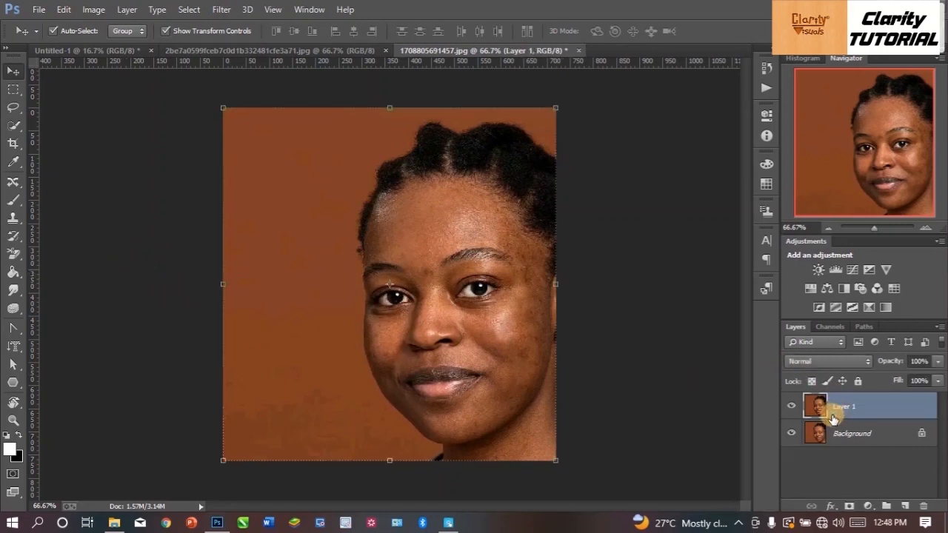
Step: Magnify the portrait's face with the Zoom tool, zoom back out to 66.7% and return to the Move tool
{"action": "left_click", "coordinate": [13, 420]}
{"action": "left_click_drag", "start_coordinate": [368, 218], "coordinate": [527, 378]}
{"action": "right_click", "coordinate": [391, 262]}
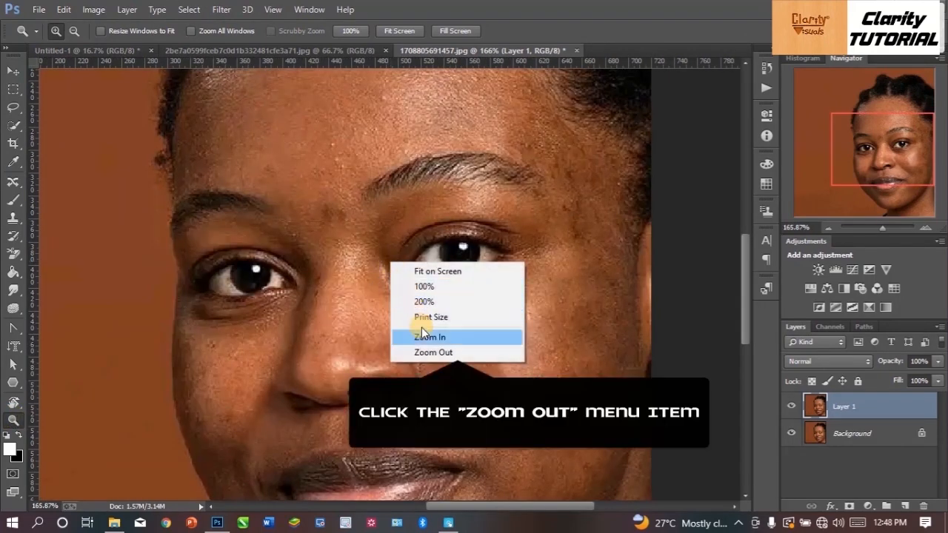
{"action": "left_click", "coordinate": [426, 353]}
{"action": "right_click", "coordinate": [369, 252]}
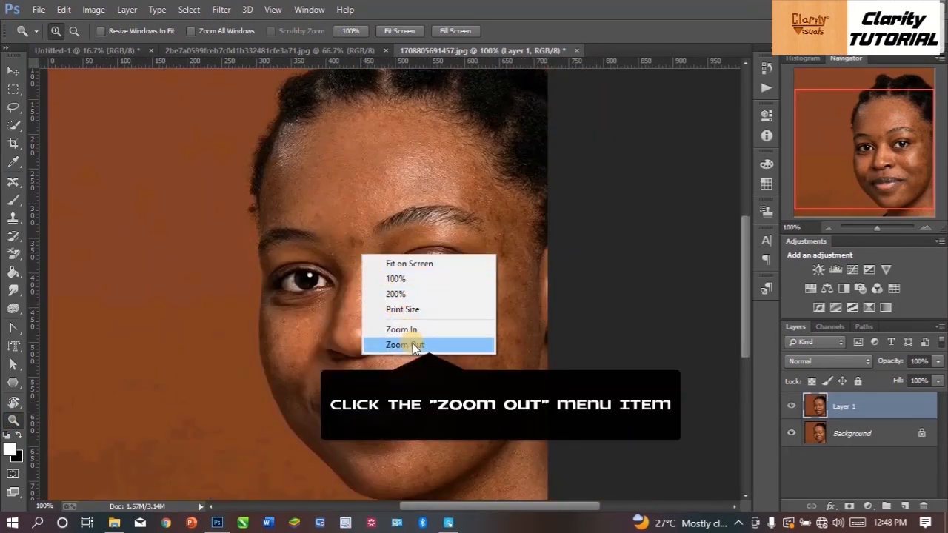
{"action": "left_click", "coordinate": [412, 345]}
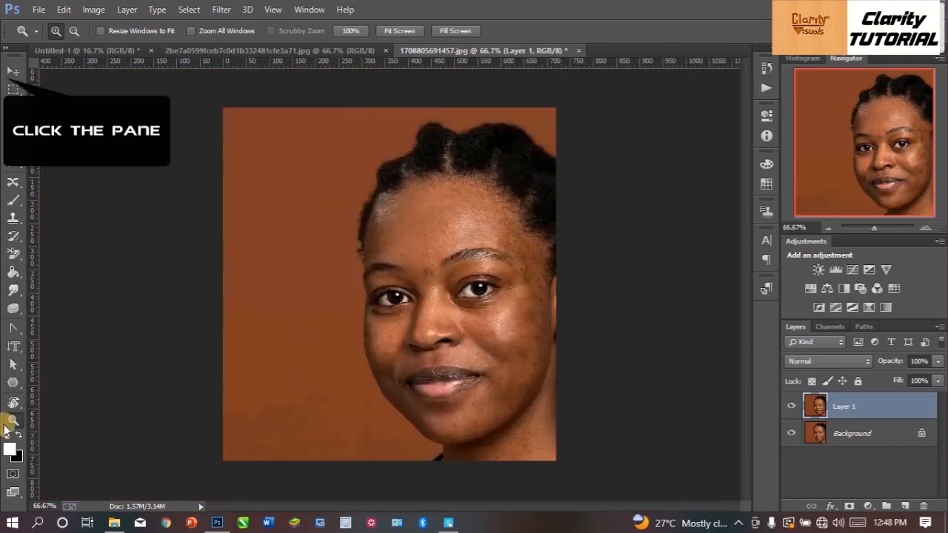
{"action": "left_click", "coordinate": [13, 71]}
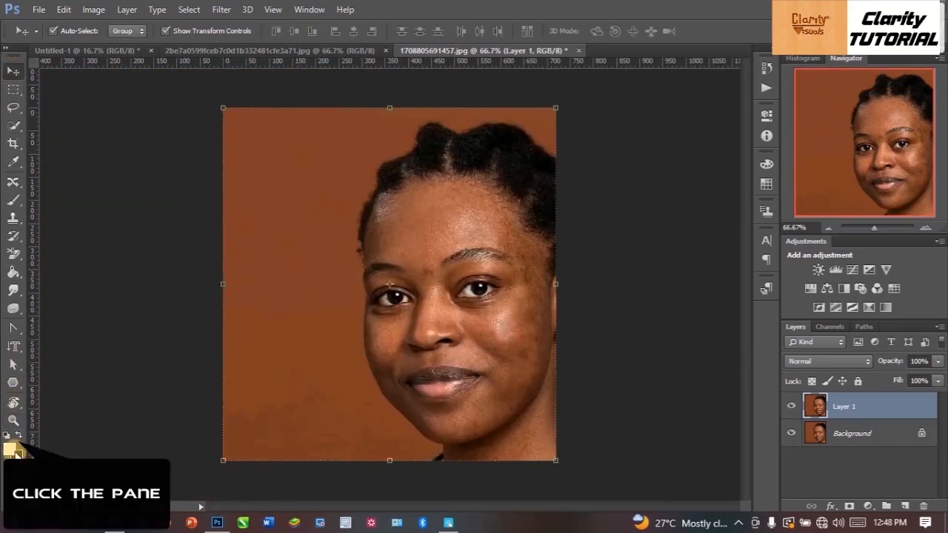
Step: Swap the foreground and background colours
{"action": "left_click", "coordinate": [19, 434]}
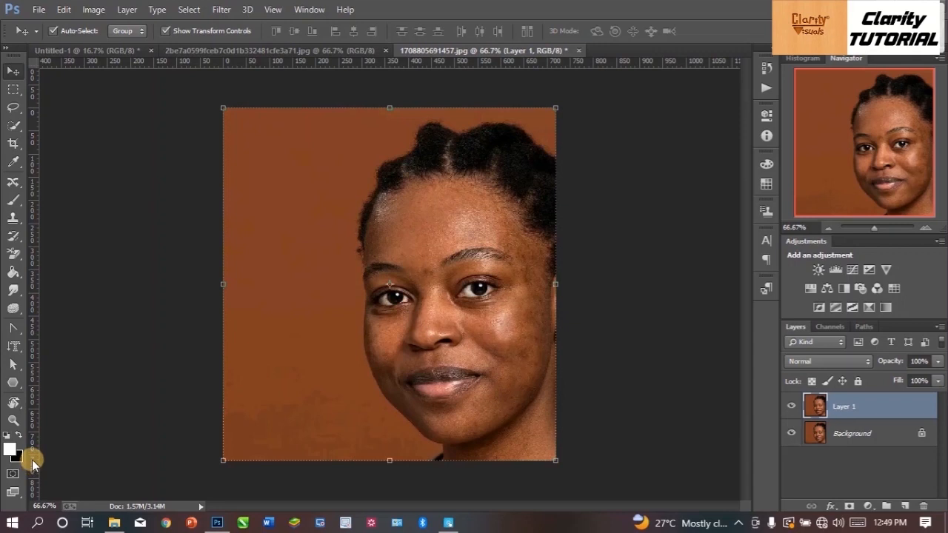
Step: Cycle the portrait's screen mode through full screen with menu bar and Full Screen Mode, and return to the standard mode
{"action": "left_click", "coordinate": [12, 494]}
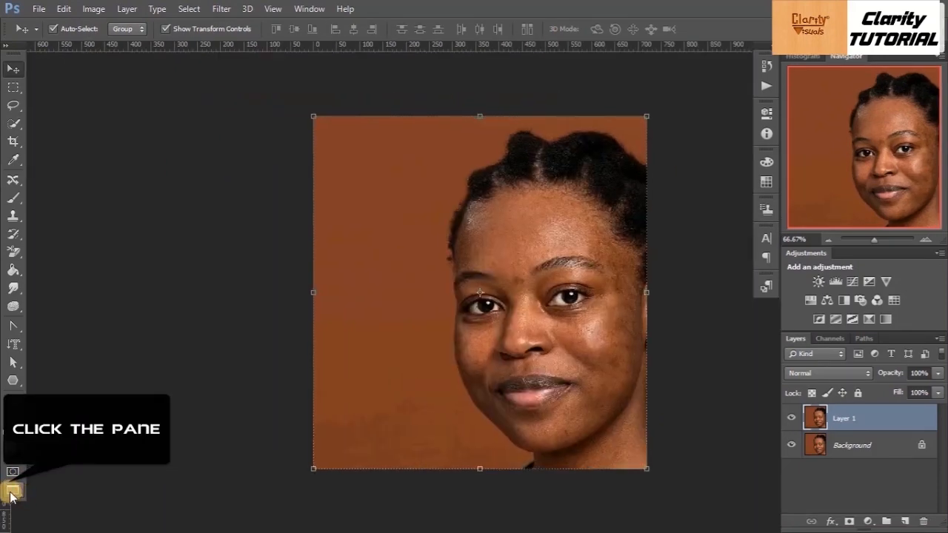
{"action": "left_click", "coordinate": [12, 492]}
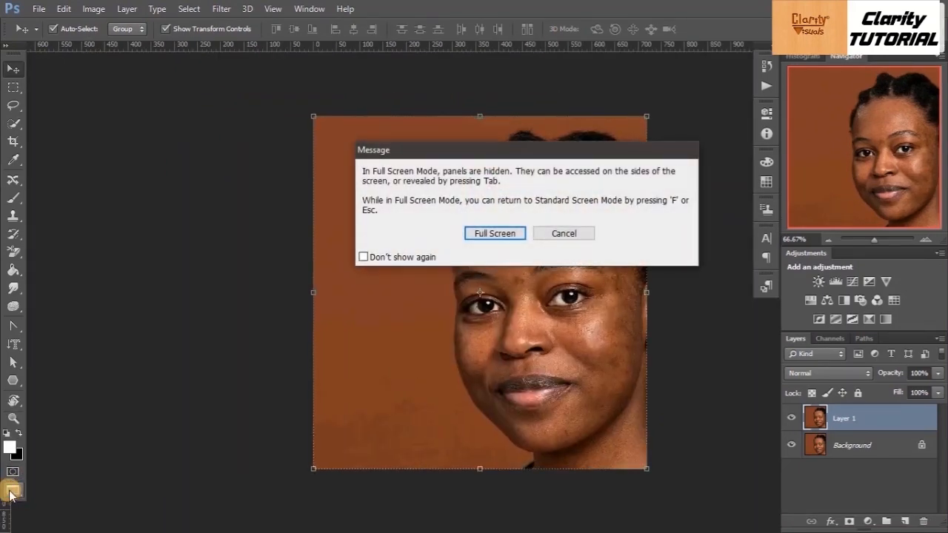
{"action": "left_click", "coordinate": [501, 234]}
{"action": "key", "text": "f"}
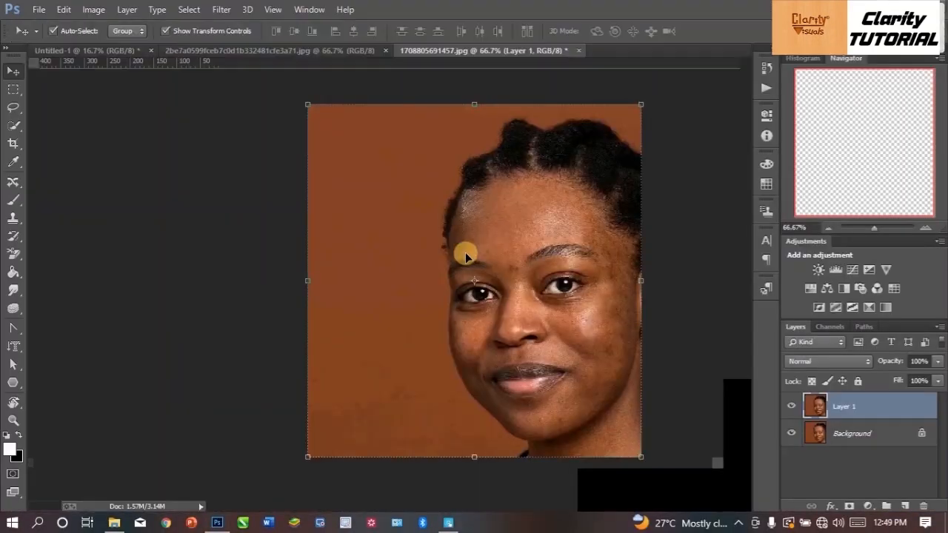
{"action": "key", "text": "f"}
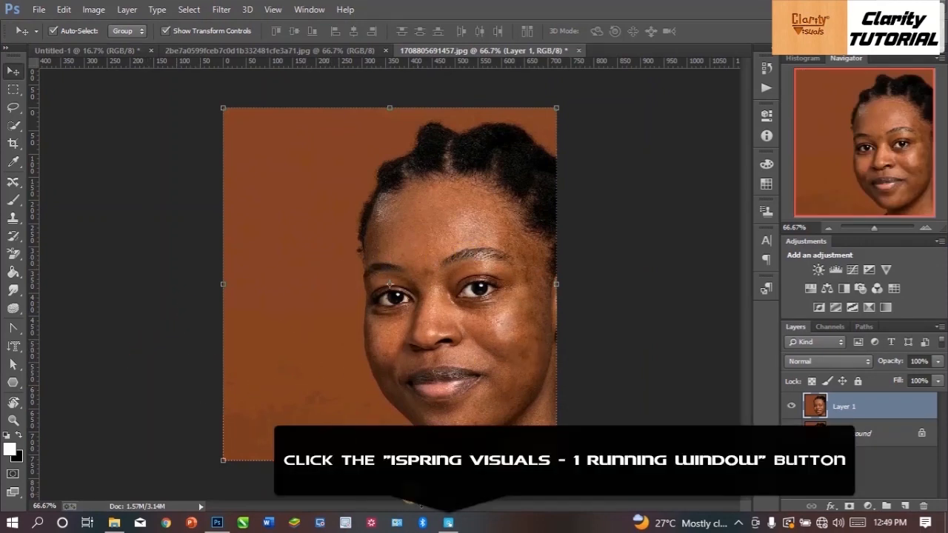
Step: Switch to iSpring Visuals and read the Layers Panel notes in the Step 3 tools introduction
{"action": "left_click", "coordinate": [448, 521]}
{"action": "scroll", "coordinate": [423, 299], "scroll_direction": "down", "scroll_amount": 4}
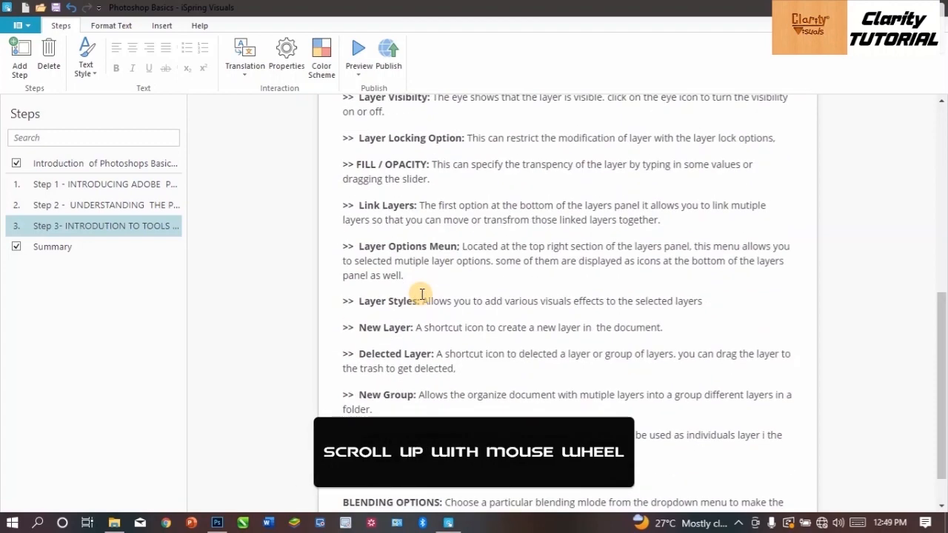
{"action": "scroll", "coordinate": [419, 289], "scroll_direction": "up", "scroll_amount": 3}
{"action": "scroll", "coordinate": [414, 284], "scroll_direction": "down", "scroll_amount": 3}
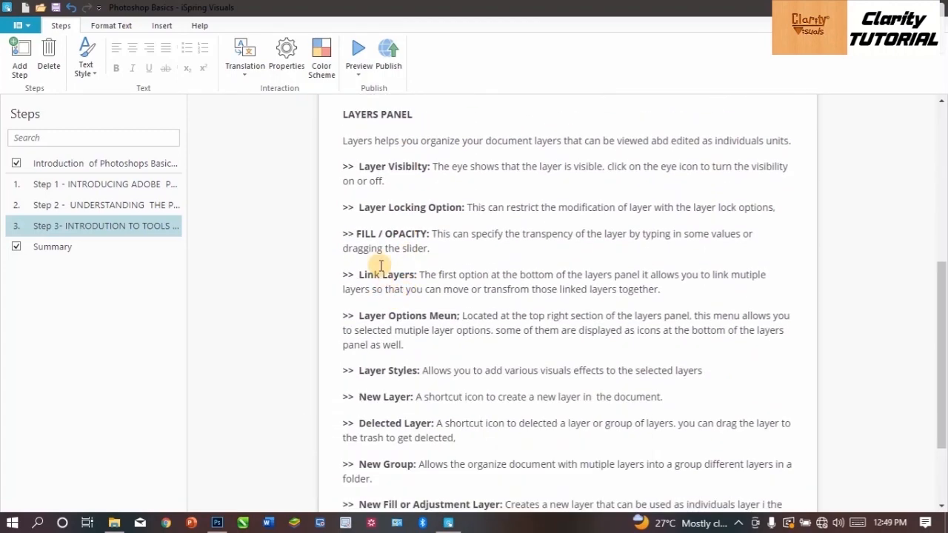
Step: Read through the Layers Panel and Blending Options notes in the Step 3 tools introduction
{"action": "scroll", "coordinate": [424, 296], "scroll_direction": "down", "scroll_amount": 2}
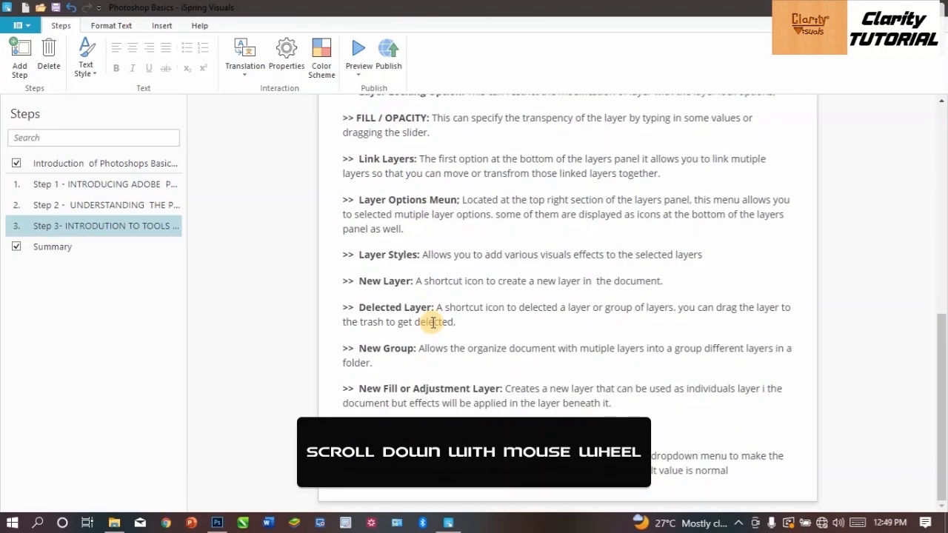
{"action": "scroll", "coordinate": [423, 339], "scroll_direction": "up", "scroll_amount": 6}
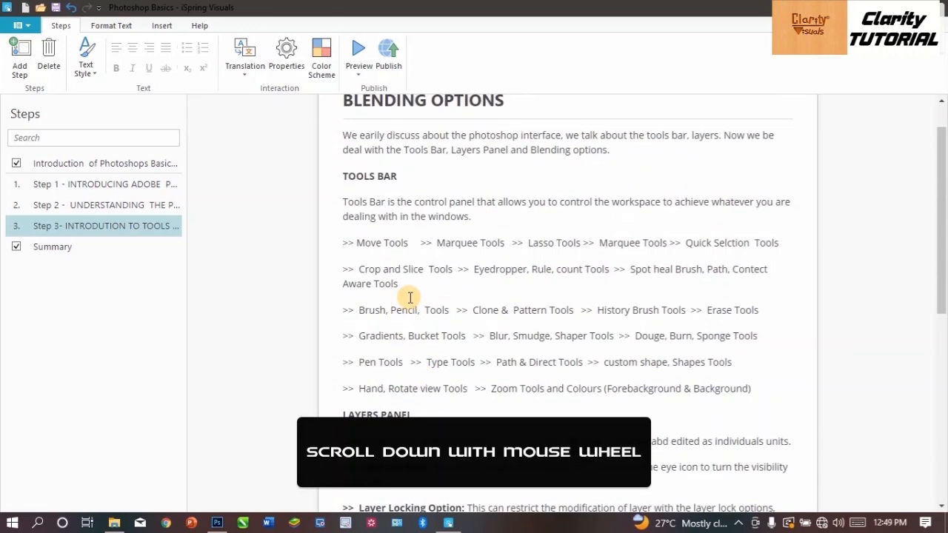
{"action": "scroll", "coordinate": [400, 289], "scroll_direction": "down", "scroll_amount": 1}
{"action": "scroll", "coordinate": [400, 289], "scroll_direction": "down", "scroll_amount": 4}
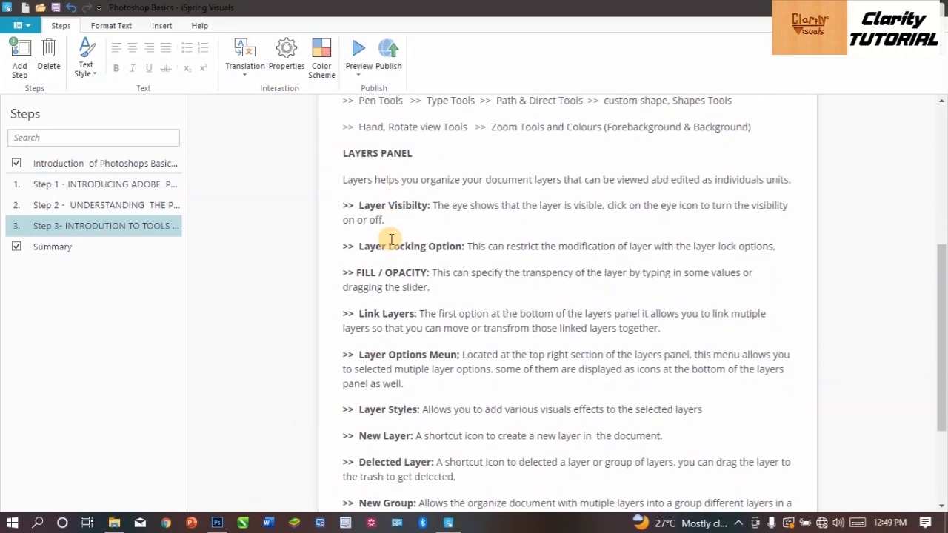
{"action": "scroll", "coordinate": [397, 217], "scroll_direction": "down", "scroll_amount": 1}
{"action": "scroll", "coordinate": [396, 224], "scroll_direction": "up", "scroll_amount": 1}
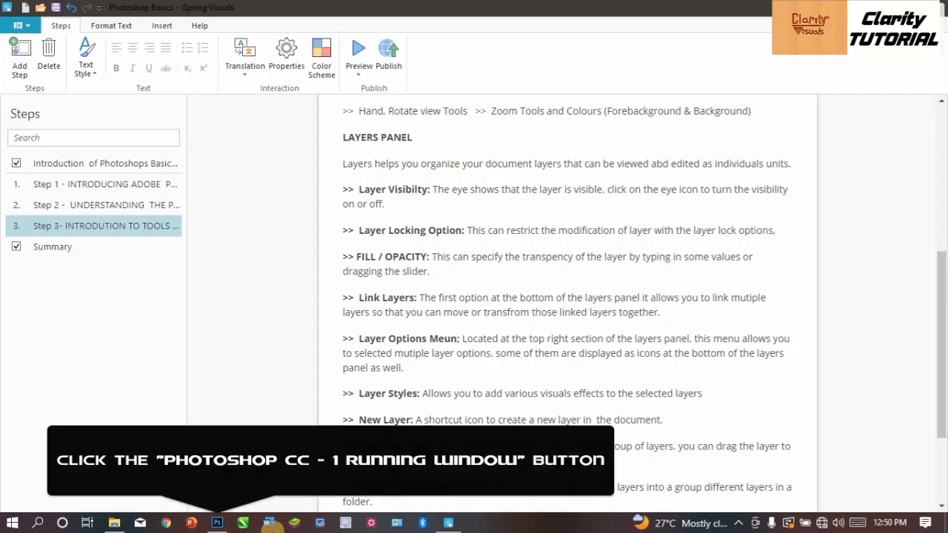
Step: Switch to Photoshop, copy the STANDOUT chess poster into the portrait document as a new layer, and position it over the portrait
{"action": "left_click", "coordinate": [217, 523]}
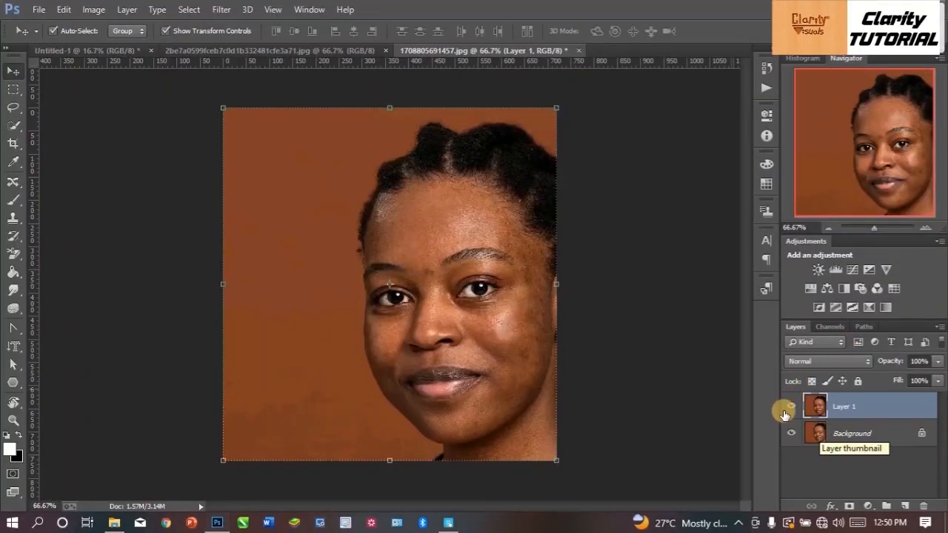
{"action": "left_click_drag", "start_coordinate": [326, 51], "coordinate": [733, 68]}
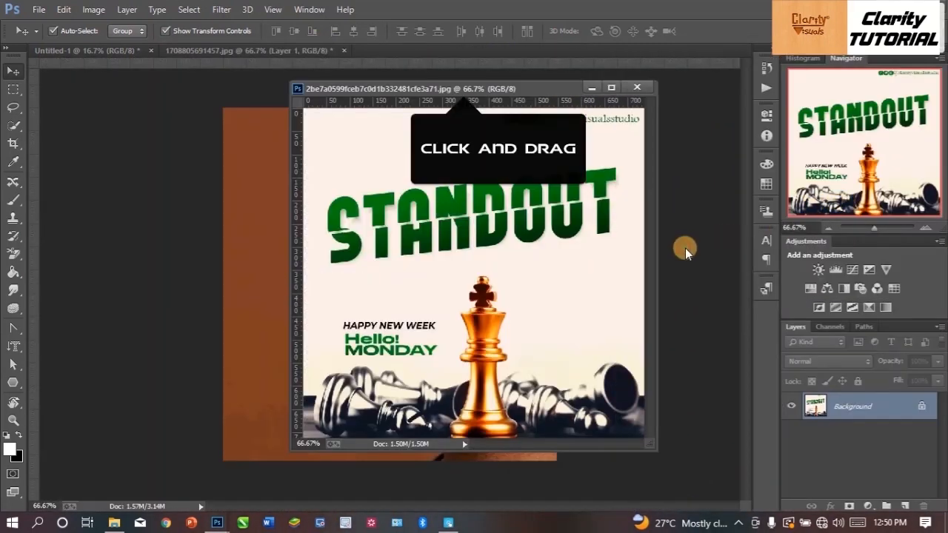
{"action": "left_click_drag", "start_coordinate": [463, 87], "coordinate": [667, 62]}
{"action": "left_click_drag", "start_coordinate": [368, 257], "coordinate": [256, 307]}
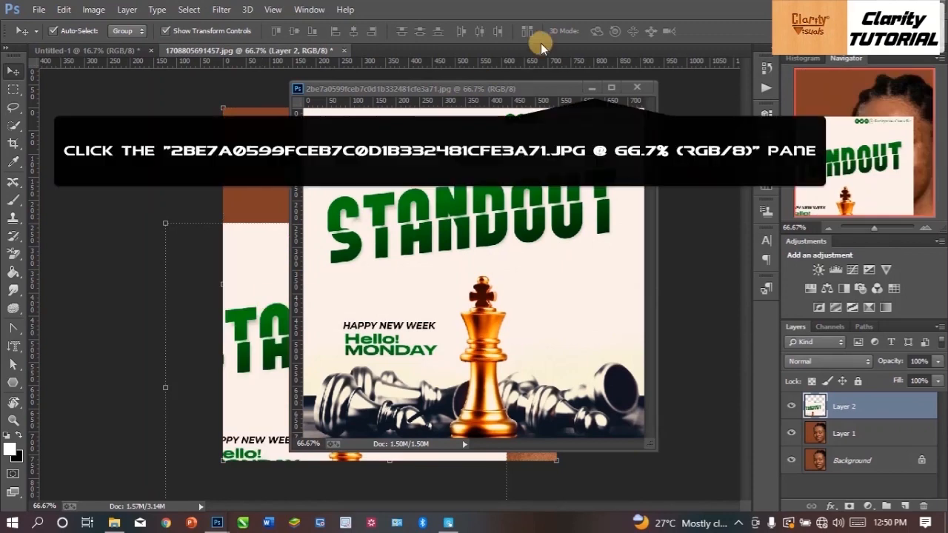
{"action": "left_click", "coordinate": [592, 91]}
{"action": "left_click_drag", "start_coordinate": [390, 278], "coordinate": [449, 181]}
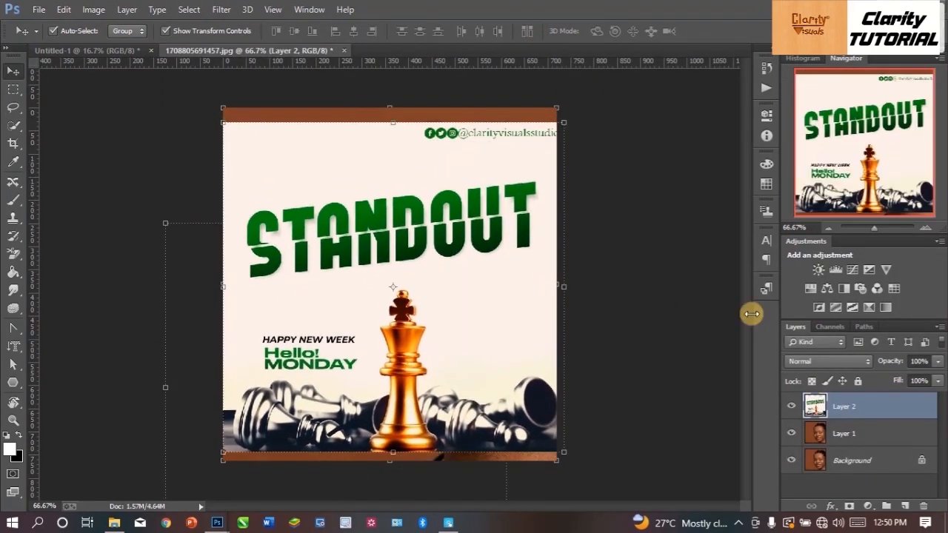
Step: Restore the minimised STANDOUT poster document and close it
{"action": "left_click", "coordinate": [217, 523]}
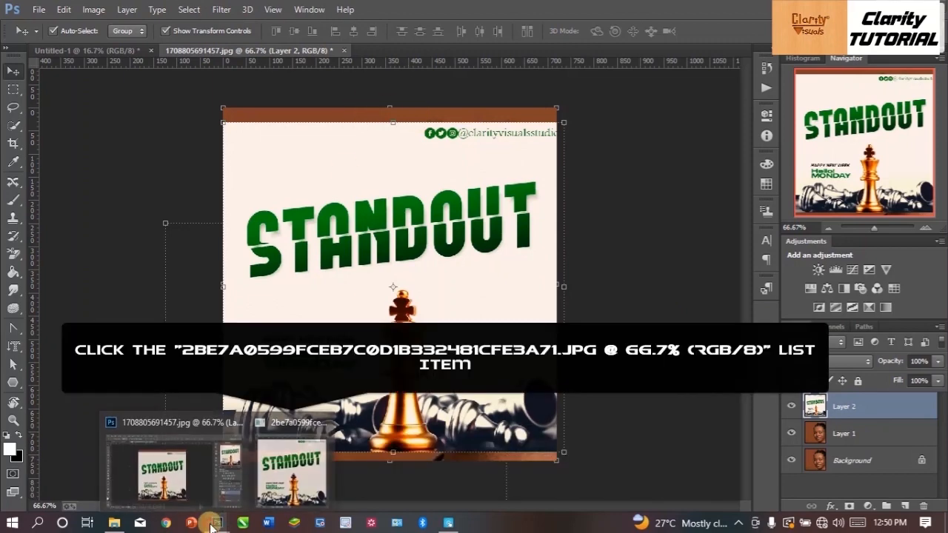
{"action": "left_click", "coordinate": [270, 474]}
{"action": "left_click", "coordinate": [637, 87]}
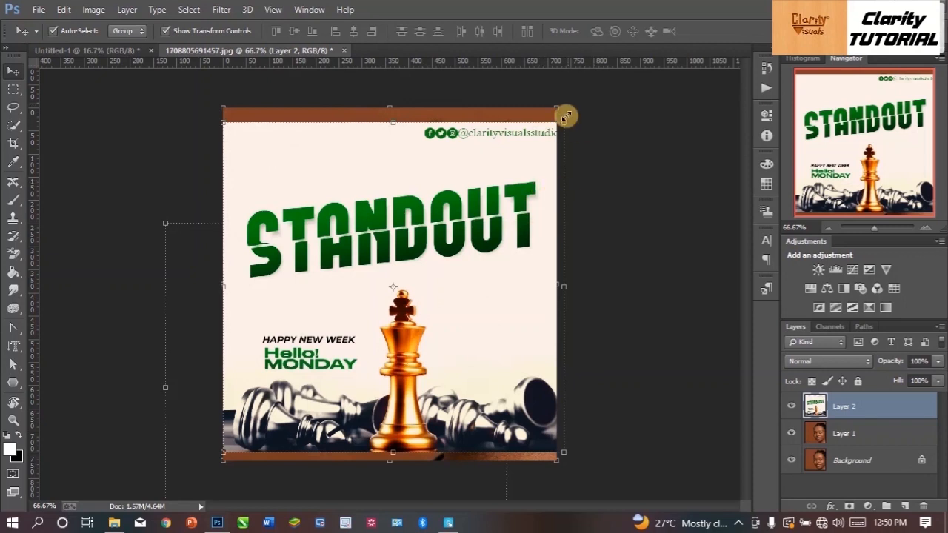
Step: Check the Layer Visibility note in iSpring Visuals, return to Photoshop and repeatedly hide and show Layer 2
{"action": "left_click", "coordinate": [448, 523]}
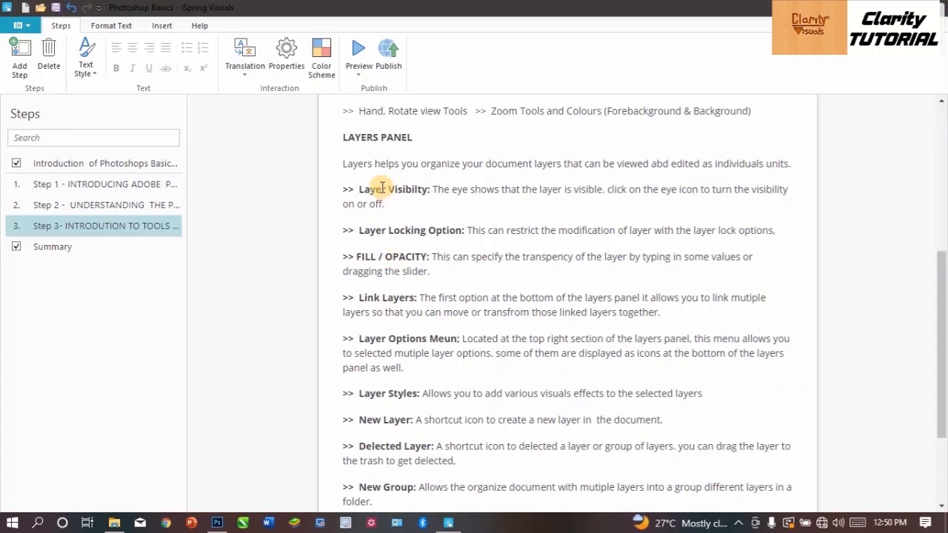
{"action": "left_click", "coordinate": [217, 523]}
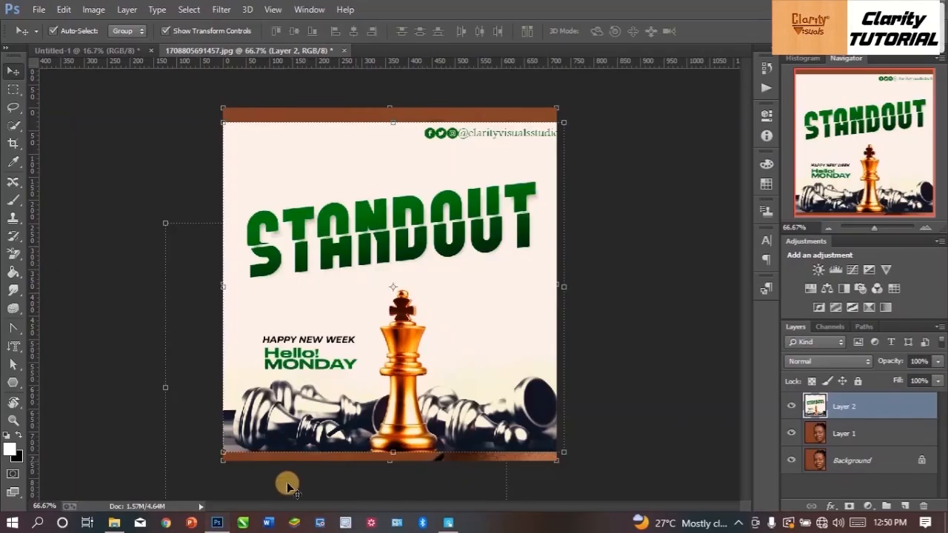
{"action": "left_click", "coordinate": [787, 408]}
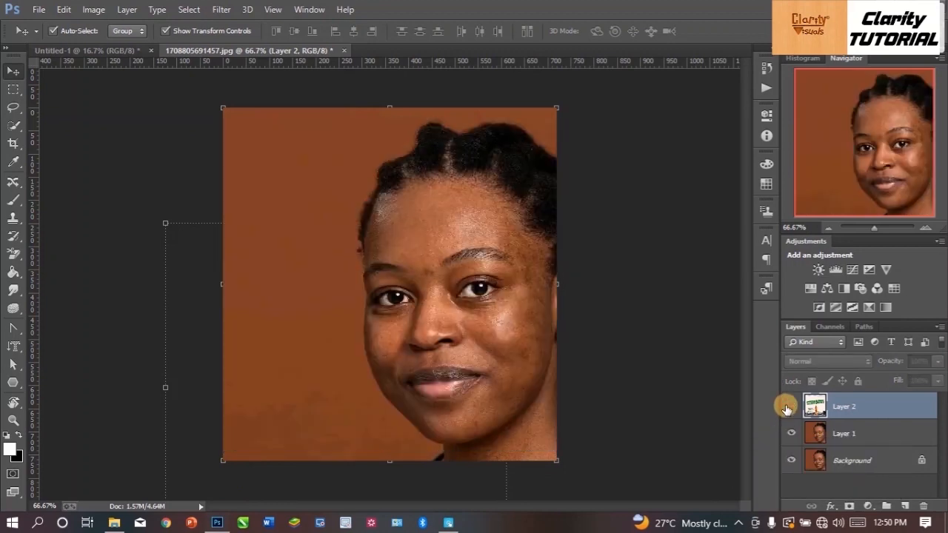
{"action": "left_click", "coordinate": [786, 408]}
{"action": "left_click", "coordinate": [787, 408]}
{"action": "left_click", "coordinate": [787, 407]}
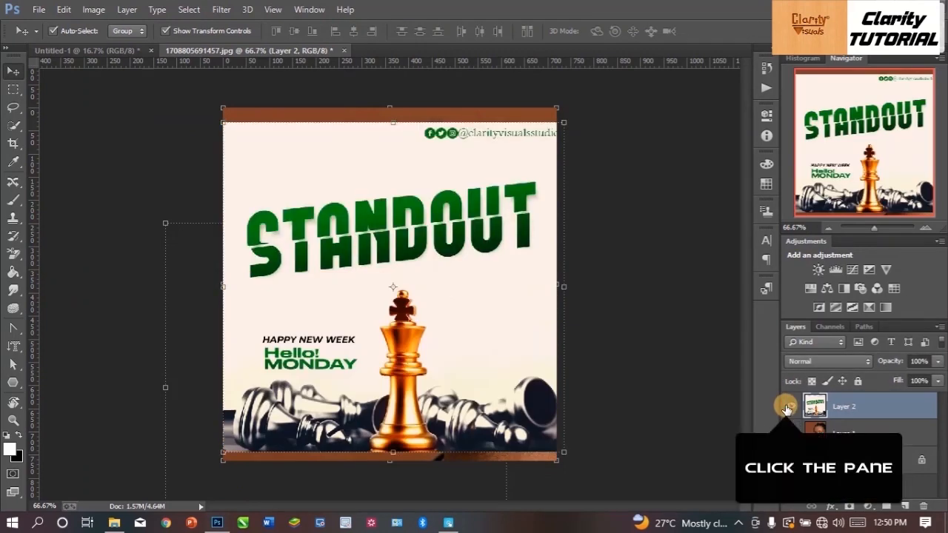
{"action": "left_click", "coordinate": [787, 407]}
{"action": "left_click", "coordinate": [787, 407]}
{"action": "left_click", "coordinate": [787, 407]}
{"action": "left_click", "coordinate": [786, 408]}
{"action": "left_click", "coordinate": [786, 407]}
{"action": "left_click", "coordinate": [787, 408]}
Step: Check the Layer Locking Option note in iSpring Visuals, return to Photoshop, and lock and unlock Layer 2
{"action": "left_click", "coordinate": [449, 522]}
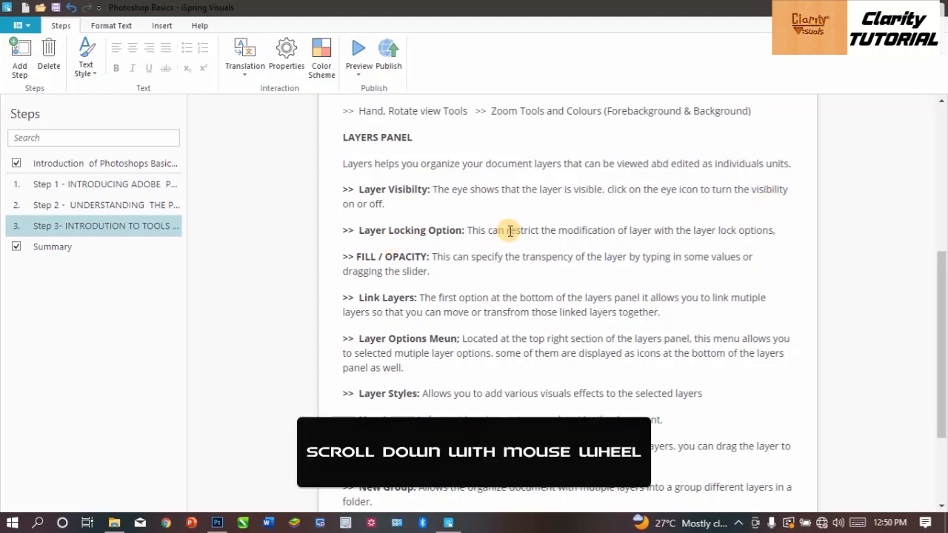
{"action": "scroll", "coordinate": [481, 240], "scroll_direction": "down", "scroll_amount": 2}
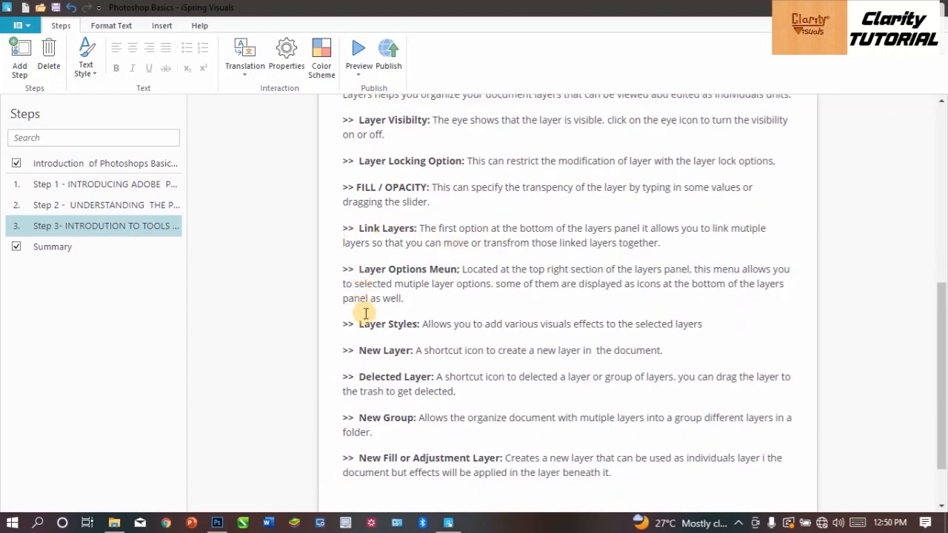
{"action": "left_click", "coordinate": [226, 521]}
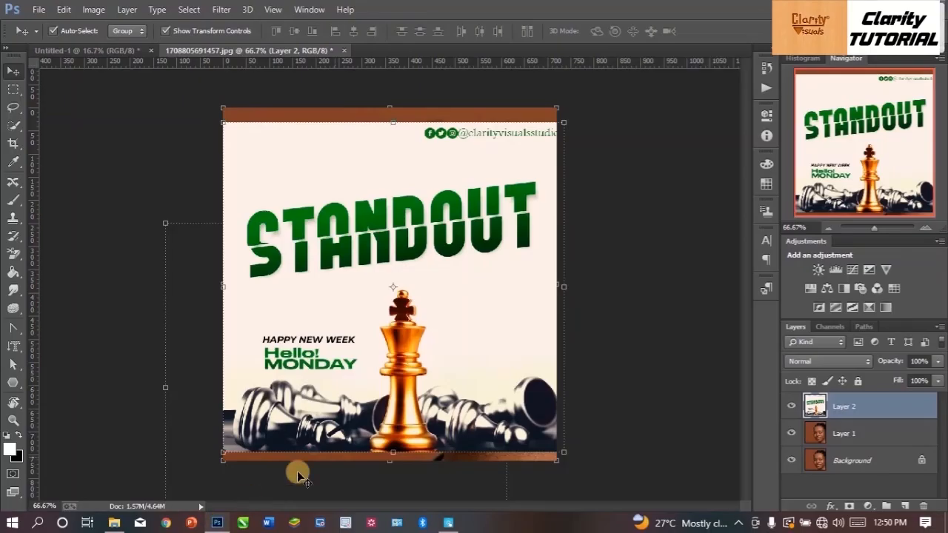
{"action": "left_click", "coordinate": [858, 383]}
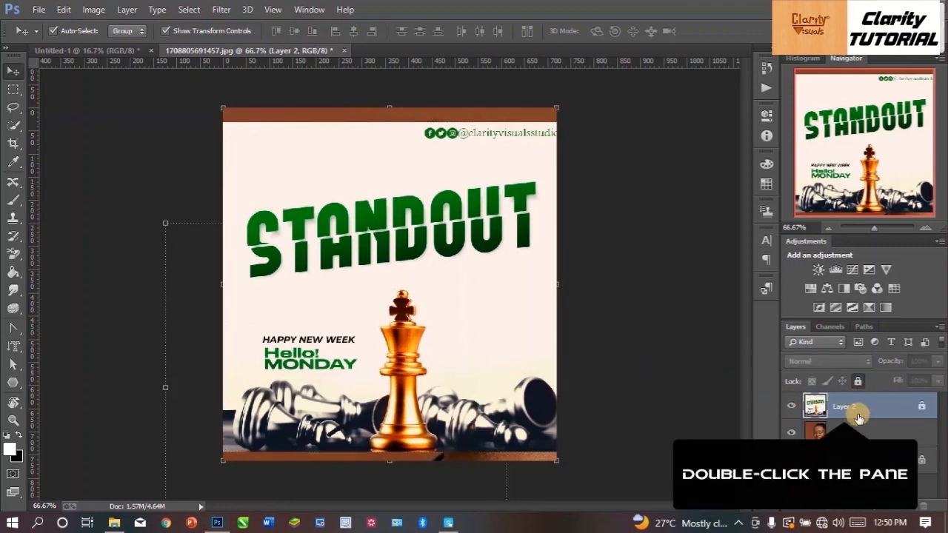
{"action": "double_click", "coordinate": [845, 407]}
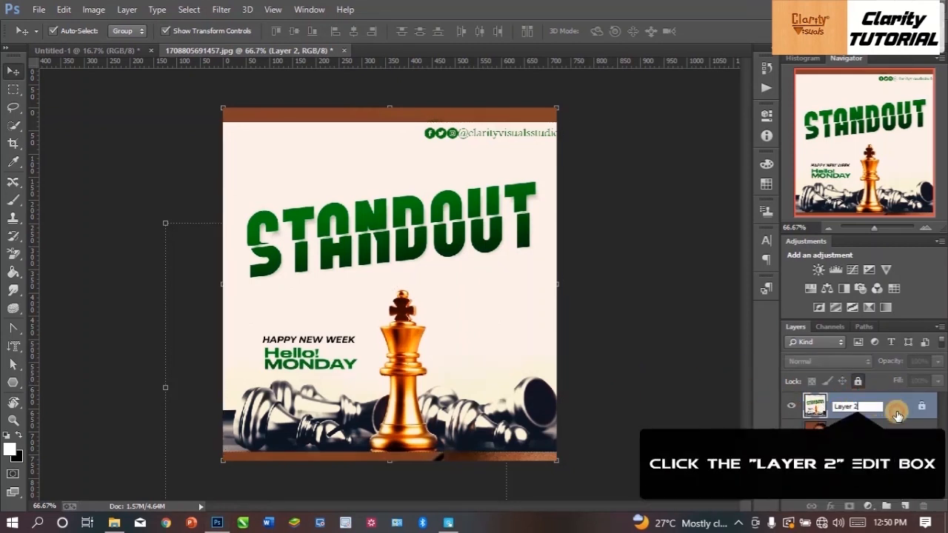
{"action": "left_click", "coordinate": [925, 409]}
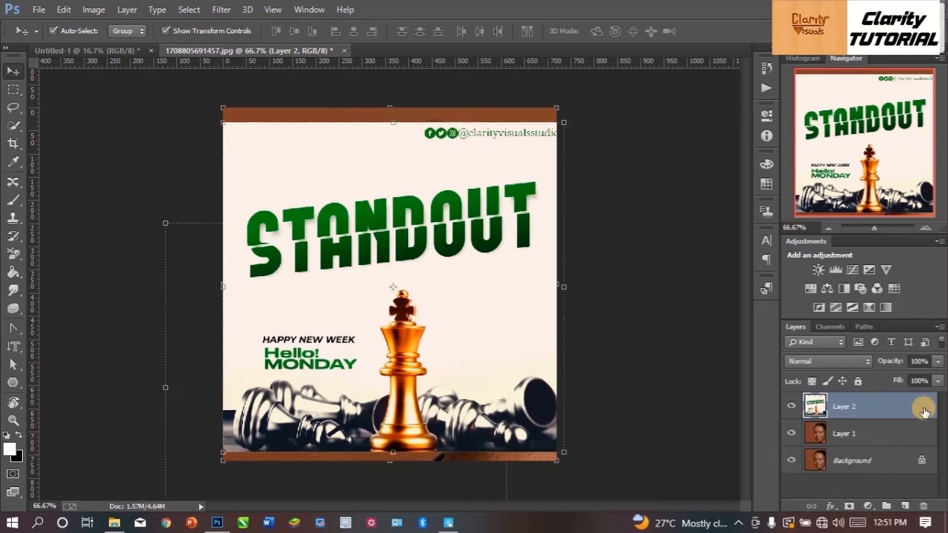
Step: Lock all of Layer 2 and move the portrait on Layer 1 slightly to the left beneath it
{"action": "left_click", "coordinate": [858, 381]}
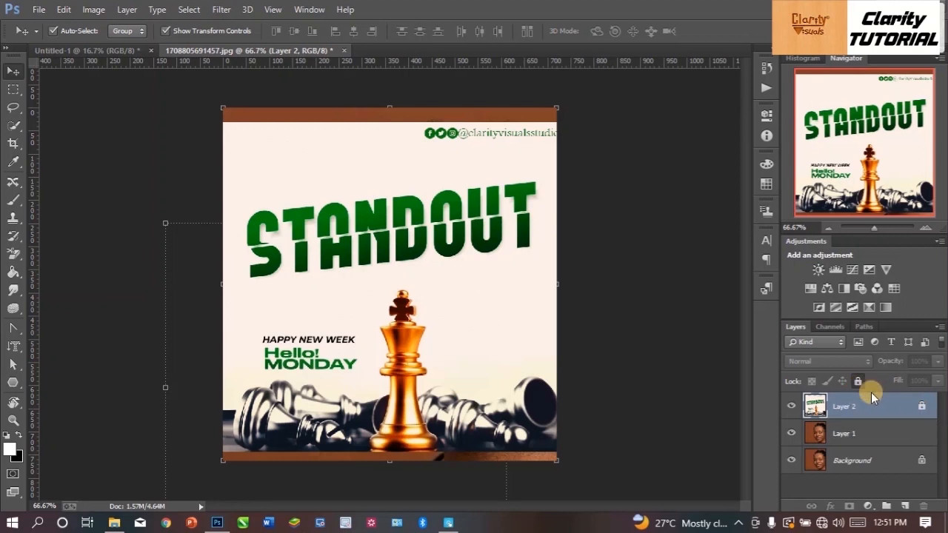
{"action": "left_click", "coordinate": [845, 433]}
{"action": "left_click_drag", "start_coordinate": [478, 313], "coordinate": [423, 326]}
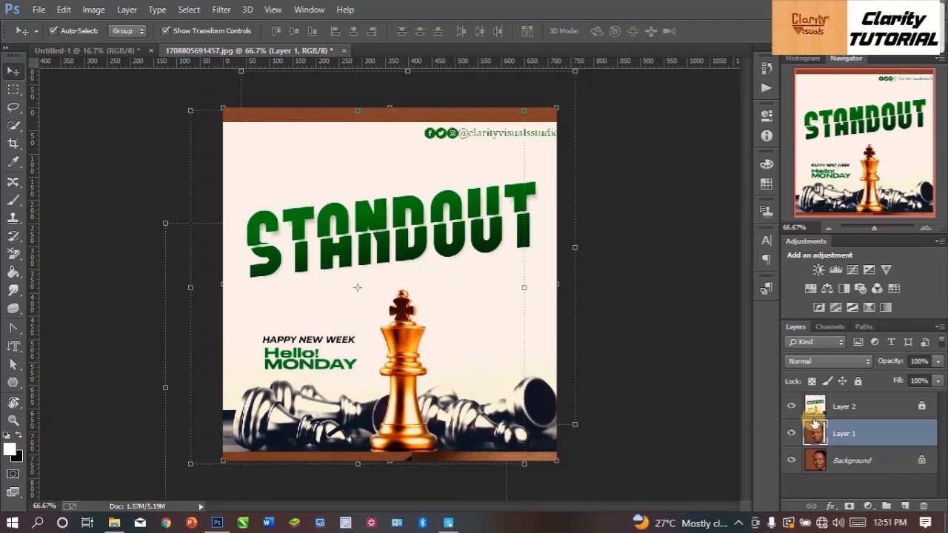
Step: Try to edit the locked Layer 2, dismiss the alert, and unlock the layer
{"action": "double_click", "coordinate": [920, 408]}
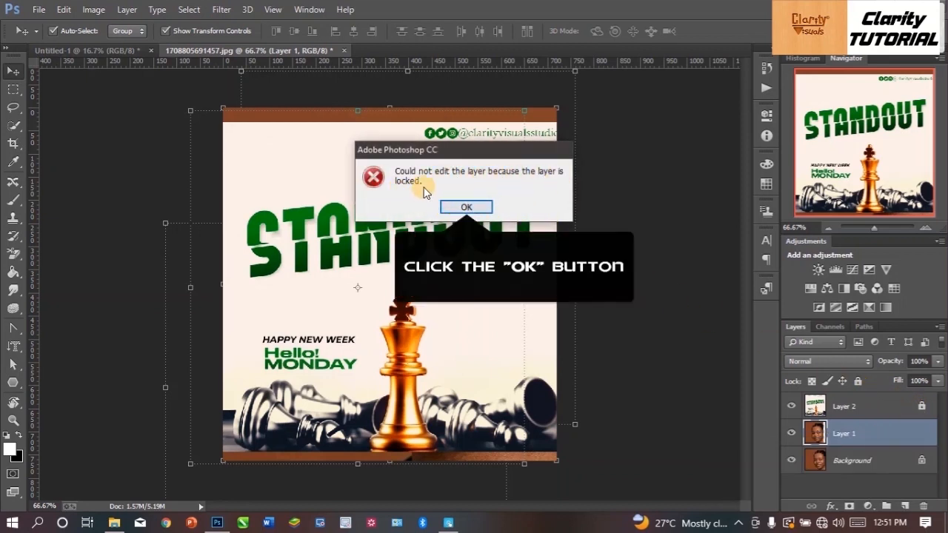
{"action": "left_click", "coordinate": [465, 207]}
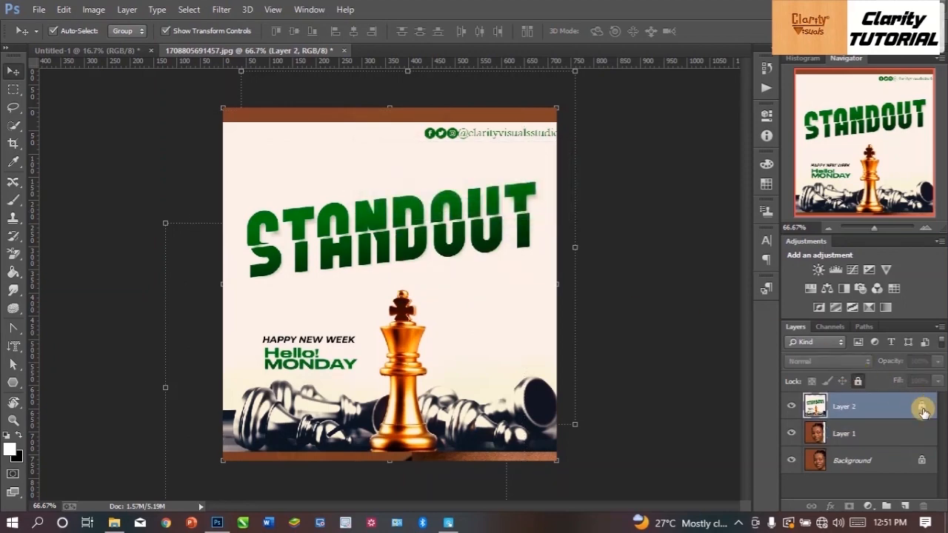
{"action": "left_click", "coordinate": [857, 382]}
{"action": "mouse_move", "coordinate": [478, 277]}
{"action": "left_mouse_down"}
{"action": "mouse_move", "coordinate": [485, 254]}
{"action": "mouse_move", "coordinate": [417, 318]}
{"action": "mouse_move", "coordinate": [503, 268]}
{"action": "mouse_move", "coordinate": [561, 271]}
{"action": "mouse_move", "coordinate": [511, 317]}
{"action": "mouse_move", "coordinate": [516, 309]}
{"action": "mouse_move", "coordinate": [479, 277]}
{"action": "left_mouse_up"}
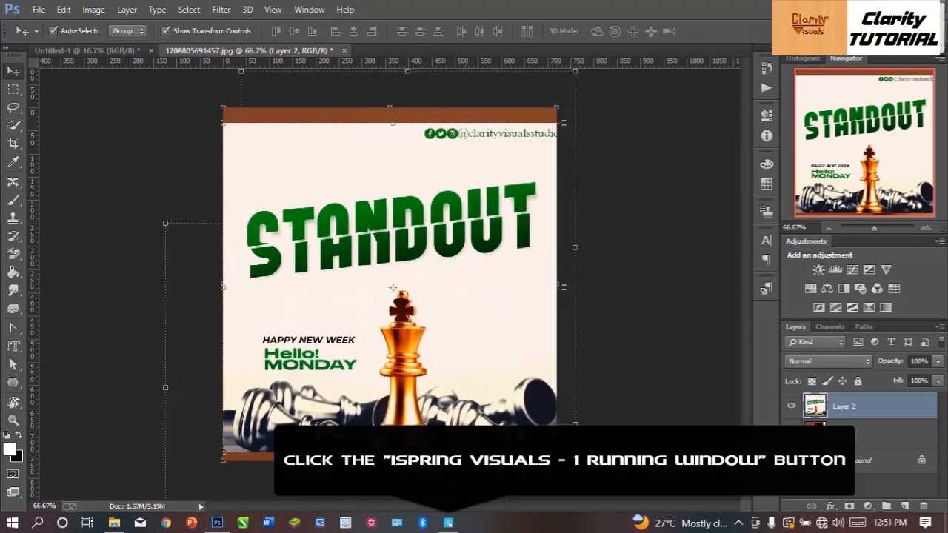
Step: Read the remaining Layers Panel notes in iSpring Visuals, and view the fill and adjustment layer types in Photoshop
{"action": "left_click", "coordinate": [448, 522]}
{"action": "scroll", "coordinate": [474, 341], "scroll_direction": "down", "scroll_amount": 2}
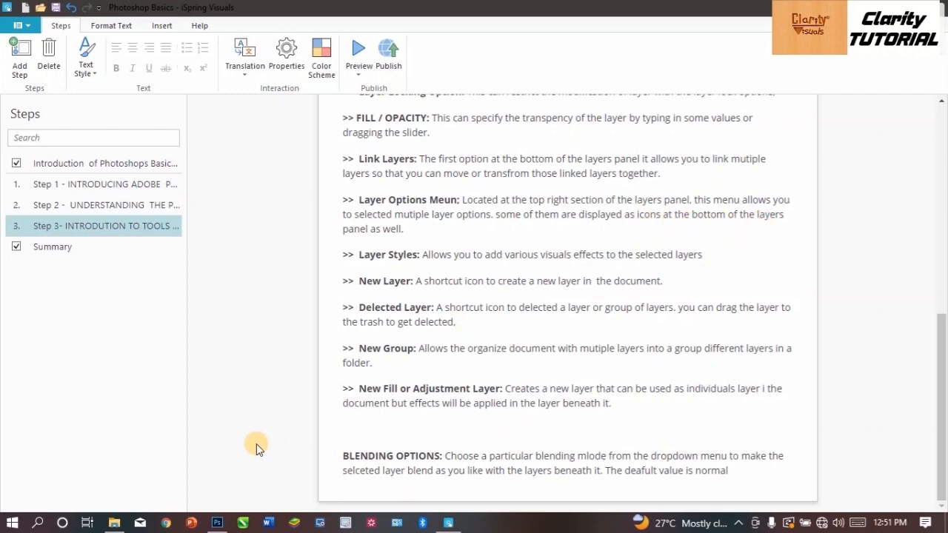
{"action": "left_click", "coordinate": [217, 523]}
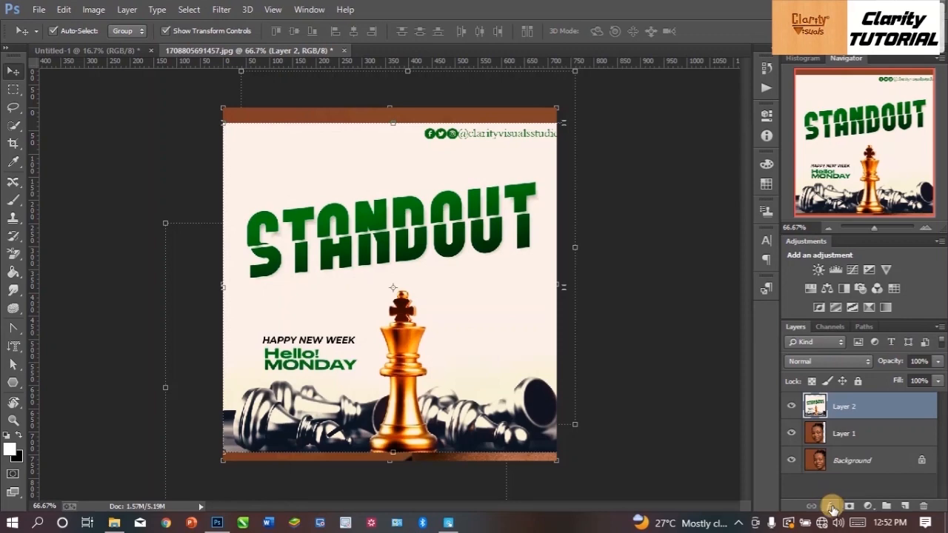
{"action": "left_click", "coordinate": [869, 509]}
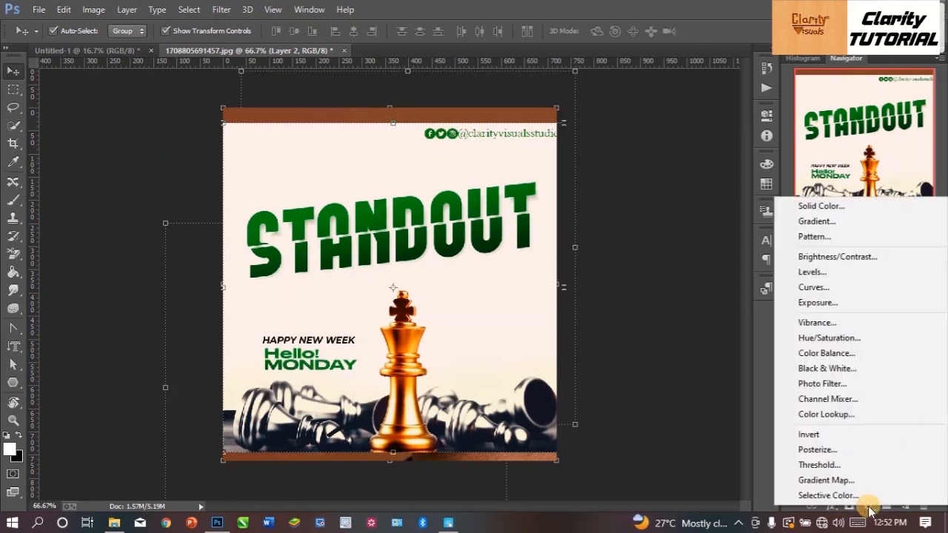
{"action": "left_click", "coordinate": [869, 508]}
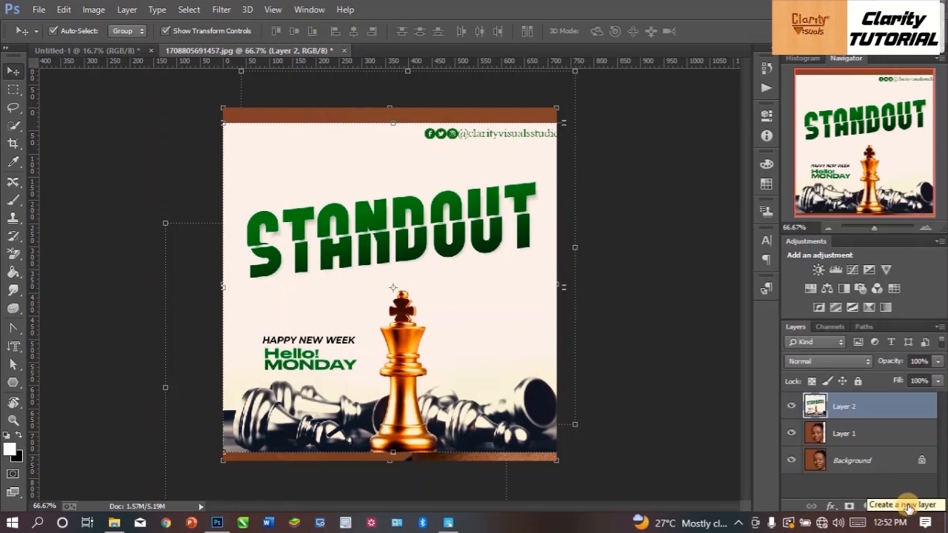
{"action": "left_click", "coordinate": [675, 450]}
Step: Recheck the iSpring Visuals notes, return to Photoshop and draw a five-sided polygon about 1696 × 1680 px over Untitled-1's black shape
{"action": "left_click", "coordinate": [447, 524]}
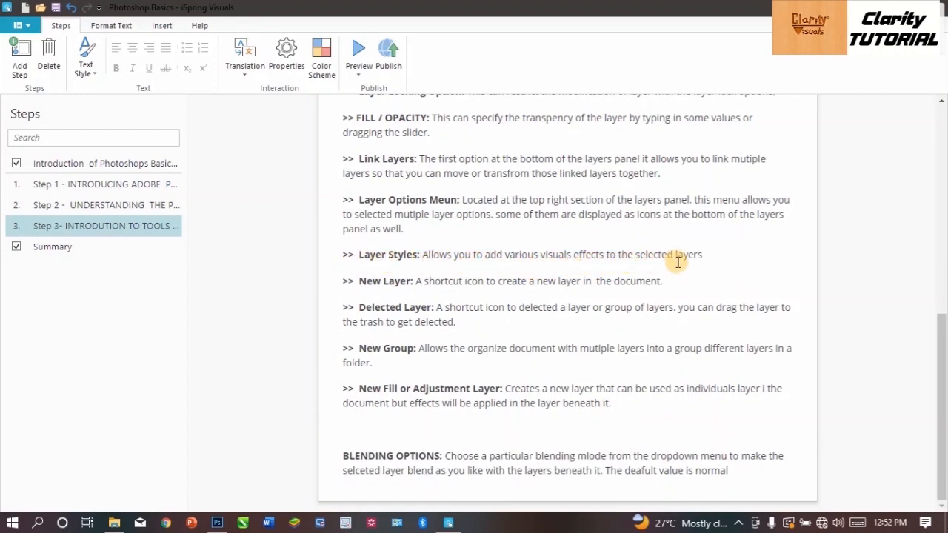
{"action": "left_click", "coordinate": [217, 523]}
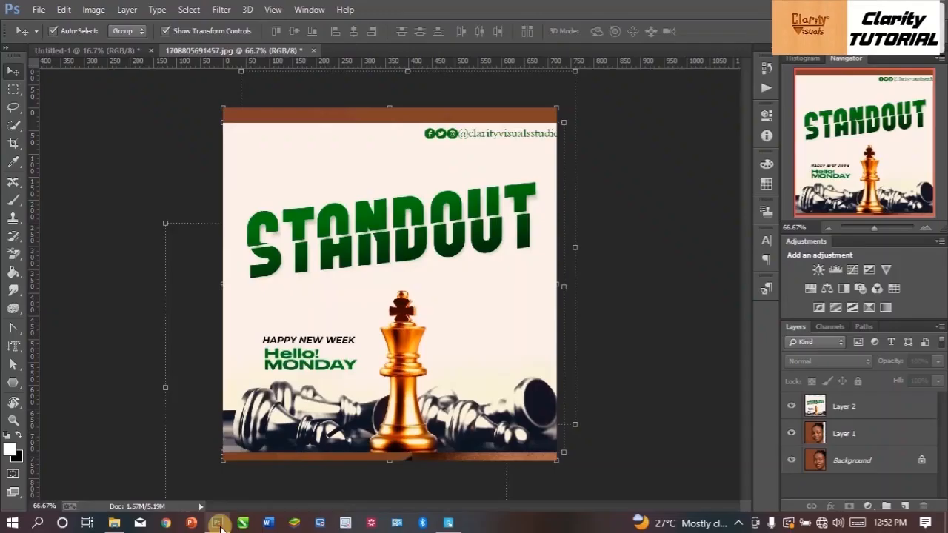
{"action": "left_click", "coordinate": [74, 52]}
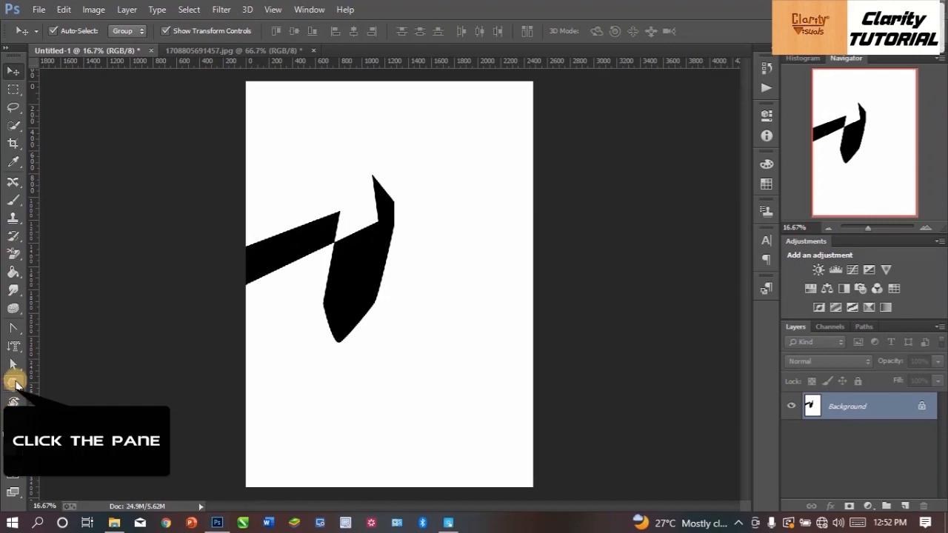
{"action": "left_click", "coordinate": [13, 387]}
{"action": "left_click_drag", "start_coordinate": [324, 257], "coordinate": [394, 333]}
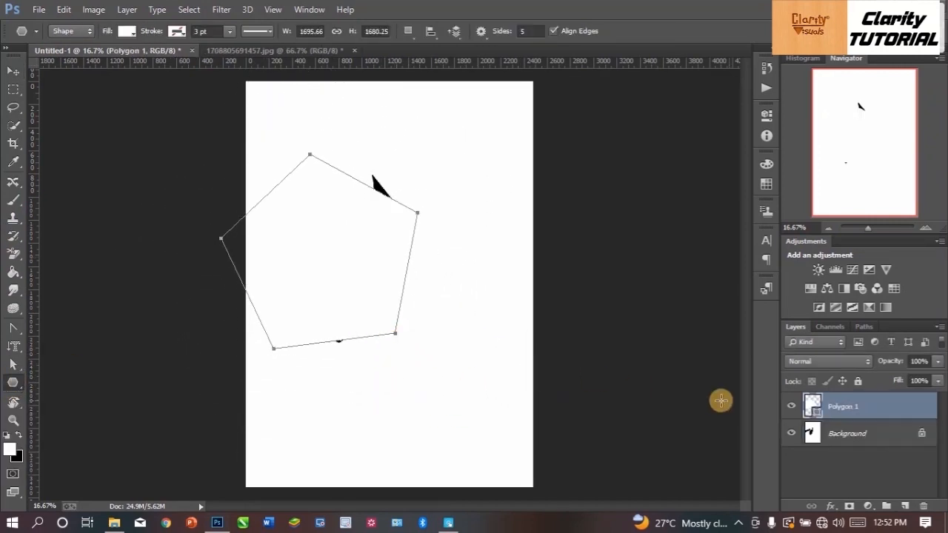
Step: Change the polygon's fill colour to bright red and return to the Move tool
{"action": "double_click", "coordinate": [809, 404]}
{"action": "left_click_drag", "start_coordinate": [741, 215], "coordinate": [783, 110]}
{"action": "left_click", "coordinate": [912, 99]}
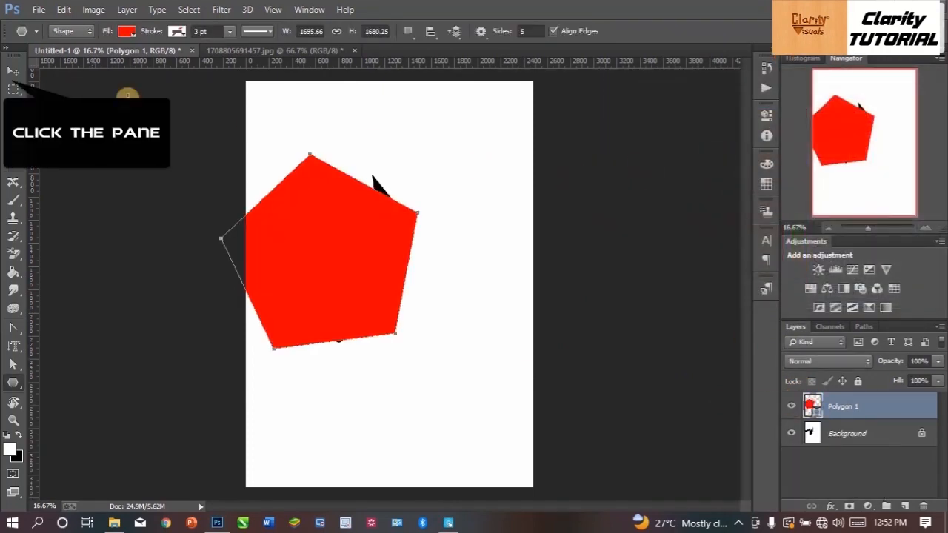
{"action": "left_click", "coordinate": [11, 71]}
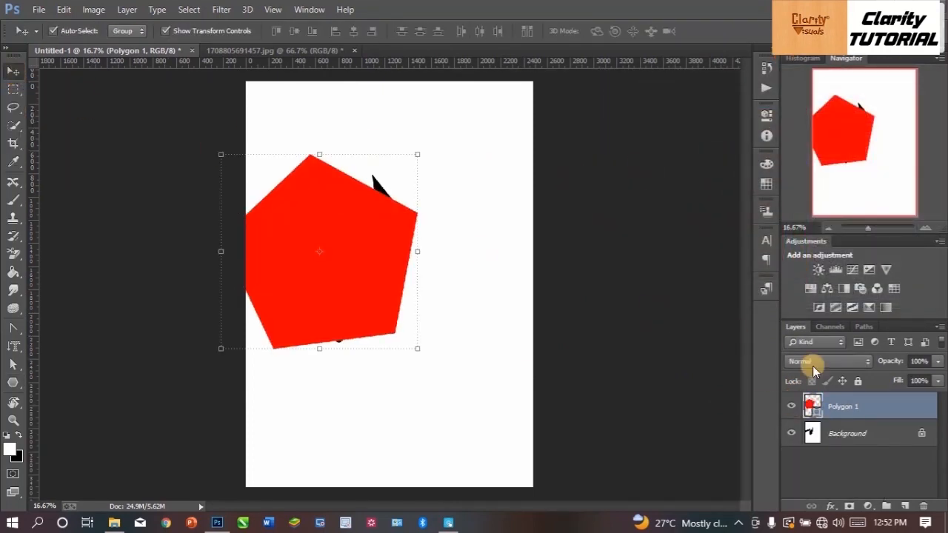
Step: Add a 250 px black outside Stroke layer style to the red polygon
{"action": "left_click", "coordinate": [831, 510]}
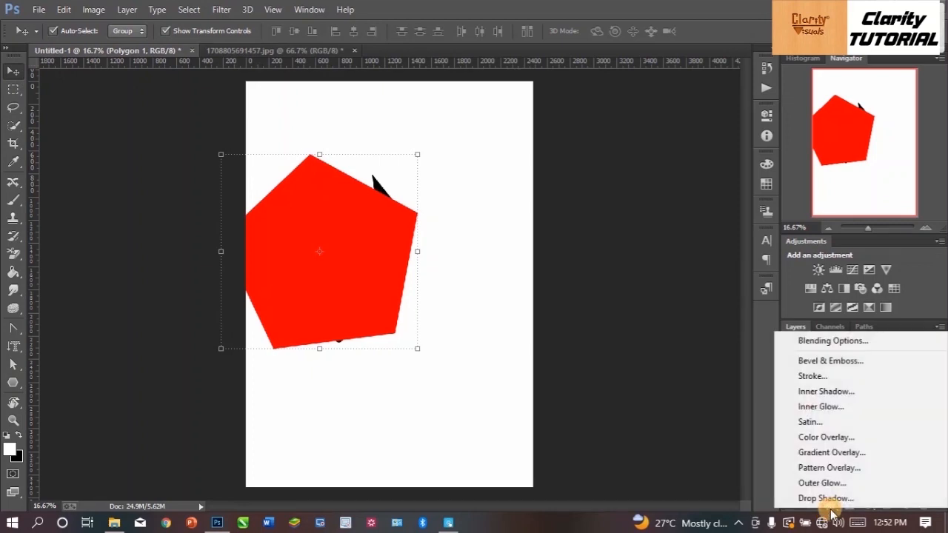
{"action": "left_click", "coordinate": [831, 510]}
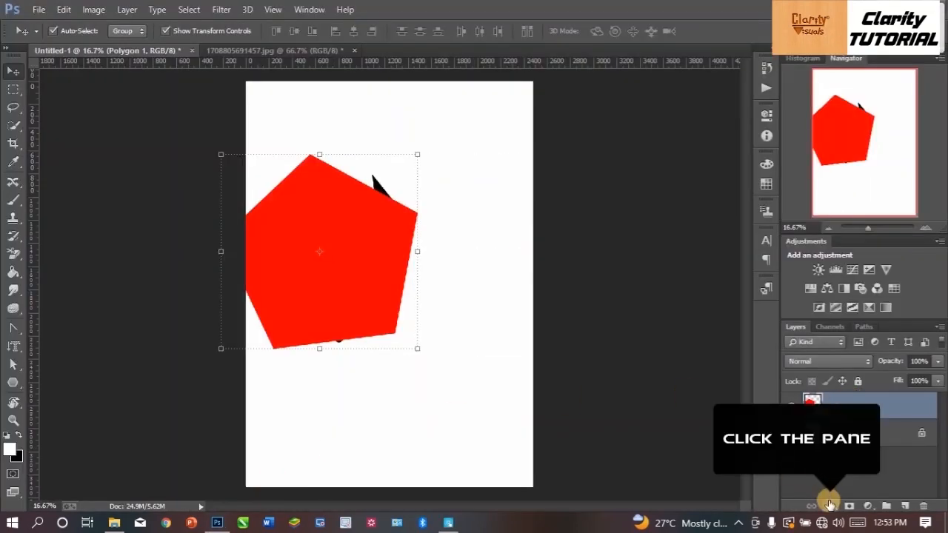
{"action": "left_click", "coordinate": [830, 506]}
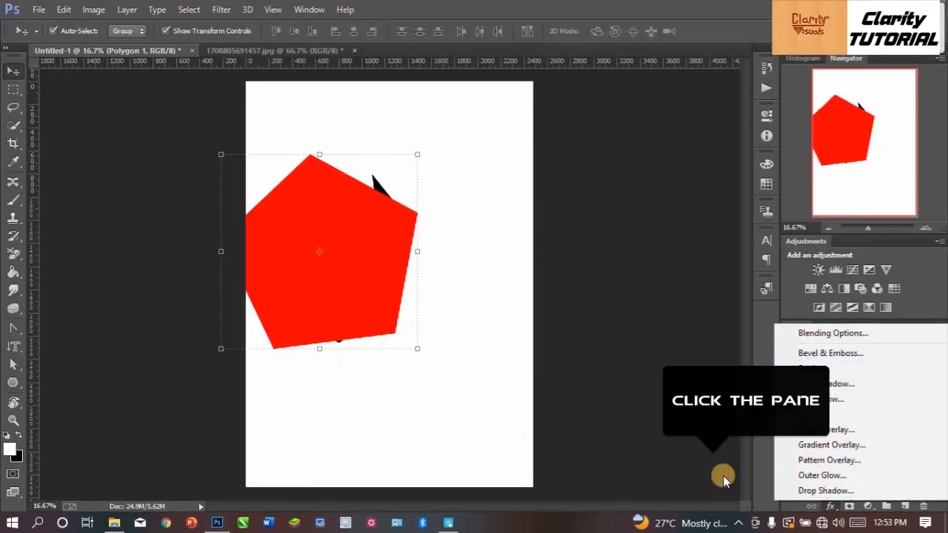
{"action": "left_click", "coordinate": [723, 468]}
{"action": "left_click", "coordinate": [831, 506]}
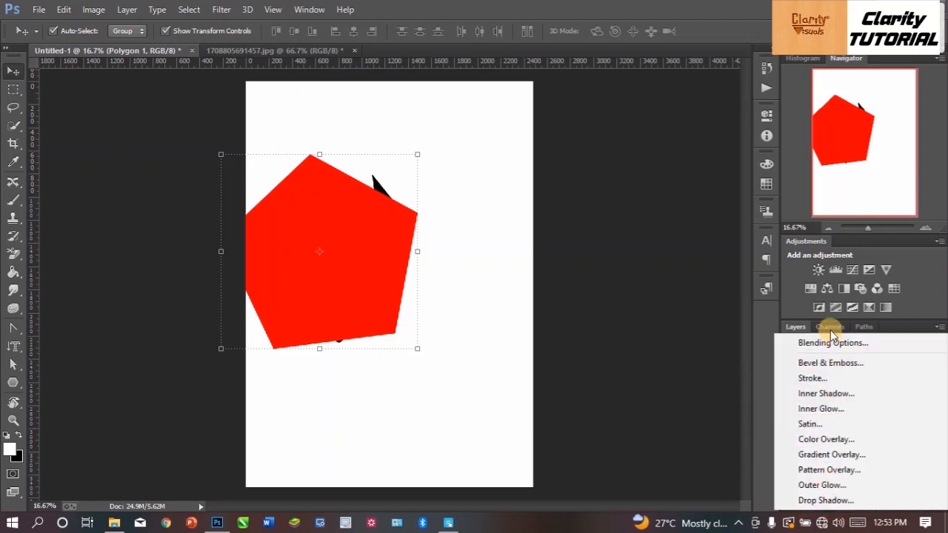
{"action": "left_click", "coordinate": [828, 379]}
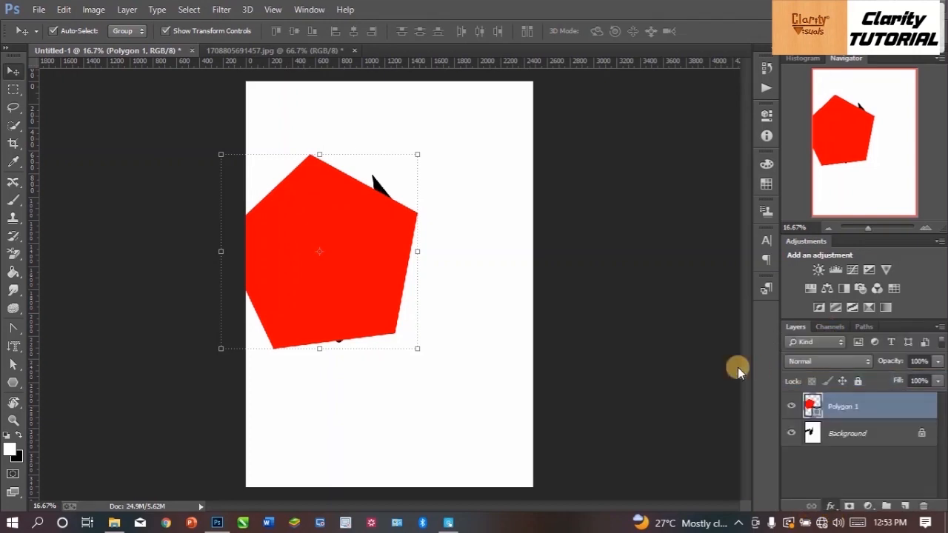
{"action": "mouse_move", "coordinate": [738, 149]}
{"action": "left_mouse_down"}
{"action": "mouse_move", "coordinate": [815, 146]}
{"action": "mouse_move", "coordinate": [737, 149]}
{"action": "mouse_move", "coordinate": [807, 151]}
{"action": "left_mouse_up"}
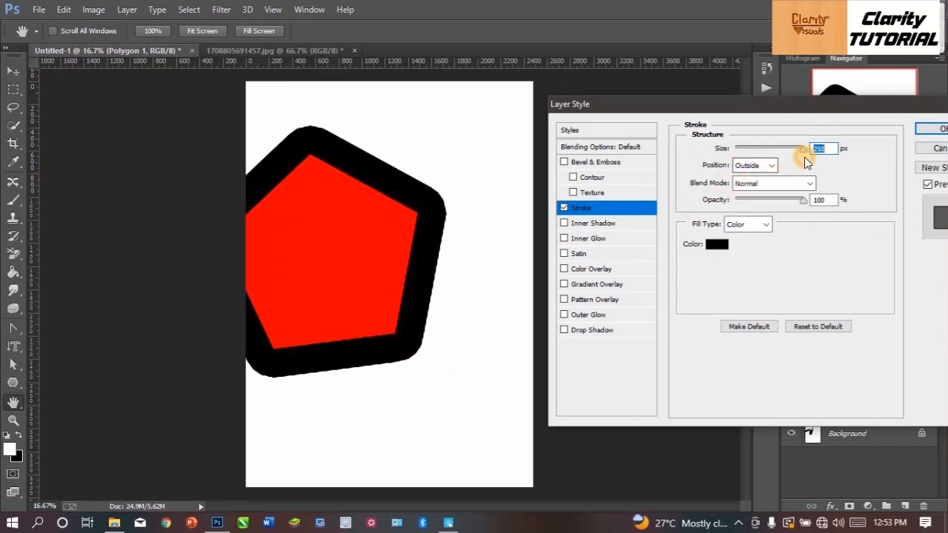
{"action": "left_click", "coordinate": [924, 132]}
Step: Try a Color Overlay on the polygon, turn it off and apply a Gradient Overlay alongside the stroke
{"action": "left_click", "coordinate": [830, 506]}
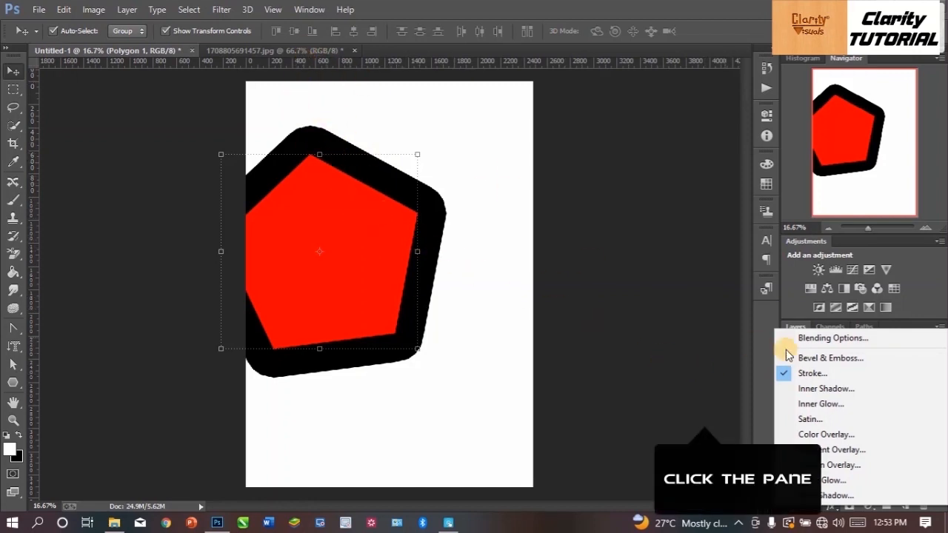
{"action": "left_click", "coordinate": [706, 417]}
{"action": "left_click", "coordinate": [831, 504]}
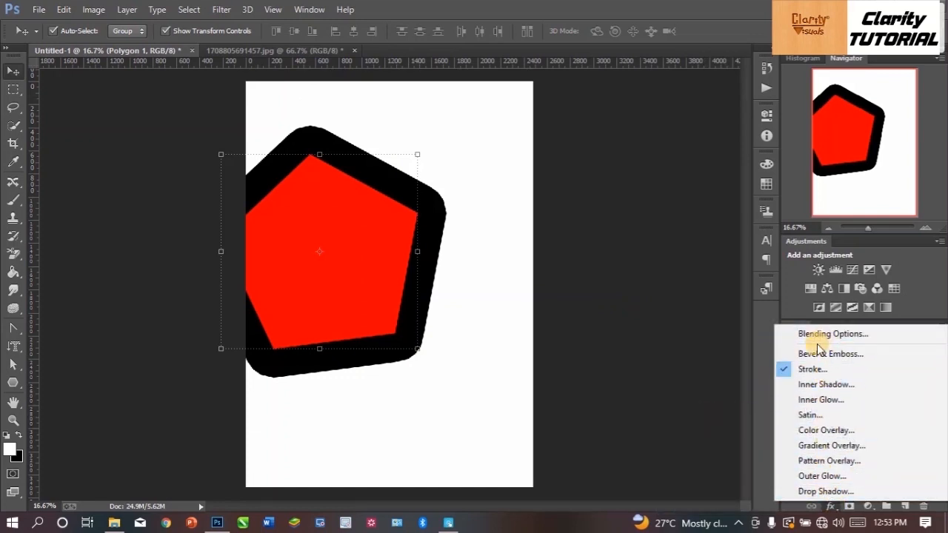
{"action": "left_click", "coordinate": [824, 431]}
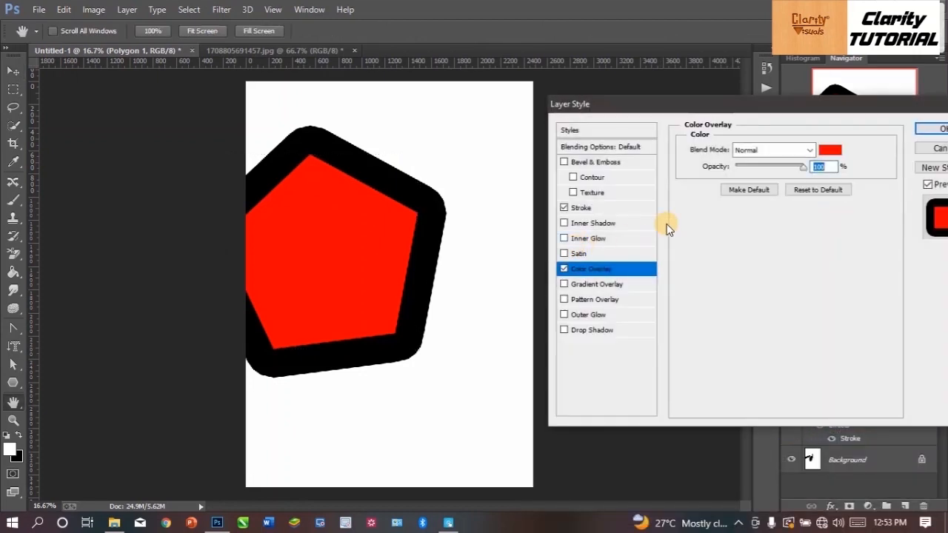
{"action": "left_click", "coordinate": [564, 269]}
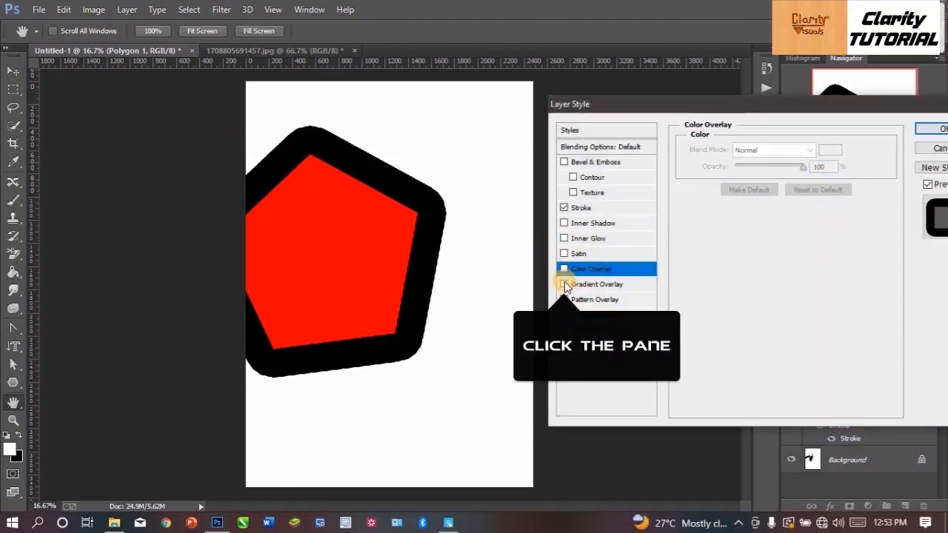
{"action": "left_click", "coordinate": [564, 285]}
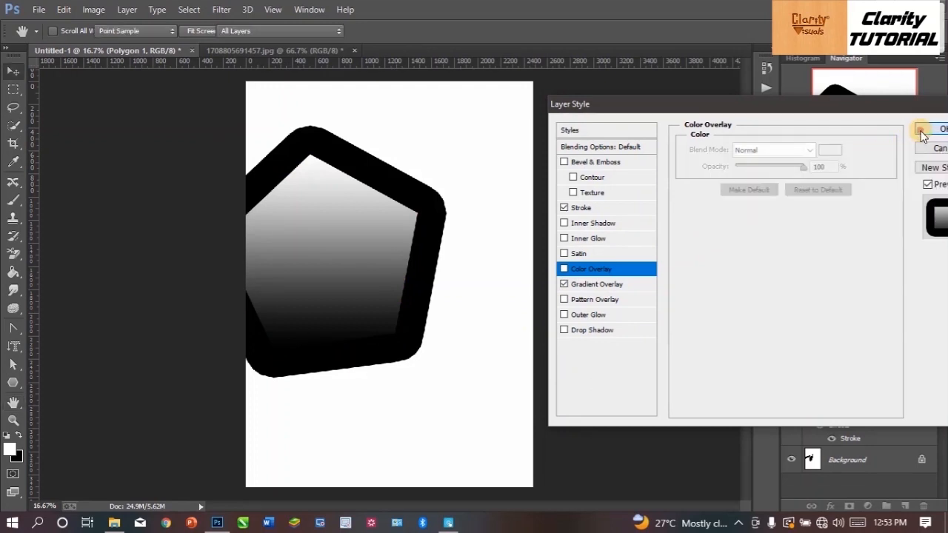
{"action": "left_click", "coordinate": [926, 129]}
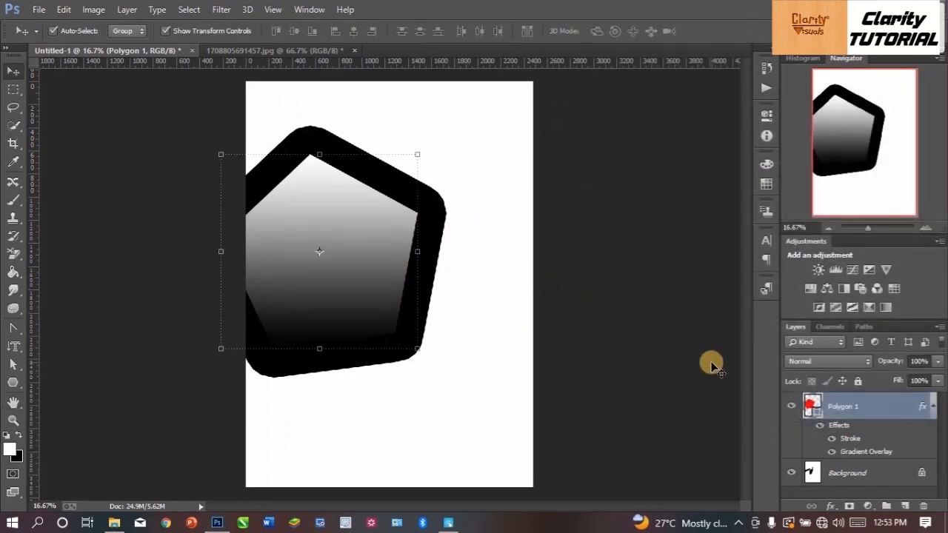
Step: Recheck the iSpring Visuals notes, return to Photoshop and create a new empty layer above Layer 2 in 1708805691457.jpg
{"action": "left_click_drag", "start_coordinate": [900, 410], "coordinate": [898, 417]}
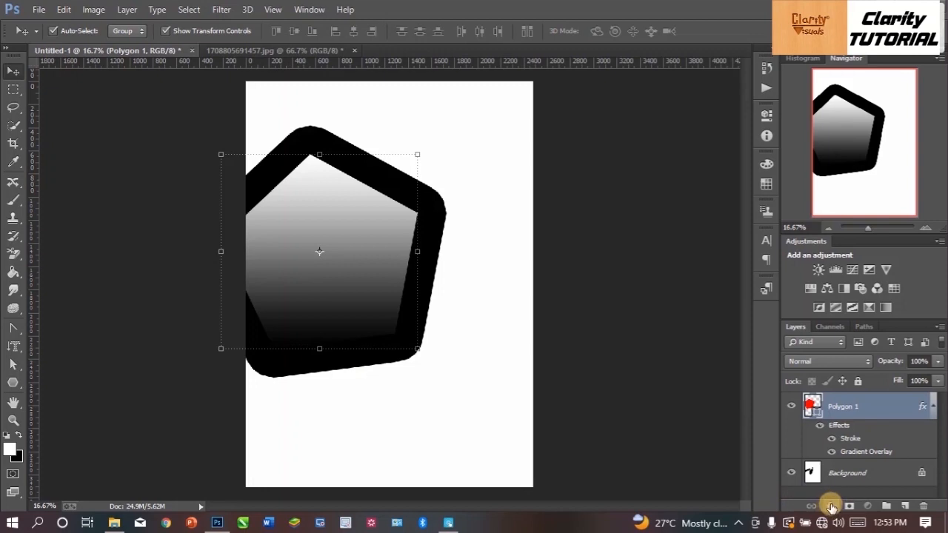
{"action": "left_click", "coordinate": [448, 523]}
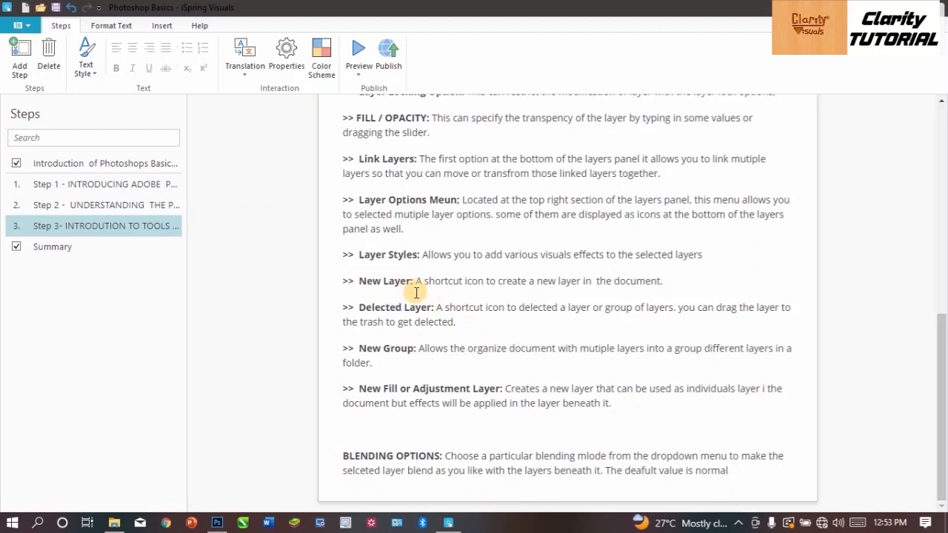
{"action": "left_click", "coordinate": [217, 523]}
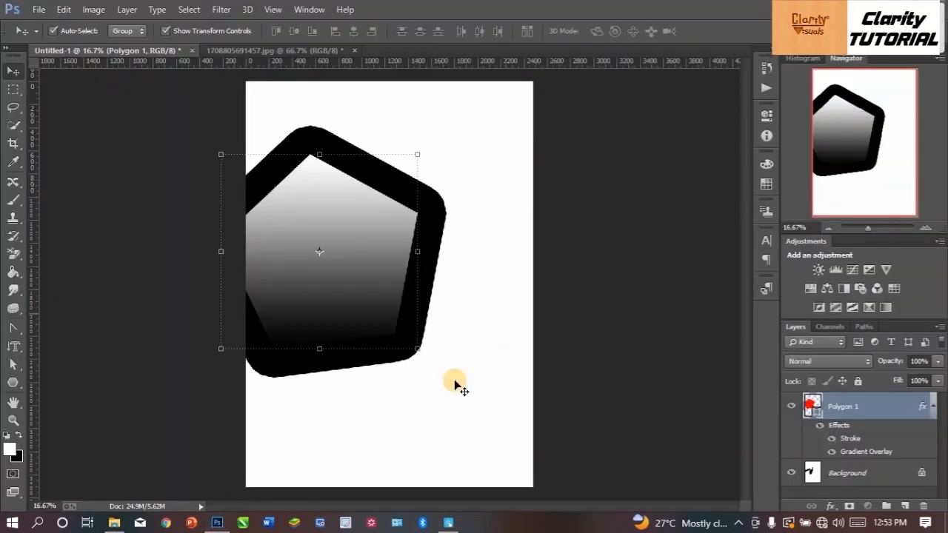
{"action": "left_click", "coordinate": [298, 53]}
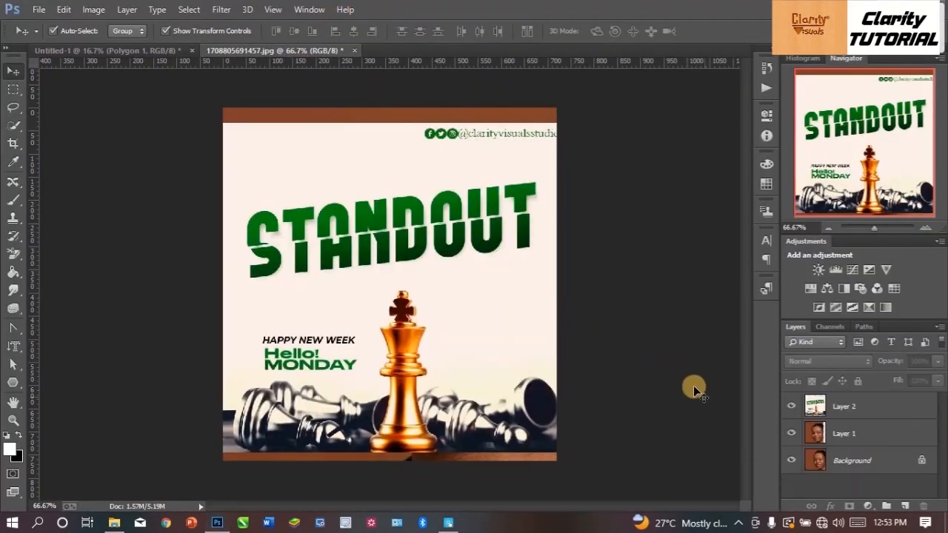
{"action": "left_click", "coordinate": [904, 506]}
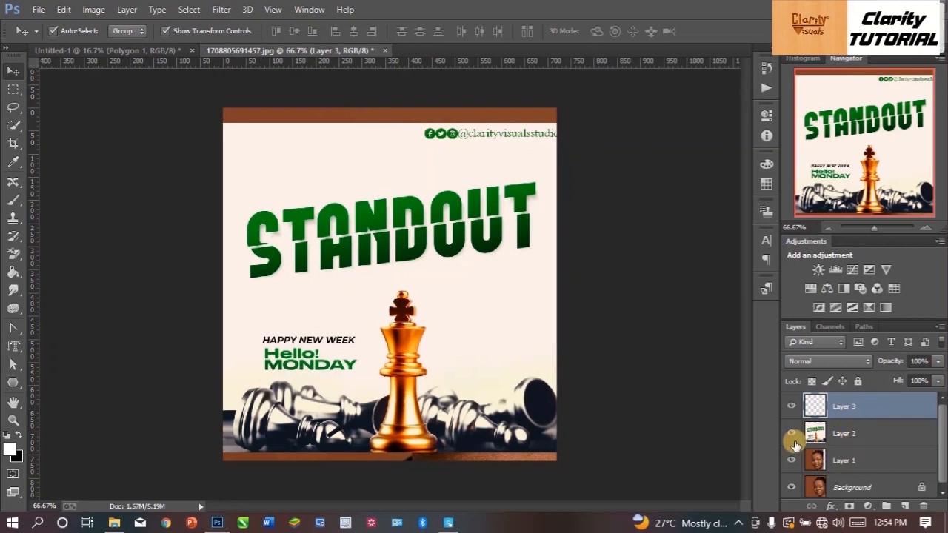
{"action": "key", "text": "ctrl+z"}
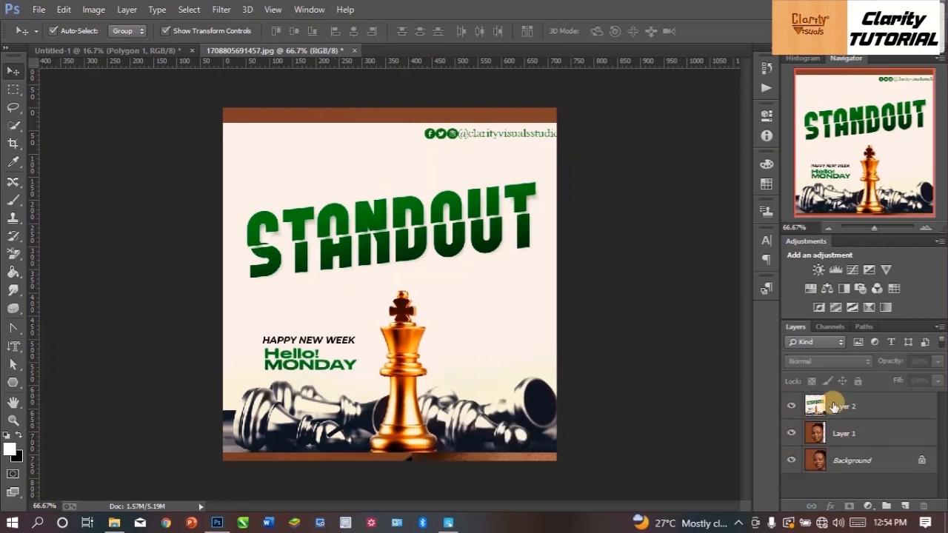
{"action": "left_click", "coordinate": [903, 505]}
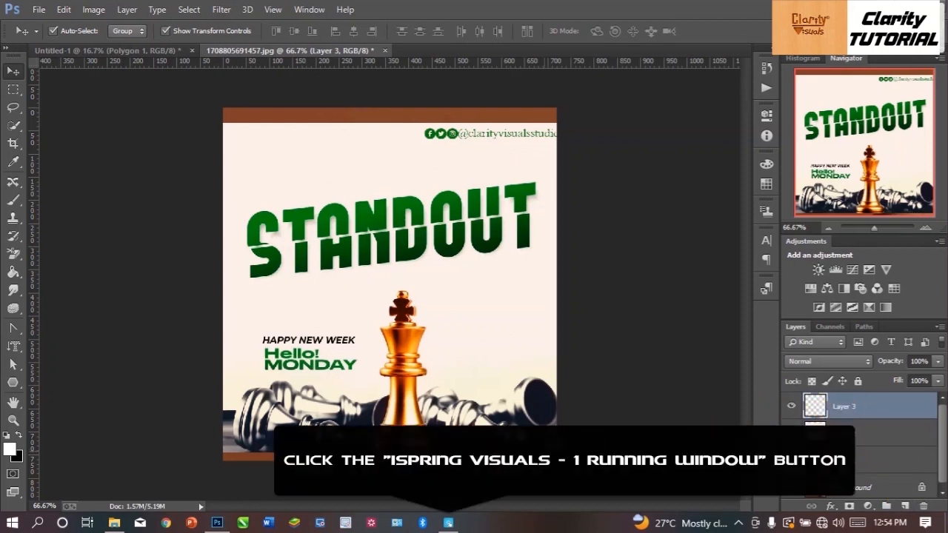
Step: Check the layer deletion note in iSpring Visuals, return to Photoshop and delete the empty Layer 3
{"action": "left_click", "coordinate": [451, 523]}
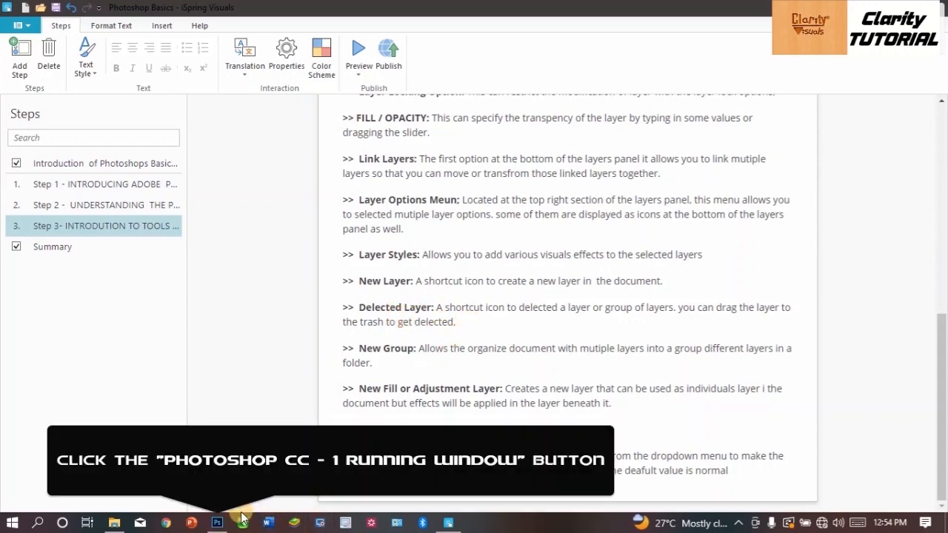
{"action": "left_click", "coordinate": [217, 523]}
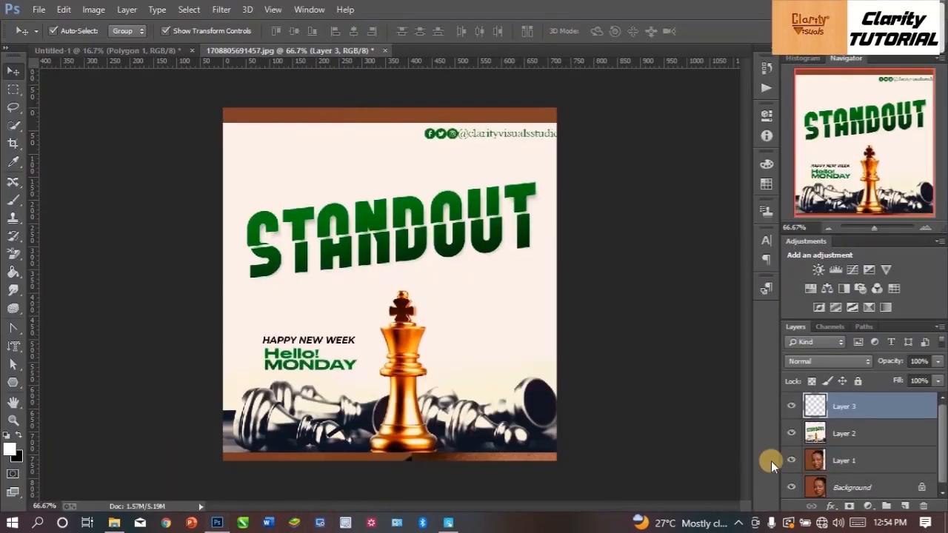
{"action": "left_click", "coordinate": [923, 506]}
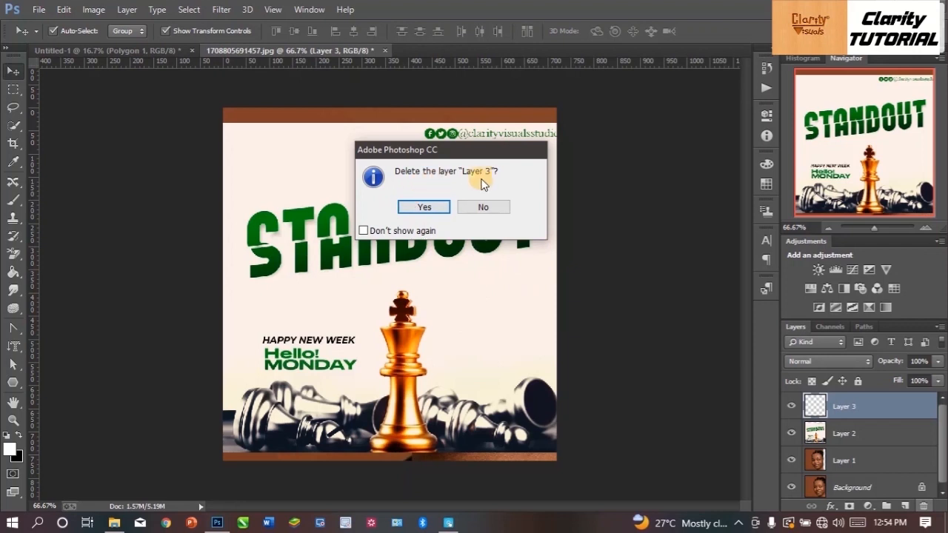
{"action": "left_click", "coordinate": [440, 210]}
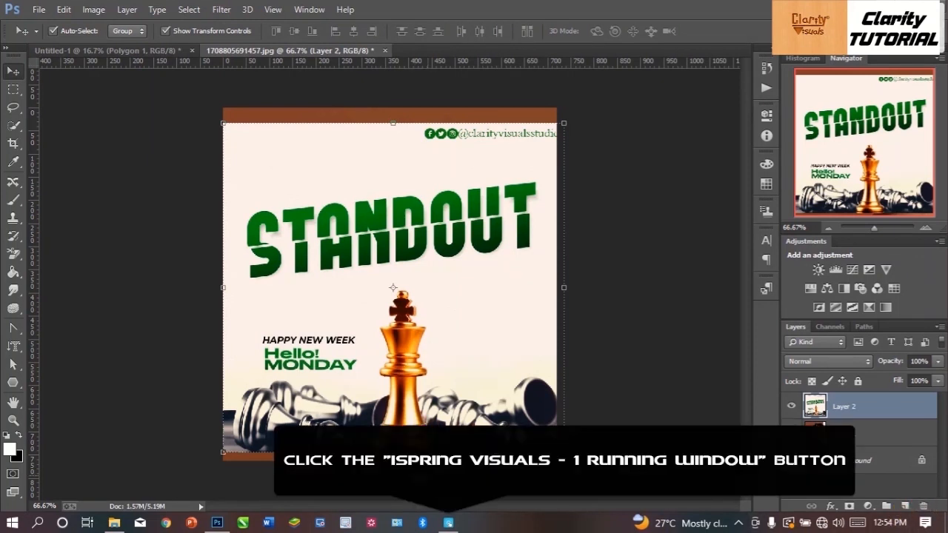
Step: Reread the deletion note in iSpring Visuals, then delete Layer 2 and Layer 1 in Photoshop by moving them to the trash
{"action": "left_click", "coordinate": [449, 523]}
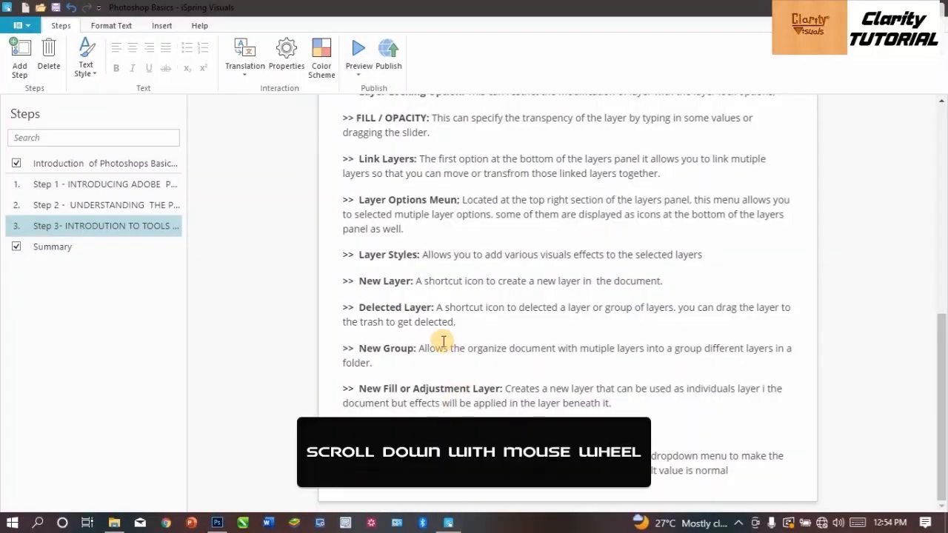
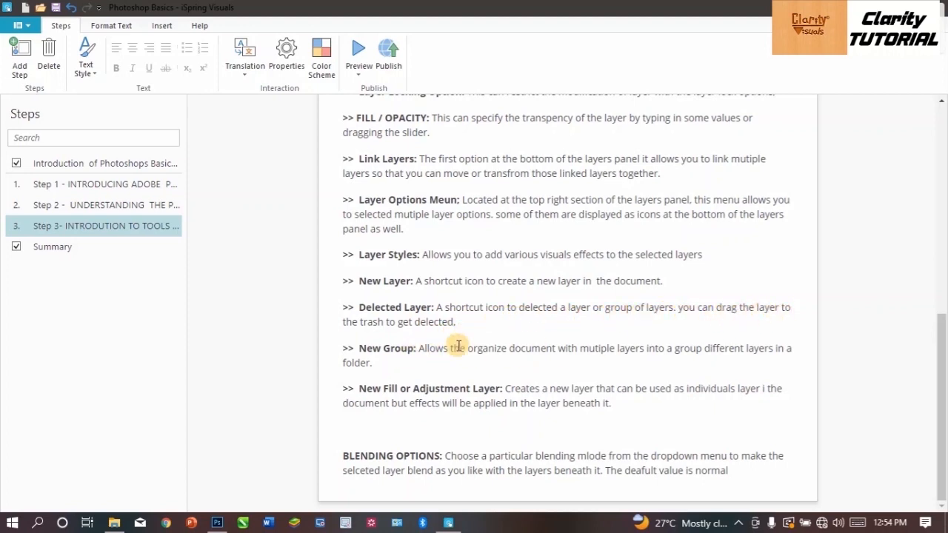
{"action": "left_click", "coordinate": [220, 529]}
{"action": "left_click_drag", "start_coordinate": [845, 409], "coordinate": [926, 505]}
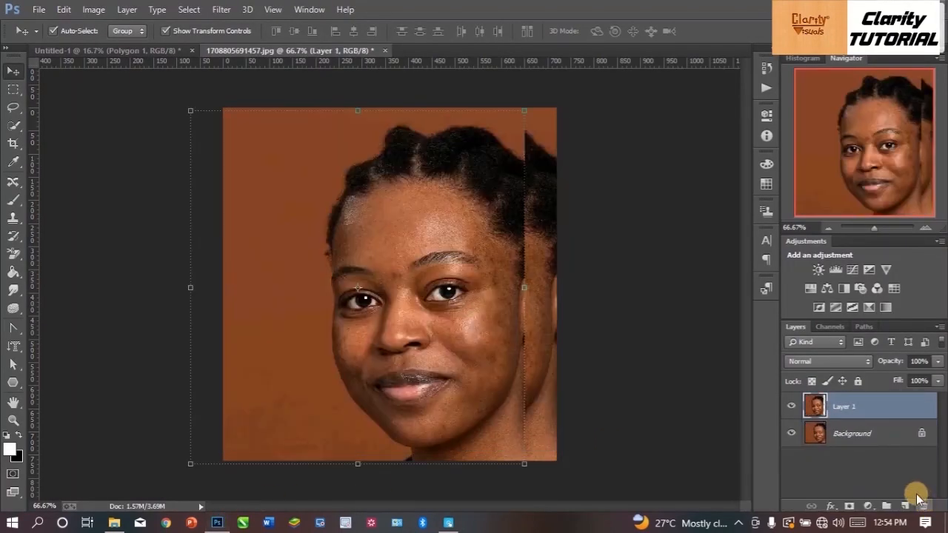
{"action": "left_click_drag", "start_coordinate": [847, 432], "coordinate": [623, 430]}
{"action": "left_click_drag", "start_coordinate": [856, 407], "coordinate": [924, 505]}
{"action": "left_click_drag", "start_coordinate": [850, 425], "coordinate": [924, 505]}
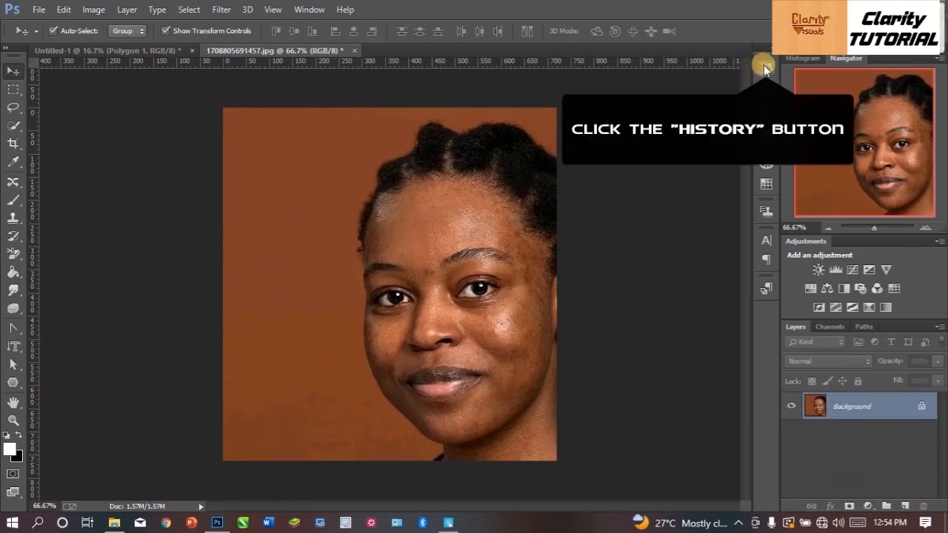
Step: Revert 1708805691457.jpg to the Healing Brush history state to bring back Layer 1, and close the history
{"action": "left_click", "coordinate": [765, 69]}
{"action": "scroll", "coordinate": [689, 97], "scroll_direction": "up", "scroll_amount": 3}
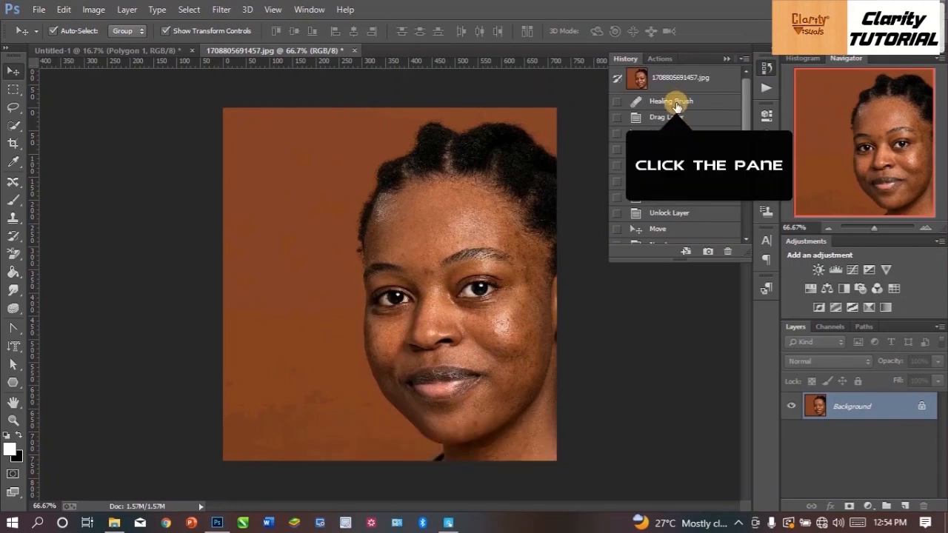
{"action": "left_click", "coordinate": [670, 101]}
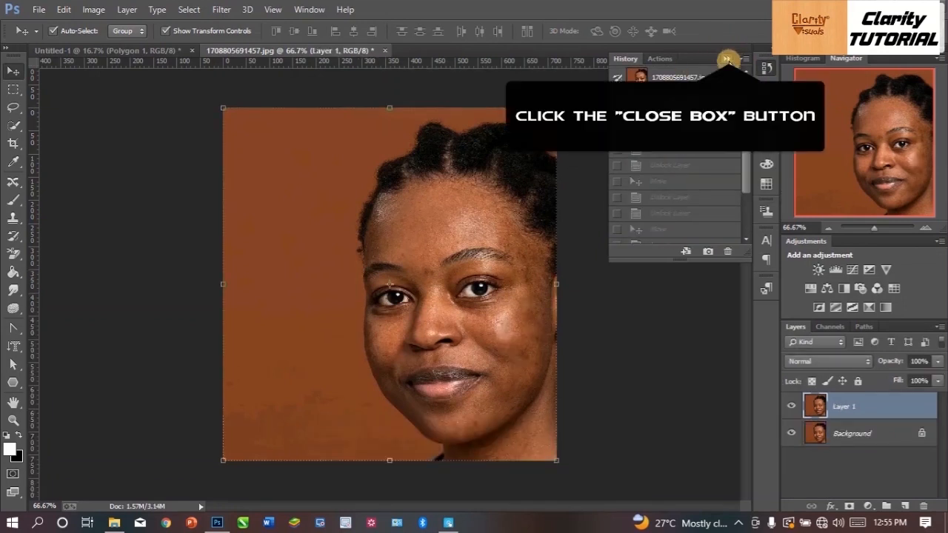
{"action": "left_click", "coordinate": [728, 59]}
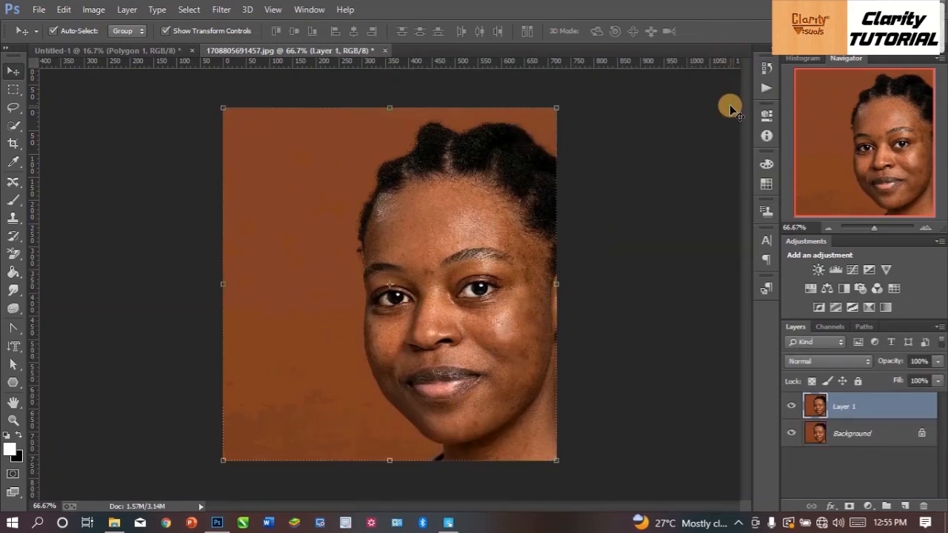
Step: View Untitled-1 briefly, then restore the locked Layer 2 in 1708805691457.jpg from the history state just before the first Unlock Layer
{"action": "left_click", "coordinate": [82, 51]}
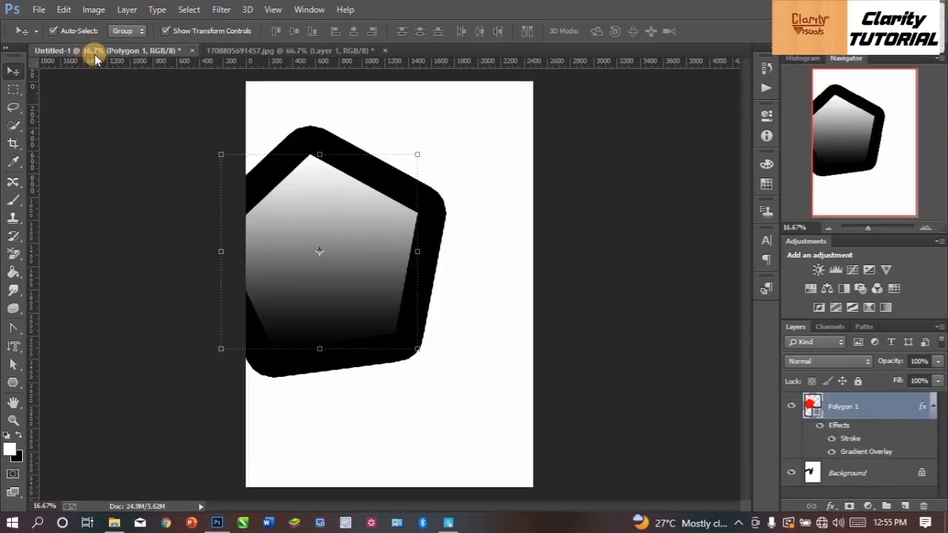
{"action": "left_click", "coordinate": [236, 50]}
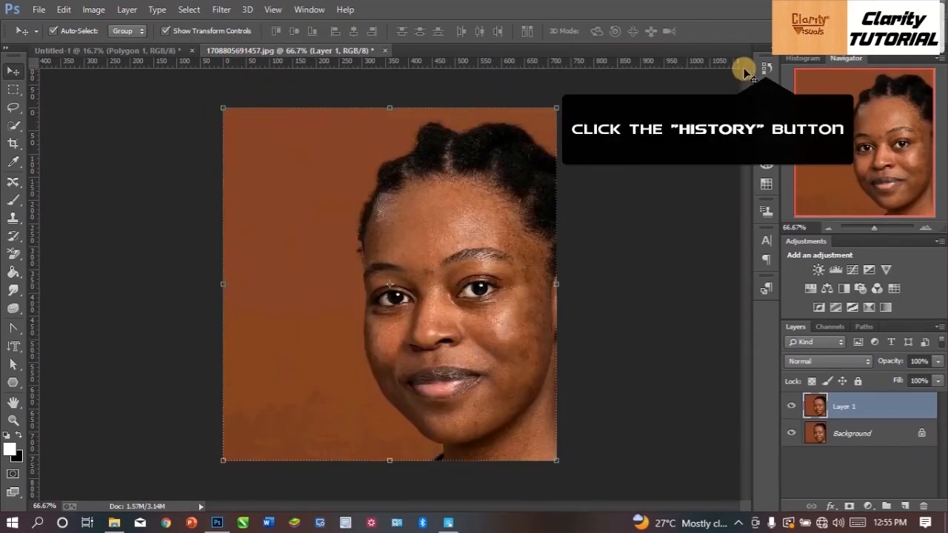
{"action": "left_click", "coordinate": [765, 68]}
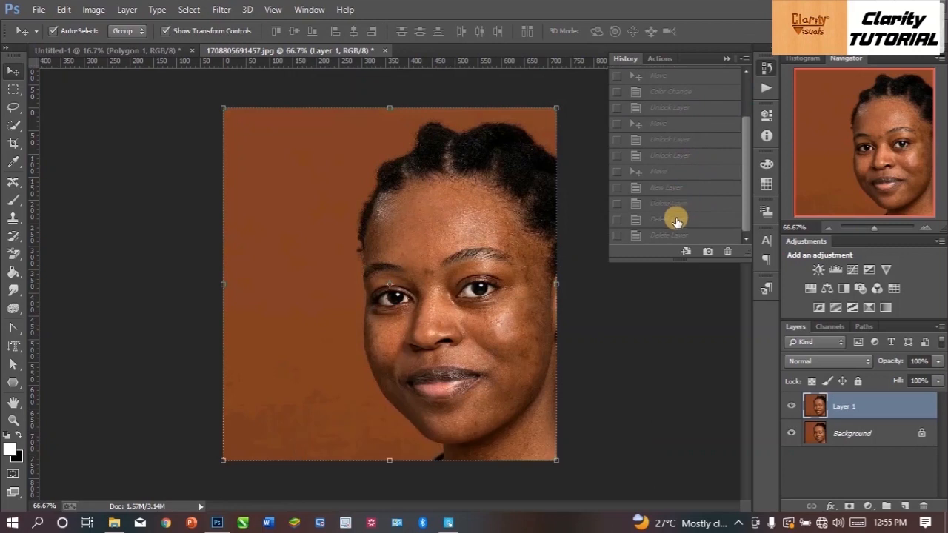
{"action": "scroll", "coordinate": [669, 148], "scroll_direction": "up", "scroll_amount": 2}
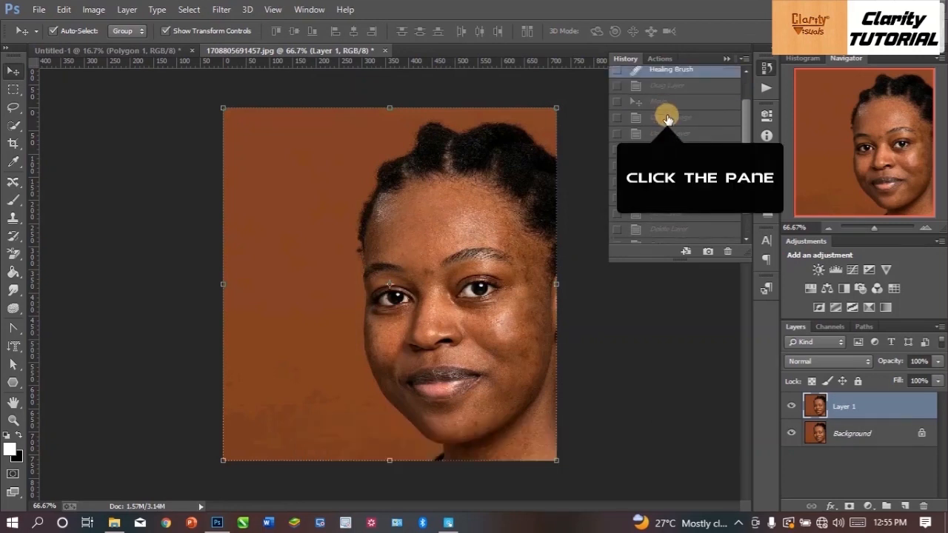
{"action": "left_click", "coordinate": [667, 119]}
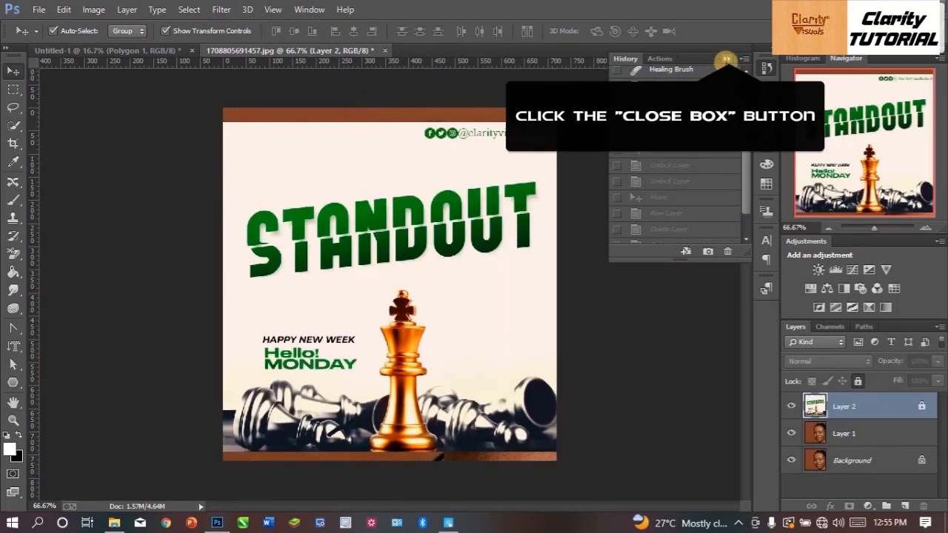
Step: Close the history and create an empty layer group above Layer 2
{"action": "left_click", "coordinate": [726, 59]}
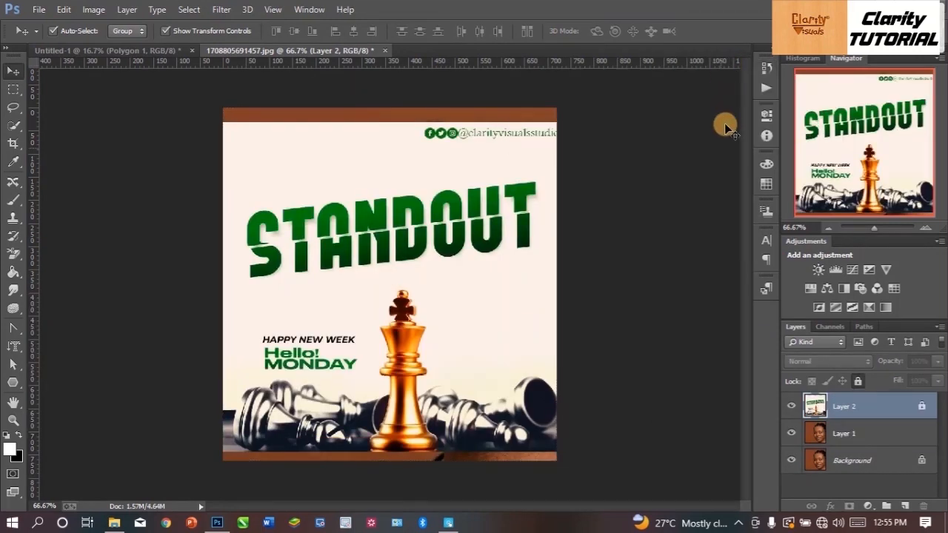
{"action": "left_click", "coordinate": [858, 382]}
{"action": "left_click", "coordinate": [871, 420]}
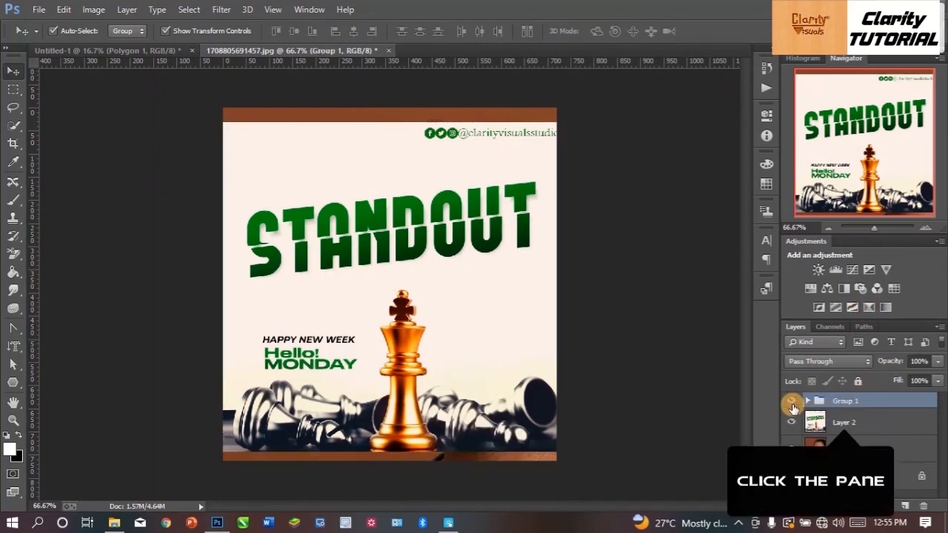
Step: Select Layer 2 and Layer 1 together and combine them into a new group
{"action": "left_click", "coordinate": [843, 422]}
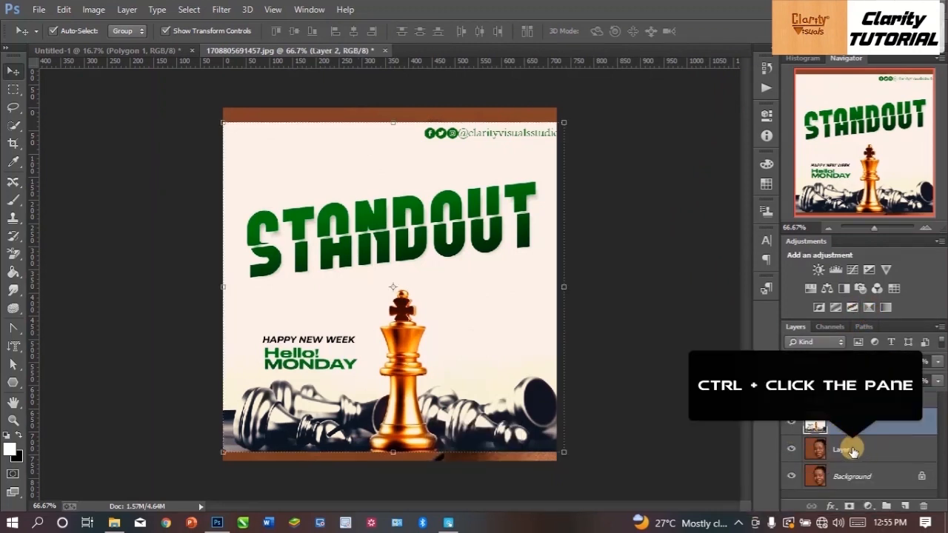
{"action": "left_click", "coordinate": [853, 451], "text": "ctrl"}
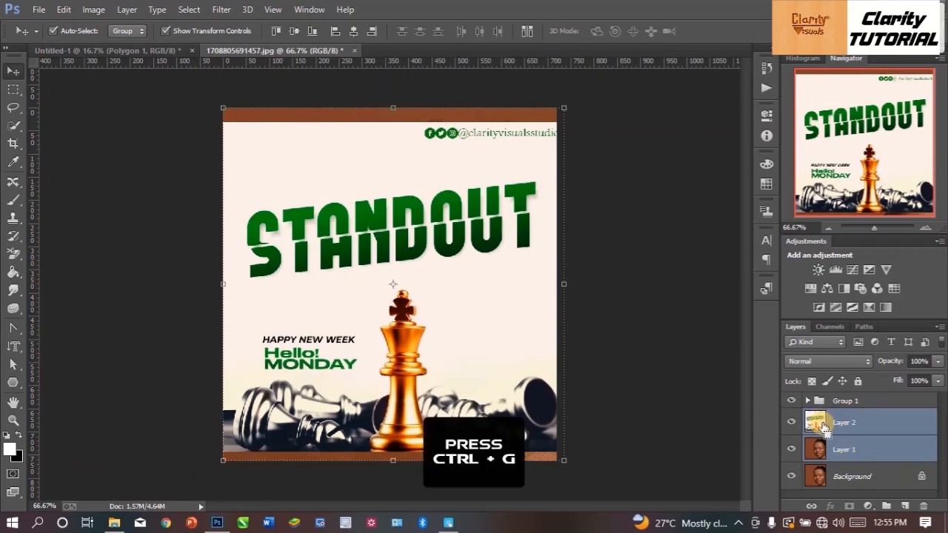
{"action": "key", "text": "ctrl+g"}
Step: Hide and show the group containing Layer 2 and Layer 1 repeatedly to compare it with the Background
{"action": "left_click", "coordinate": [791, 417]}
{"action": "left_click", "coordinate": [791, 416]}
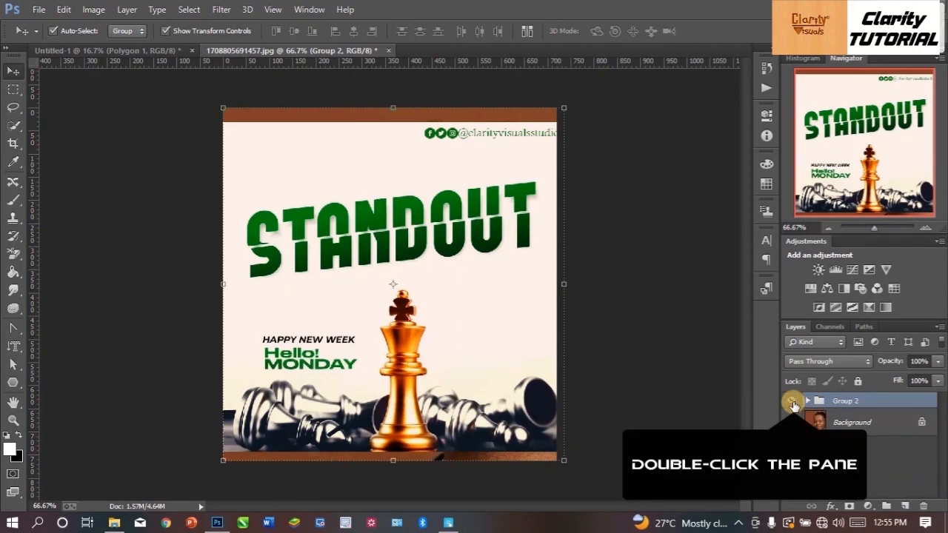
{"action": "left_click", "coordinate": [791, 401]}
{"action": "left_click", "coordinate": [792, 401]}
{"action": "left_click", "coordinate": [791, 401]}
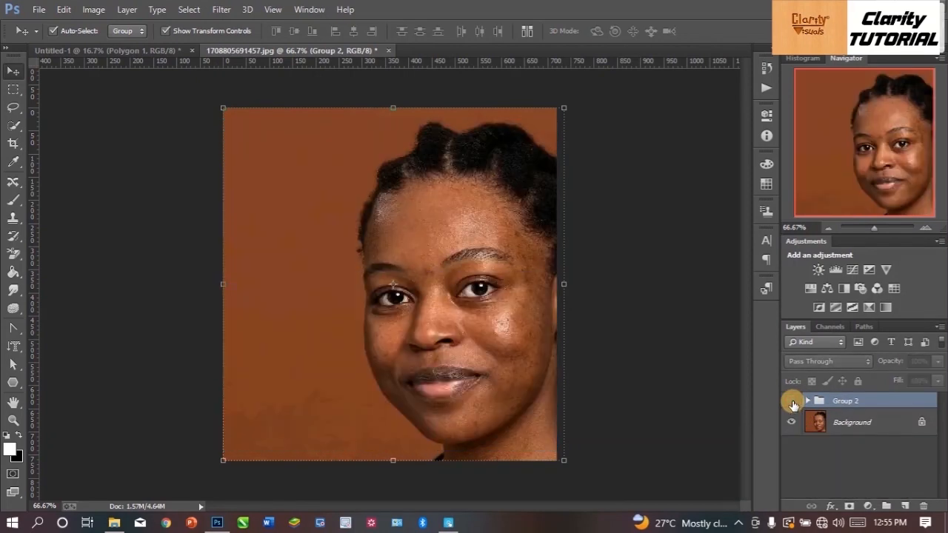
{"action": "left_click", "coordinate": [792, 401]}
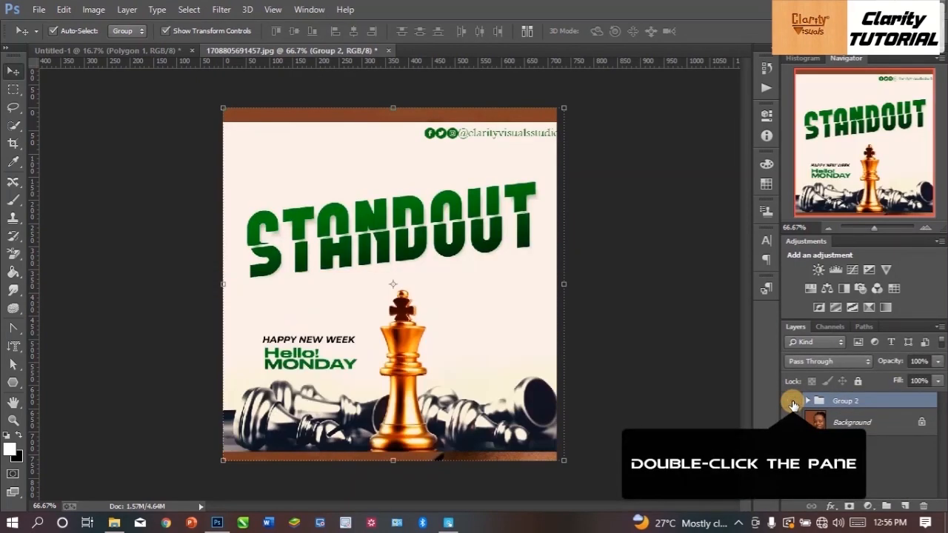
{"action": "left_click", "coordinate": [792, 401]}
{"action": "left_click", "coordinate": [792, 401]}
Step: Hide the Background layer and toggle Group 2's visibility several times, leaving the group shown
{"action": "left_click", "coordinate": [793, 422]}
{"action": "left_click", "coordinate": [791, 401]}
{"action": "left_click", "coordinate": [791, 401]}
{"action": "left_click", "coordinate": [791, 401]}
{"action": "left_click", "coordinate": [791, 401]}
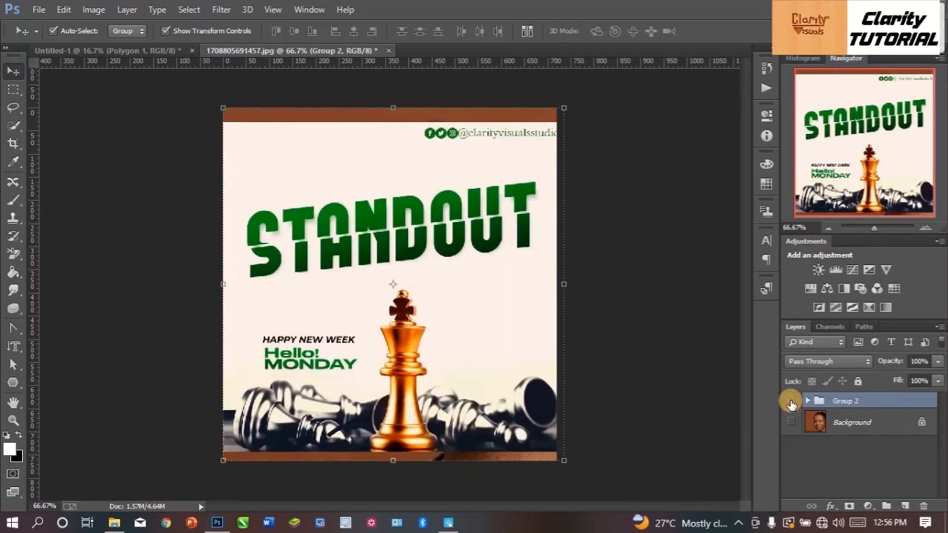
{"action": "left_click", "coordinate": [792, 401]}
{"action": "left_click", "coordinate": [791, 400]}
{"action": "left_click", "coordinate": [791, 400]}
{"action": "left_click", "coordinate": [791, 401]}
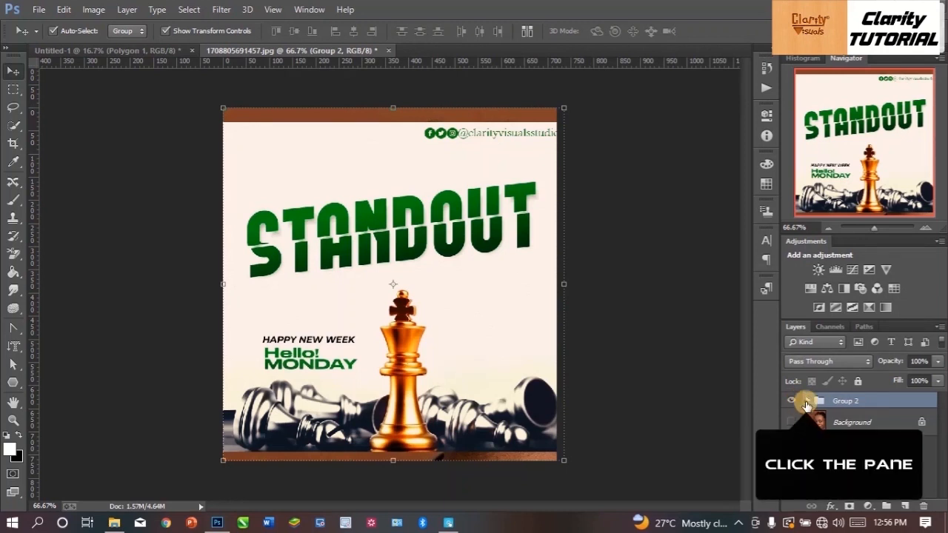
Step: Expand Group 2 to list its layers, then check the New Fill or Adjustment Layer note in iSpring Visuals and return to Photoshop
{"action": "left_click", "coordinate": [808, 400]}
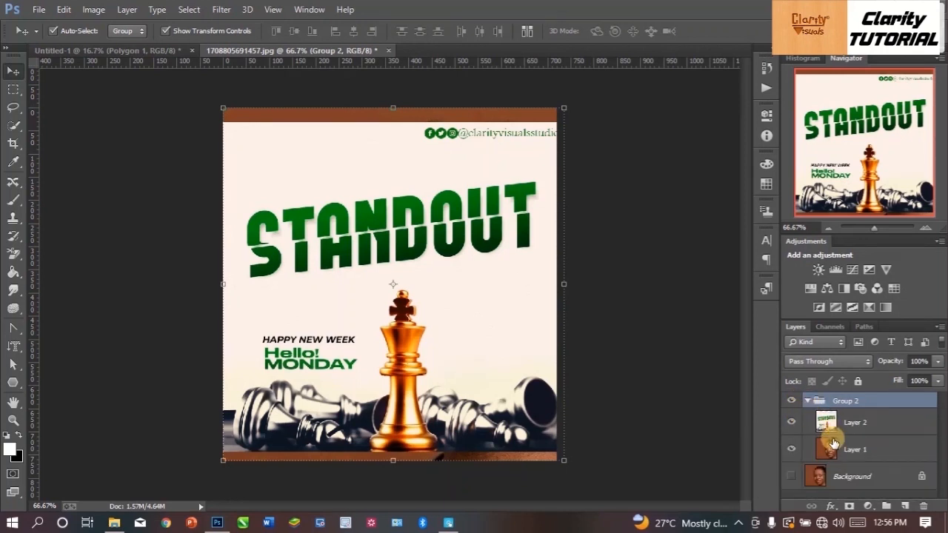
{"action": "left_click", "coordinate": [448, 523]}
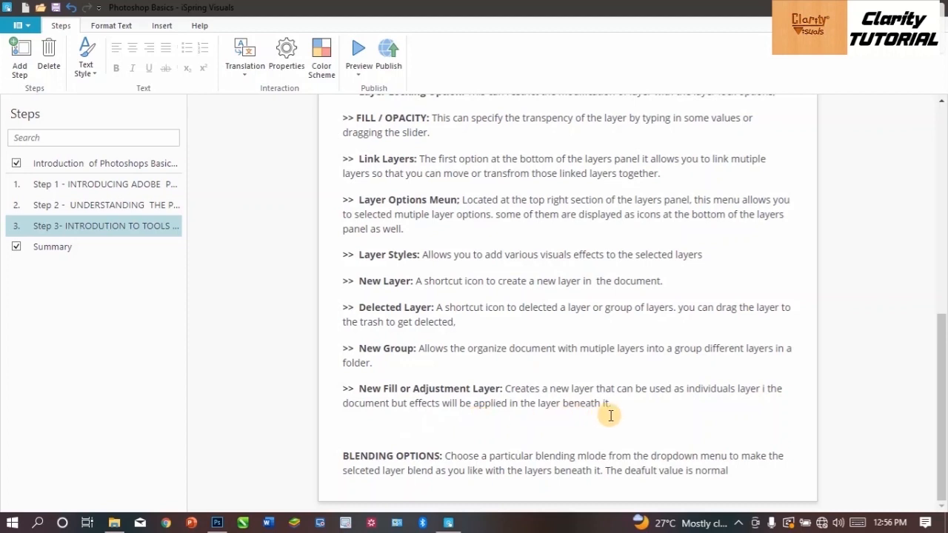
{"action": "left_click", "coordinate": [114, 523]}
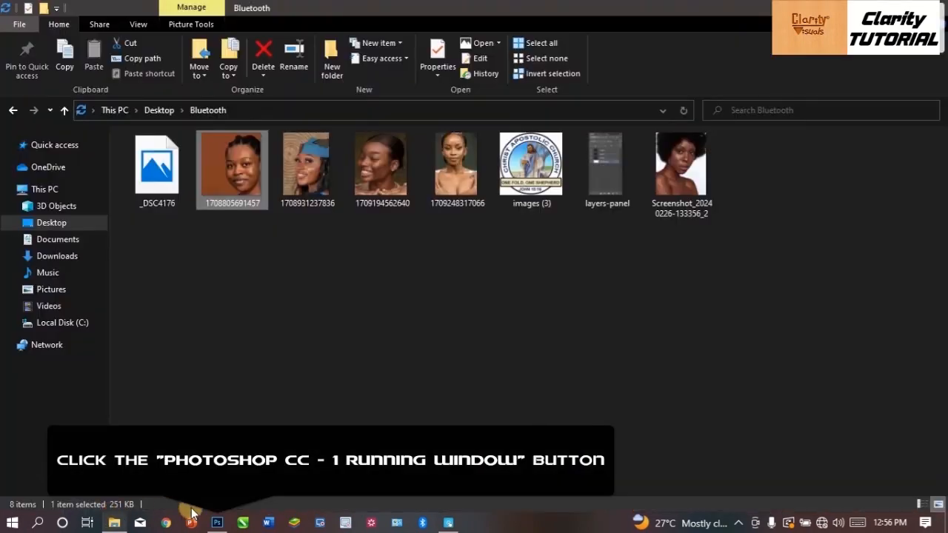
{"action": "left_click", "coordinate": [217, 523]}
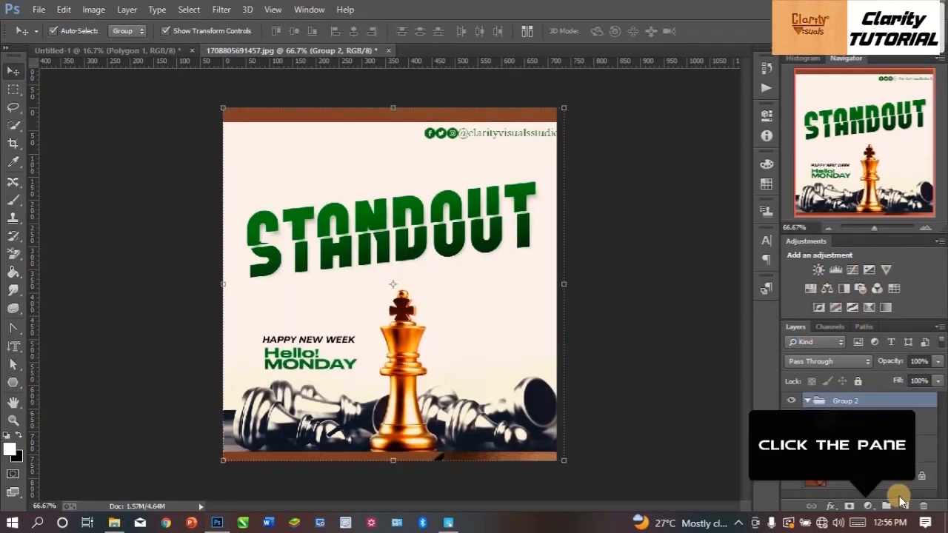
Step: Examine the available fill and adjustment layer types and compare them with the layer style effects, without applying any
{"action": "left_click", "coordinate": [869, 506]}
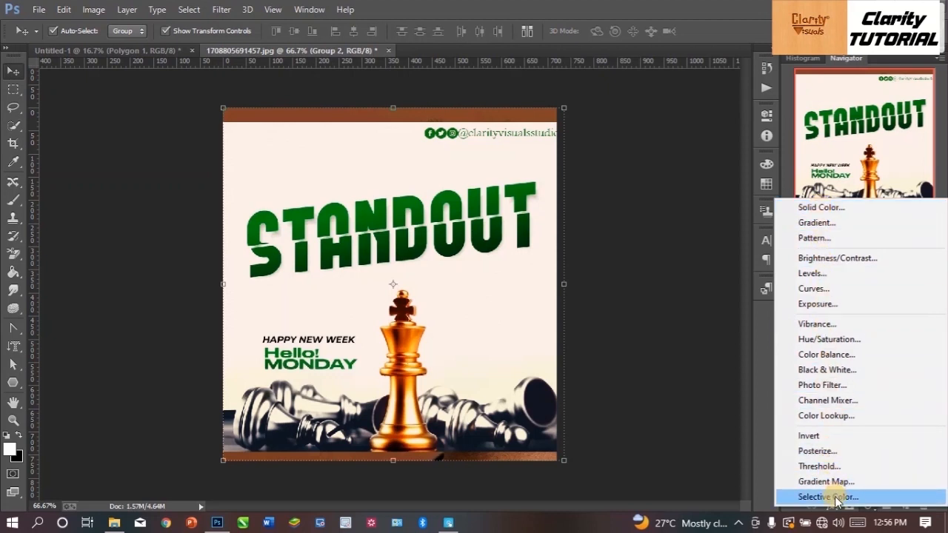
{"action": "left_click", "coordinate": [688, 372]}
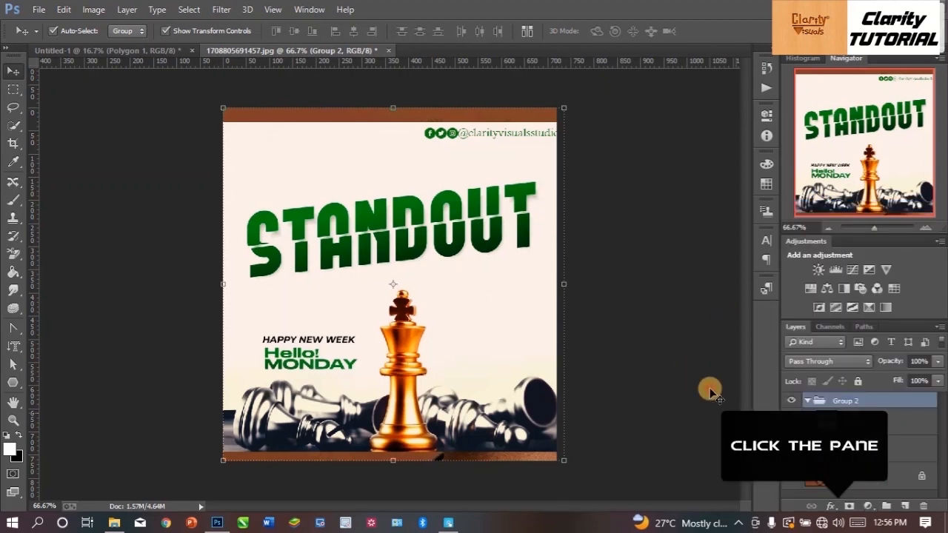
{"action": "left_click", "coordinate": [839, 509]}
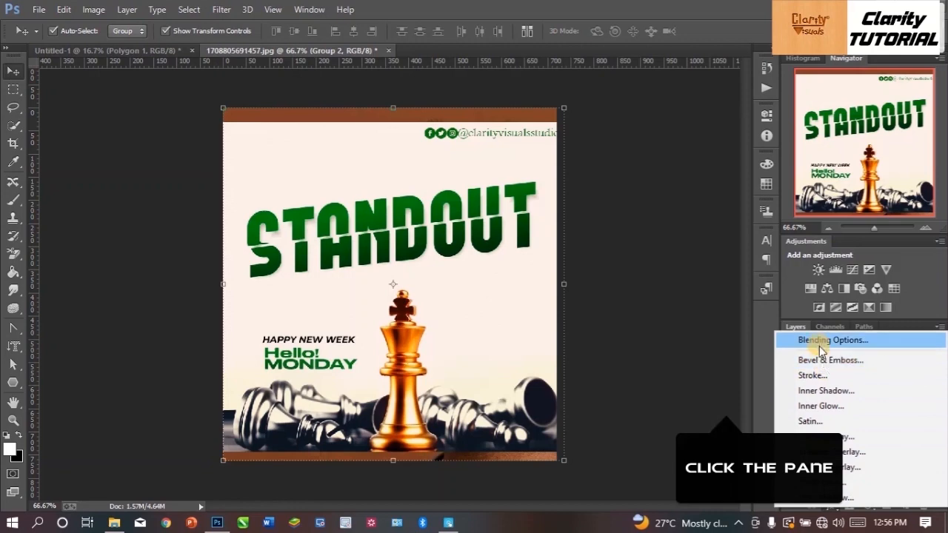
{"action": "left_click", "coordinate": [726, 410]}
{"action": "left_click", "coordinate": [875, 509]}
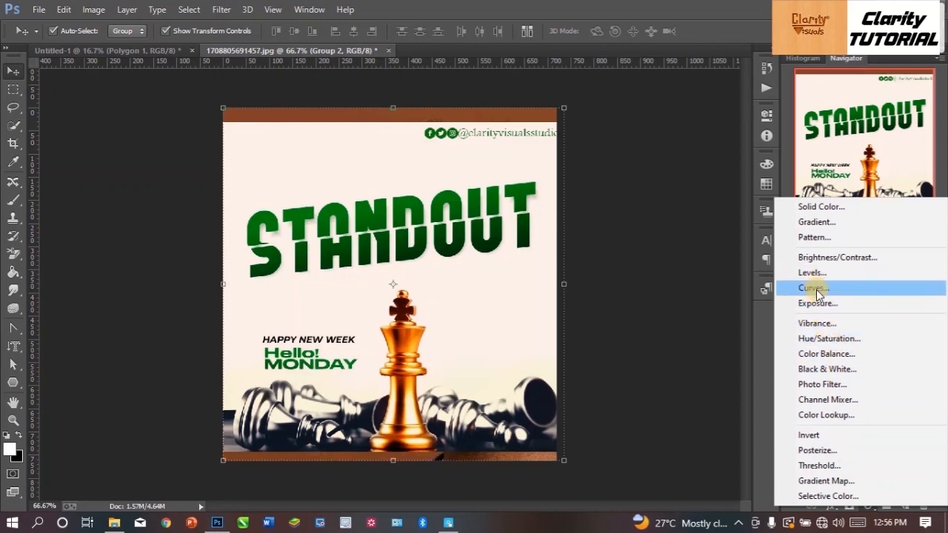
{"action": "left_click", "coordinate": [733, 328]}
{"action": "left_click", "coordinate": [830, 506]}
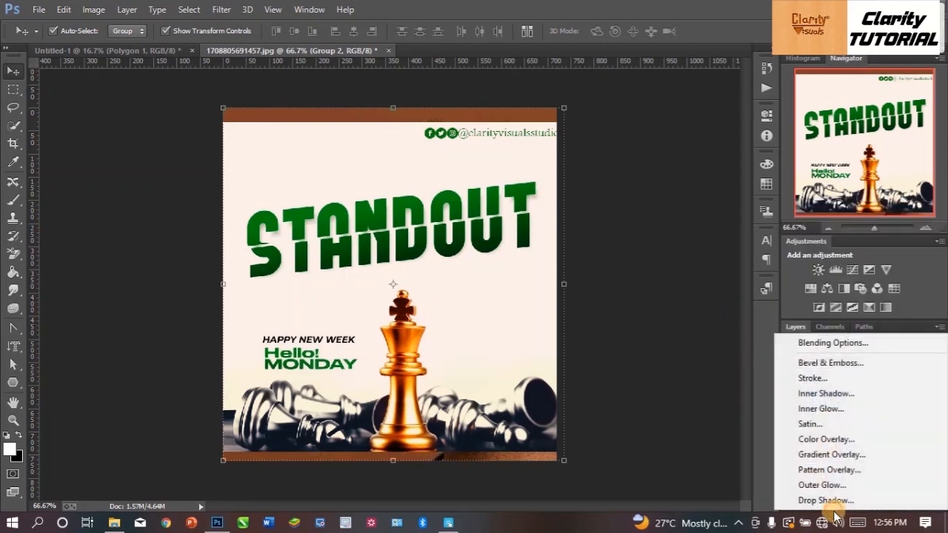
{"action": "left_click", "coordinate": [707, 402]}
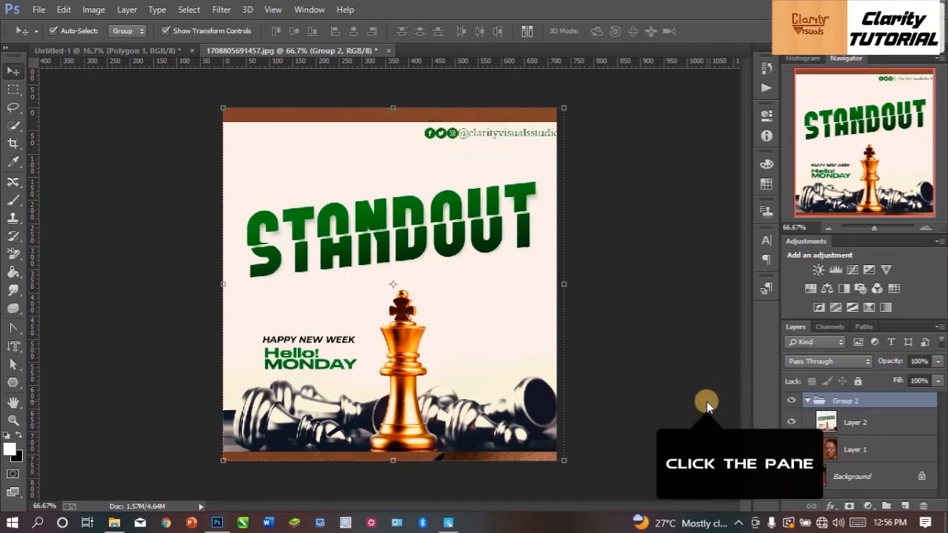
{"action": "left_click", "coordinate": [830, 506]}
{"action": "left_click", "coordinate": [831, 506]}
{"action": "left_click", "coordinate": [868, 506]}
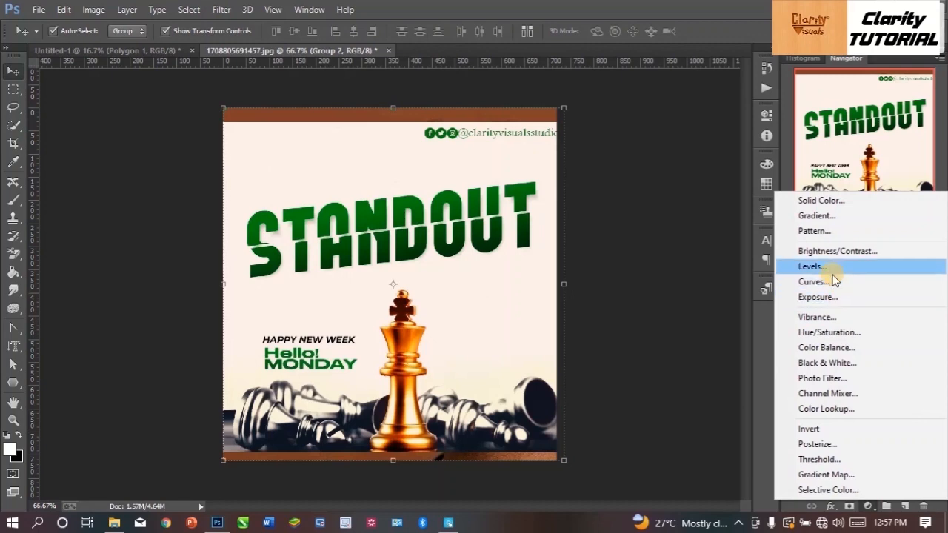
{"action": "left_click", "coordinate": [681, 315]}
Step: Read the Blending Options note in iSpring Visuals, view Photoshop's blend mode list between readings, and return to Photoshop
{"action": "left_click", "coordinate": [449, 523]}
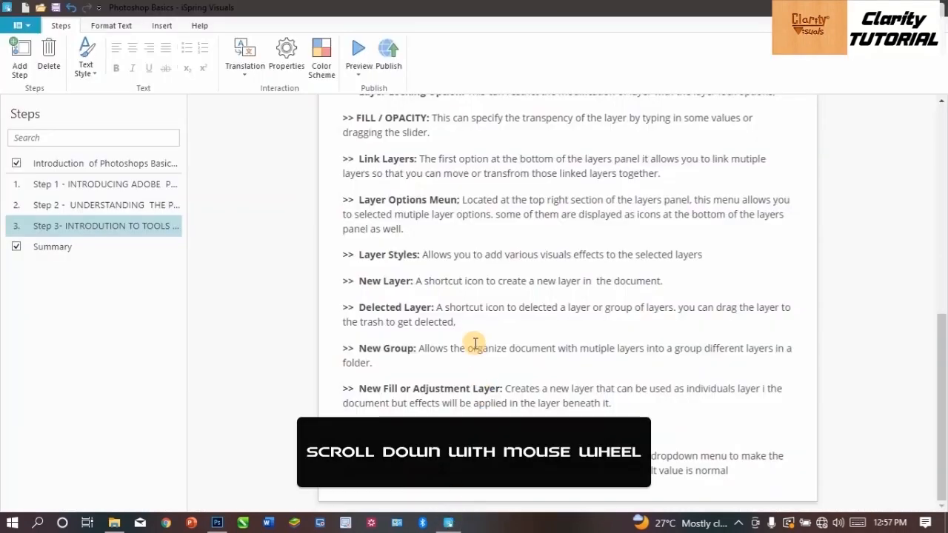
{"action": "scroll", "coordinate": [418, 385], "scroll_direction": "up", "scroll_amount": 8}
{"action": "left_click", "coordinate": [217, 523]}
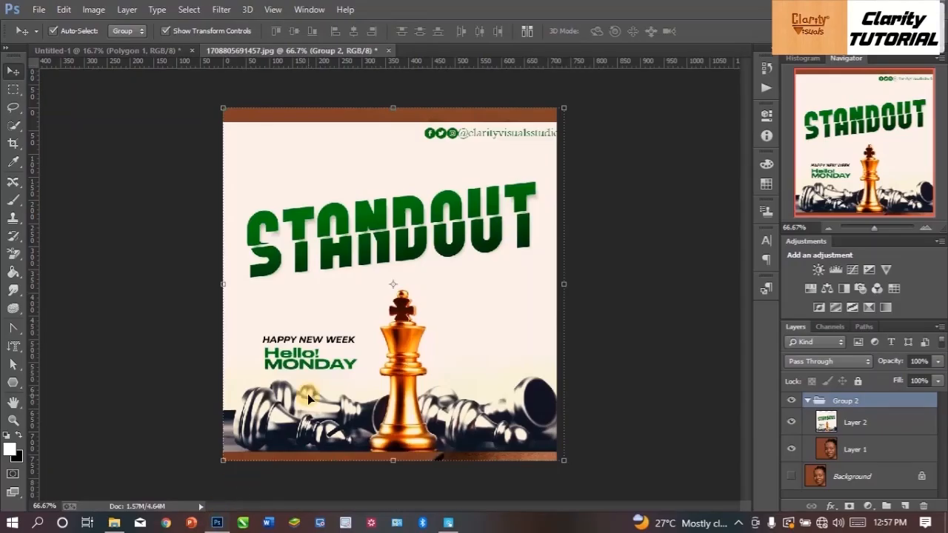
{"action": "left_click", "coordinate": [839, 360]}
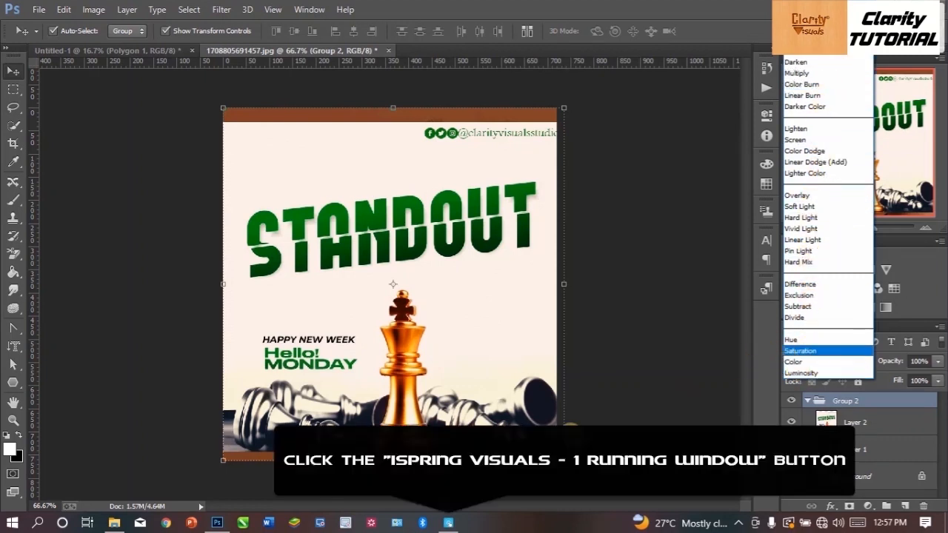
{"action": "left_click", "coordinate": [448, 523]}
{"action": "scroll", "coordinate": [493, 388], "scroll_direction": "down", "scroll_amount": 10}
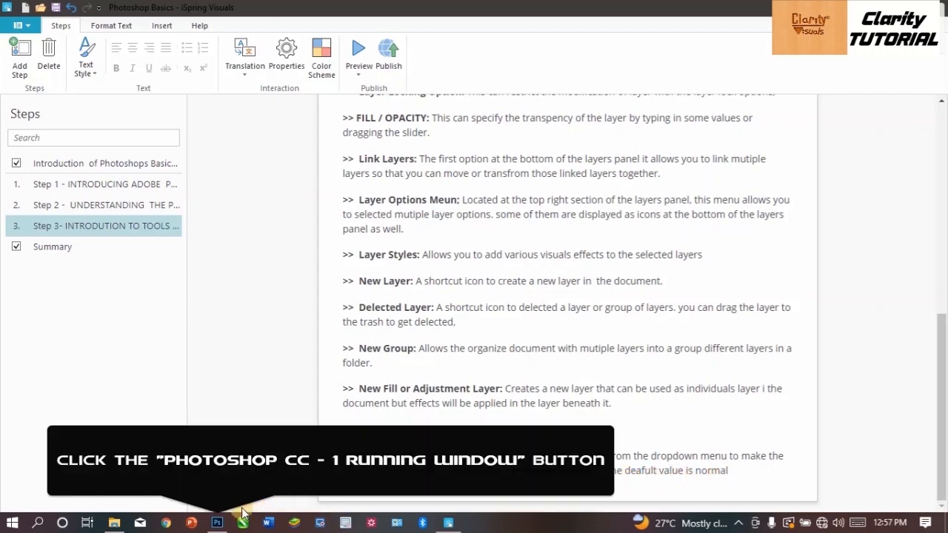
{"action": "left_click", "coordinate": [217, 522]}
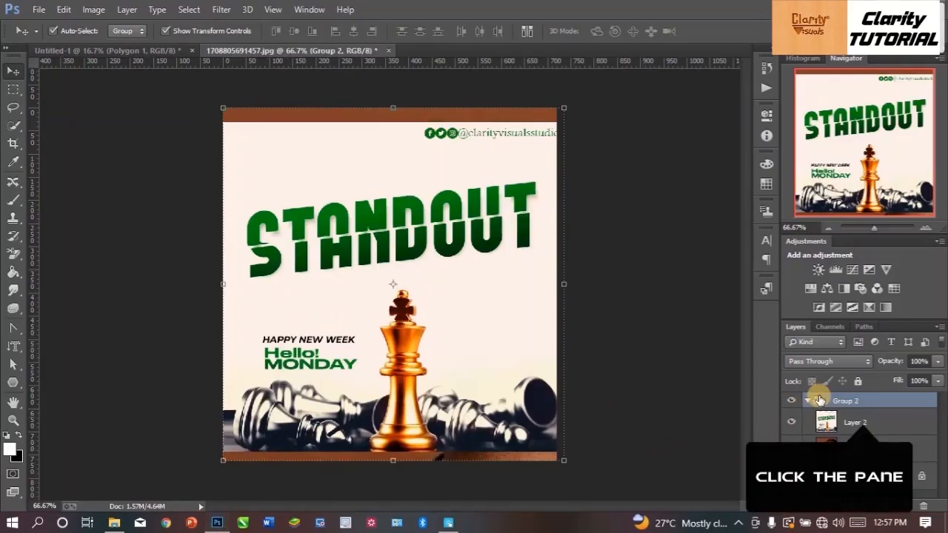
Step: Select Layer 2 inside Group 2 and set its blend mode to Soft Light
{"action": "left_click", "coordinate": [829, 420]}
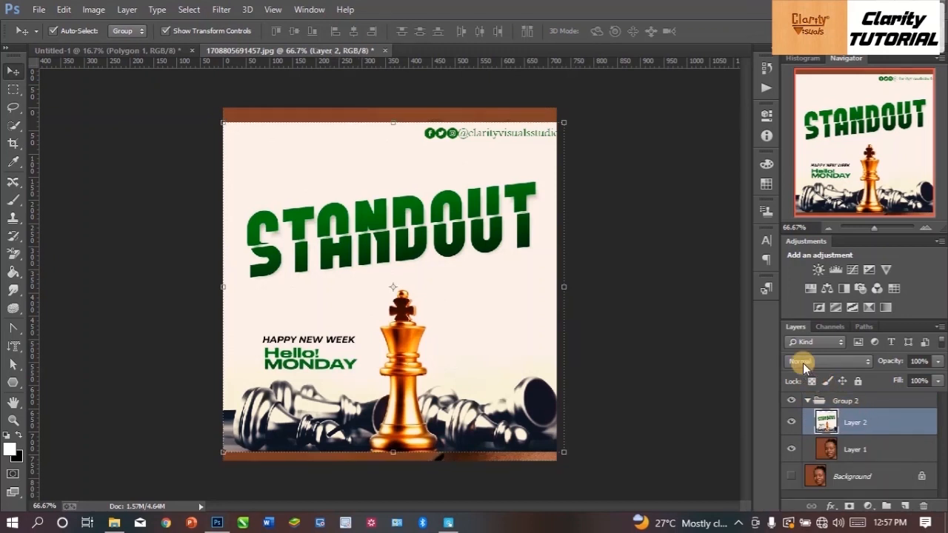
{"action": "left_click", "coordinate": [834, 401]}
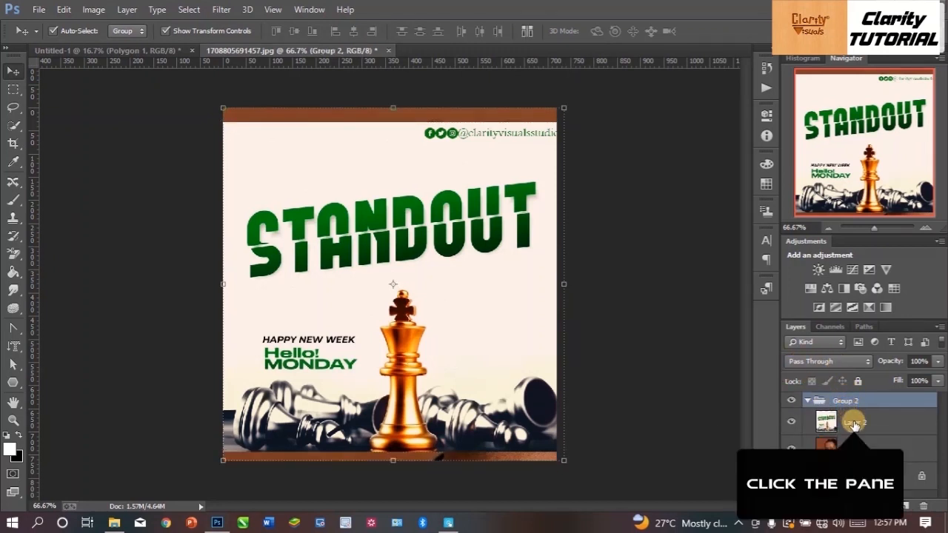
{"action": "left_click", "coordinate": [854, 425]}
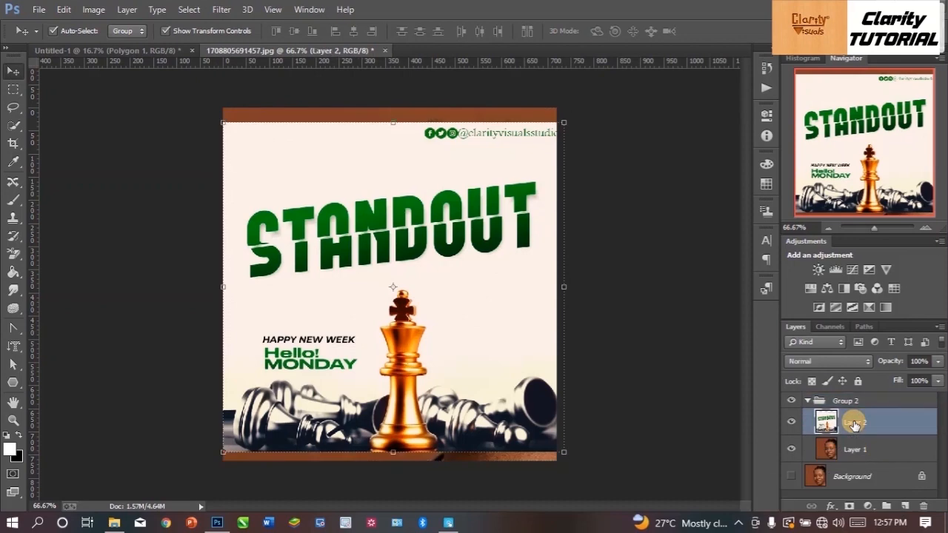
{"action": "left_click", "coordinate": [805, 361]}
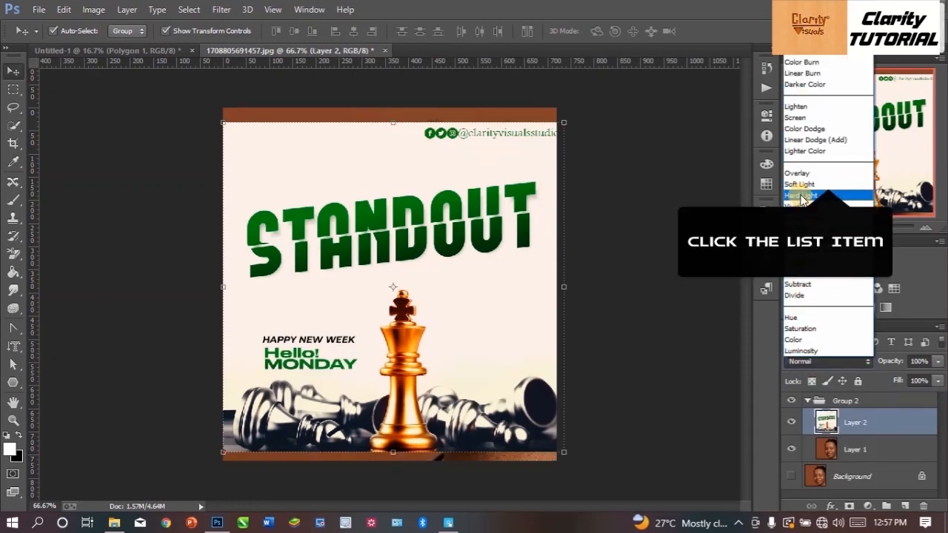
{"action": "left_click", "coordinate": [800, 184]}
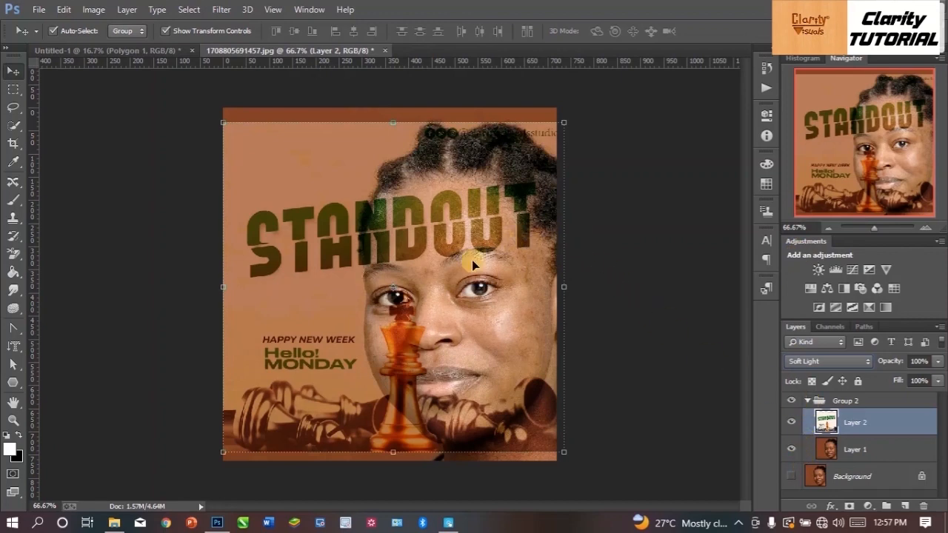
Step: Try the Divide, Vivid Light and Multiply blend modes in turn on Layer 2
{"action": "left_click", "coordinate": [841, 363]}
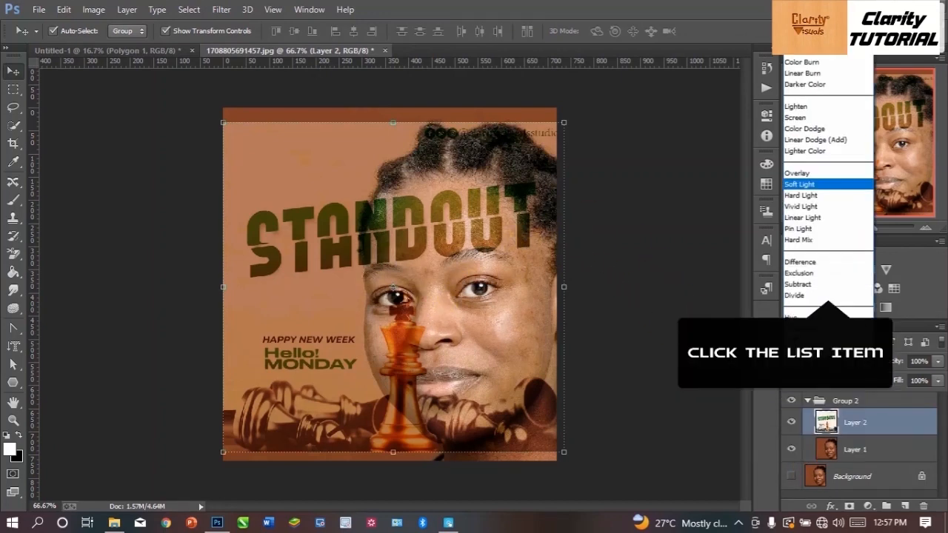
{"action": "left_click", "coordinate": [811, 304]}
{"action": "left_click", "coordinate": [822, 362]}
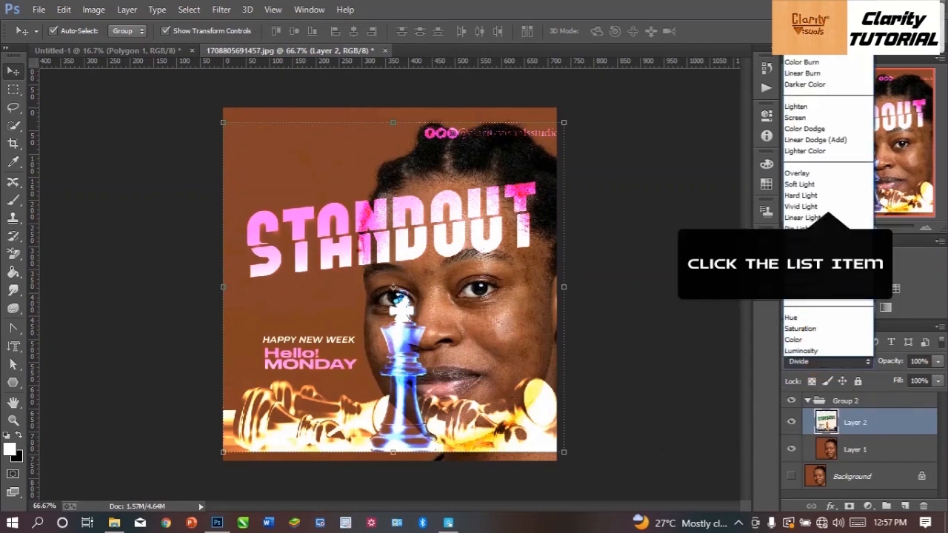
{"action": "left_click", "coordinate": [808, 207]}
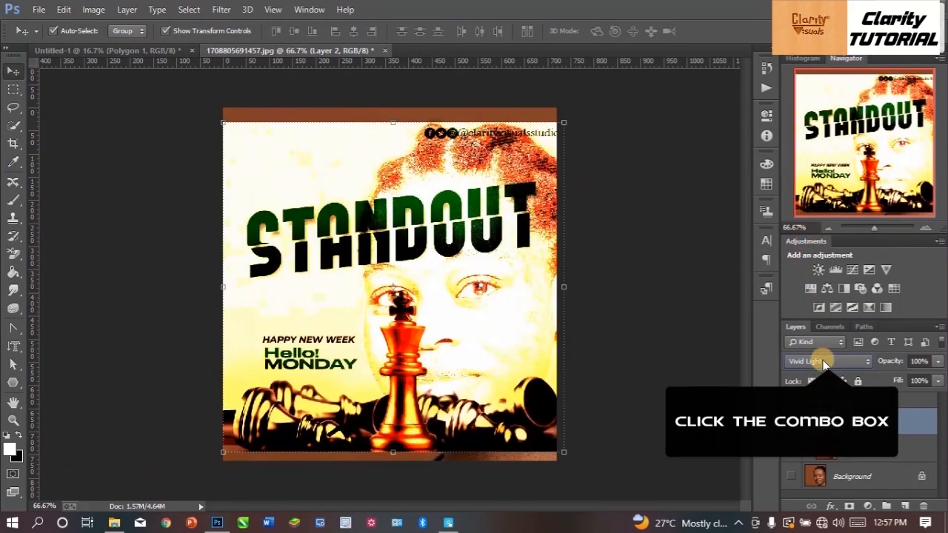
{"action": "left_click", "coordinate": [825, 363]}
{"action": "left_click", "coordinate": [800, 67]}
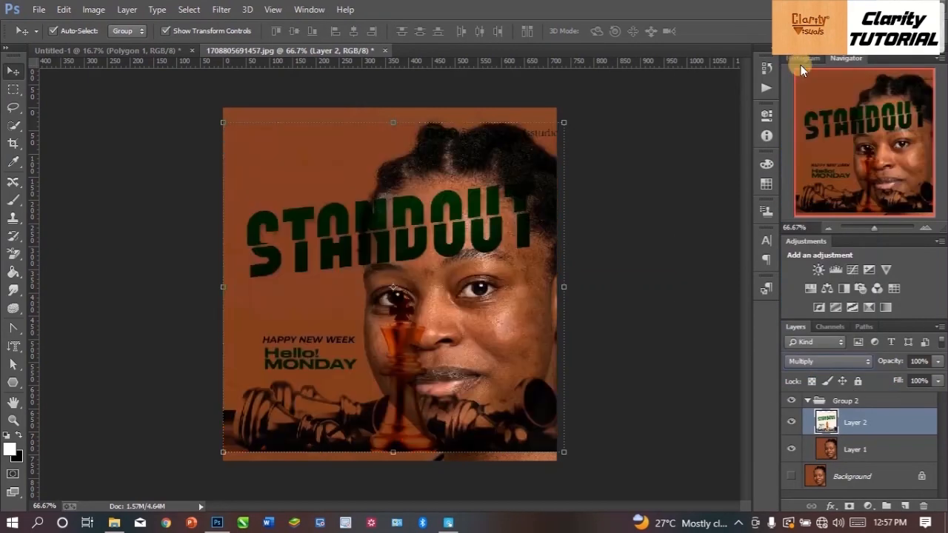
{"action": "left_click", "coordinate": [811, 366]}
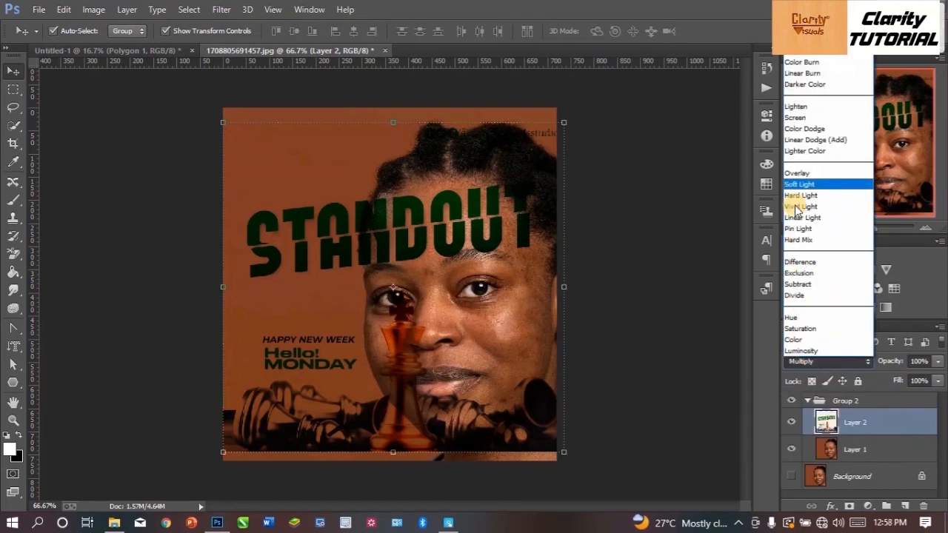
{"action": "left_click", "coordinate": [430, 388]}
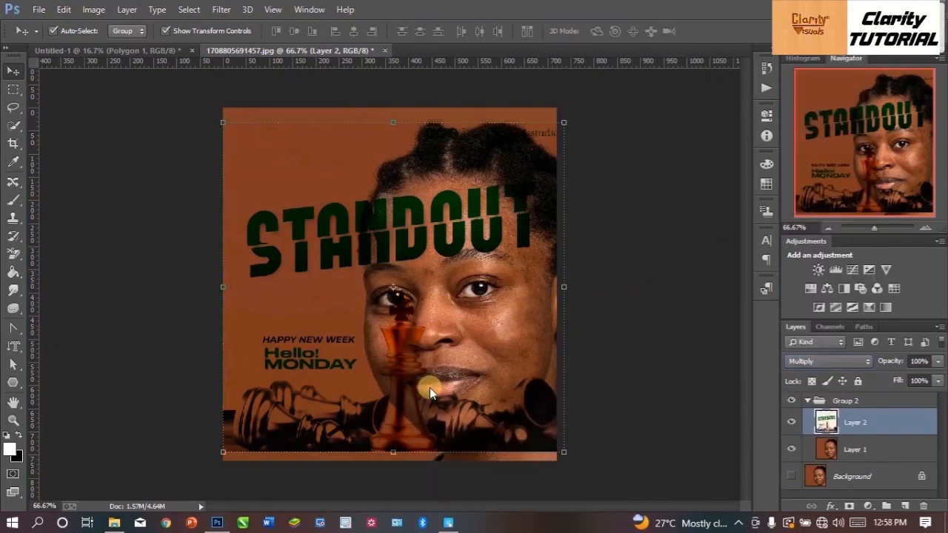
Step: Scale Layer 2 up from its centre to about 110% width and 109% height so it covers the whole canvas
{"action": "left_click", "coordinate": [565, 121]}
{"action": "mouse_move", "coordinate": [576, 112]}
{"action": "left_mouse_down"}
{"action": "mouse_move", "coordinate": [585, 99]}
{"action": "mouse_move", "coordinate": [585, 112]}
{"action": "left_mouse_up"}
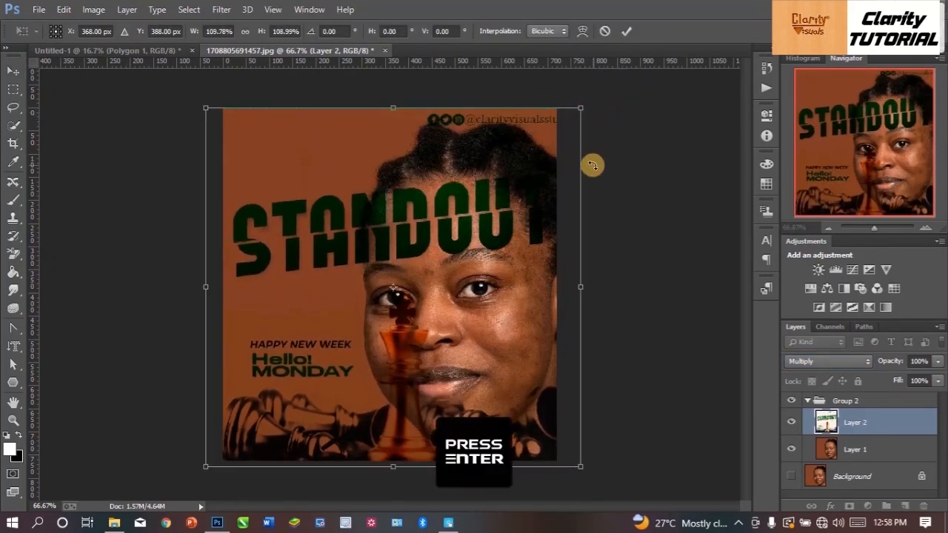
{"action": "key", "text": "Return"}
Step: Try the Color Burn and Soft Light blend modes on the enlarged Layer 2
{"action": "left_click", "coordinate": [836, 362]}
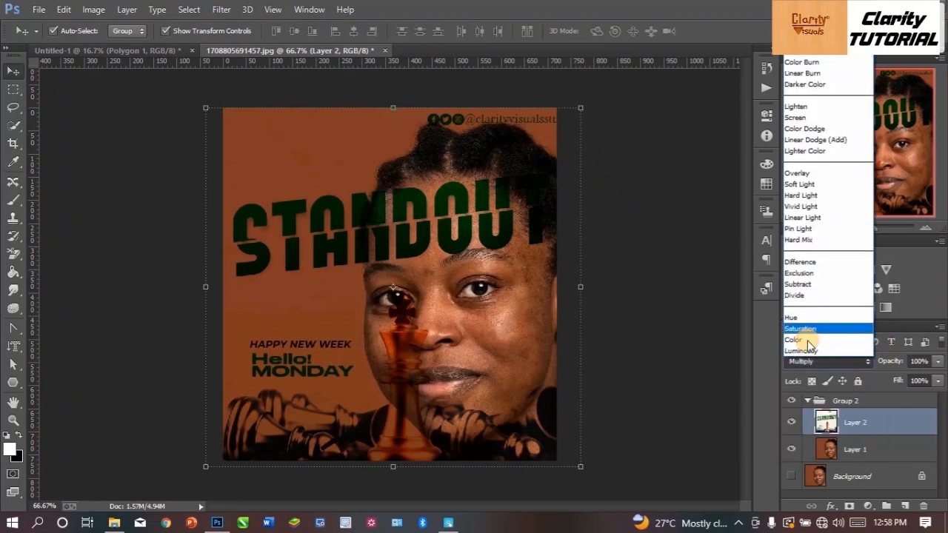
{"action": "left_click", "coordinate": [794, 63]}
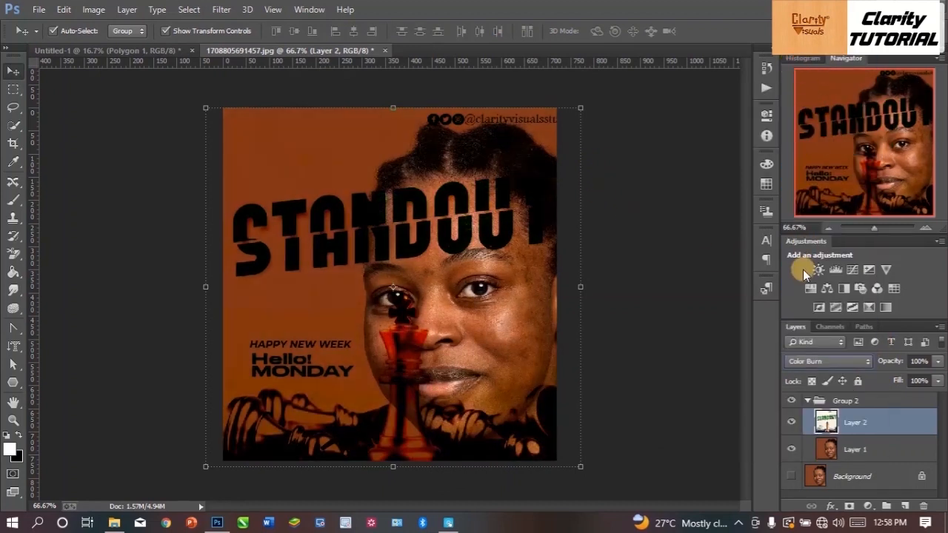
{"action": "left_click", "coordinate": [813, 360]}
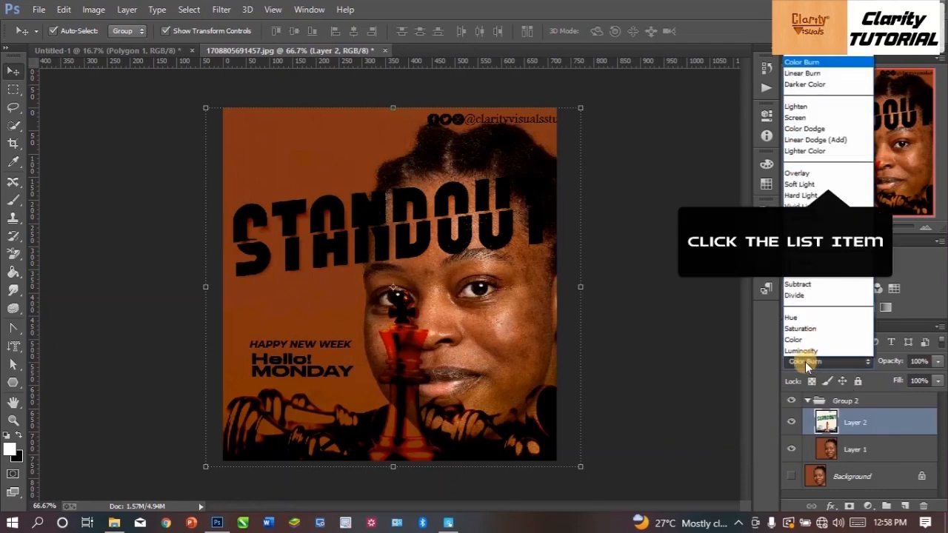
{"action": "left_click", "coordinate": [800, 184]}
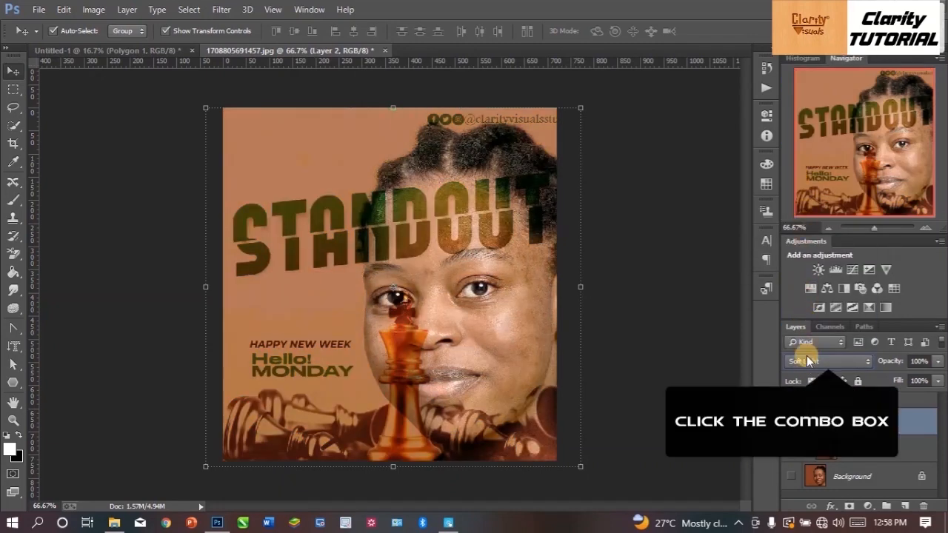
{"action": "left_click", "coordinate": [807, 361]}
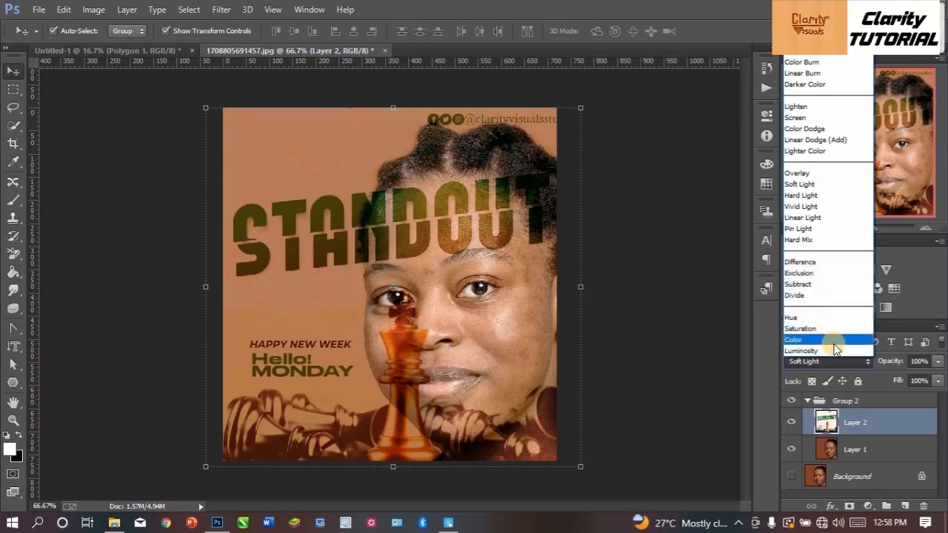
{"action": "left_click", "coordinate": [749, 363]}
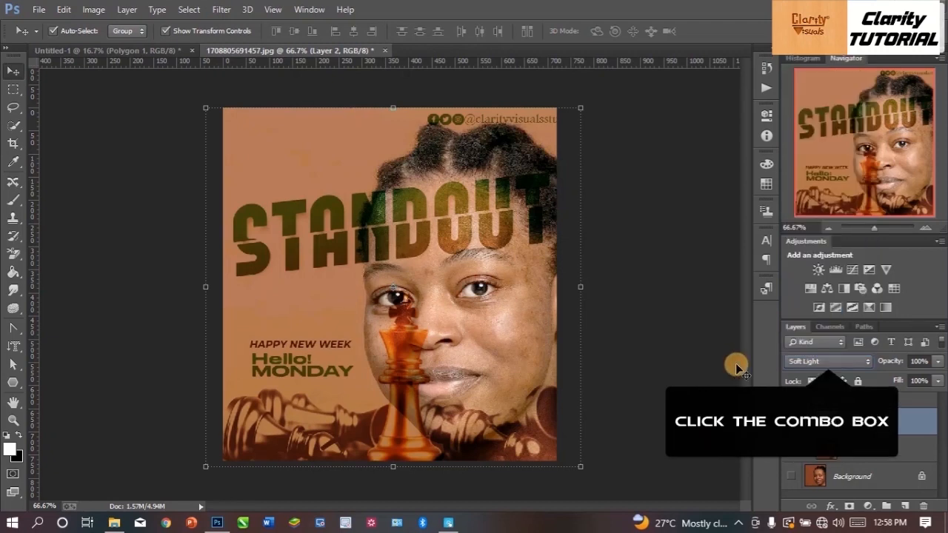
Step: Preview Layer 2 with Vivid Light and settle on the Dissolve blend mode
{"action": "left_click", "coordinate": [813, 362]}
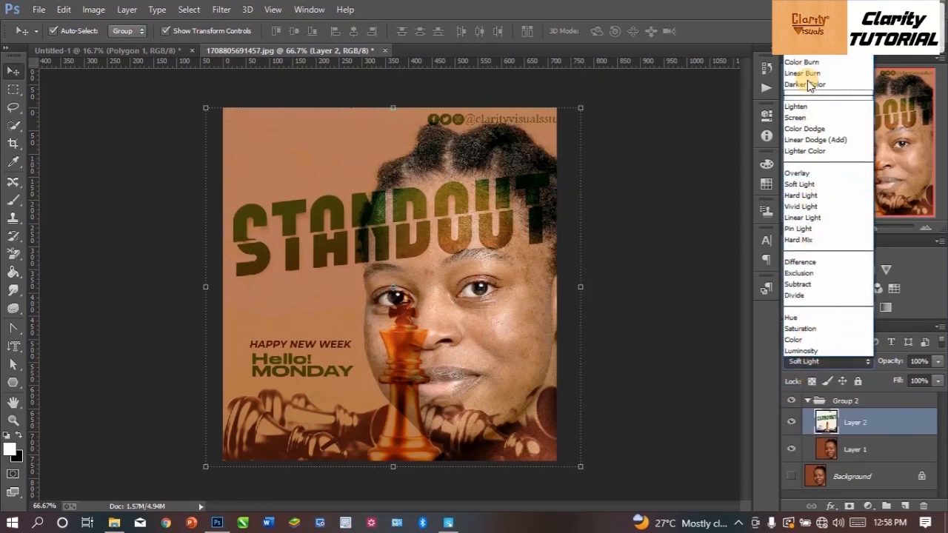
{"action": "left_click", "coordinate": [801, 206]}
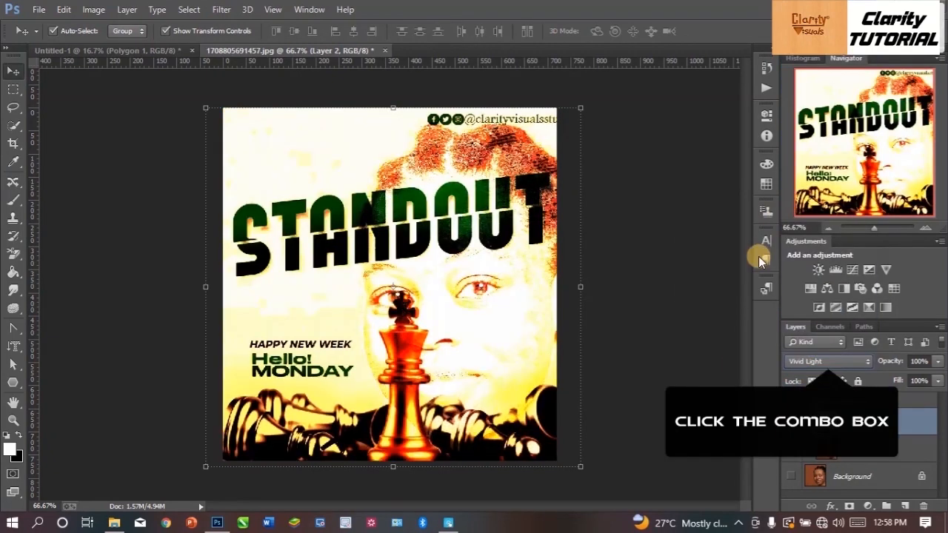
{"action": "left_click", "coordinate": [814, 362]}
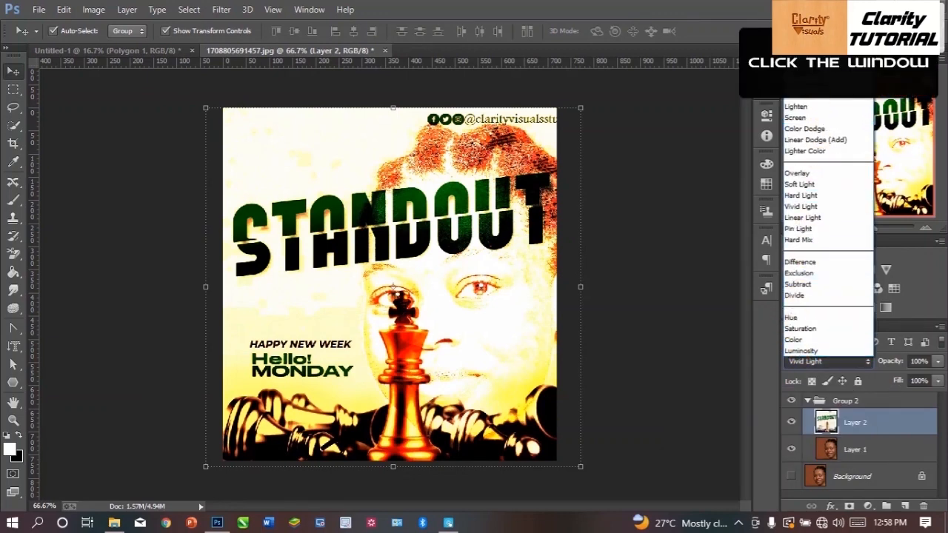
{"action": "left_click", "coordinate": [800, 18]}
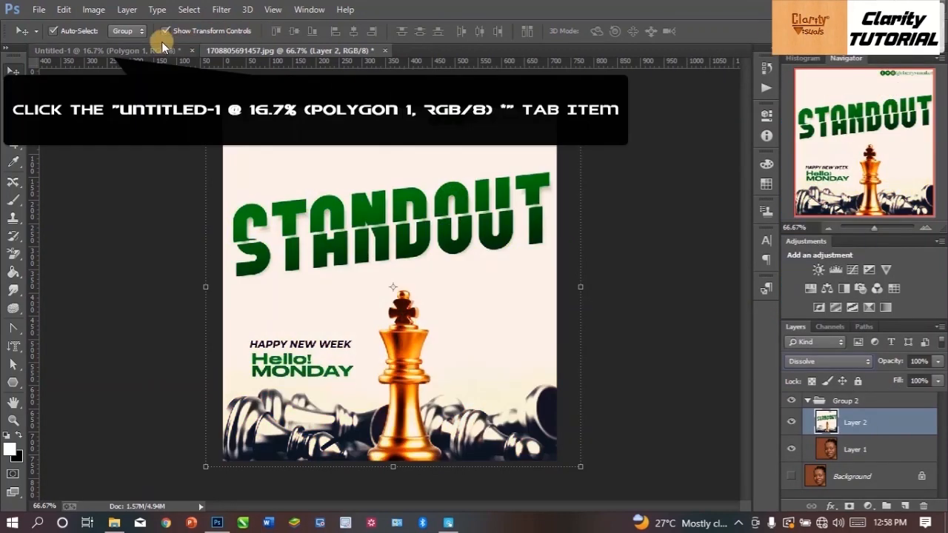
Step: Switch to the Untitled-1 document and delete its Polygon 1 layer
{"action": "left_click", "coordinate": [160, 49]}
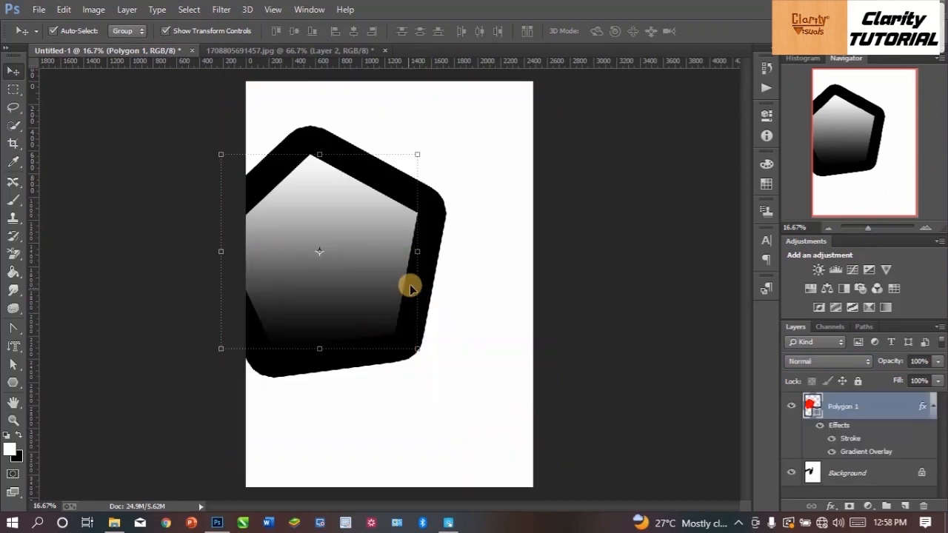
{"action": "key", "text": "Delete"}
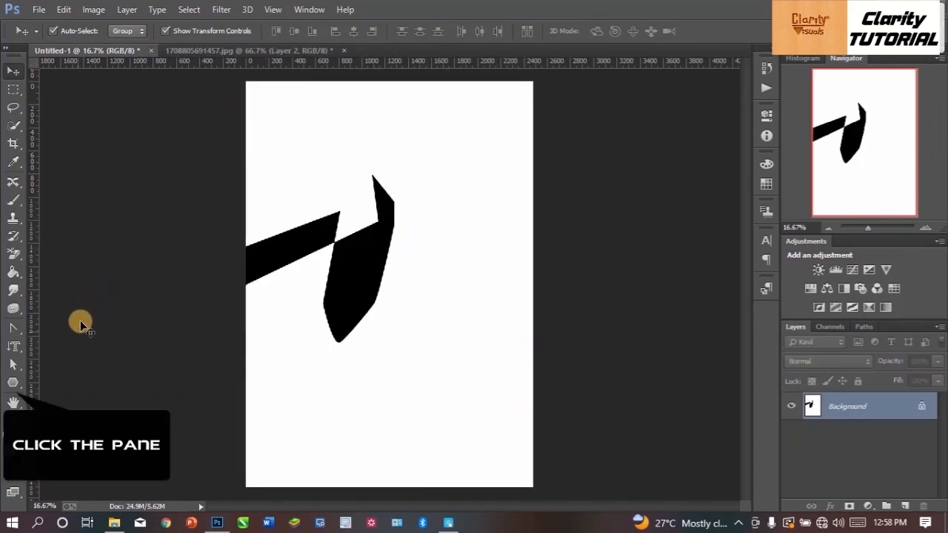
Step: Draw a five-sided polygon about 1386 by 1369 px near the page's upper edge and fill it with blue
{"action": "left_click", "coordinate": [13, 383]}
{"action": "left_click_drag", "start_coordinate": [323, 137], "coordinate": [380, 194]}
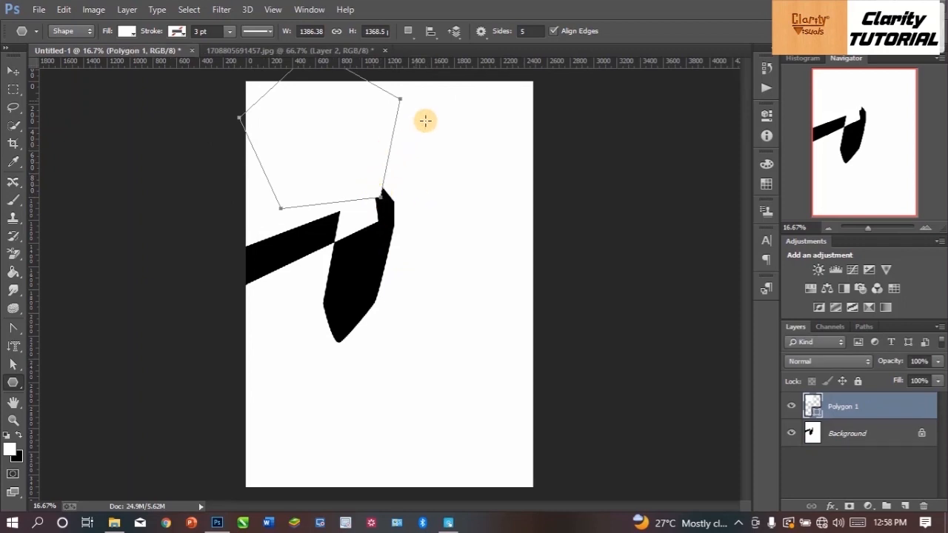
{"action": "left_click", "coordinate": [138, 103]}
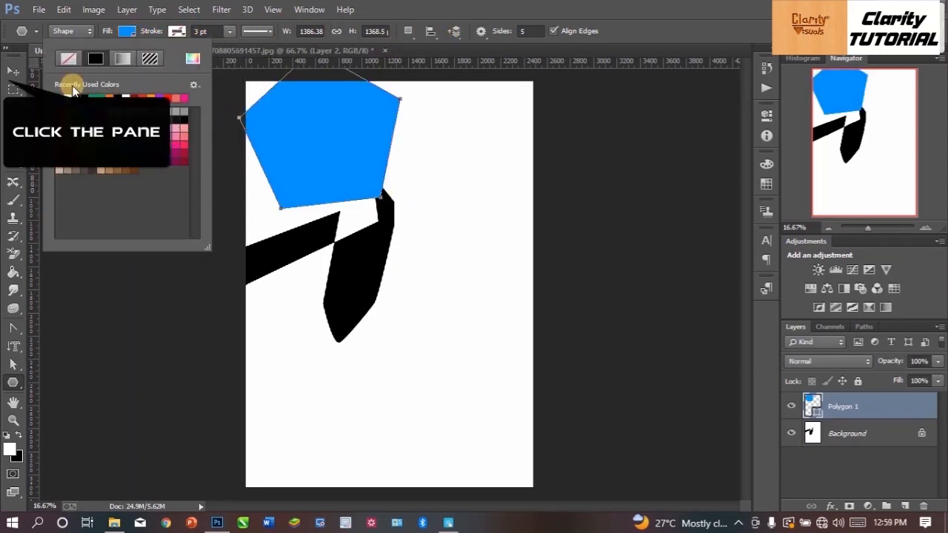
Step: Move the blue pentagon fully onto the page and place a duplicate of it below and to its right
{"action": "left_click", "coordinate": [12, 71]}
{"action": "left_click_drag", "start_coordinate": [277, 106], "coordinate": [430, 299]}
Step: Change the duplicate pentagon's fill to red and move it so it partly overlaps the blue one
{"action": "double_click", "coordinate": [813, 406]}
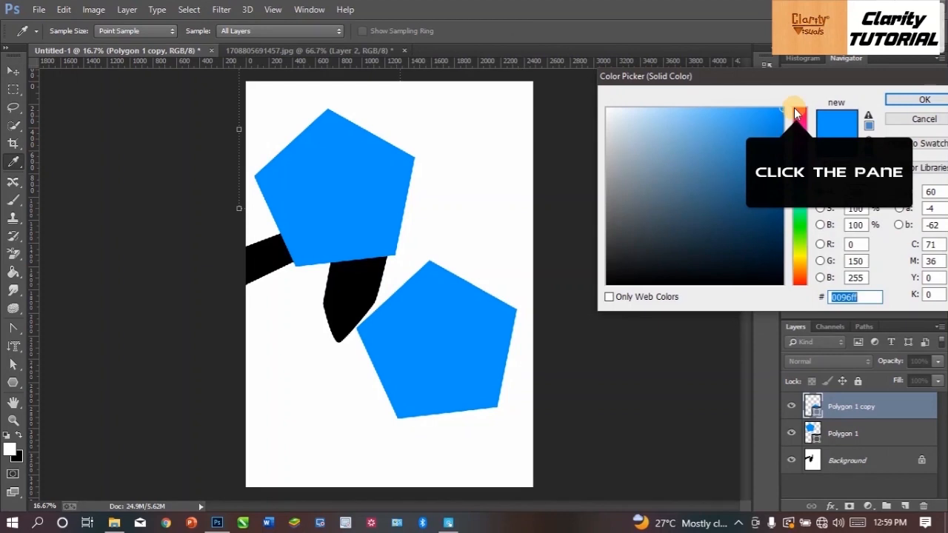
{"action": "left_click", "coordinate": [799, 109]}
{"action": "left_click", "coordinate": [891, 101]}
{"action": "key", "text": "v"}
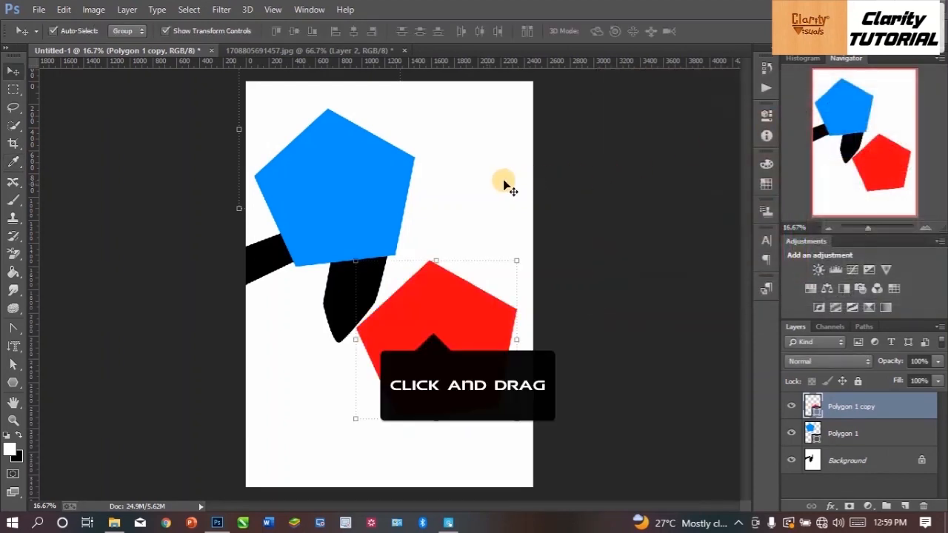
{"action": "left_click_drag", "start_coordinate": [434, 290], "coordinate": [397, 230]}
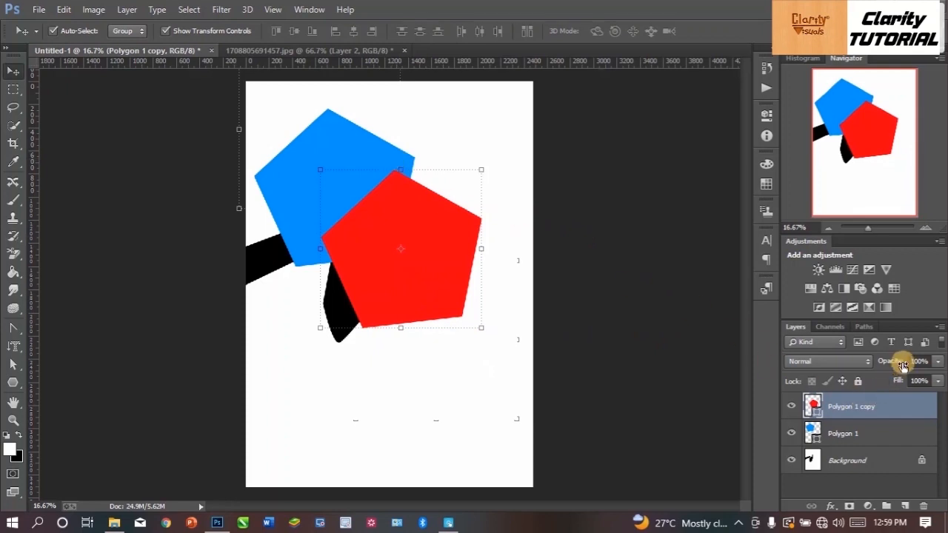
Step: Lower the red pentagon layer's opacity and return it to 100%
{"action": "left_click_drag", "start_coordinate": [938, 381], "coordinate": [898, 383]}
{"action": "left_click", "coordinate": [938, 362]}
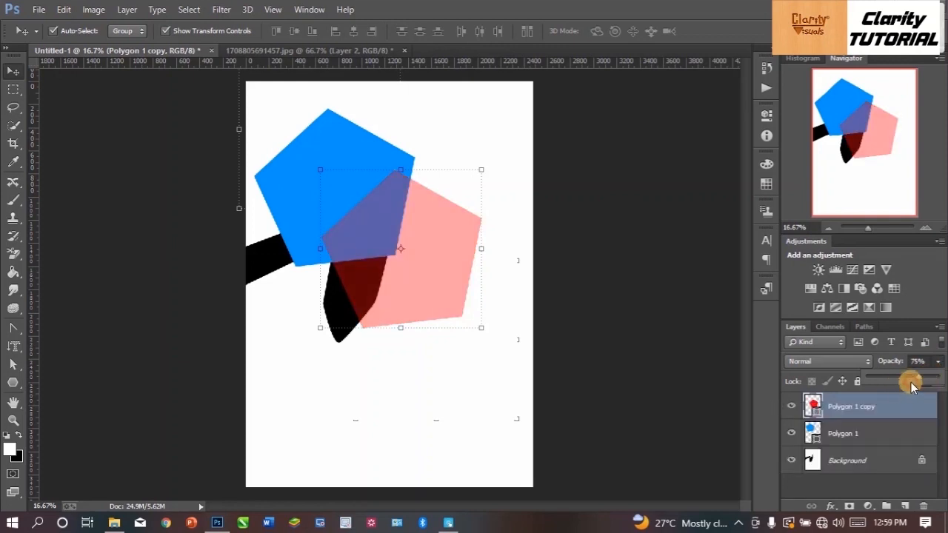
{"action": "left_click_drag", "start_coordinate": [892, 386], "coordinate": [935, 380]}
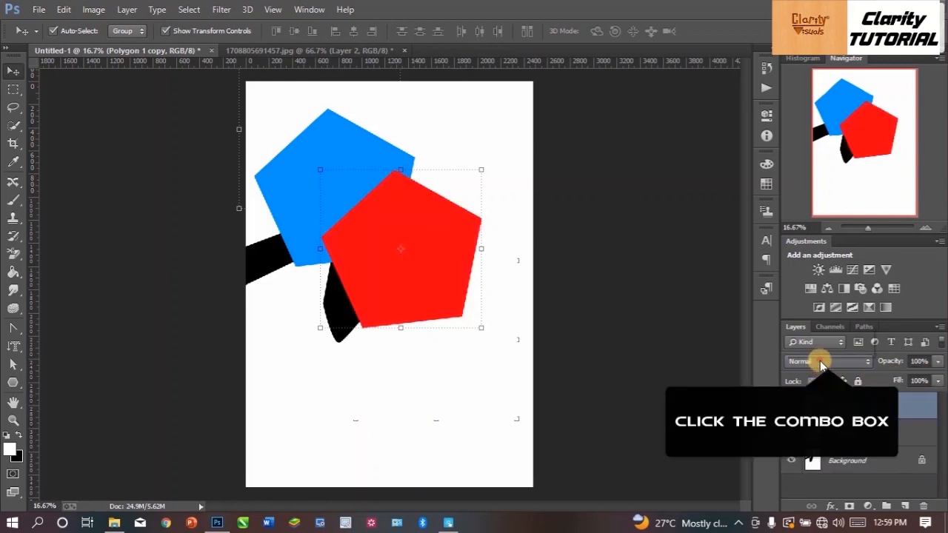
Step: Try the Exclusion, Vivid Light and Overlay blend modes in turn on the red pentagon
{"action": "left_click", "coordinate": [821, 361]}
{"action": "left_click", "coordinate": [813, 274]}
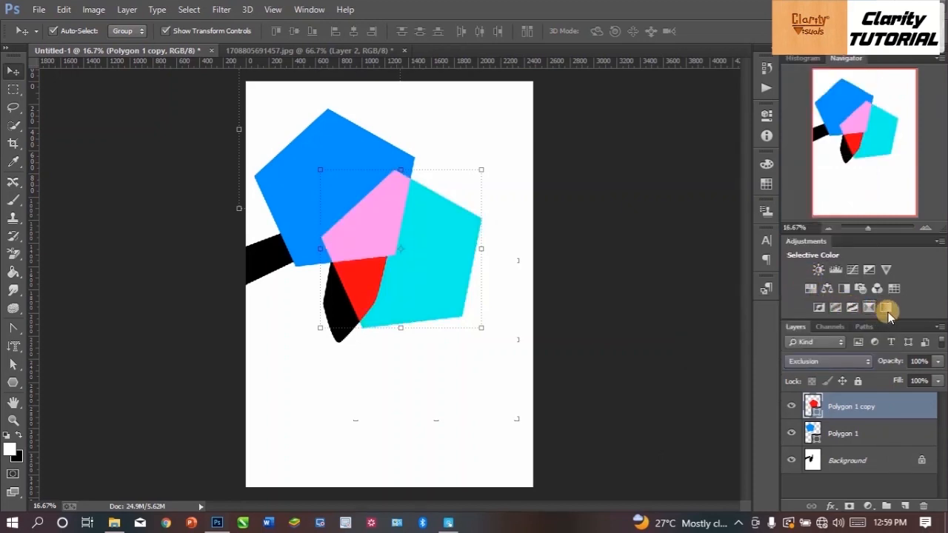
{"action": "left_click", "coordinate": [807, 361]}
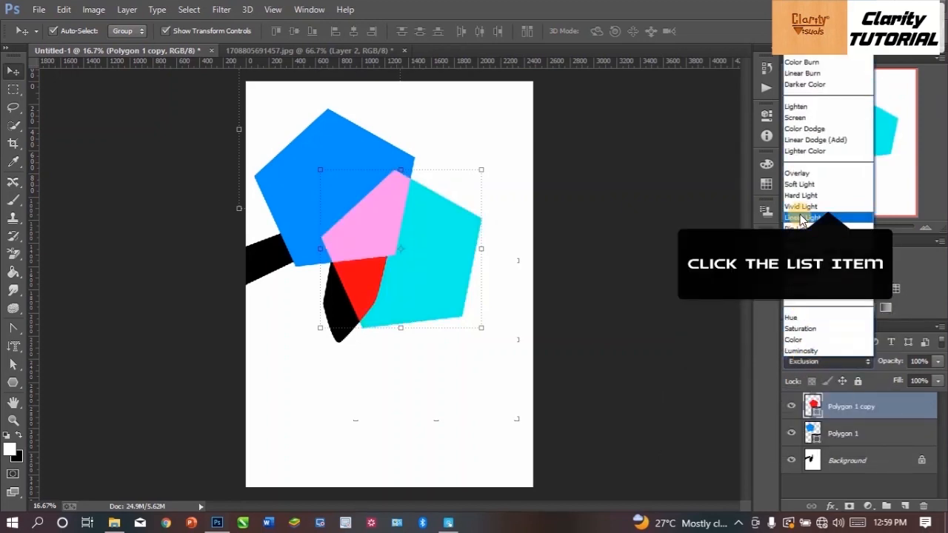
{"action": "left_click", "coordinate": [800, 204]}
{"action": "left_click", "coordinate": [806, 361]}
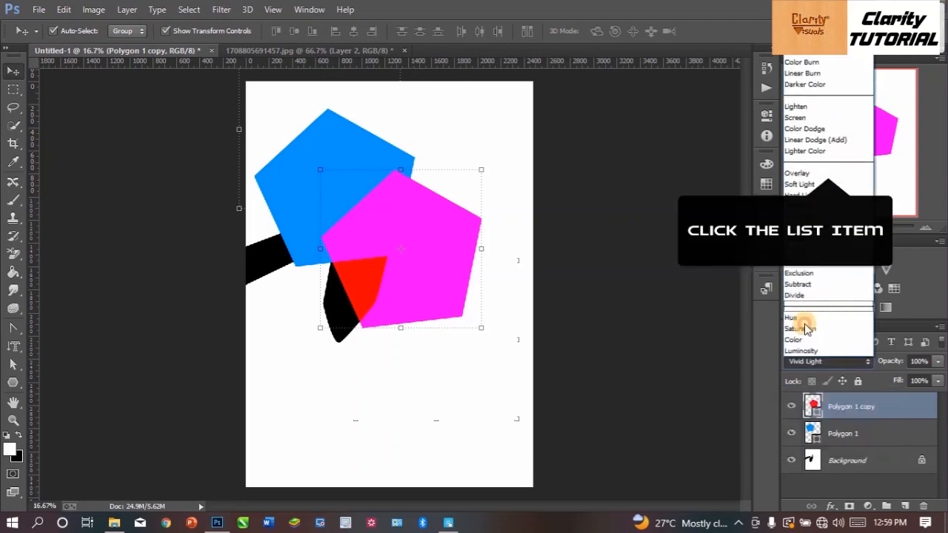
{"action": "left_click", "coordinate": [800, 176]}
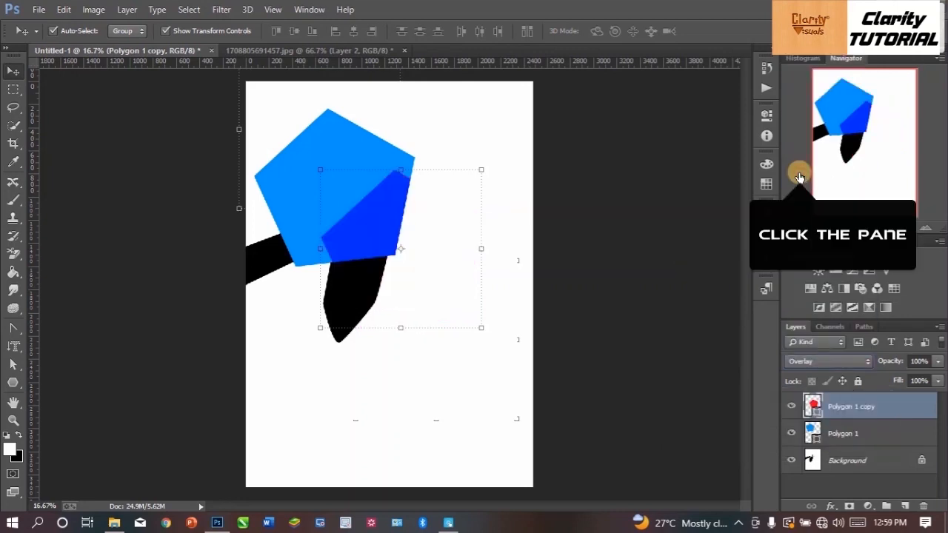
Step: Apply the Multiply blend mode to the red pentagon, deselect it, and reselect its layer to restore the Normal mode
{"action": "left_click", "coordinate": [805, 362]}
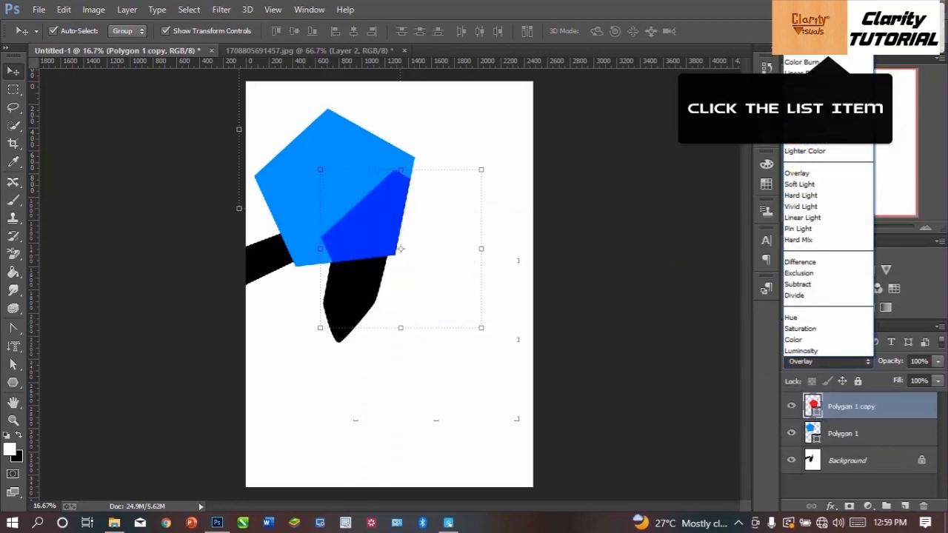
{"action": "left_click", "coordinate": [807, 62]}
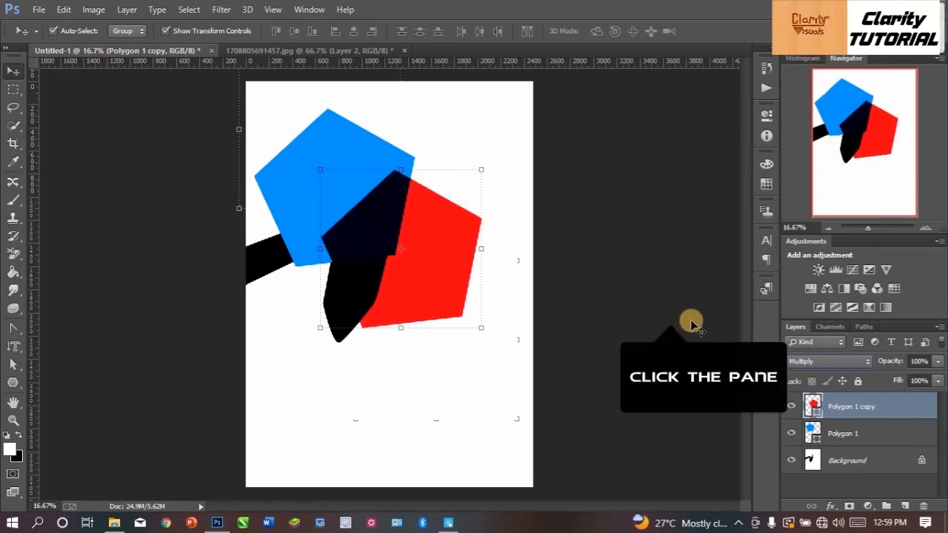
{"action": "left_click", "coordinate": [670, 316]}
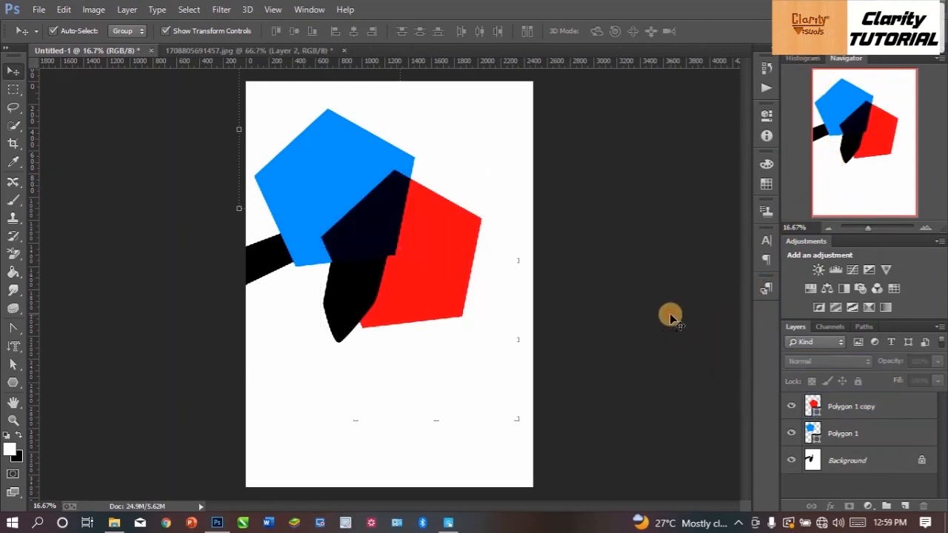
{"action": "left_click", "coordinate": [844, 406]}
{"action": "left_click", "coordinate": [814, 361]}
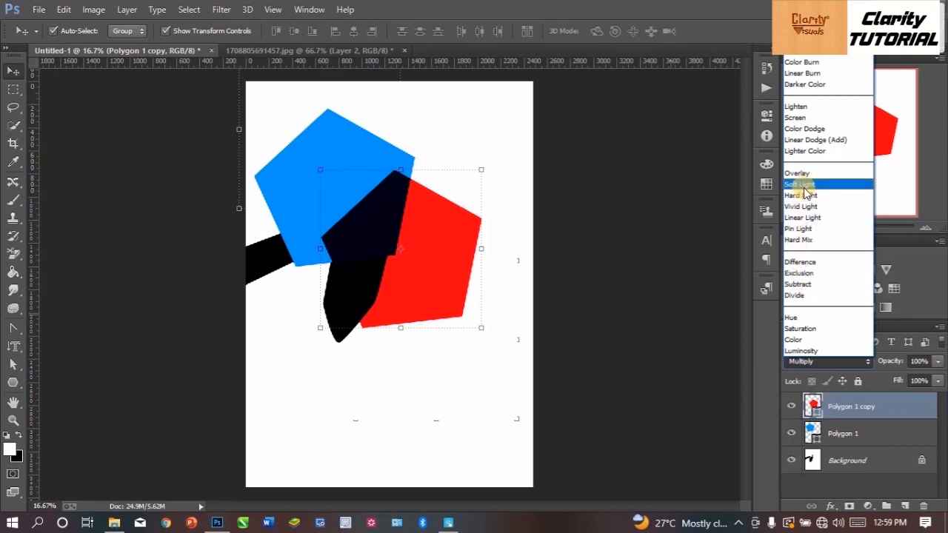
{"action": "left_click", "coordinate": [802, 7]}
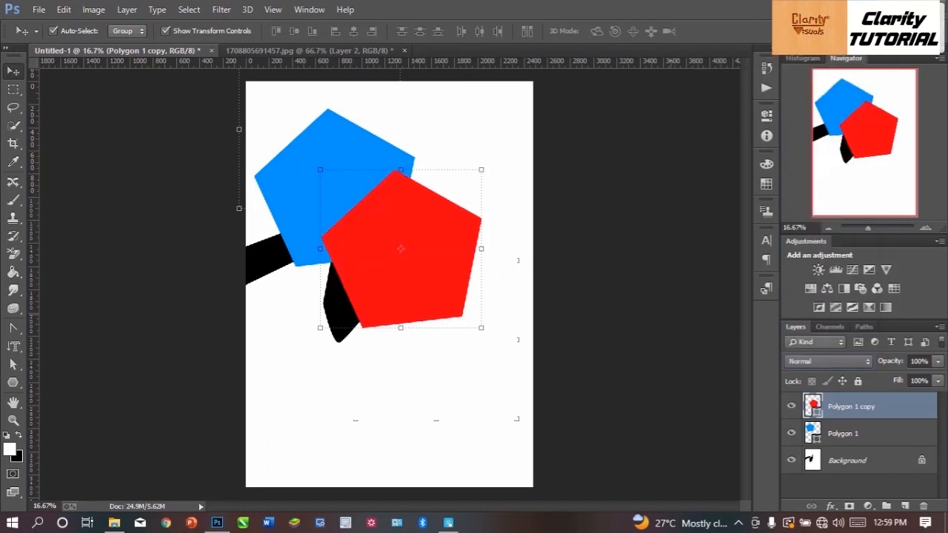
Step: Move the red pentagon down the canvas so it sits clear of the blue one, and deselect it
{"action": "left_click_drag", "start_coordinate": [469, 276], "coordinate": [487, 355]}
{"action": "left_click", "coordinate": [644, 373]}
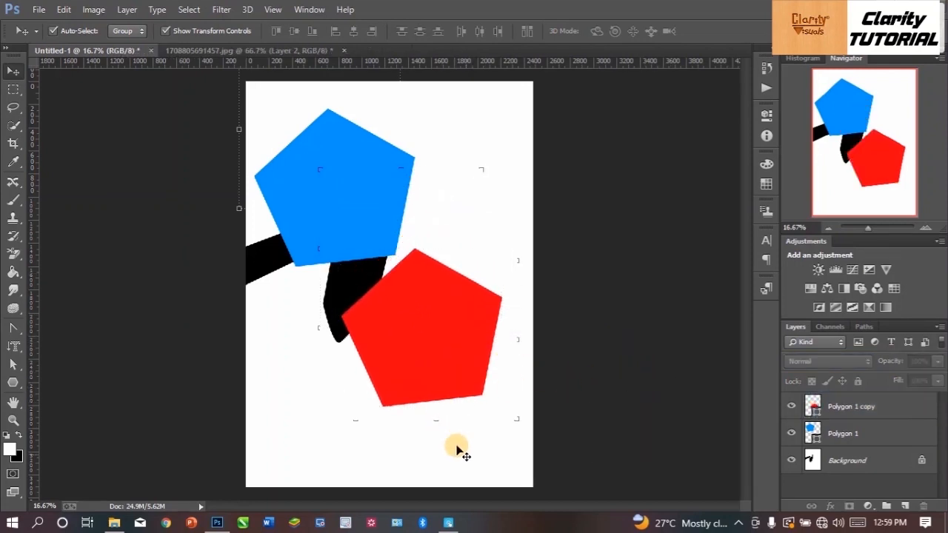
Step: Switch to the iSpring notes and read the Summary page through to its step 3 headings, with a brief return to Photoshop
{"action": "left_click", "coordinate": [448, 523]}
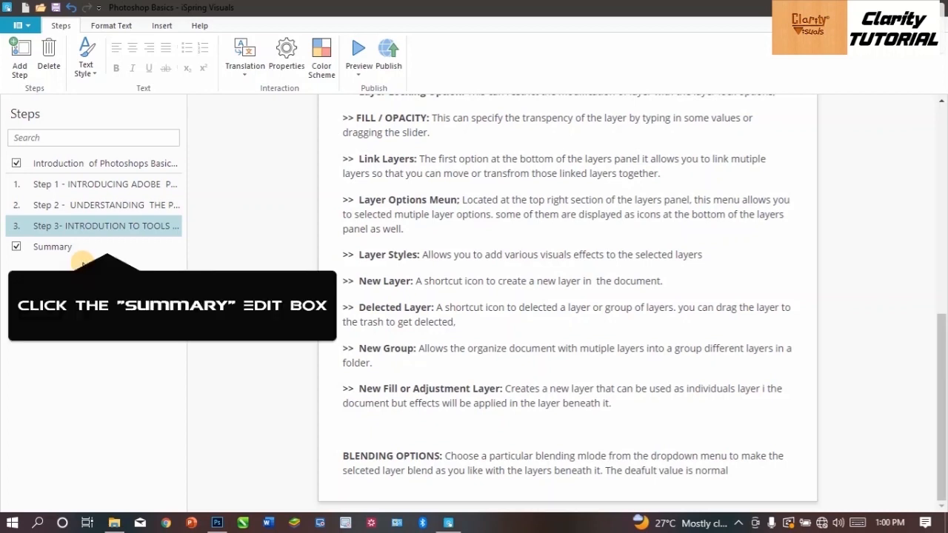
{"action": "left_click", "coordinate": [60, 247]}
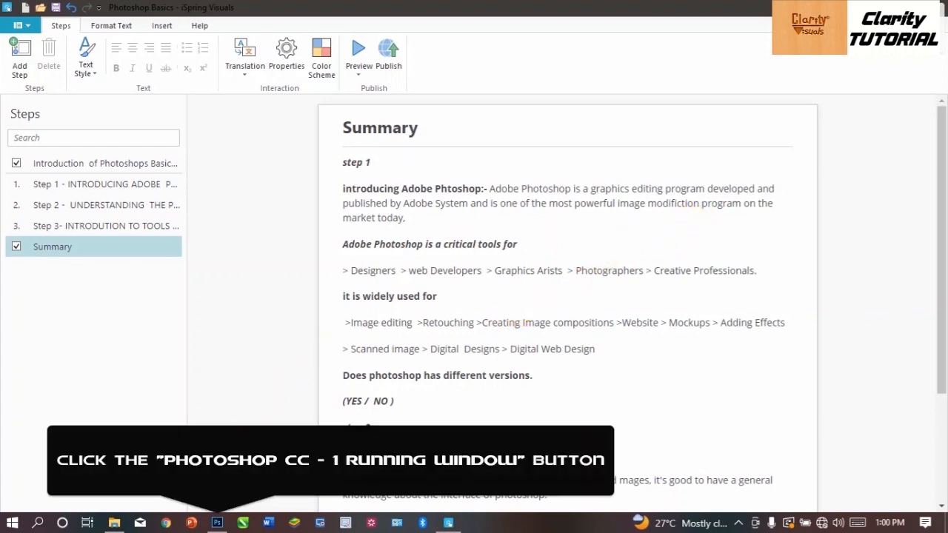
{"action": "left_click", "coordinate": [217, 523]}
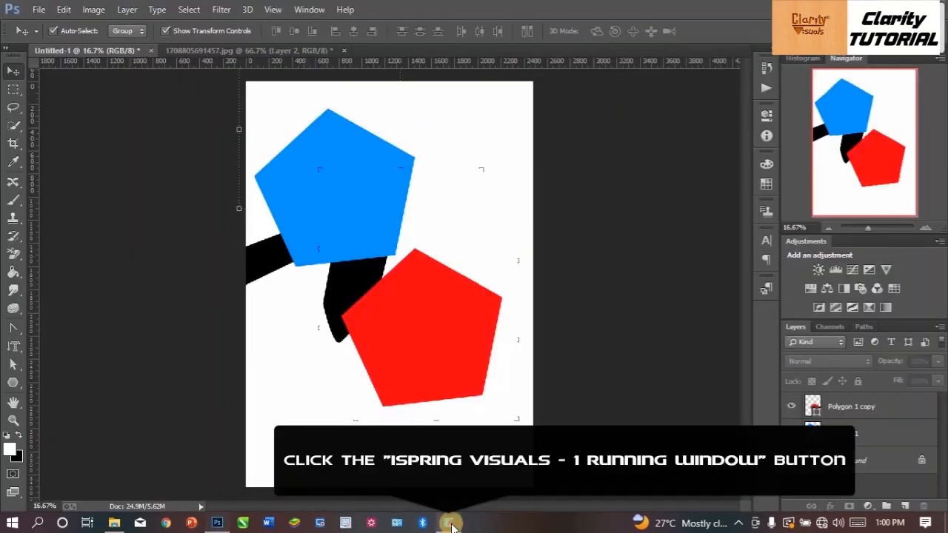
{"action": "left_click", "coordinate": [450, 523]}
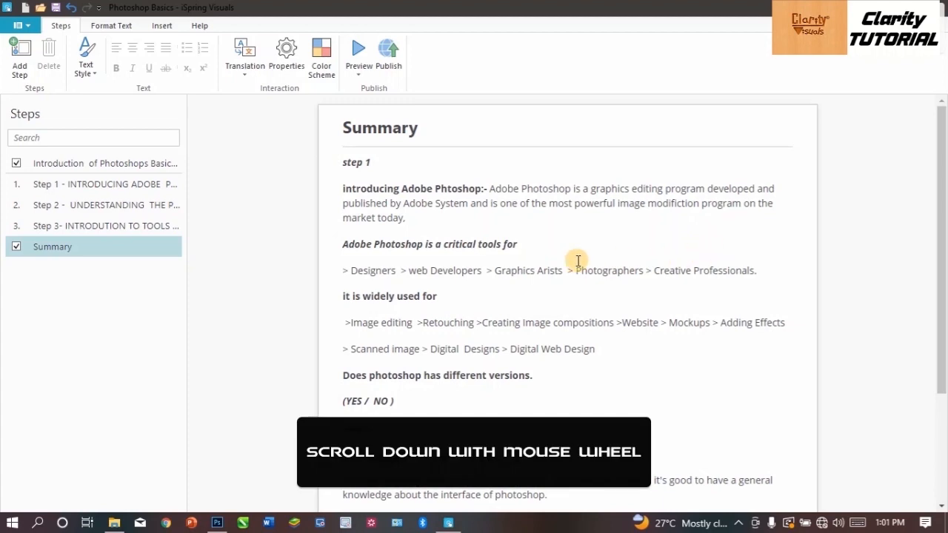
{"action": "scroll", "coordinate": [523, 235], "scroll_direction": "down", "scroll_amount": 1}
{"action": "scroll", "coordinate": [522, 236], "scroll_direction": "down", "scroll_amount": 1}
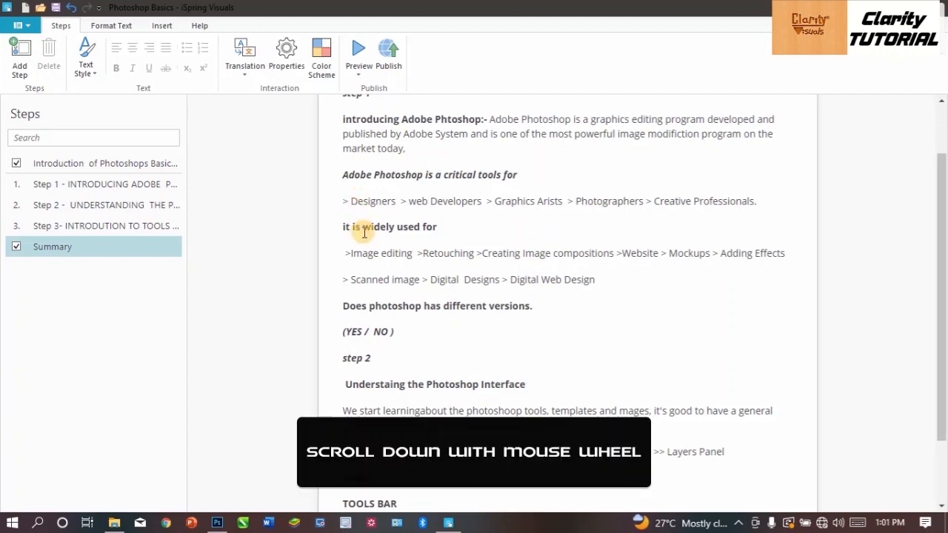
{"action": "scroll", "coordinate": [362, 222], "scroll_direction": "down", "scroll_amount": 1}
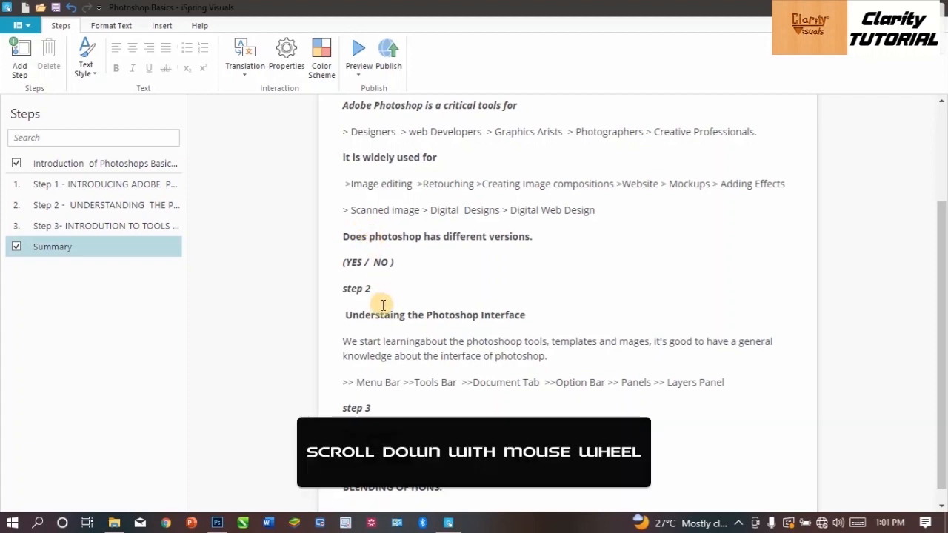
{"action": "scroll", "coordinate": [383, 300], "scroll_direction": "down", "scroll_amount": 1}
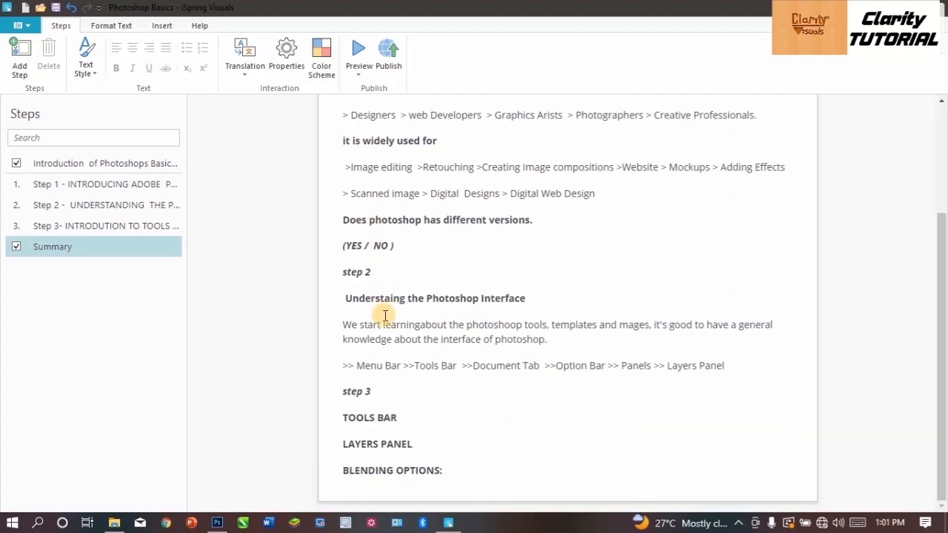
Step: Review the Step 3 notes on tools, layers and blending options in iSpring, and return to the end of the Summary
{"action": "left_click", "coordinate": [217, 523]}
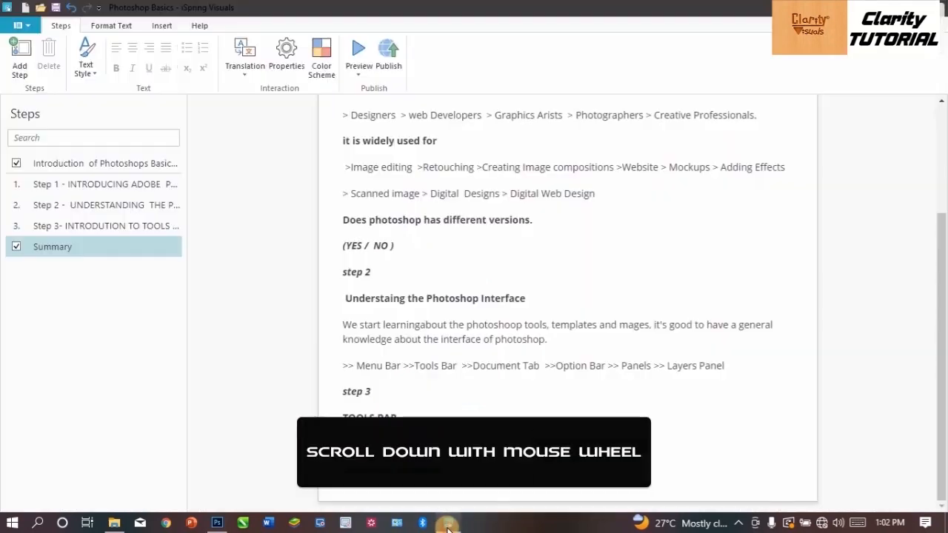
{"action": "left_click", "coordinate": [448, 524]}
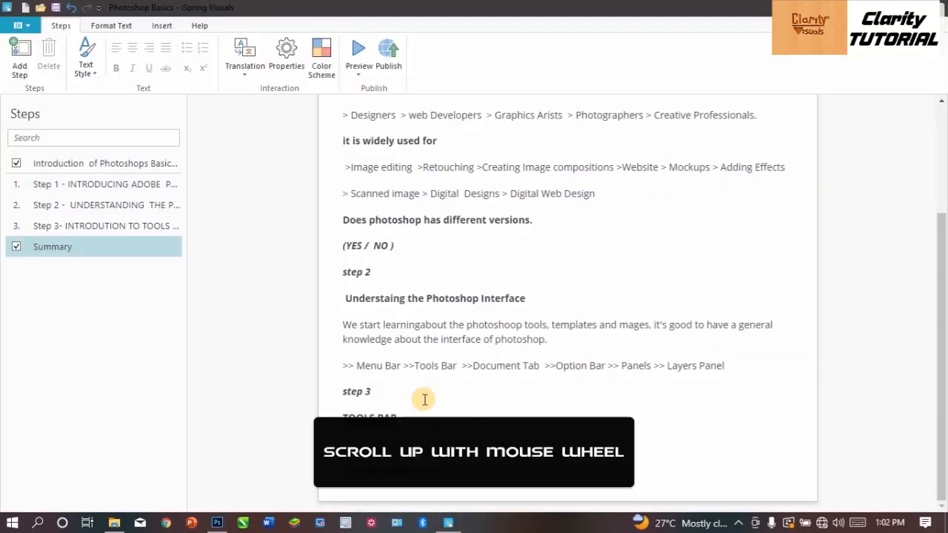
{"action": "scroll", "coordinate": [427, 391], "scroll_direction": "up", "scroll_amount": 5}
{"action": "scroll", "coordinate": [373, 322], "scroll_direction": "down", "scroll_amount": 3}
{"action": "left_click", "coordinate": [81, 224]}
{"action": "scroll", "coordinate": [375, 355], "scroll_direction": "down", "scroll_amount": 5}
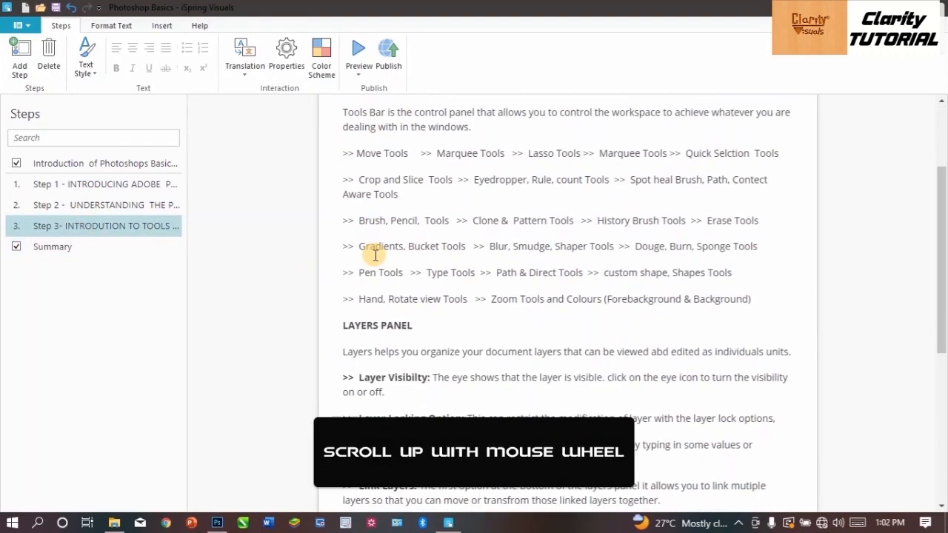
{"action": "scroll", "coordinate": [380, 284], "scroll_direction": "up", "scroll_amount": 5}
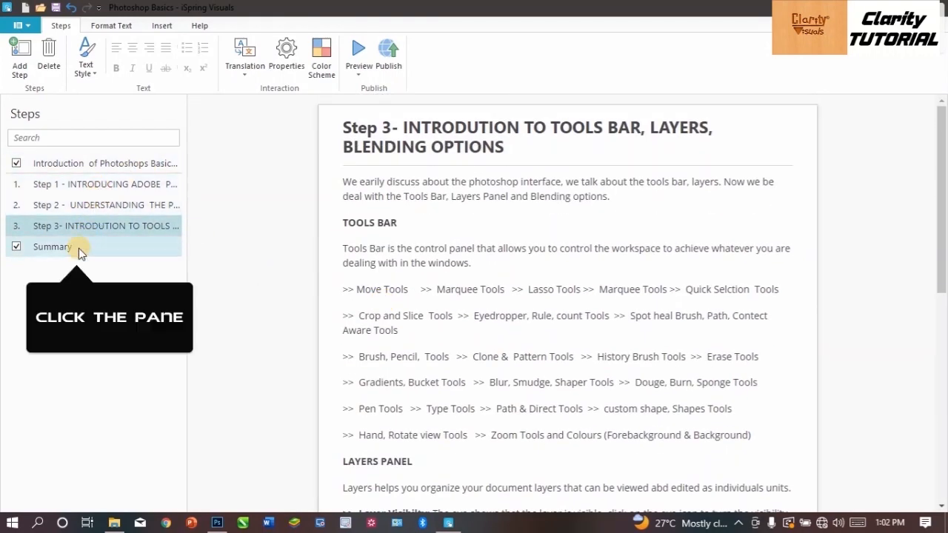
{"action": "left_click", "coordinate": [79, 245]}
{"action": "scroll", "coordinate": [355, 382], "scroll_direction": "down", "scroll_amount": 3}
{"action": "scroll", "coordinate": [354, 383], "scroll_direction": "down", "scroll_amount": 1}
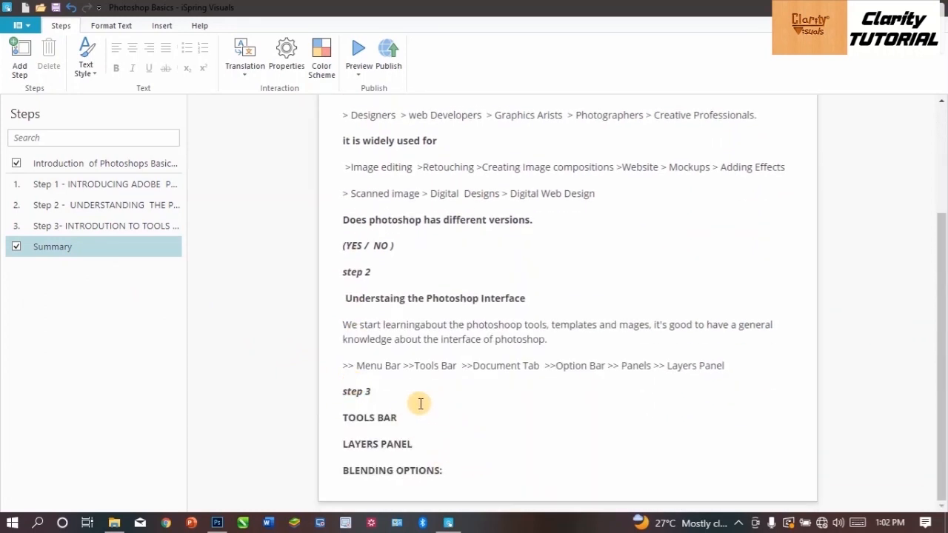
Step: Switch to Photoshop and activate several tools in turn, including Content-Aware Move, Move and Background Eraser
{"action": "left_click", "coordinate": [217, 523]}
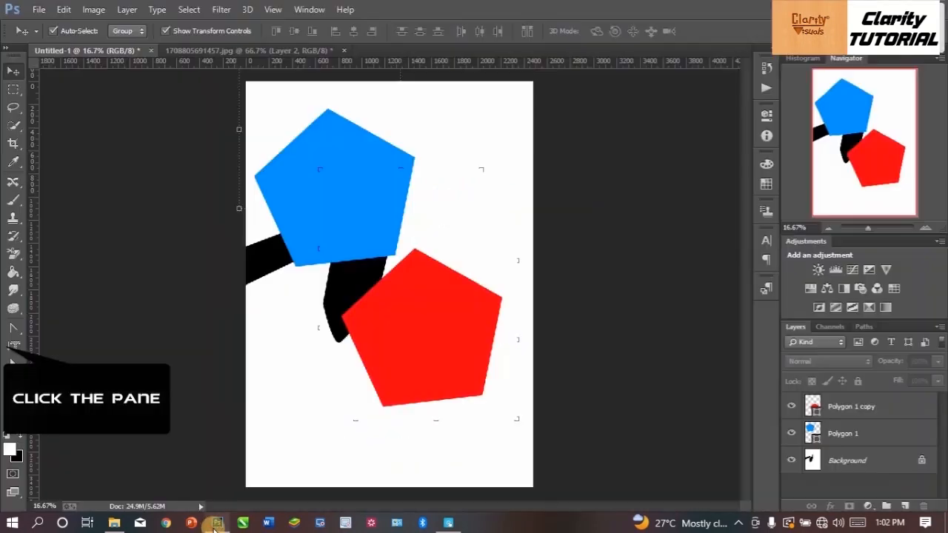
{"action": "left_click", "coordinate": [13, 236]}
{"action": "left_click", "coordinate": [12, 182]}
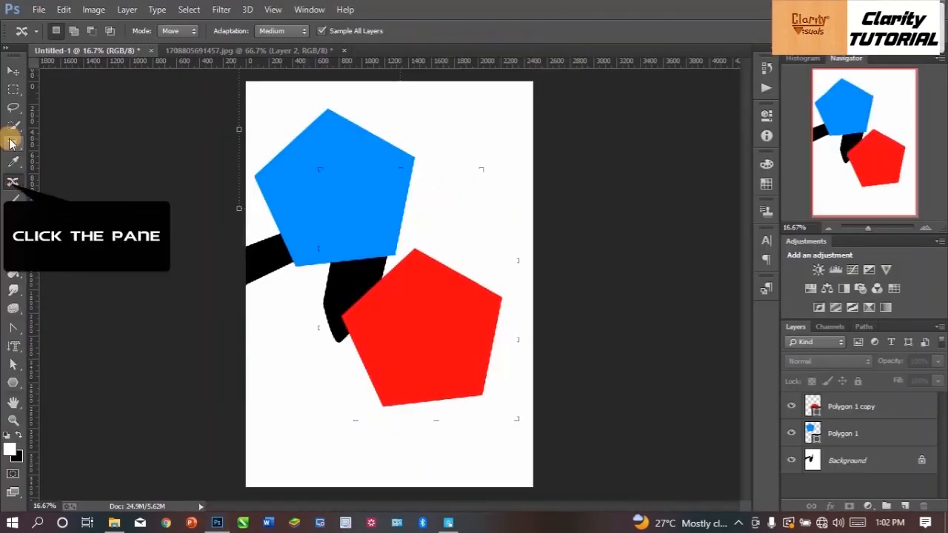
{"action": "left_click", "coordinate": [13, 73]}
{"action": "left_click", "coordinate": [8, 252]}
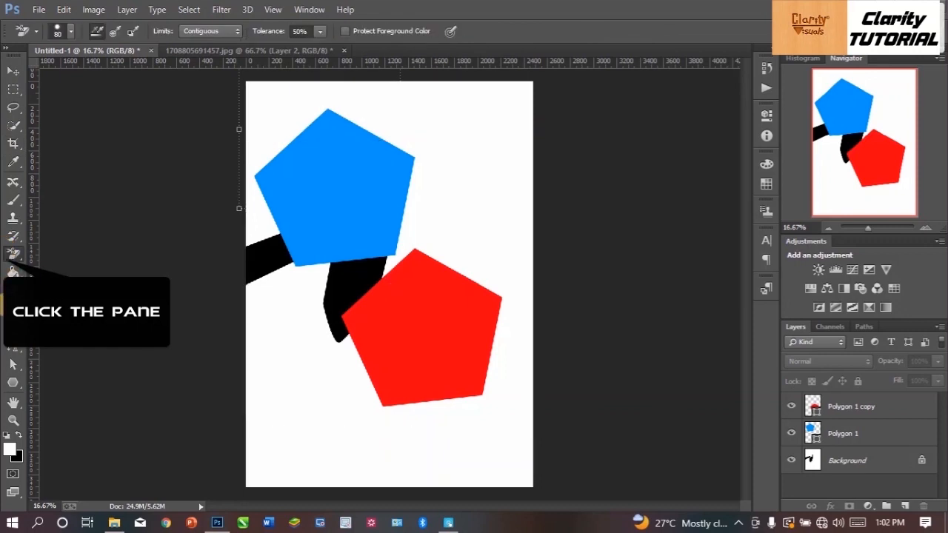
Step: In the STANDOUT chess poster document, try the Hard Mix blend mode on Layer 2 and set it to Overlay
{"action": "left_click", "coordinate": [200, 46]}
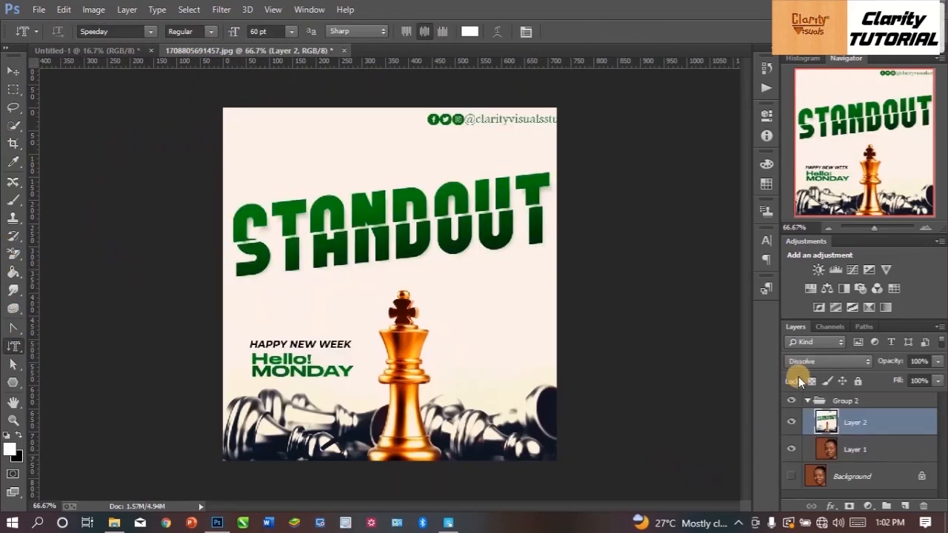
{"action": "left_click", "coordinate": [448, 523]}
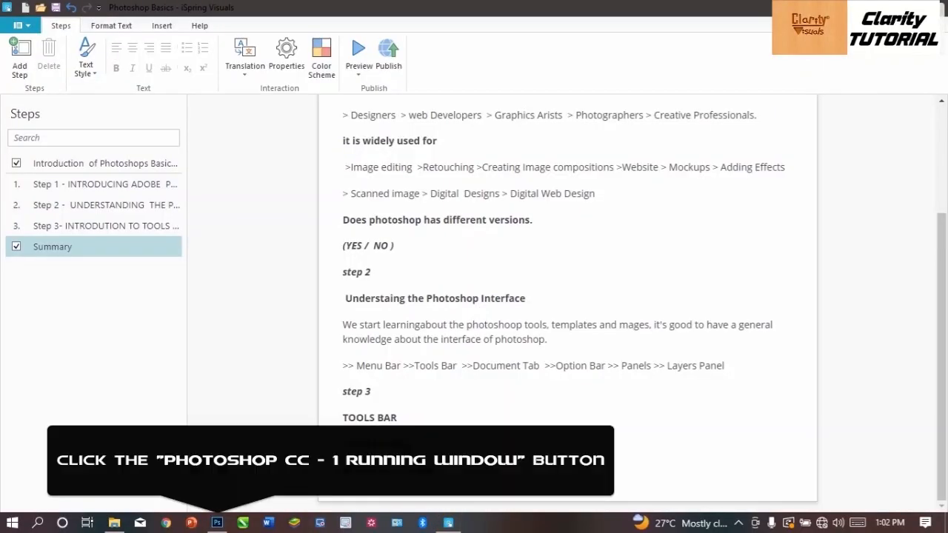
{"action": "left_click", "coordinate": [217, 524]}
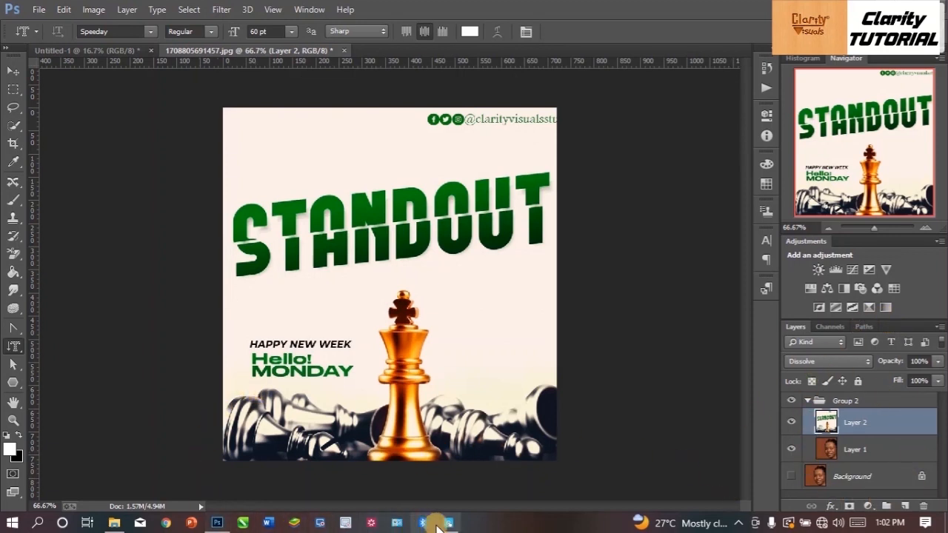
{"action": "left_click", "coordinate": [795, 360]}
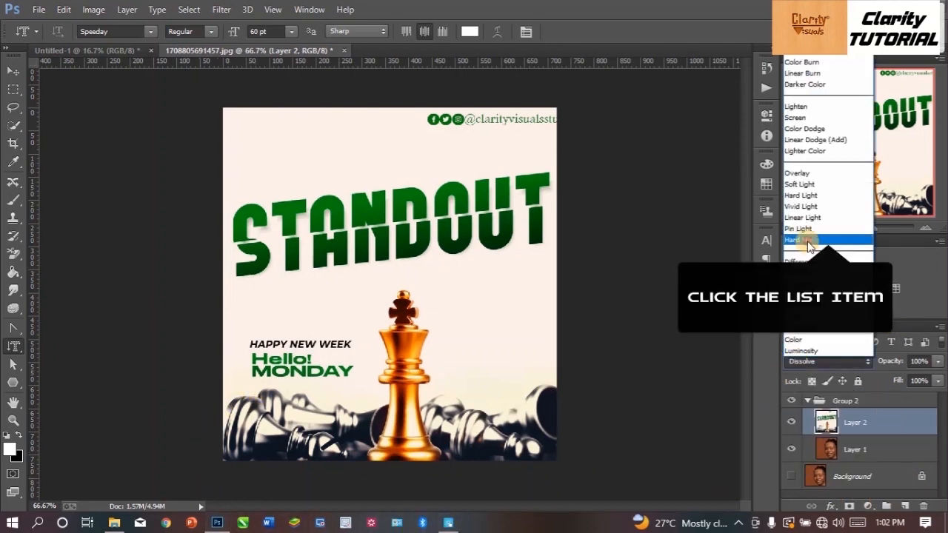
{"action": "left_click", "coordinate": [795, 240]}
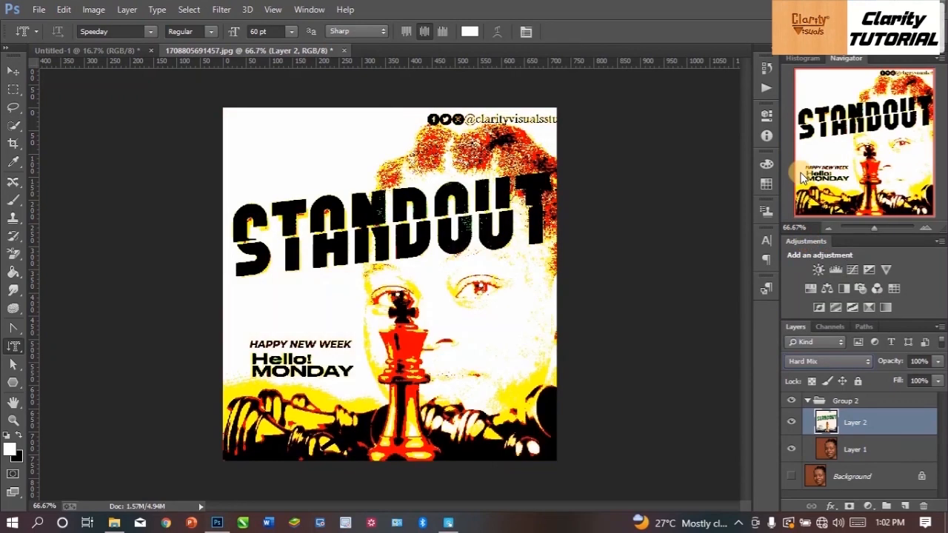
{"action": "left_click", "coordinate": [792, 362]}
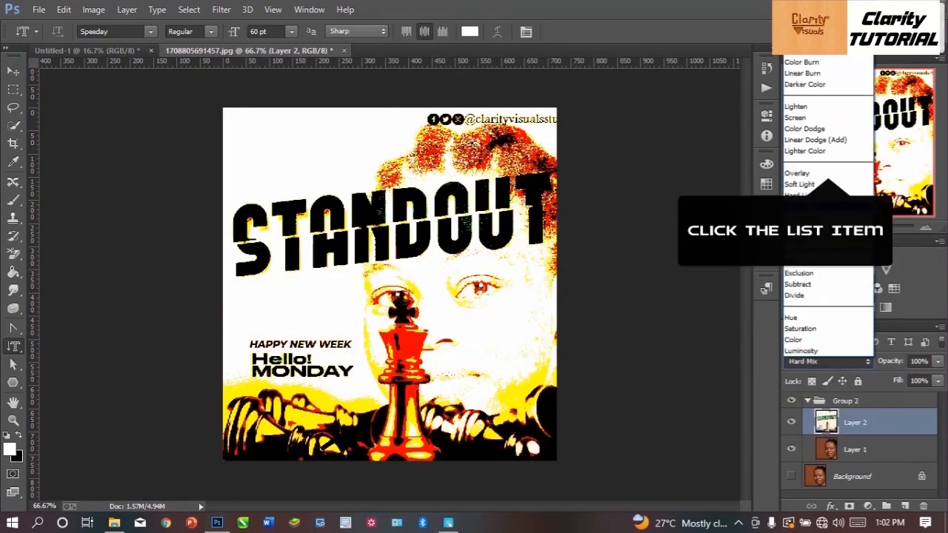
{"action": "left_click", "coordinate": [797, 172]}
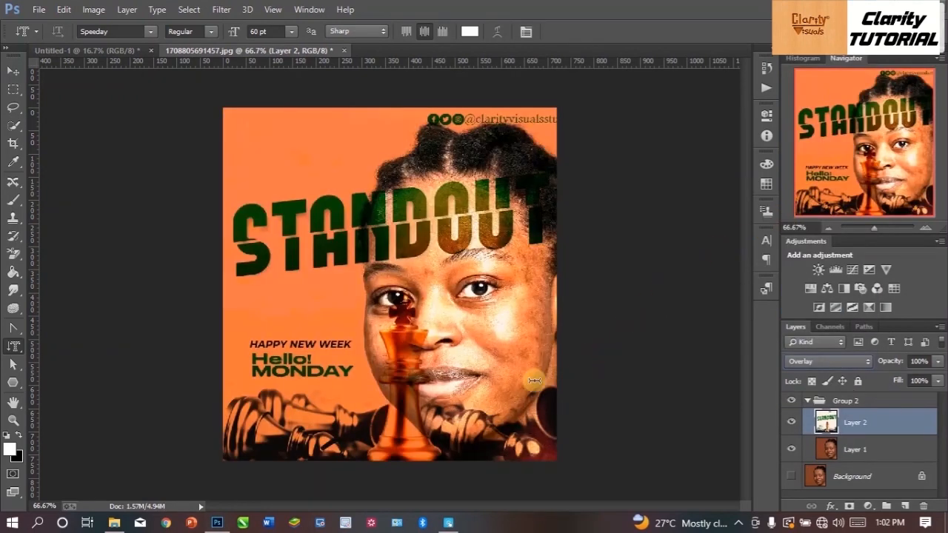
Step: Look over the blend modes for Layer 2, dismiss the list, and switch back to the Summary in the iSpring notes
{"action": "left_click", "coordinate": [820, 361]}
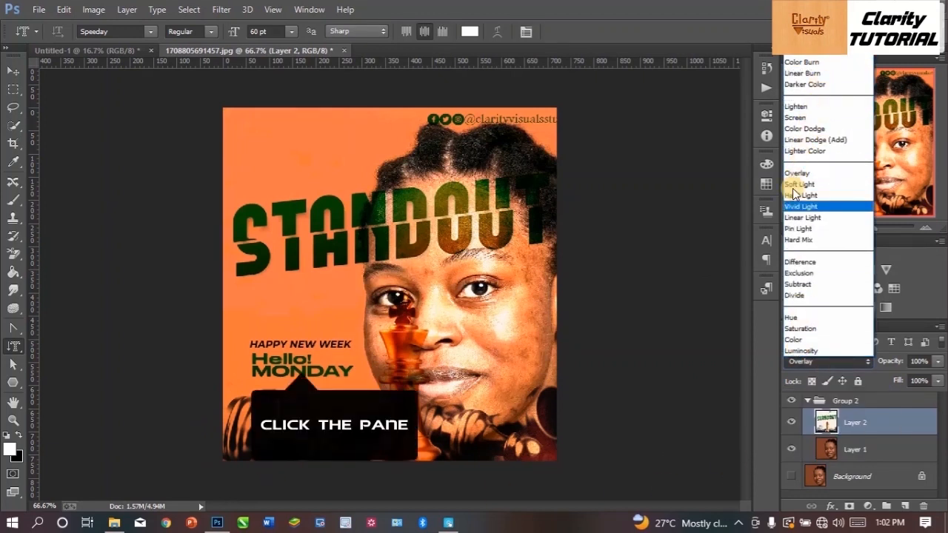
{"action": "left_click", "coordinate": [302, 363]}
{"action": "left_click", "coordinate": [448, 523]}
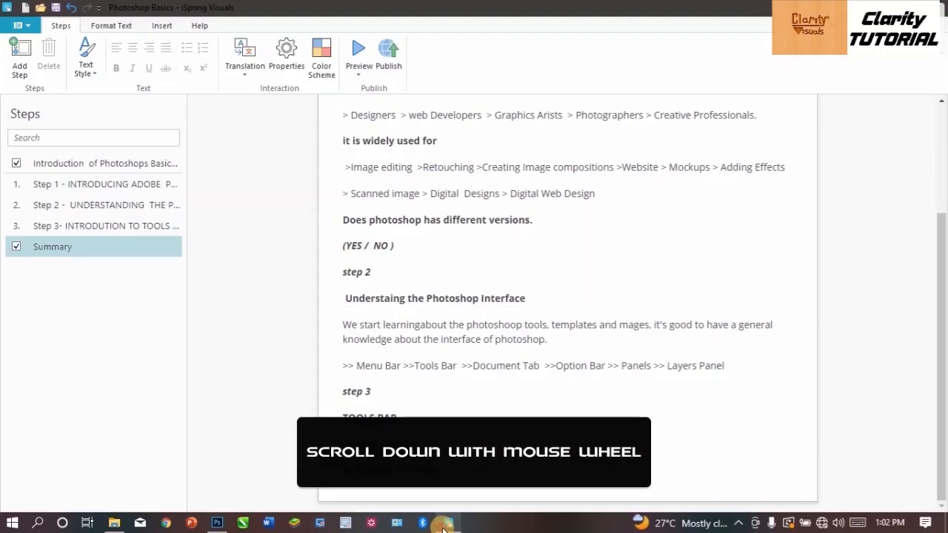